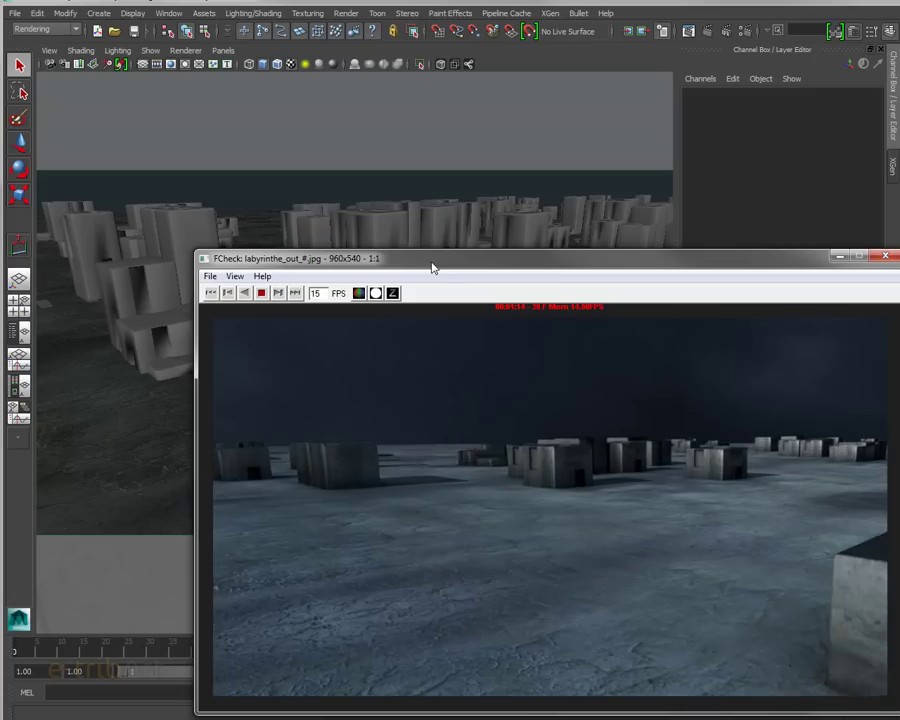
- Move the FCheck player showing the labyrinthe_out sequence aside, then minimize it to return to Maya
{"action": "mouse_move", "coordinate": [433, 267]}
{"action": "left_mouse_down"}
{"action": "mouse_move", "coordinate": [456, 268]}
{"action": "mouse_move", "coordinate": [402, 257]}
{"action": "mouse_move", "coordinate": [414, 256]}
{"action": "left_mouse_up"}
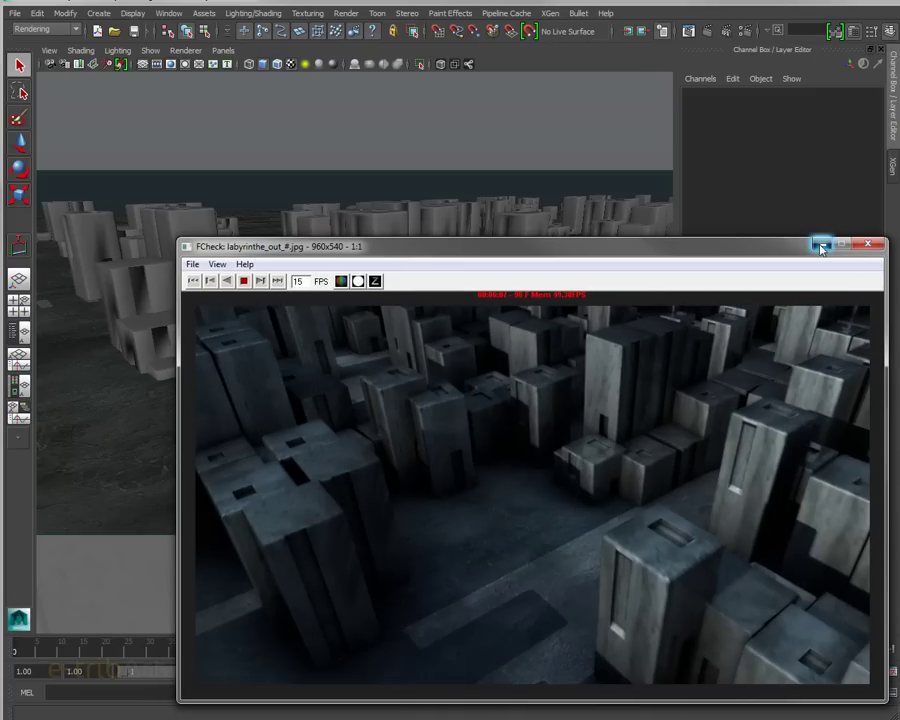
{"action": "left_click", "coordinate": [821, 247]}
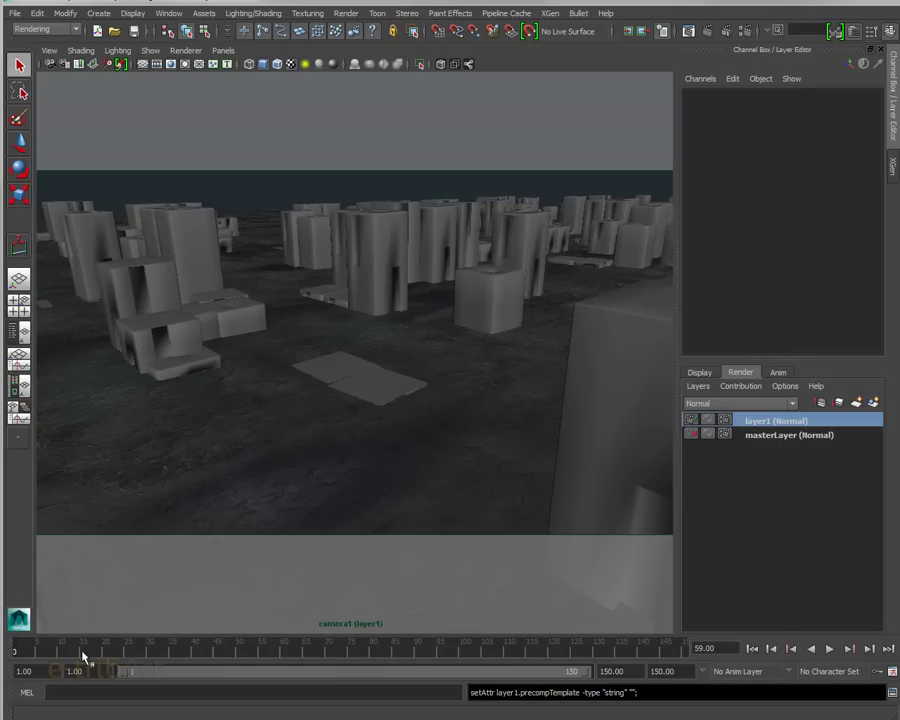
- Rewind to frame 1 and play the camera1 fly-through as the walls rise, stopping at frame 13
{"action": "left_click", "coordinate": [27, 653]}
{"action": "key", "text": "alt+v"}
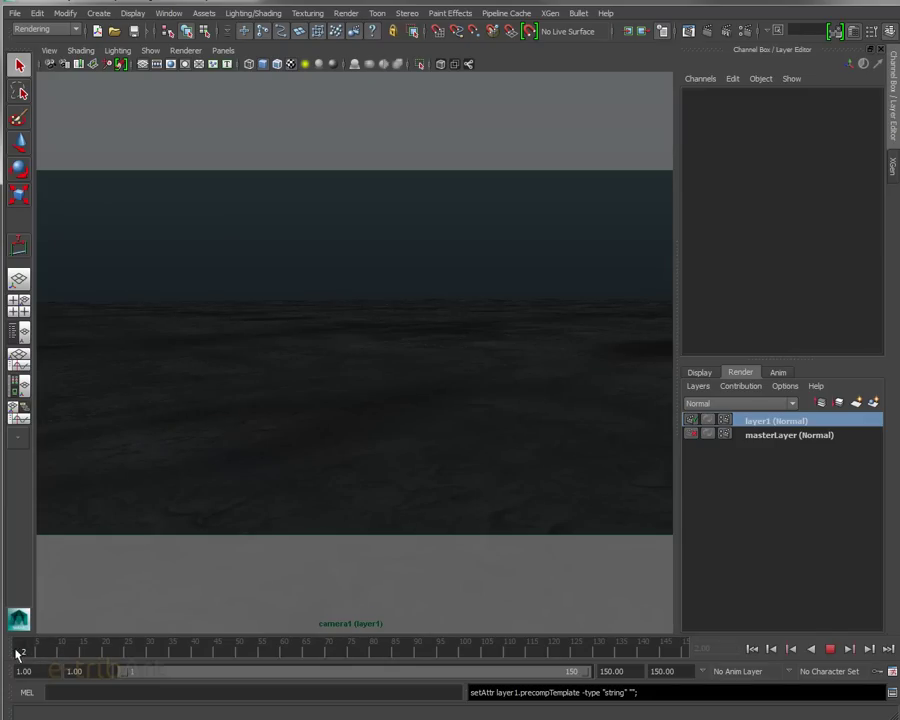
{"action": "key", "text": "alt+v"}
{"action": "left_click", "coordinate": [829, 649]}
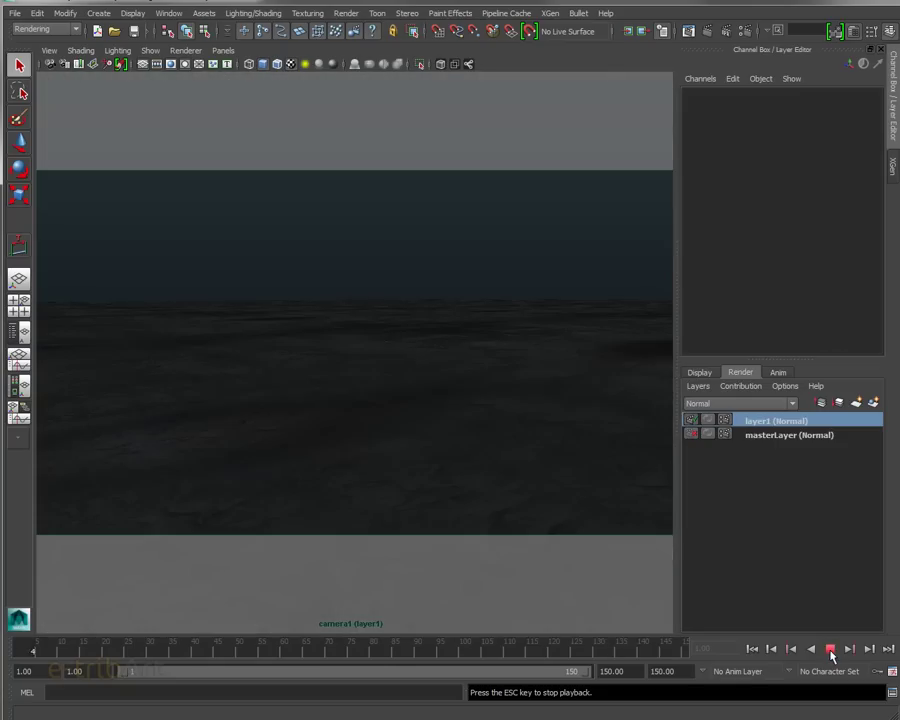
{"action": "left_click", "coordinate": [830, 649]}
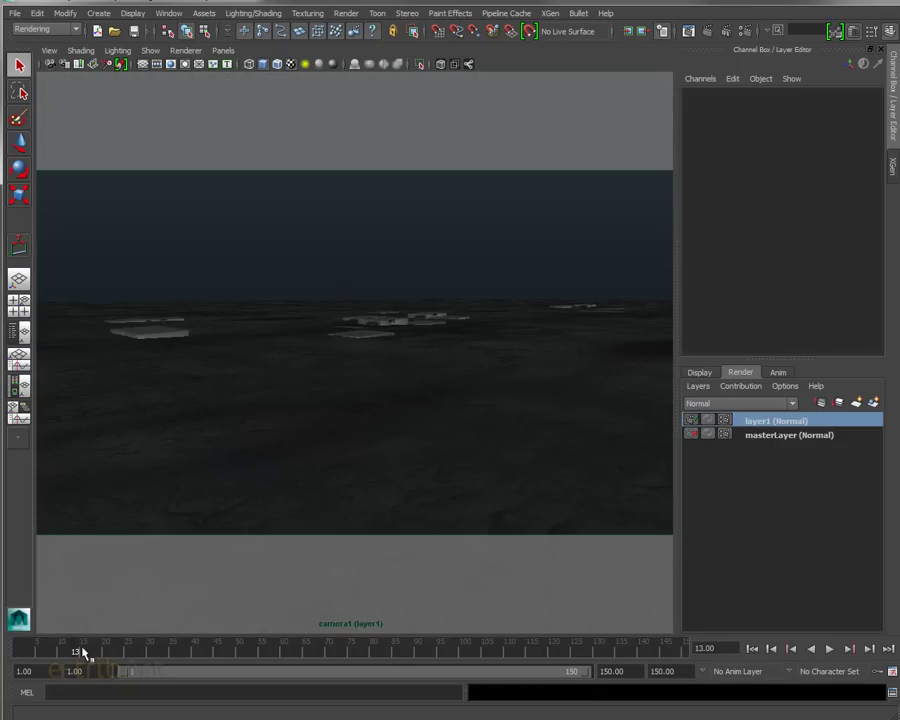
- Scrub the time slider back to frame 1, where only the bare textured ground shows
{"action": "left_click_drag", "start_coordinate": [72, 652], "coordinate": [24, 645]}
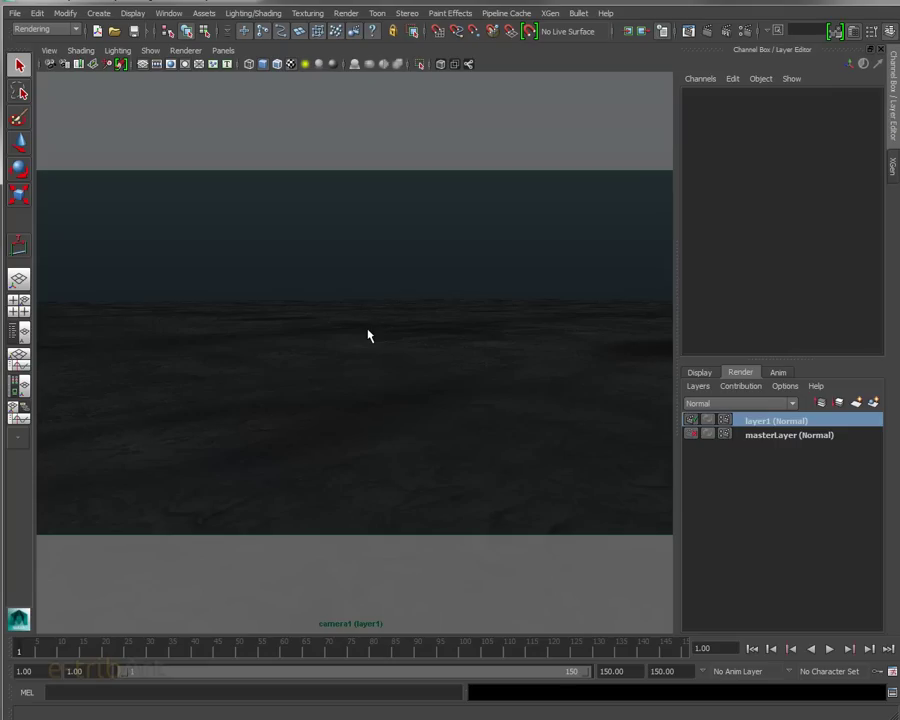
- In the Plug-in Manager, make sure xgenMR.py and xgenToolkit.mll are loaded with auto load enabled
{"action": "left_click", "coordinate": [169, 13]}
{"action": "mouse_move", "coordinate": [205, 87]}
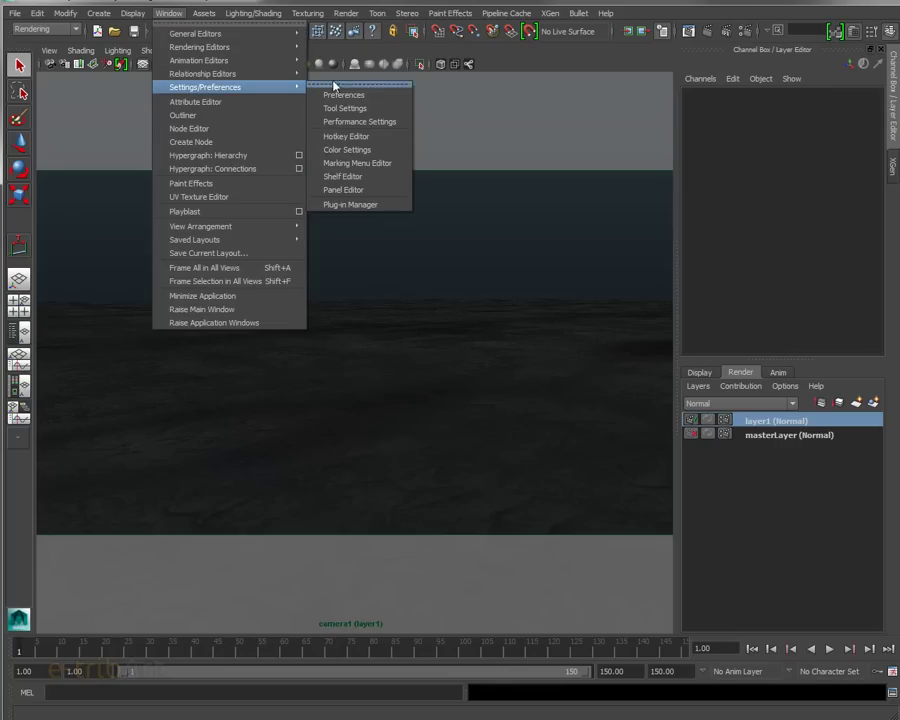
{"action": "left_click", "coordinate": [347, 204]}
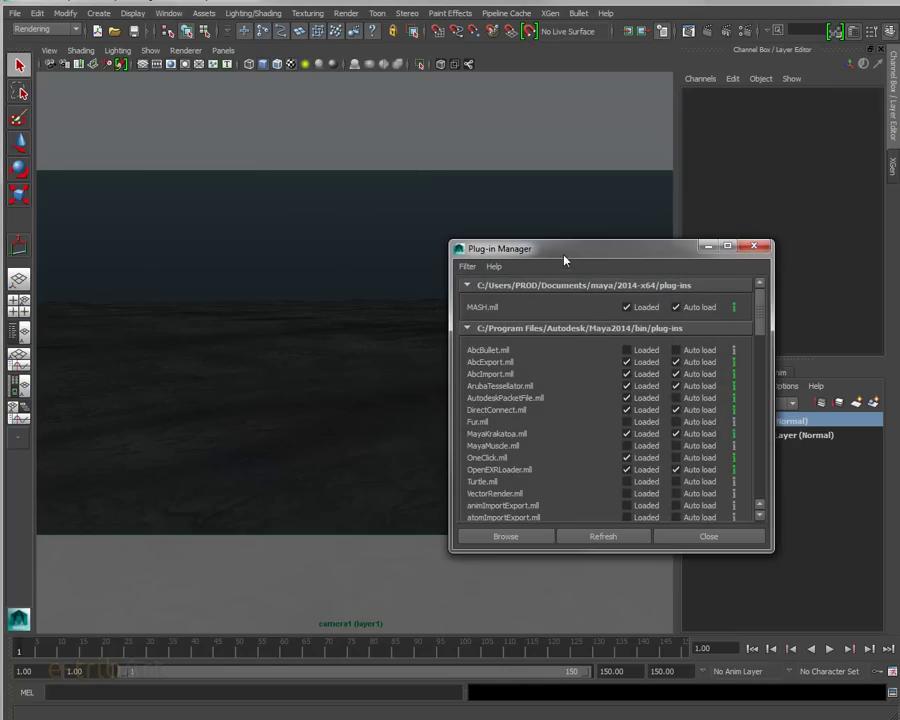
{"action": "left_click_drag", "start_coordinate": [564, 260], "coordinate": [360, 110]}
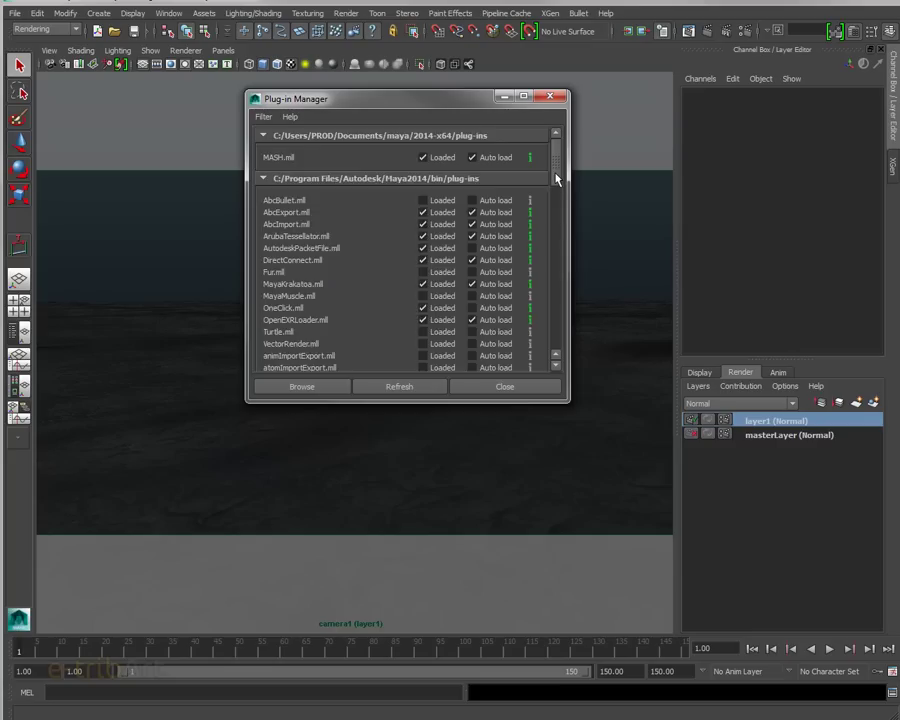
{"action": "left_click_drag", "start_coordinate": [556, 178], "coordinate": [550, 342]}
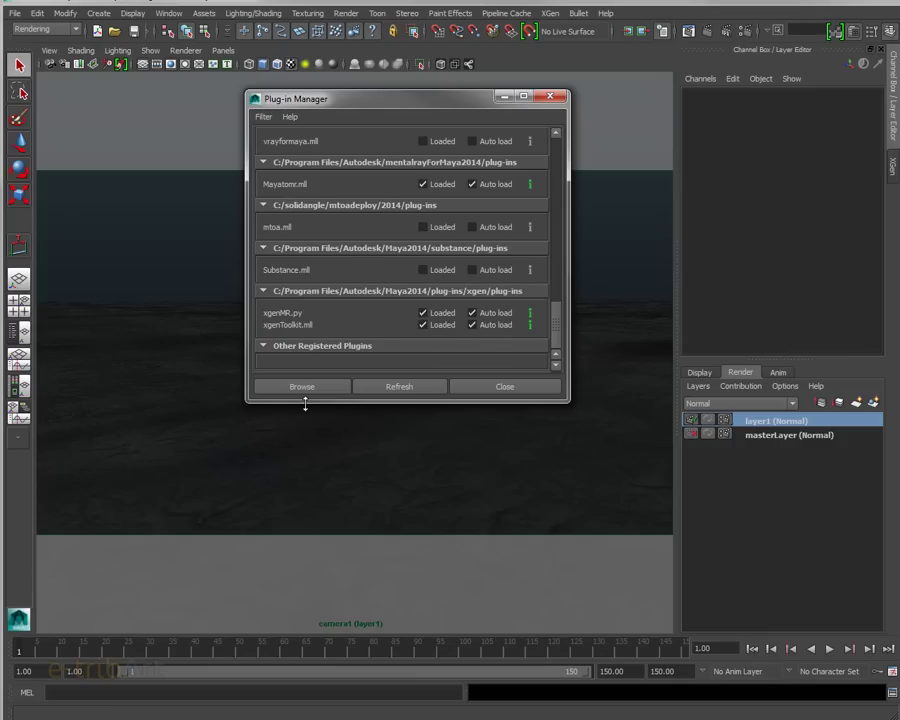
{"action": "left_click", "coordinate": [492, 388]}
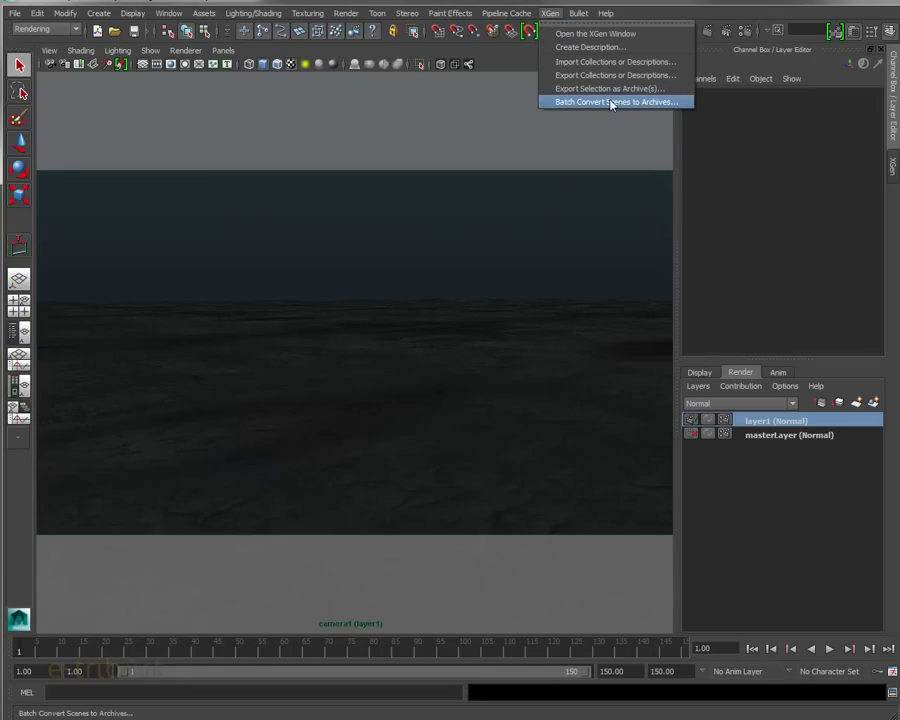
- Open the XGen editor on the Labyrinthe collection's Mur_central description and scrub to frame 81
{"action": "left_click", "coordinate": [574, 40]}
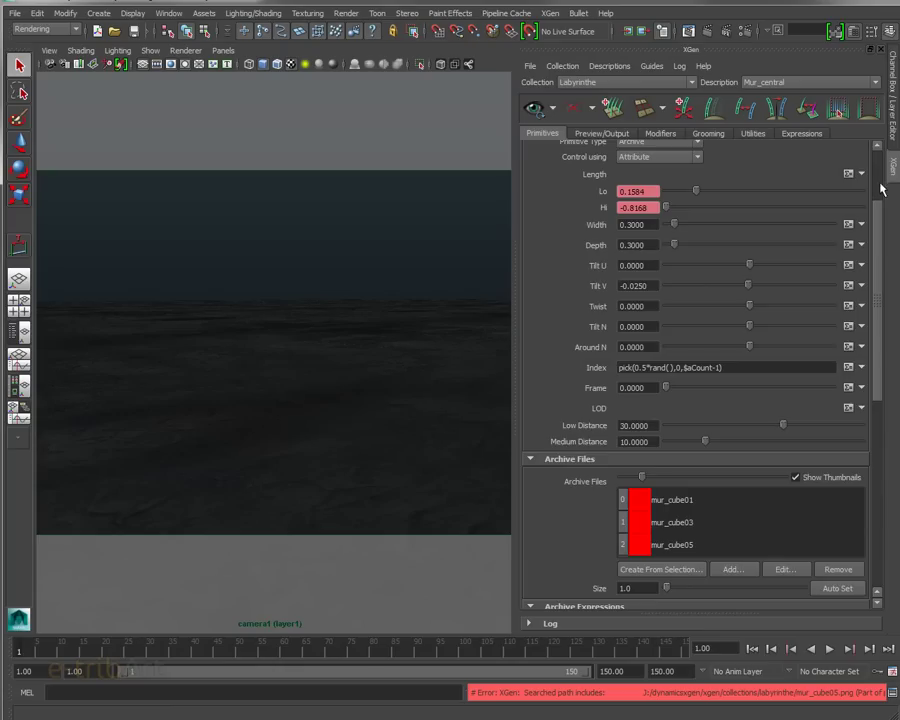
{"action": "scroll", "coordinate": [879, 180], "scroll_direction": "up", "scroll_amount": 3}
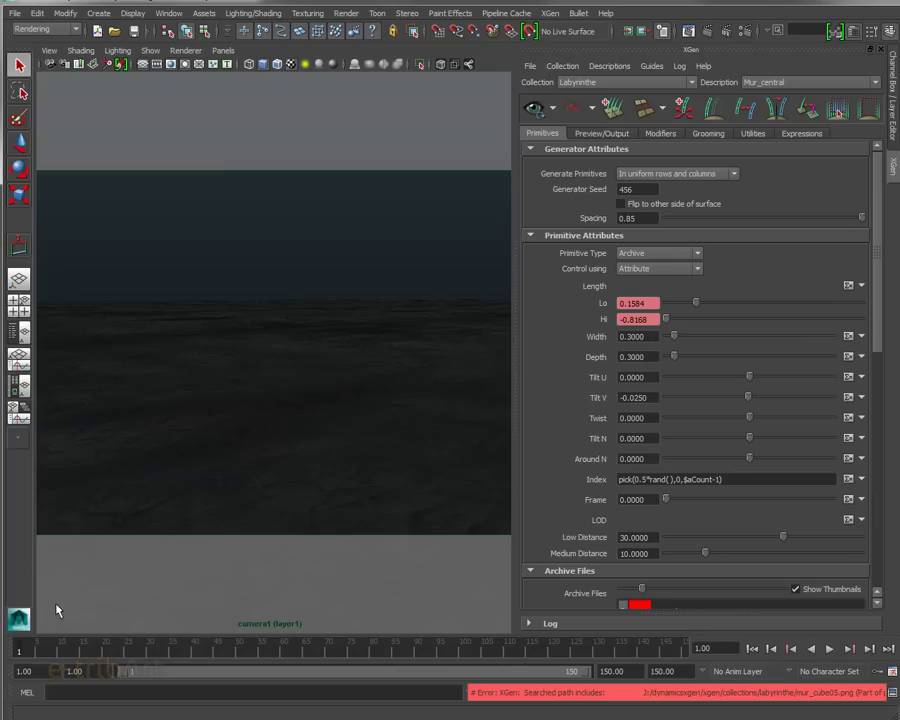
{"action": "left_click_drag", "start_coordinate": [58, 655], "coordinate": [374, 633]}
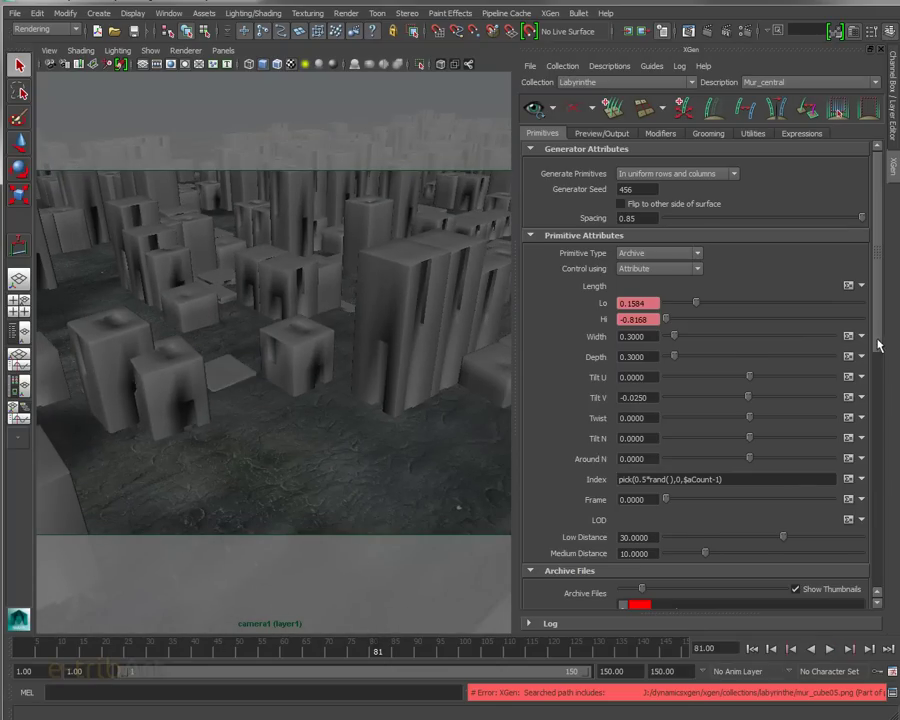
{"action": "scroll", "coordinate": [878, 355], "scroll_direction": "down", "scroll_amount": 1}
{"action": "scroll", "coordinate": [878, 362], "scroll_direction": "down", "scroll_amount": 4}
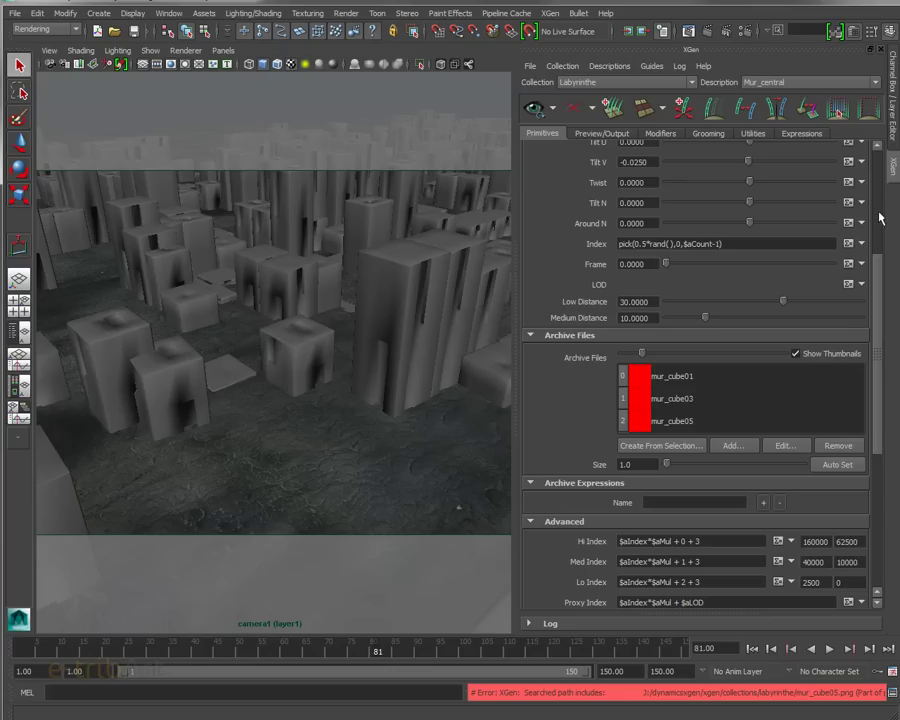
- Scroll up through Mur_central's Primitives attributes in the XGen editor to the Length settings
{"action": "scroll", "coordinate": [878, 277], "scroll_direction": "up", "scroll_amount": 2}
{"action": "scroll", "coordinate": [878, 277], "scroll_direction": "up", "scroll_amount": 6}
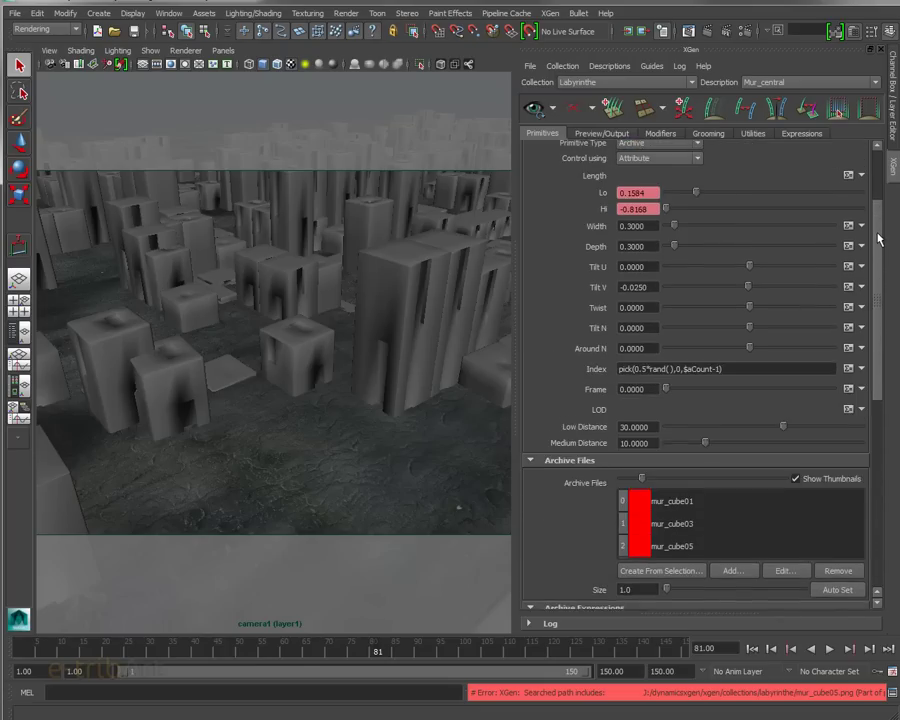
{"action": "scroll", "coordinate": [878, 277], "scroll_direction": "up", "scroll_amount": 1}
{"action": "scroll", "coordinate": [878, 277], "scroll_direction": "up", "scroll_amount": 1}
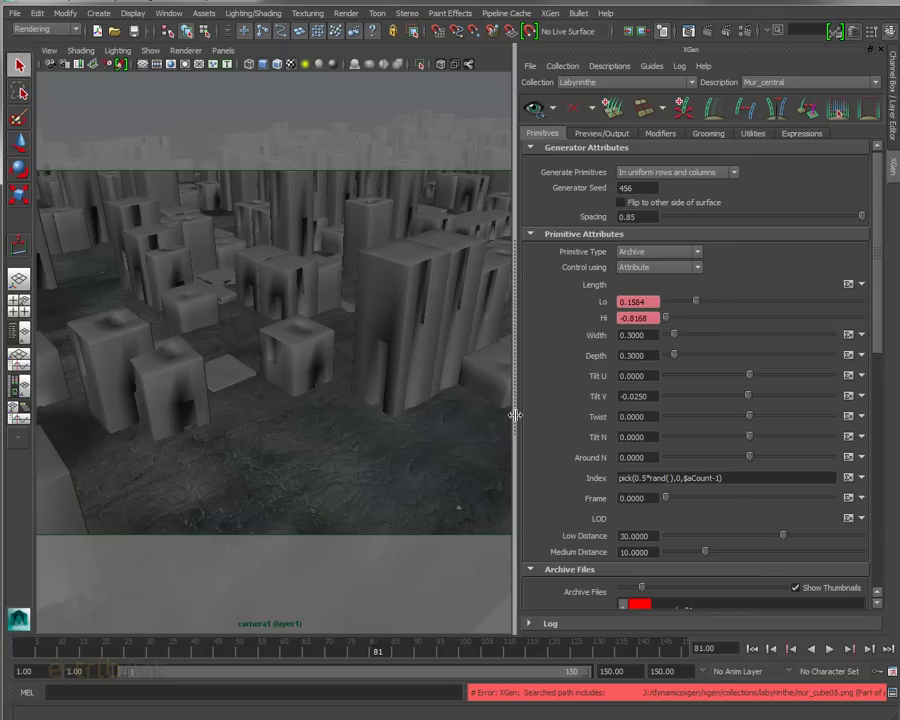
- Open the mur02.mb scene, saving the maze scene when prompted
{"action": "left_click", "coordinate": [16, 15]}
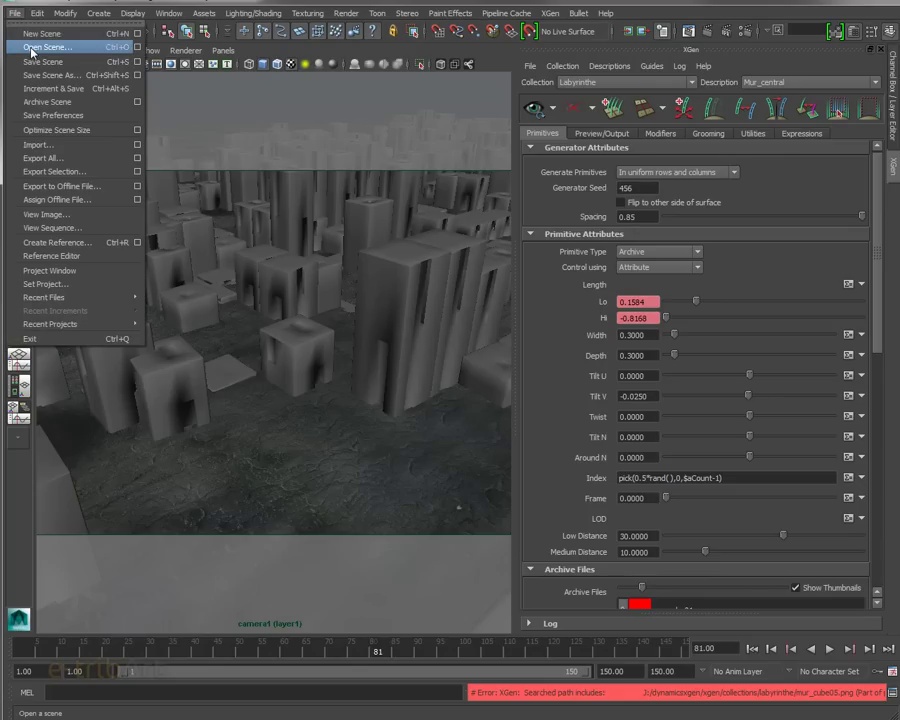
{"action": "left_click", "coordinate": [31, 48]}
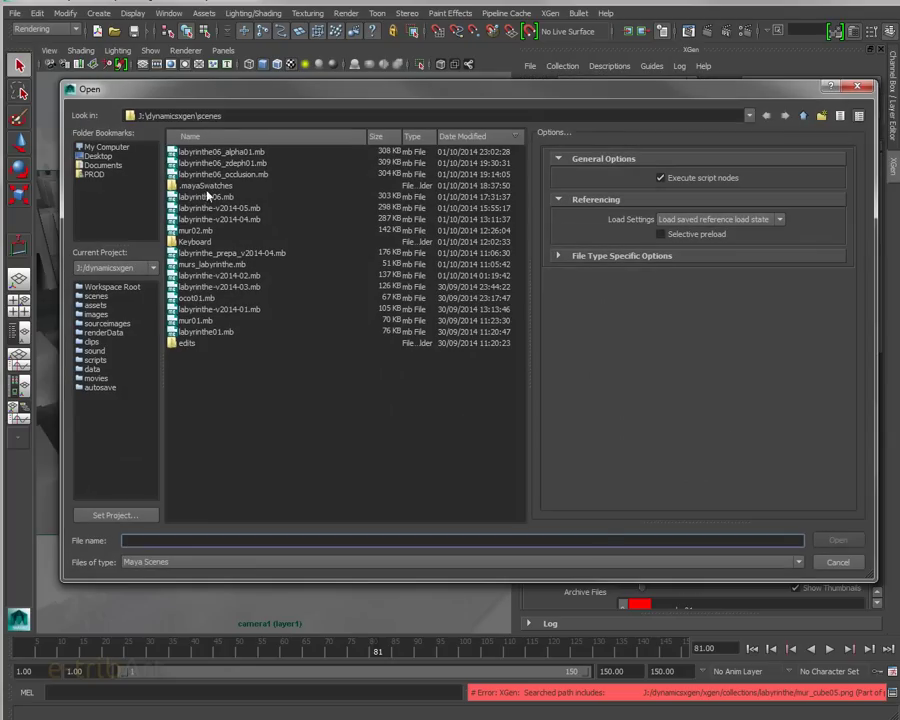
{"action": "double_click", "coordinate": [205, 232]}
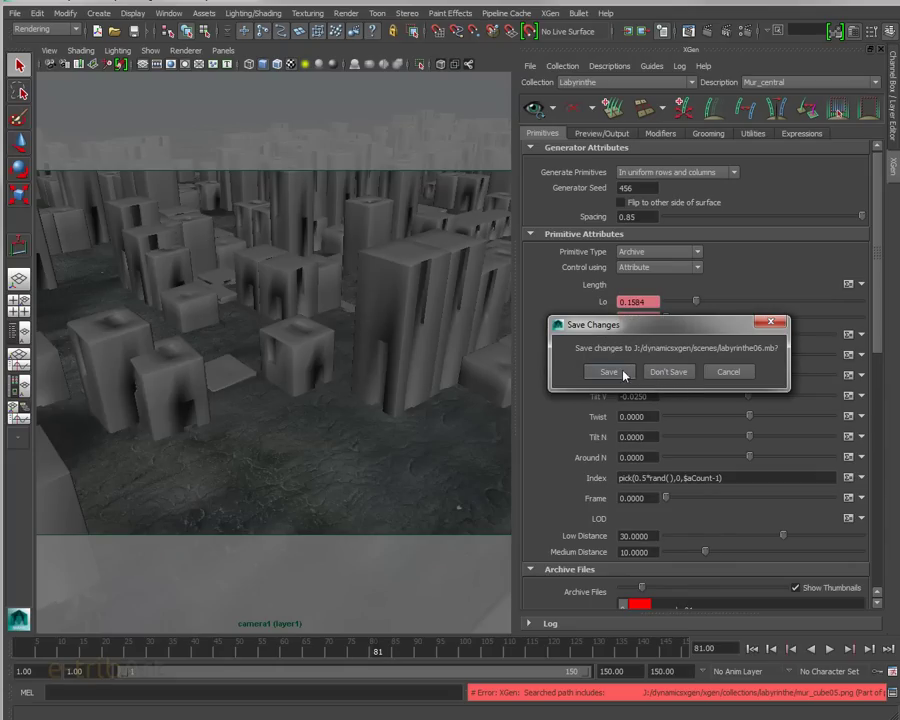
{"action": "left_click", "coordinate": [622, 373]}
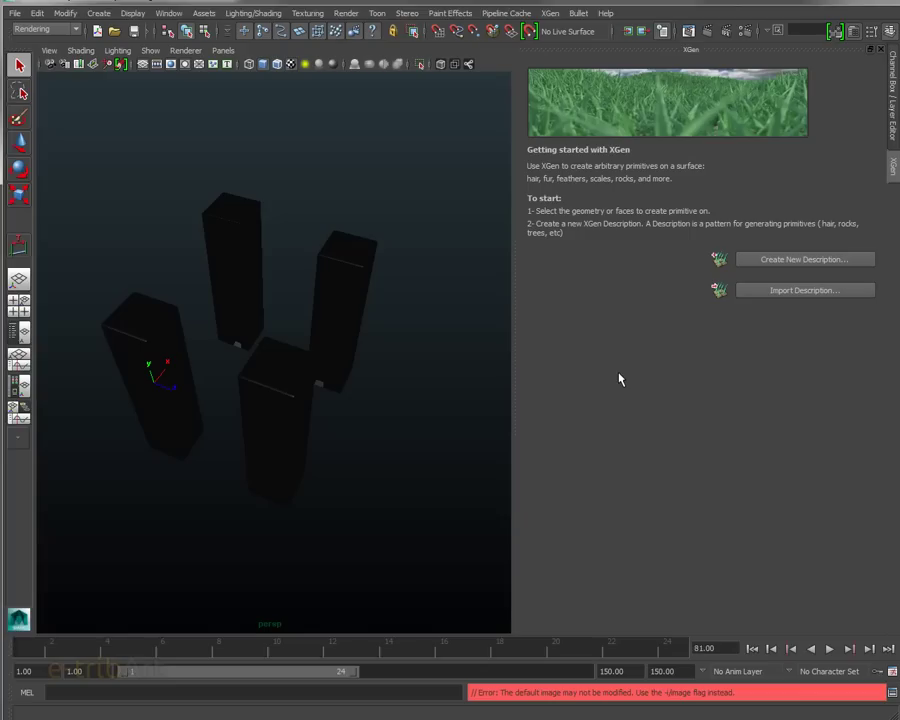
- Hide the XGen editor and select all four tall block columns
{"action": "left_click", "coordinate": [880, 52]}
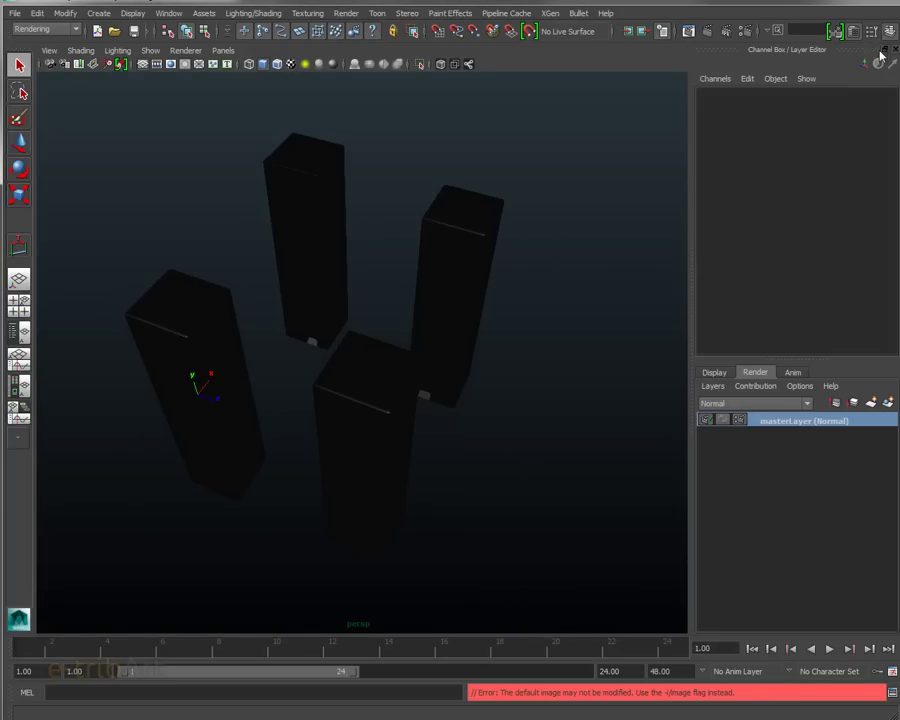
{"action": "mouse_move", "coordinate": [566, 196]}
{"action": "left_mouse_down", "text": "alt"}
{"action": "mouse_move", "coordinate": [445, 308]}
{"action": "mouse_move", "coordinate": [399, 293]}
{"action": "left_mouse_up", "text": "alt"}
{"action": "left_click", "coordinate": [337, 304]}
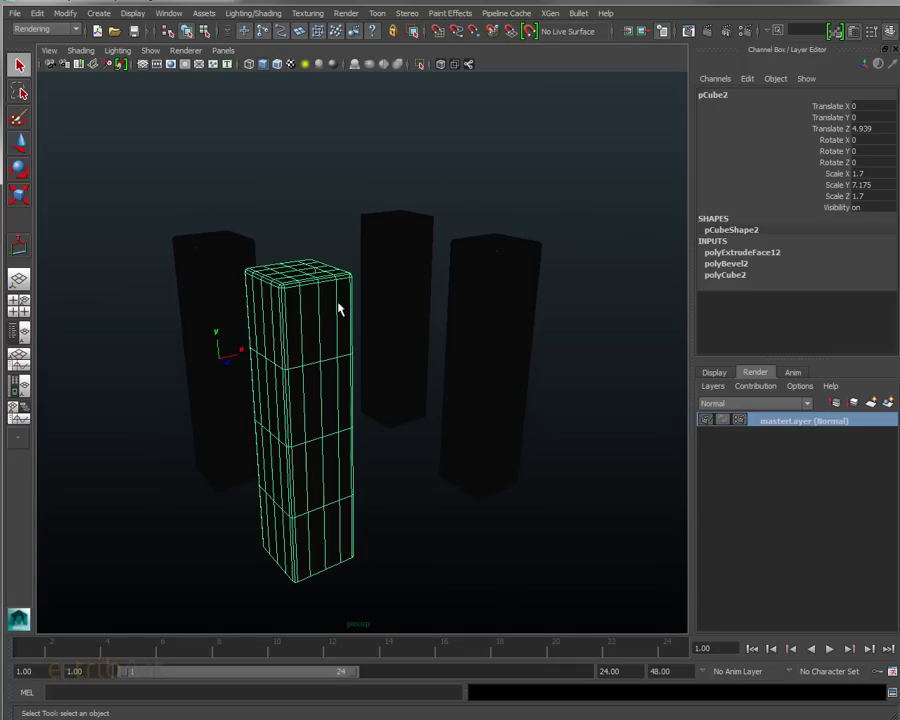
{"action": "left_click_drag", "start_coordinate": [138, 197], "coordinate": [562, 361]}
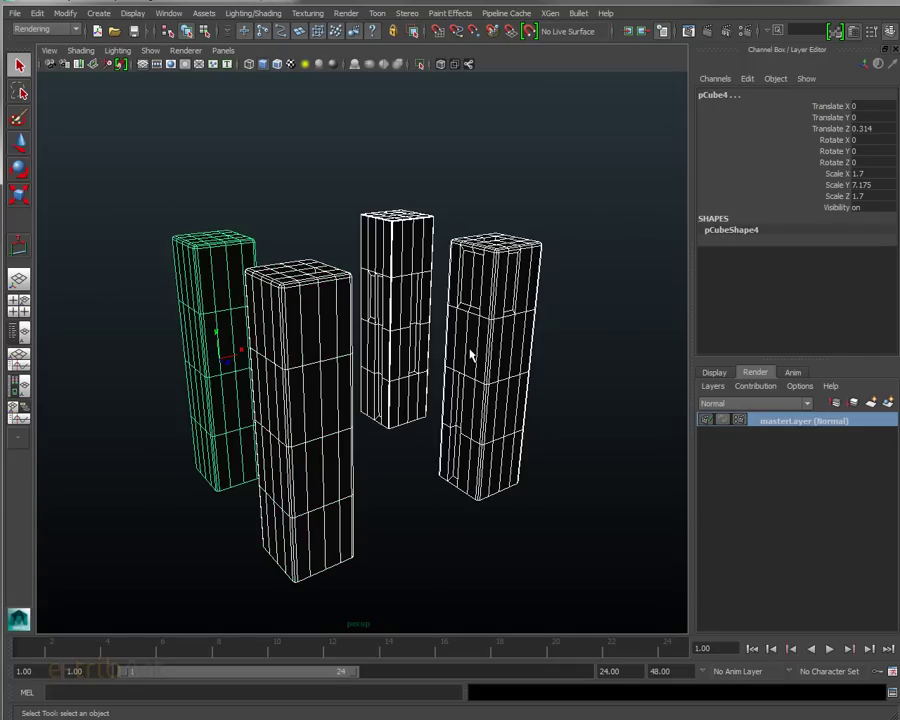
{"action": "mouse_move", "coordinate": [468, 354]}
{"action": "left_mouse_down", "text": "alt"}
{"action": "mouse_move", "coordinate": [624, 346]}
{"action": "mouse_move", "coordinate": [686, 324]}
{"action": "mouse_move", "coordinate": [747, 344]}
{"action": "mouse_move", "coordinate": [679, 364]}
{"action": "mouse_move", "coordinate": [490, 374]}
{"action": "mouse_move", "coordinate": [388, 368]}
{"action": "mouse_move", "coordinate": [416, 378]}
{"action": "left_mouse_up", "text": "alt"}
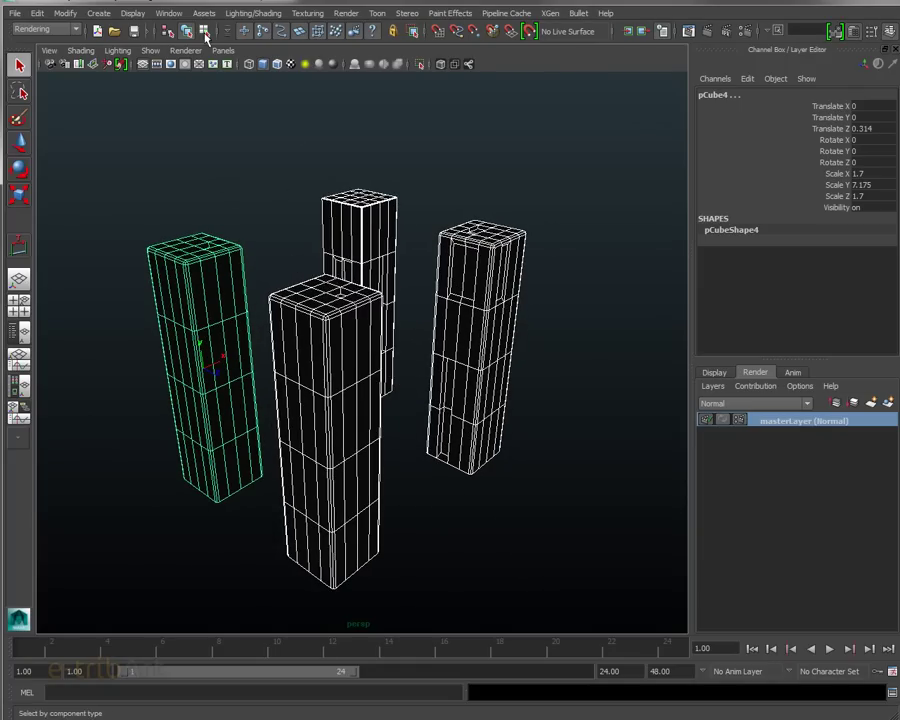
{"action": "left_click", "coordinate": [168, 13]}
{"action": "mouse_move", "coordinate": [200, 47]}
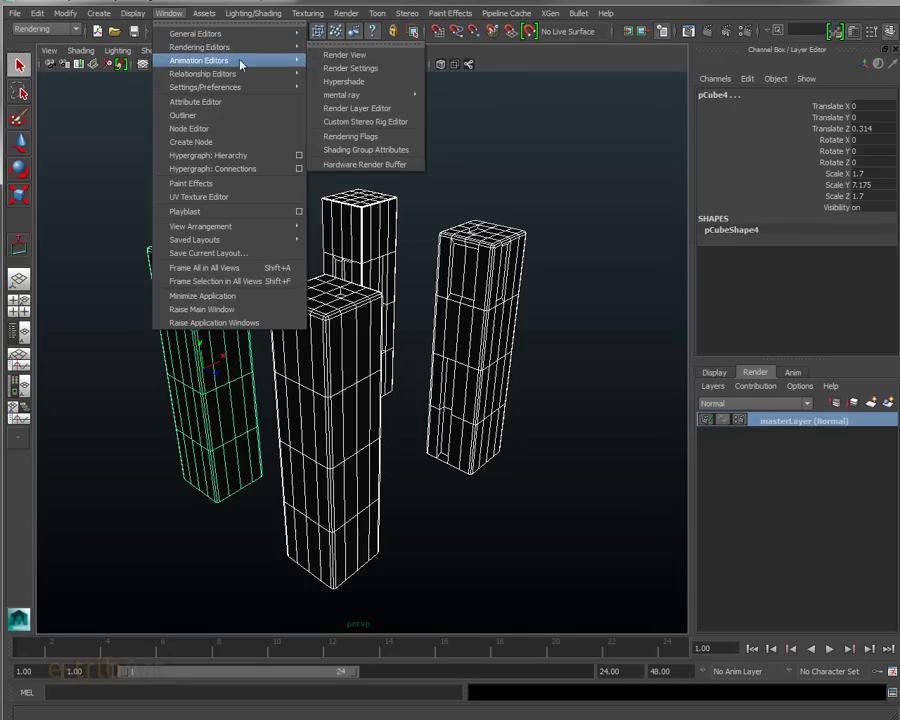
- In Hypershade, show the columns smooth-shaded and graph the mi_car_paint material network
{"action": "left_click", "coordinate": [326, 84]}
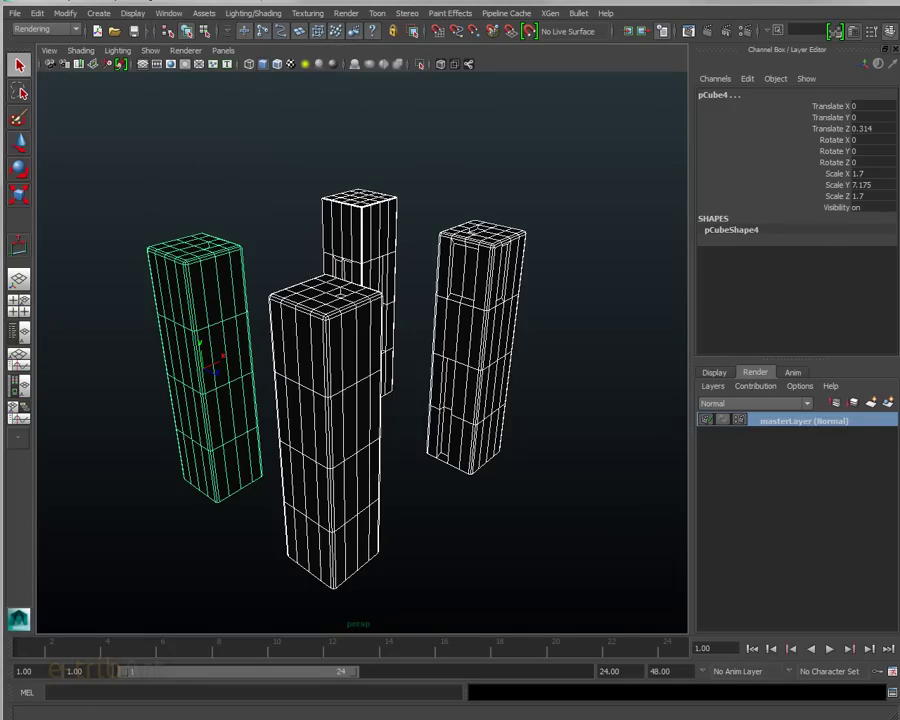
{"action": "mouse_move", "coordinate": [829, 168]}
{"action": "left_mouse_down"}
{"action": "mouse_move", "coordinate": [708, 122]}
{"action": "mouse_move", "coordinate": [742, 105]}
{"action": "left_mouse_up"}
{"action": "mouse_move", "coordinate": [264, 350]}
{"action": "left_mouse_down", "text": "alt"}
{"action": "mouse_move", "coordinate": [175, 340]}
{"action": "mouse_move", "coordinate": [253, 346]}
{"action": "mouse_move", "coordinate": [283, 328]}
{"action": "mouse_move", "coordinate": [263, 334]}
{"action": "mouse_move", "coordinate": [327, 213]}
{"action": "left_mouse_up", "text": "alt"}
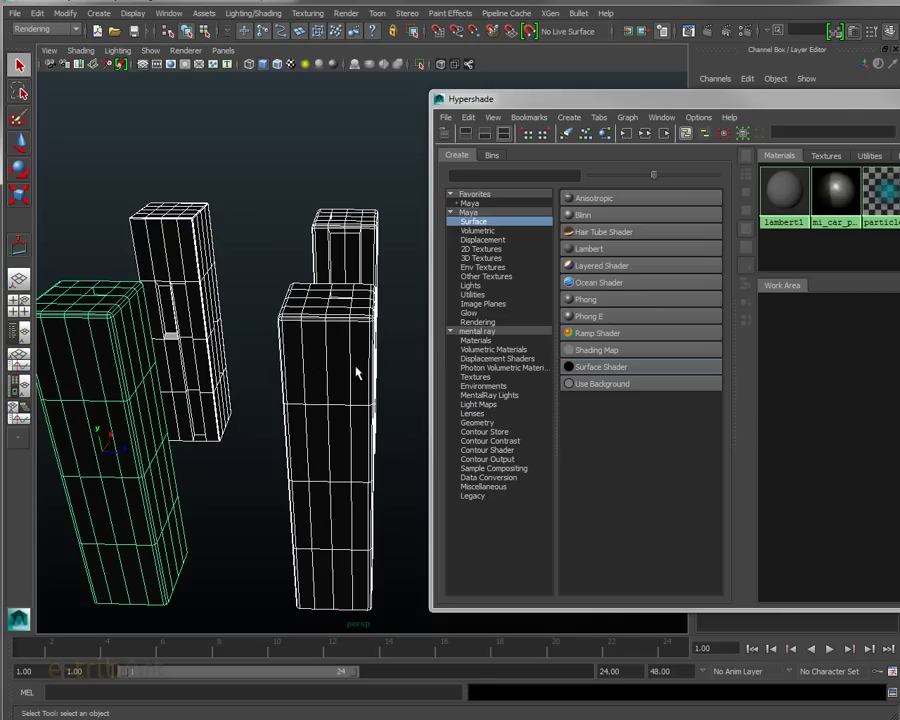
{"action": "mouse_move", "coordinate": [241, 291]}
{"action": "left_mouse_down", "text": "alt"}
{"action": "mouse_move", "coordinate": [257, 315]}
{"action": "mouse_move", "coordinate": [198, 316]}
{"action": "left_mouse_up", "text": "alt"}
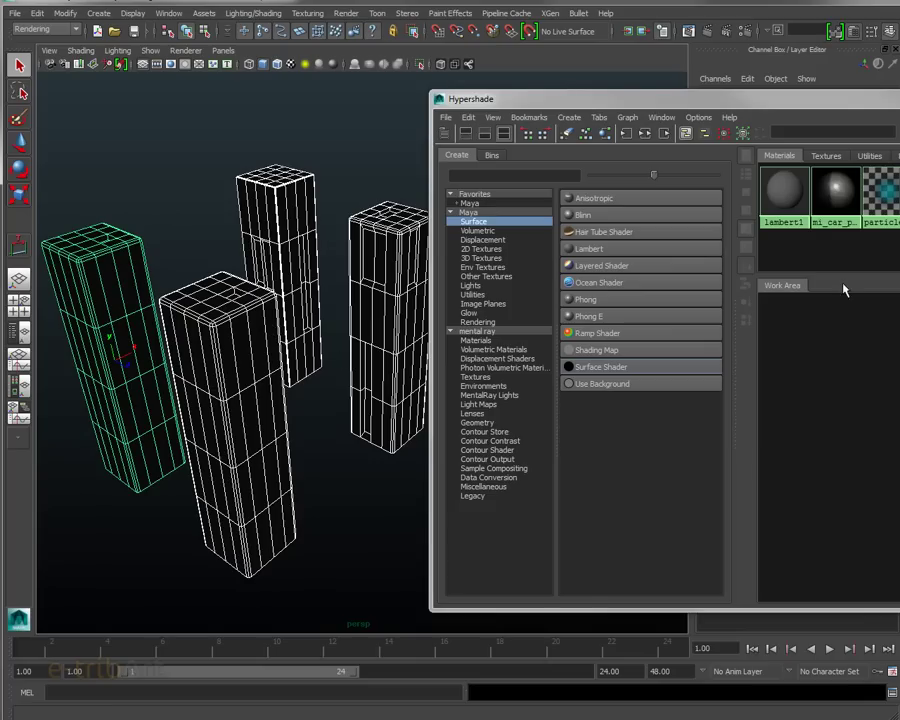
{"action": "key", "text": "5"}
{"action": "left_click", "coordinate": [645, 133]}
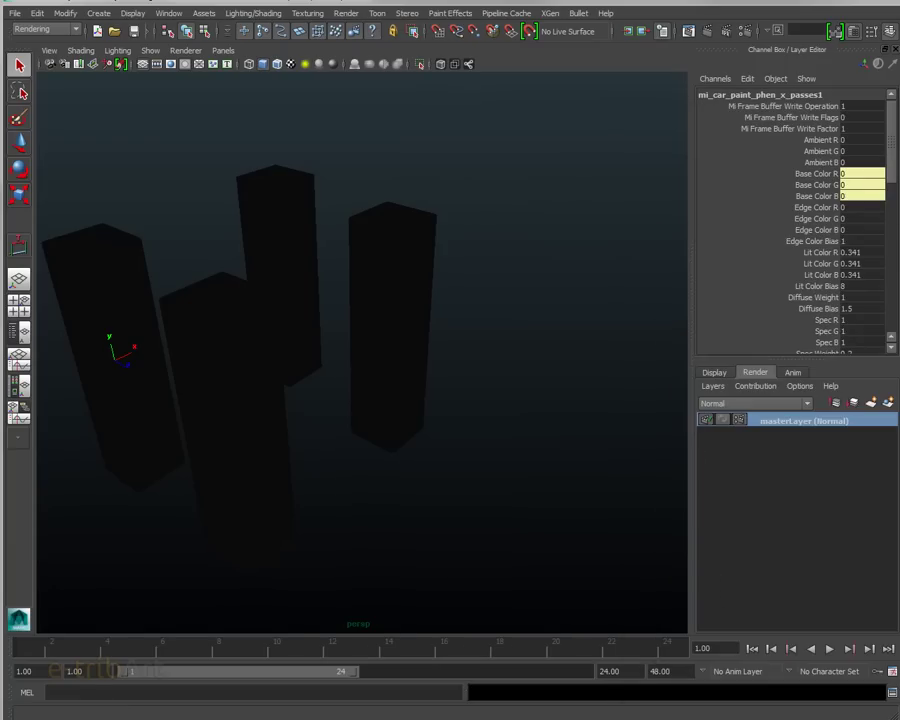
- Review mi_car_paint's attributes and refresh its swatch, then select the back column pCube1
{"action": "key", "text": "ctrl+a"}
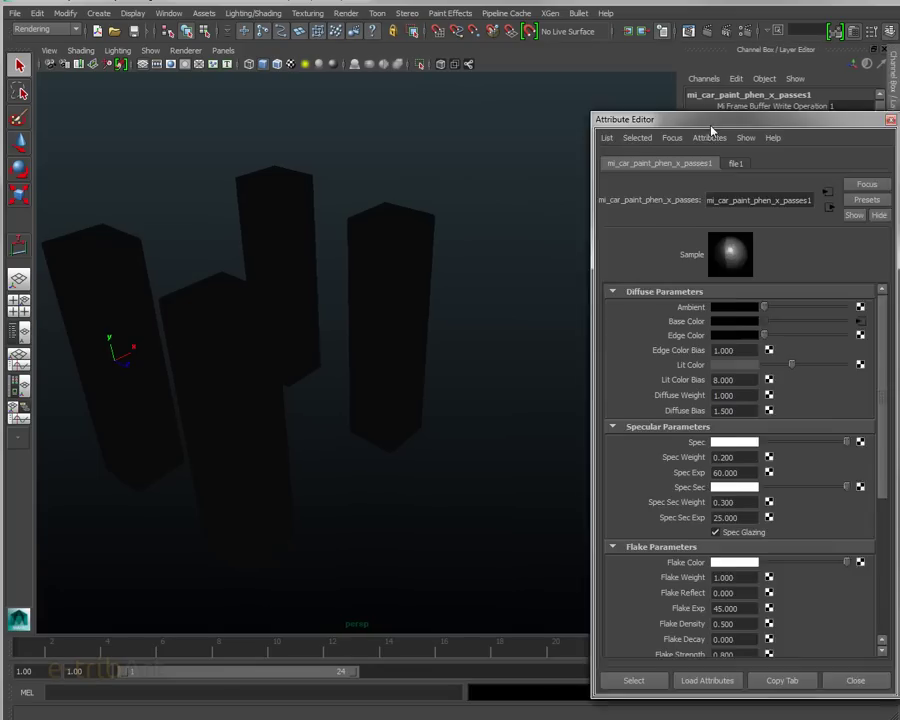
{"action": "left_click_drag", "start_coordinate": [720, 130], "coordinate": [640, 81]}
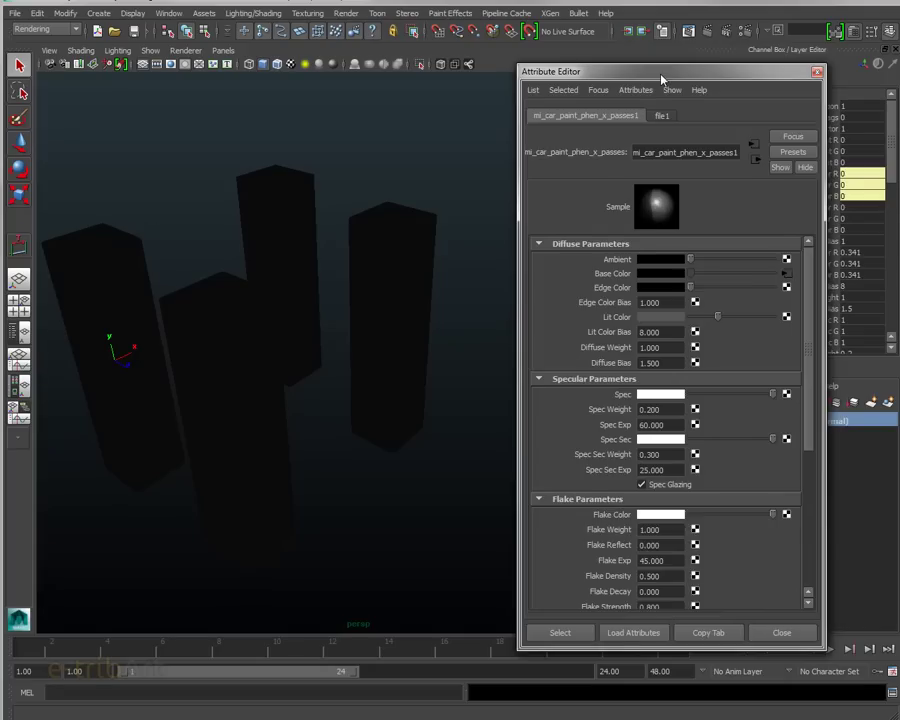
{"action": "left_click_drag", "start_coordinate": [662, 77], "coordinate": [561, 58]}
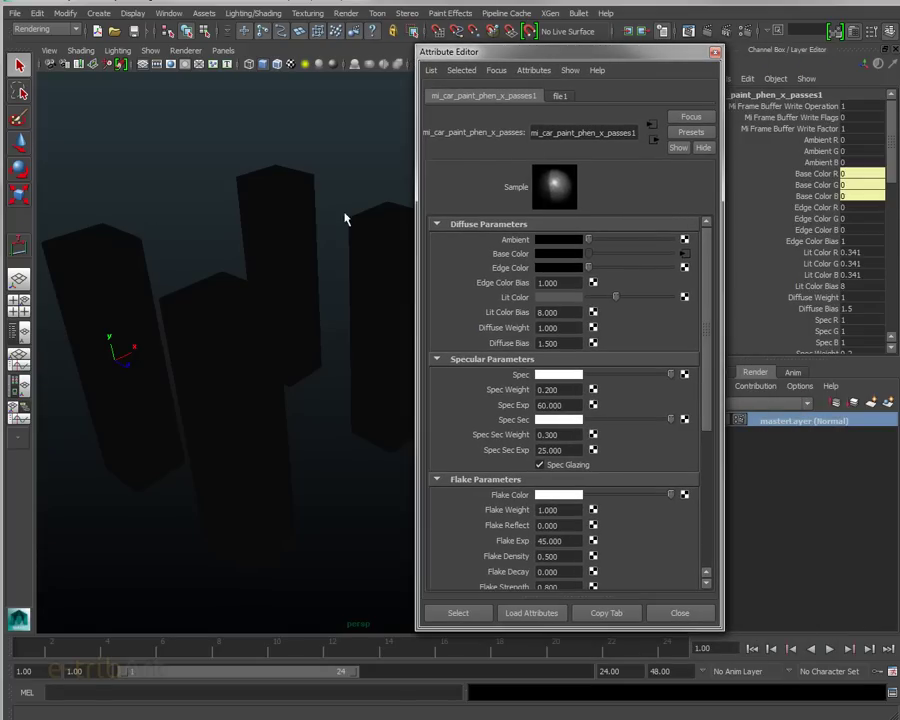
{"action": "left_click", "coordinate": [568, 192]}
{"action": "left_click", "coordinate": [268, 215]}
{"action": "key", "text": "ctrl+a"}
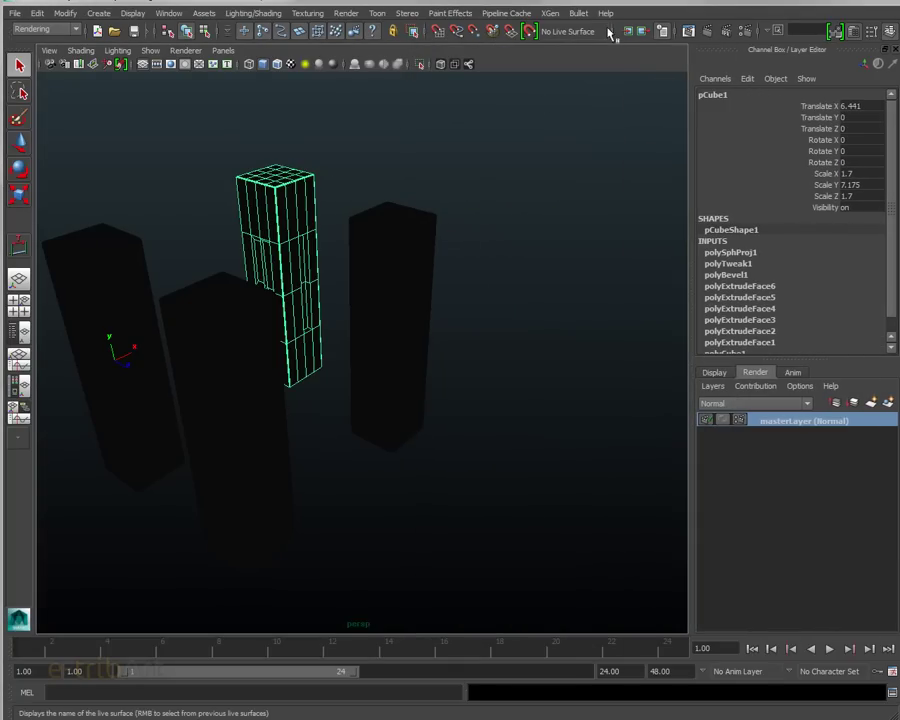
- Set up Export Selection as Archive(s) with archive name mur_bloc01 and Destination Folder Local Archives
{"action": "left_click", "coordinate": [553, 13]}
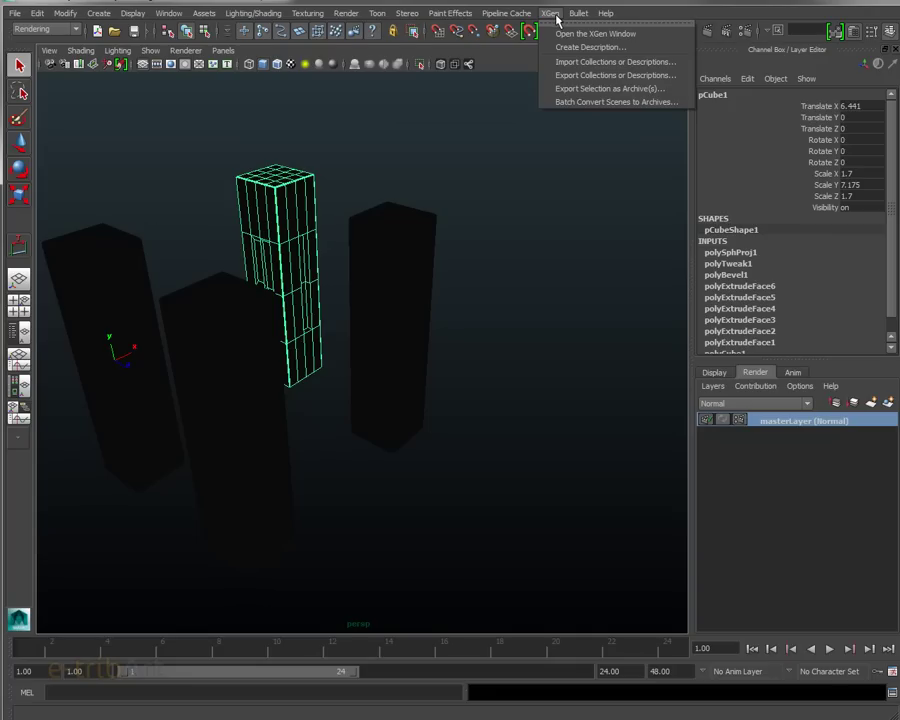
{"action": "left_click", "coordinate": [573, 89]}
{"action": "left_click_drag", "start_coordinate": [580, 293], "coordinate": [525, 104]}
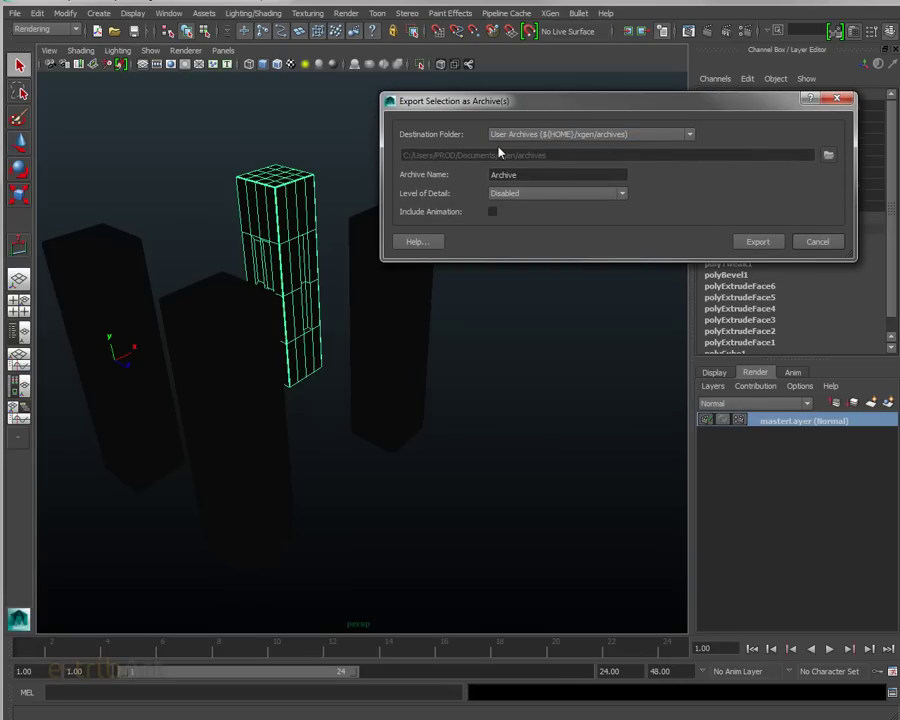
{"action": "left_click", "coordinate": [528, 177]}
{"action": "left_click_drag", "start_coordinate": [528, 177], "coordinate": [441, 177]}
{"action": "type", "text": "m"}
{"action": "type", "text": "ur_"}
{"action": "type", "text": "bloc"}
{"action": "type", "text": "01"}
{"action": "left_click", "coordinate": [552, 144]}
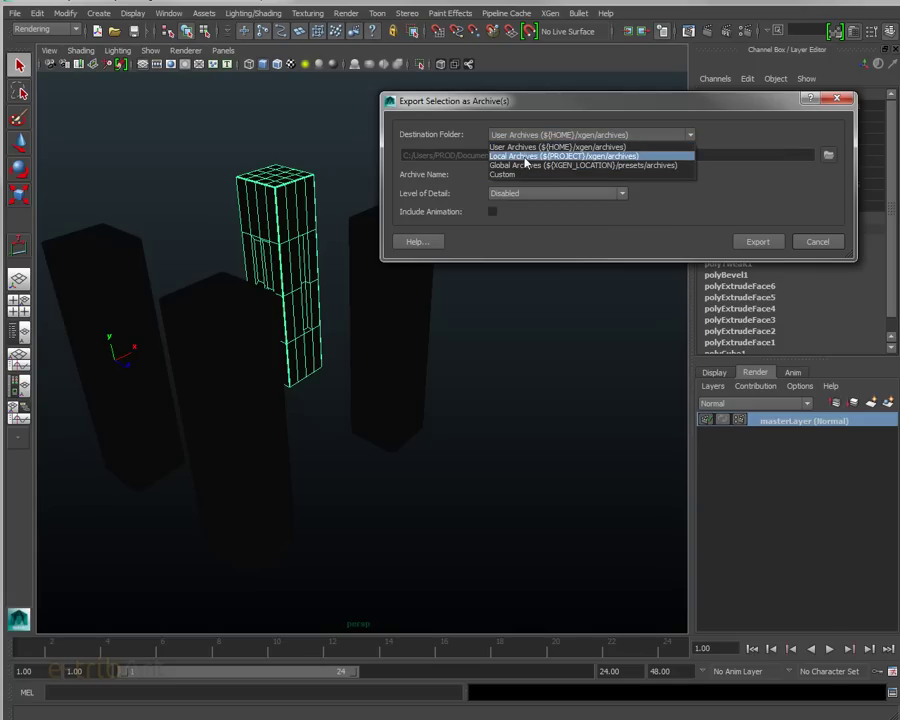
{"action": "left_click", "coordinate": [526, 157]}
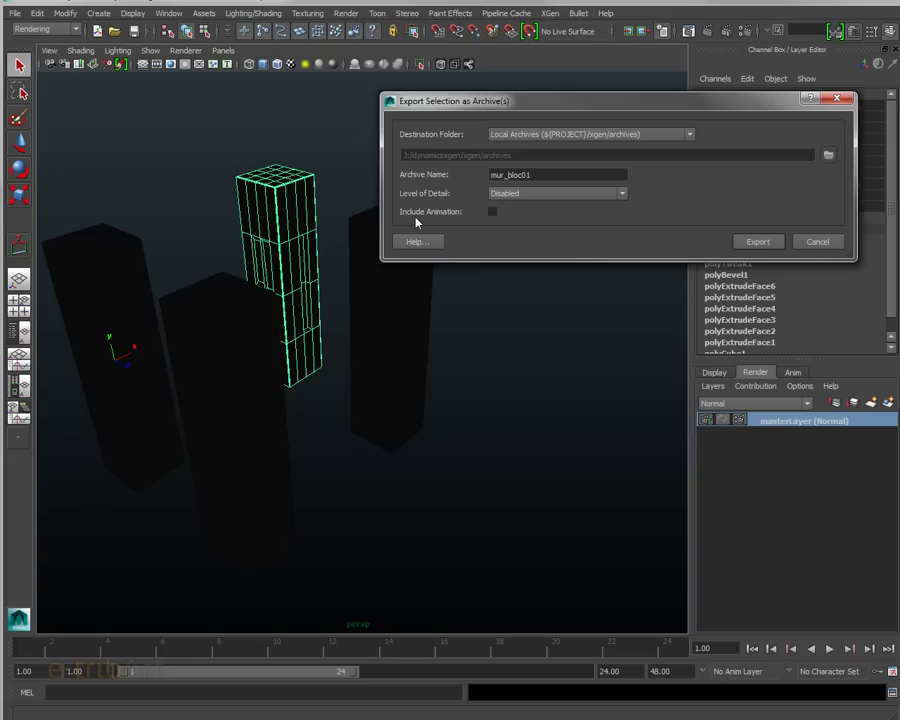
- Export the selected column as the mur_bloc01 archive
{"action": "left_click", "coordinate": [760, 243]}
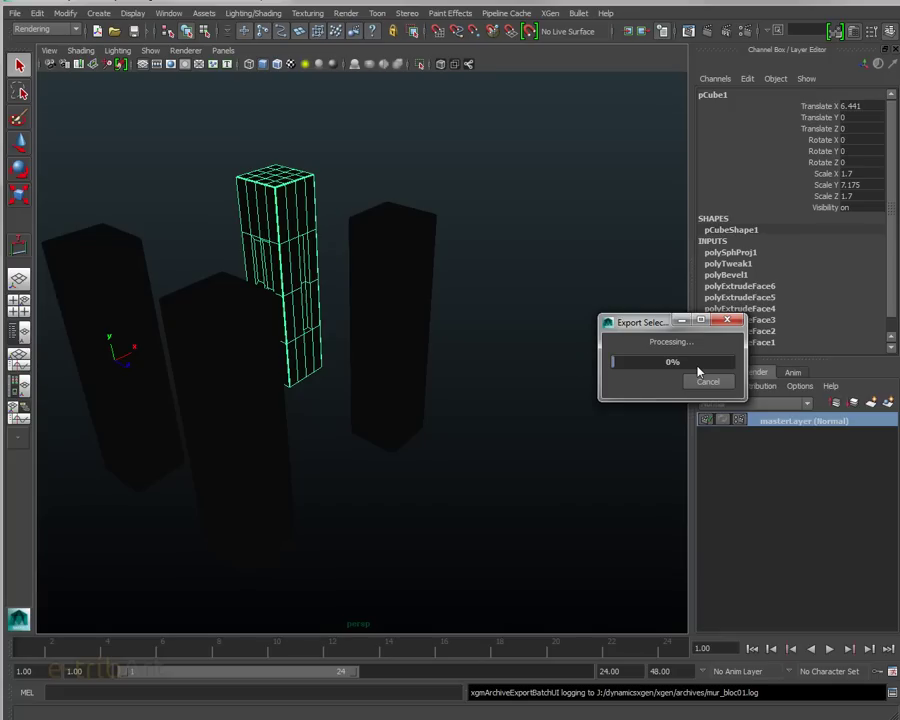
{"action": "left_click", "coordinate": [16, 13]}
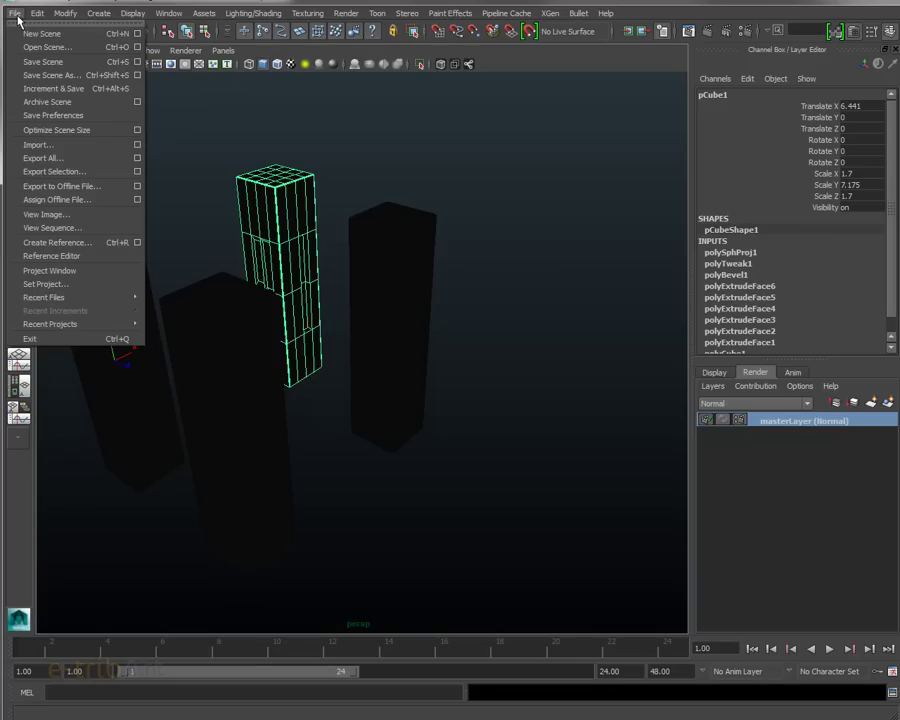
{"action": "left_click", "coordinate": [528, 68]}
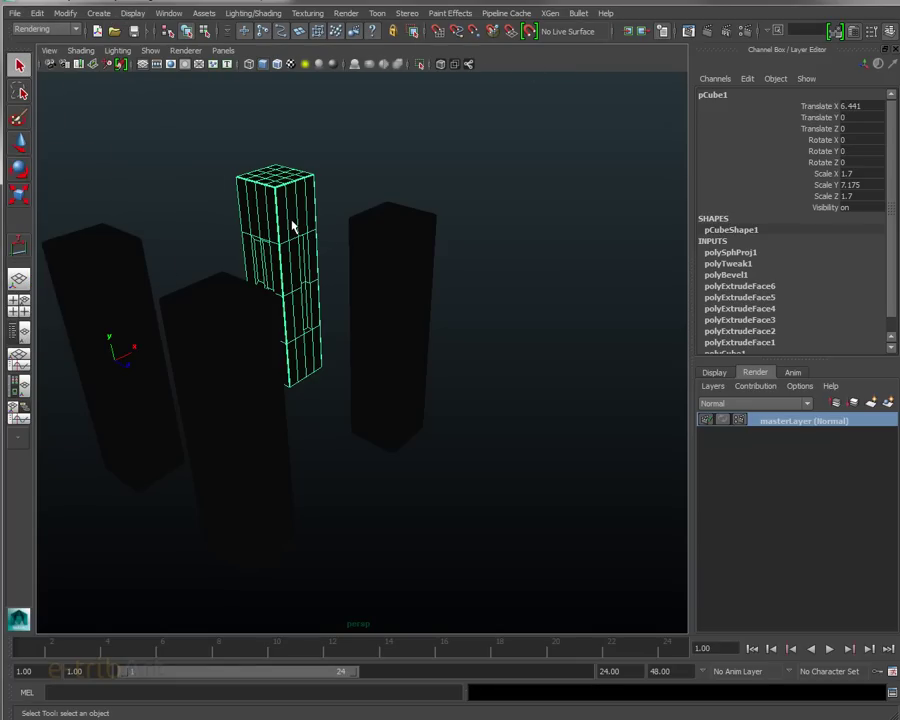
- Orbit around the four pillars and turn on the viewport ground grid
{"action": "key", "text": "w"}
{"action": "mouse_move", "coordinate": [333, 303]}
{"action": "left_mouse_down", "text": "alt"}
{"action": "mouse_move", "coordinate": [307, 305]}
{"action": "mouse_move", "coordinate": [434, 290]}
{"action": "mouse_move", "coordinate": [390, 352]}
{"action": "left_mouse_up", "text": "alt"}
{"action": "middle_click_drag", "start_coordinate": [390, 352], "coordinate": [508, 245], "text": "alt"}
{"action": "mouse_move", "coordinate": [508, 245]}
{"action": "left_mouse_down", "text": "alt"}
{"action": "mouse_move", "coordinate": [472, 286]}
{"action": "mouse_move", "coordinate": [486, 276]}
{"action": "left_mouse_up", "text": "alt"}
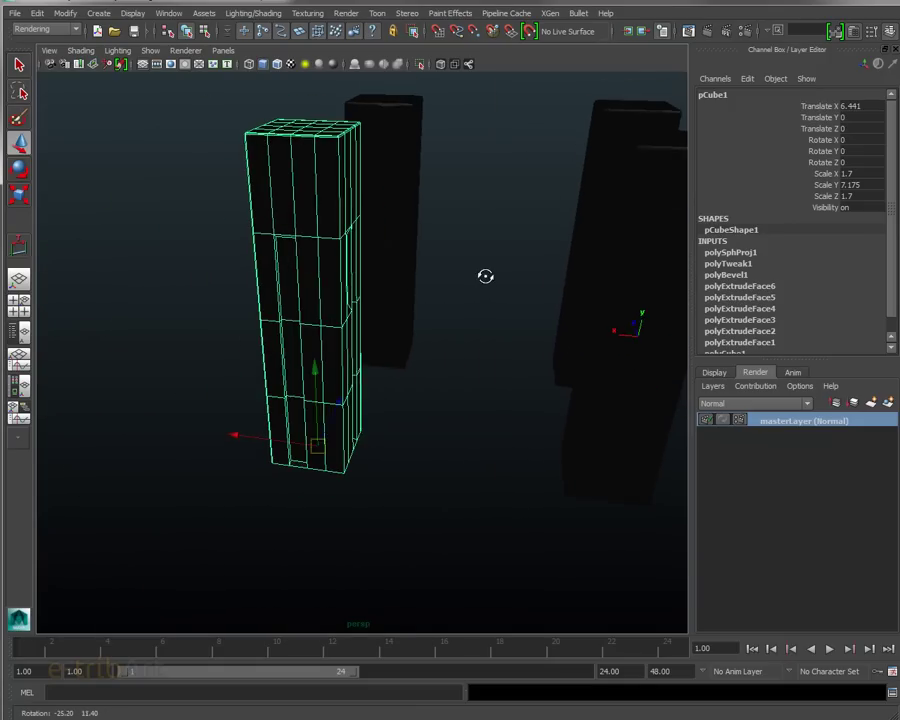
{"action": "mouse_move", "coordinate": [376, 345]}
{"action": "left_mouse_down", "text": "alt"}
{"action": "mouse_move", "coordinate": [382, 317]}
{"action": "mouse_move", "coordinate": [368, 337]}
{"action": "left_mouse_up", "text": "alt"}
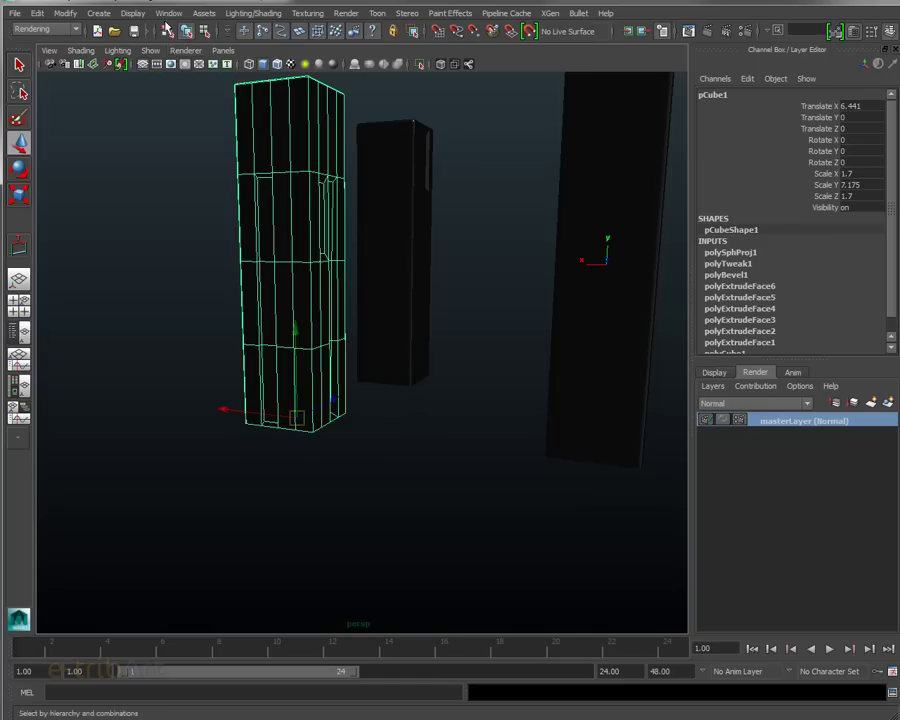
{"action": "left_click", "coordinate": [168, 13]}
{"action": "mouse_move", "coordinate": [164, 47]}
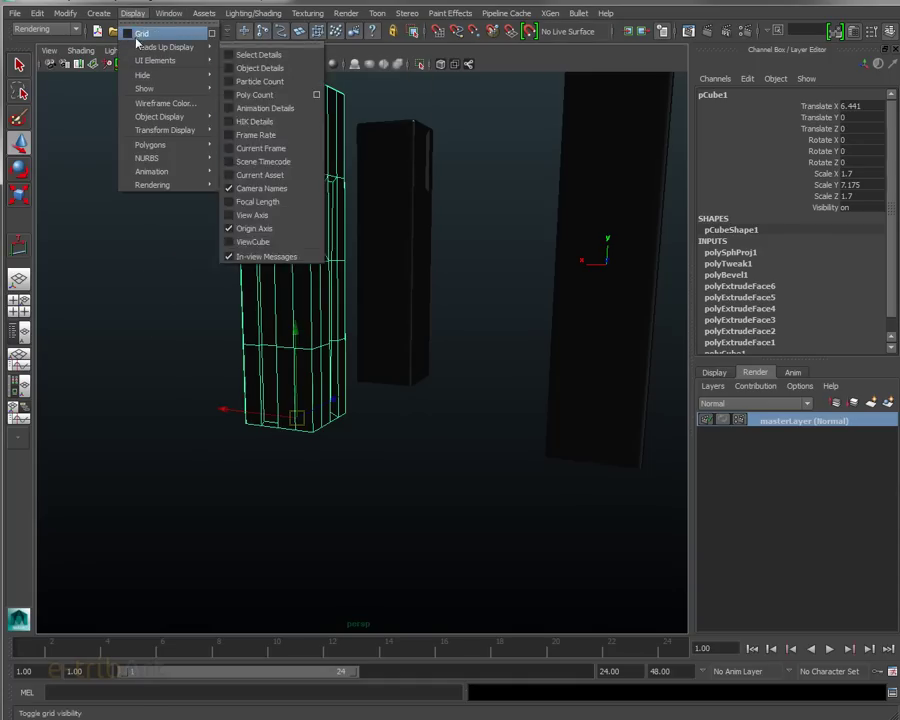
{"action": "left_click", "coordinate": [137, 36]}
{"action": "mouse_move", "coordinate": [400, 290]}
{"action": "left_mouse_down", "text": "alt"}
{"action": "mouse_move", "coordinate": [396, 344]}
{"action": "mouse_move", "coordinate": [406, 352]}
{"action": "mouse_move", "coordinate": [352, 336]}
{"action": "mouse_move", "coordinate": [430, 380]}
{"action": "mouse_move", "coordinate": [408, 408]}
{"action": "mouse_move", "coordinate": [382, 400]}
{"action": "mouse_move", "coordinate": [394, 380]}
{"action": "mouse_move", "coordinate": [380, 357]}
{"action": "left_mouse_up", "text": "alt"}
- Select the centre column pCube4 and highlight Translate X through Scale Z in the Channel Box
{"action": "left_click", "coordinate": [417, 378]}
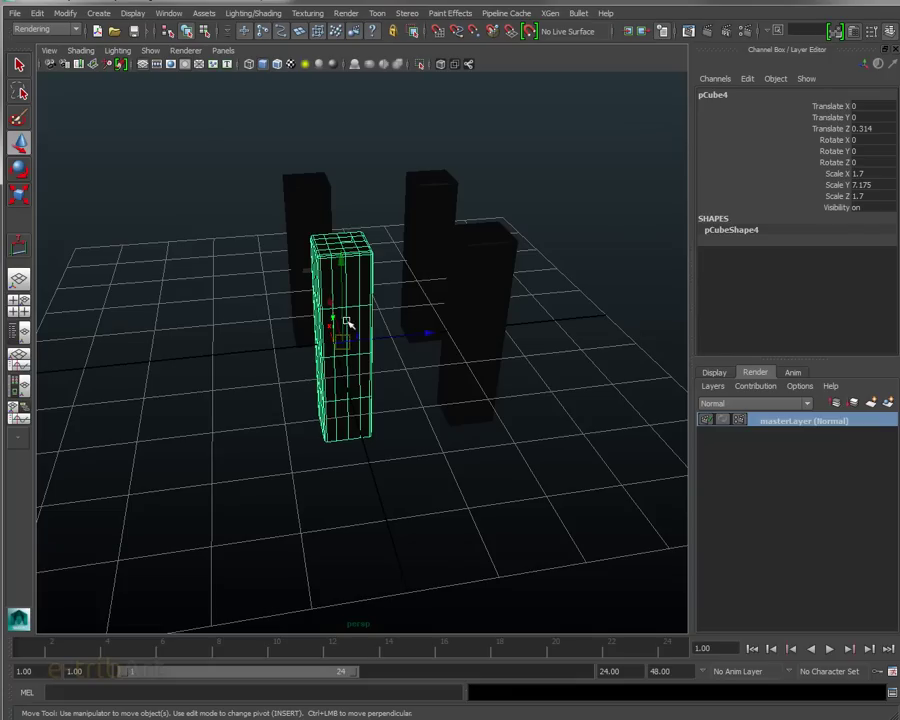
{"action": "mouse_move", "coordinate": [407, 355]}
{"action": "left_mouse_down", "text": "alt"}
{"action": "mouse_move", "coordinate": [360, 378]}
{"action": "mouse_move", "coordinate": [295, 388]}
{"action": "mouse_move", "coordinate": [492, 372]}
{"action": "left_mouse_up", "text": "alt"}
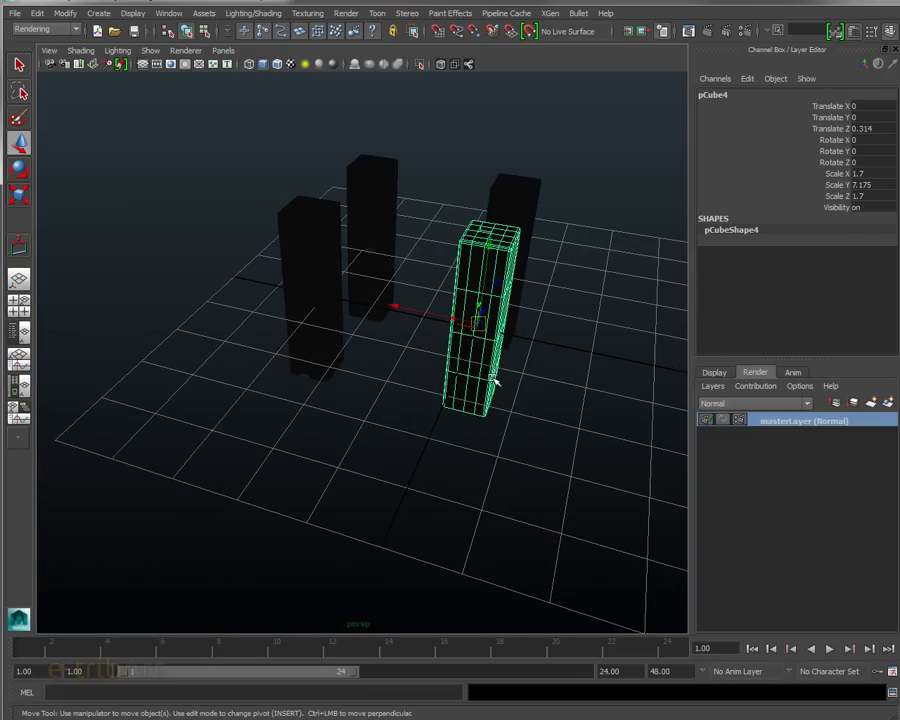
{"action": "left_click_drag", "start_coordinate": [828, 107], "coordinate": [831, 201]}
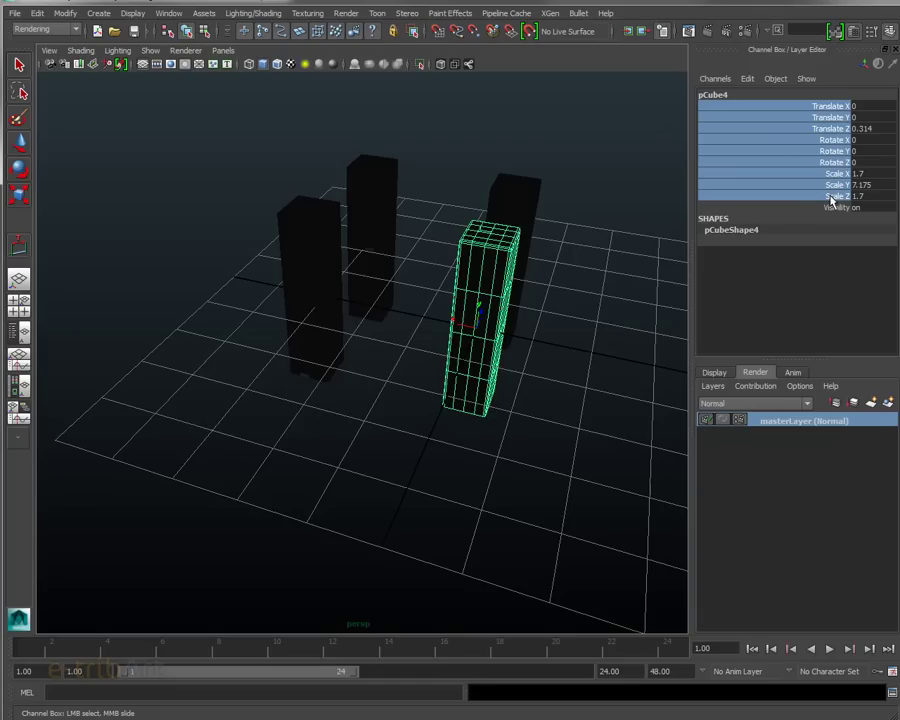
- Freeze pCube4's transformations so translate and rotate read 0 and scale reads 1
{"action": "left_click", "coordinate": [70, 14]}
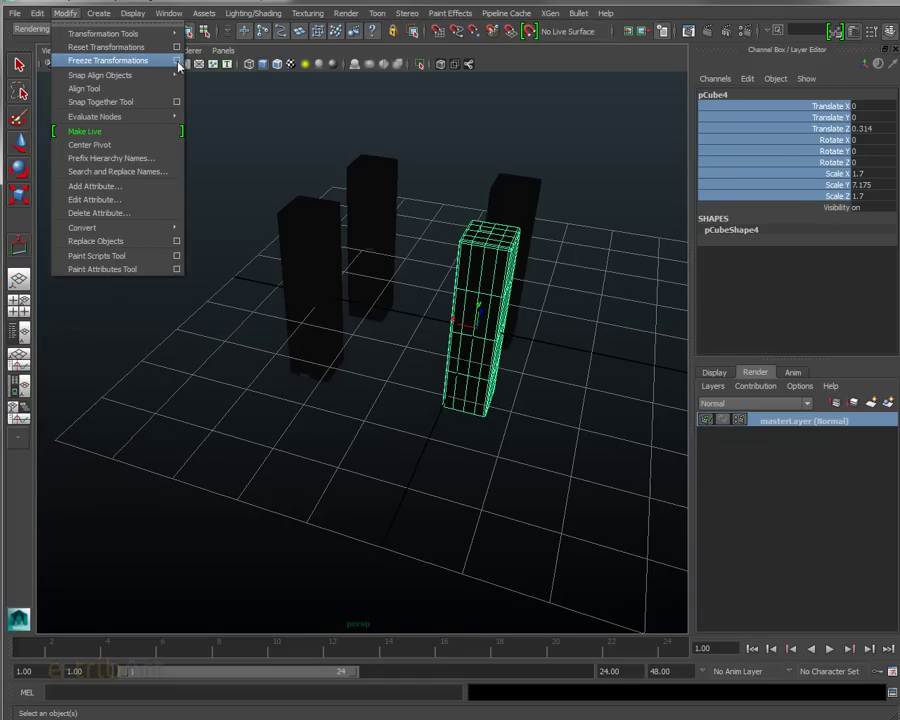
{"action": "left_click", "coordinate": [176, 60]}
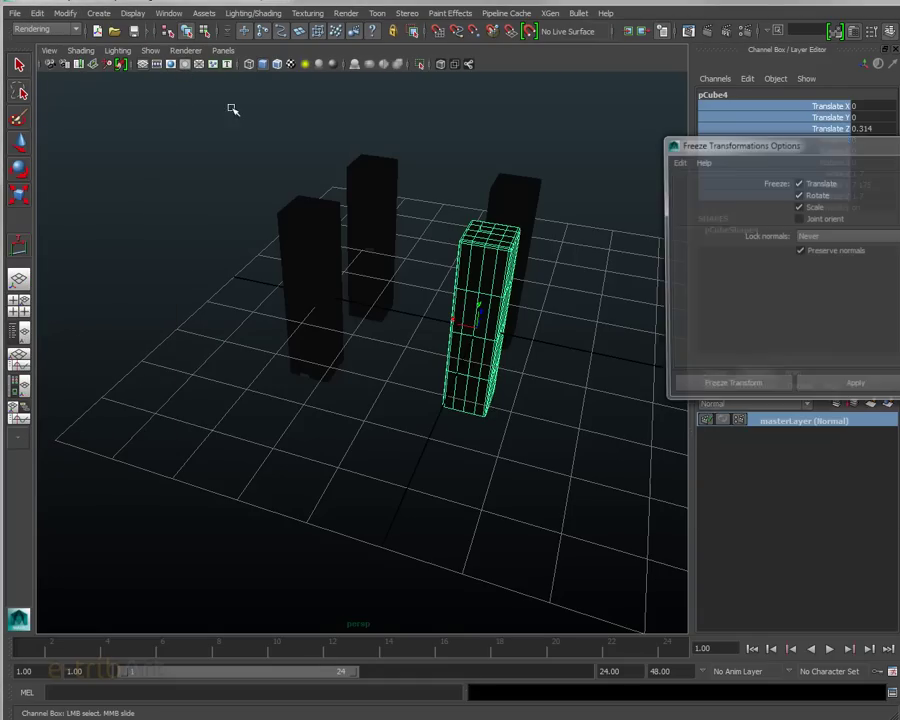
{"action": "left_click", "coordinate": [756, 390]}
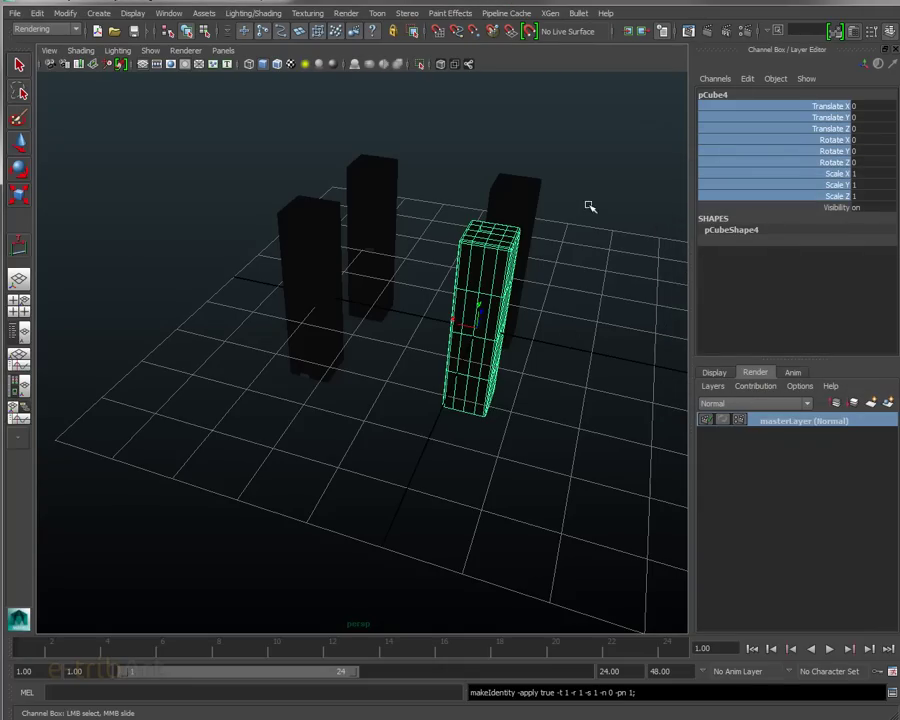
- Reselect pCube4 and delete its construction history
{"action": "key", "text": "w"}
{"action": "left_click", "coordinate": [534, 254]}
{"action": "left_click", "coordinate": [508, 258]}
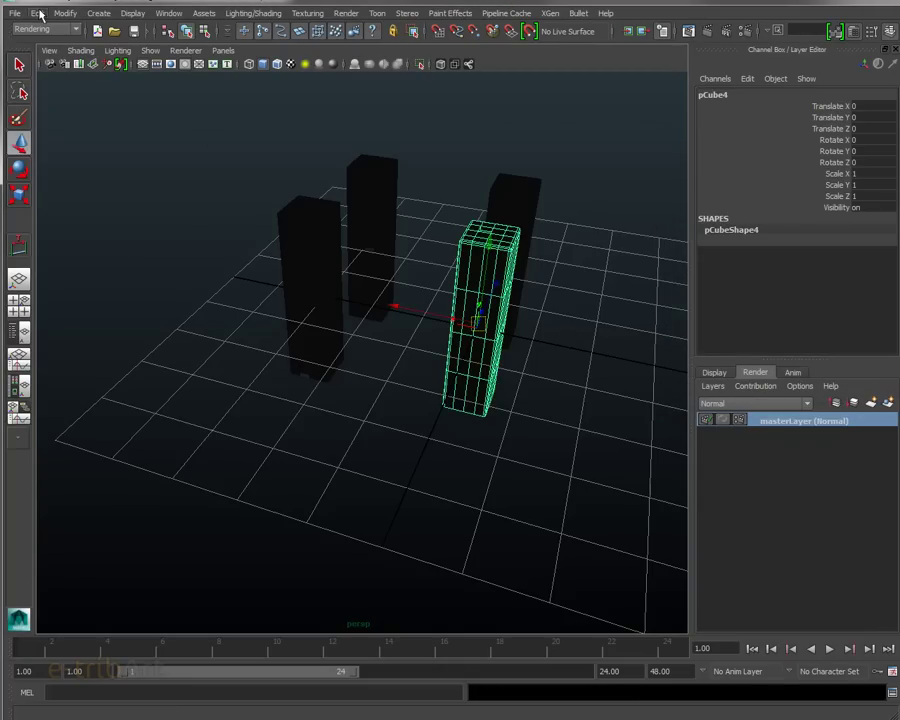
{"action": "left_click", "coordinate": [40, 14]}
{"action": "mouse_move", "coordinate": [75, 158]}
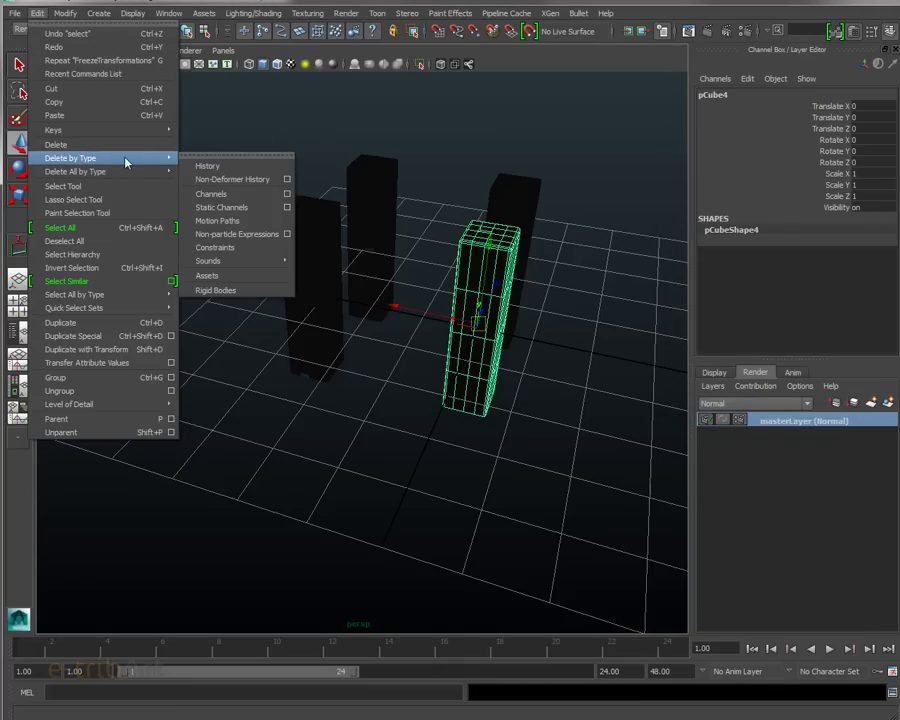
{"action": "left_click", "coordinate": [205, 169]}
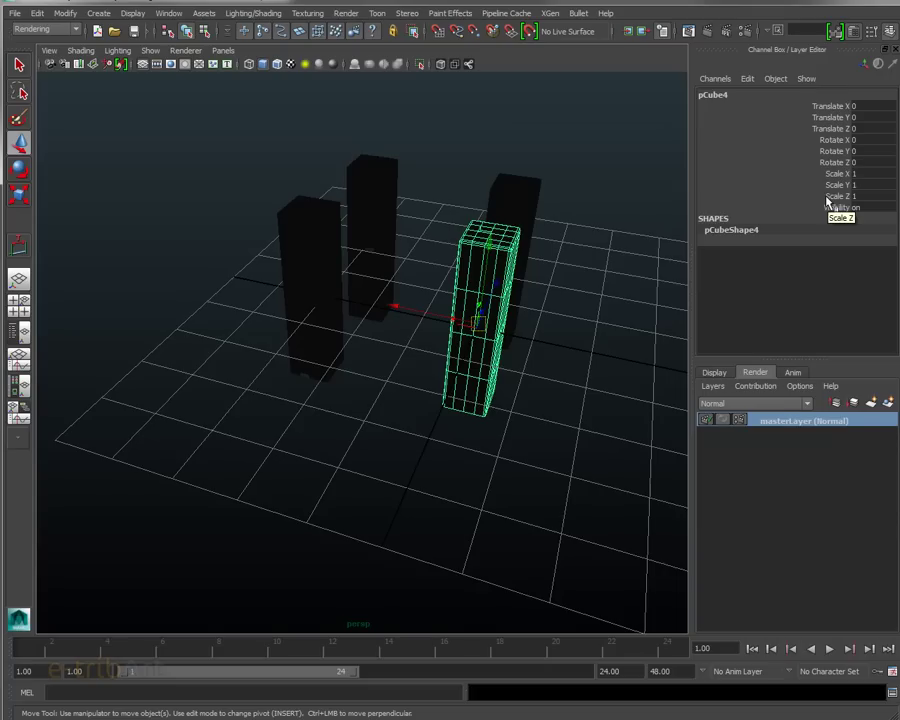
{"action": "mouse_move", "coordinate": [639, 267]}
{"action": "left_mouse_down", "text": "alt"}
{"action": "mouse_move", "coordinate": [413, 268]}
{"action": "mouse_move", "coordinate": [462, 283]}
{"action": "left_mouse_up", "text": "alt"}
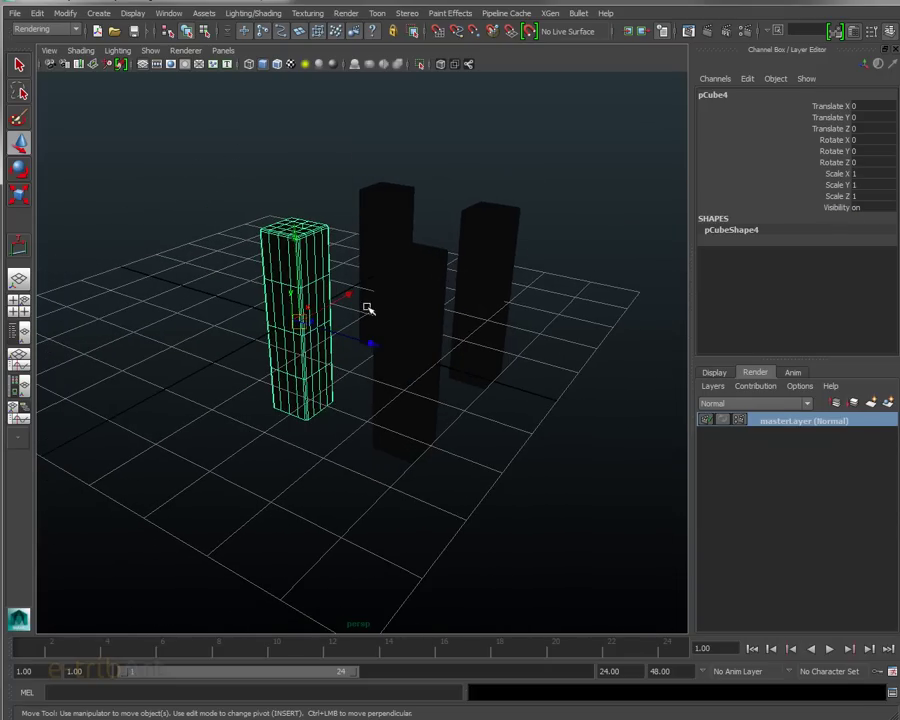
{"action": "mouse_move", "coordinate": [368, 305]}
{"action": "left_mouse_down", "text": "alt"}
{"action": "mouse_move", "coordinate": [384, 272]}
{"action": "mouse_move", "coordinate": [494, 294]}
{"action": "left_mouse_up", "text": "alt"}
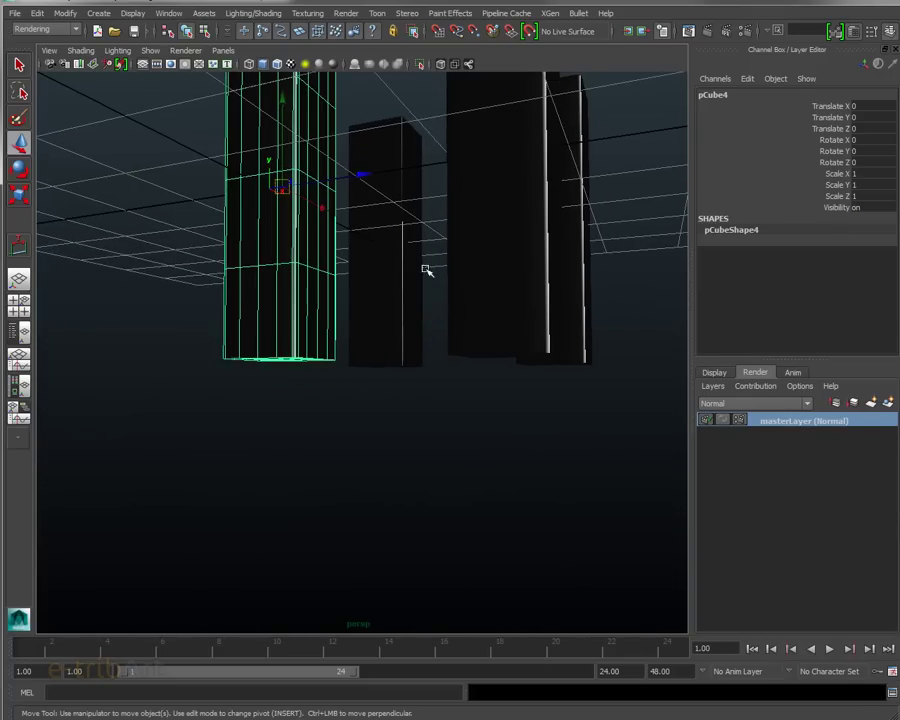
{"action": "mouse_move", "coordinate": [424, 266]}
{"action": "left_mouse_down", "text": "alt"}
{"action": "mouse_move", "coordinate": [426, 290]}
{"action": "mouse_move", "coordinate": [476, 299]}
{"action": "left_mouse_up", "text": "alt"}
{"action": "mouse_move", "coordinate": [307, 207]}
{"action": "left_mouse_down", "text": "alt"}
{"action": "mouse_move", "coordinate": [333, 239]}
{"action": "mouse_move", "coordinate": [328, 188]}
{"action": "left_mouse_up", "text": "alt"}
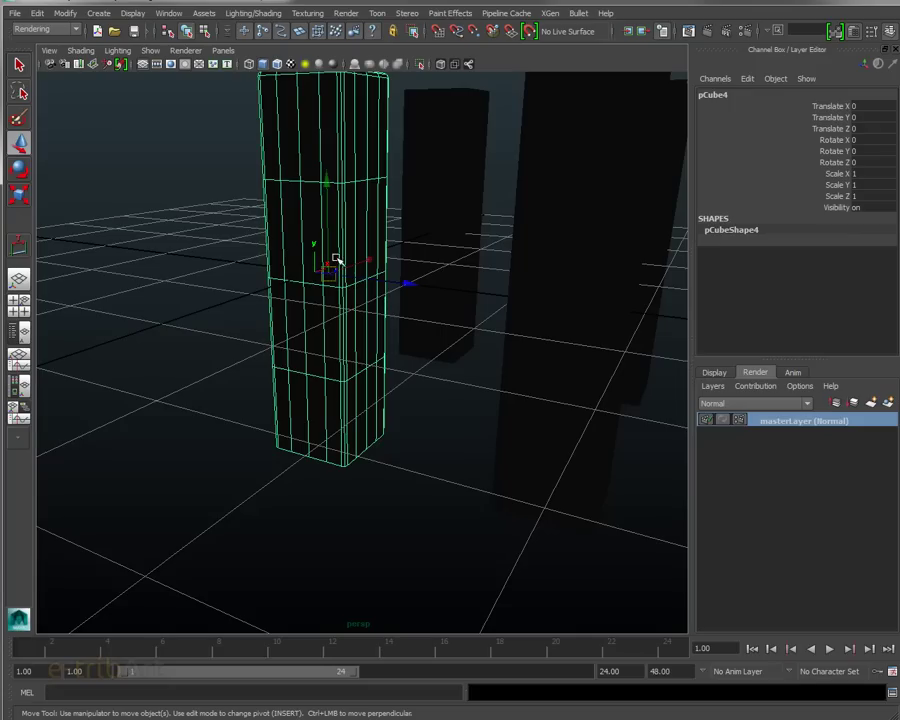
{"action": "left_click_drag", "start_coordinate": [393, 343], "coordinate": [432, 324], "text": "alt"}
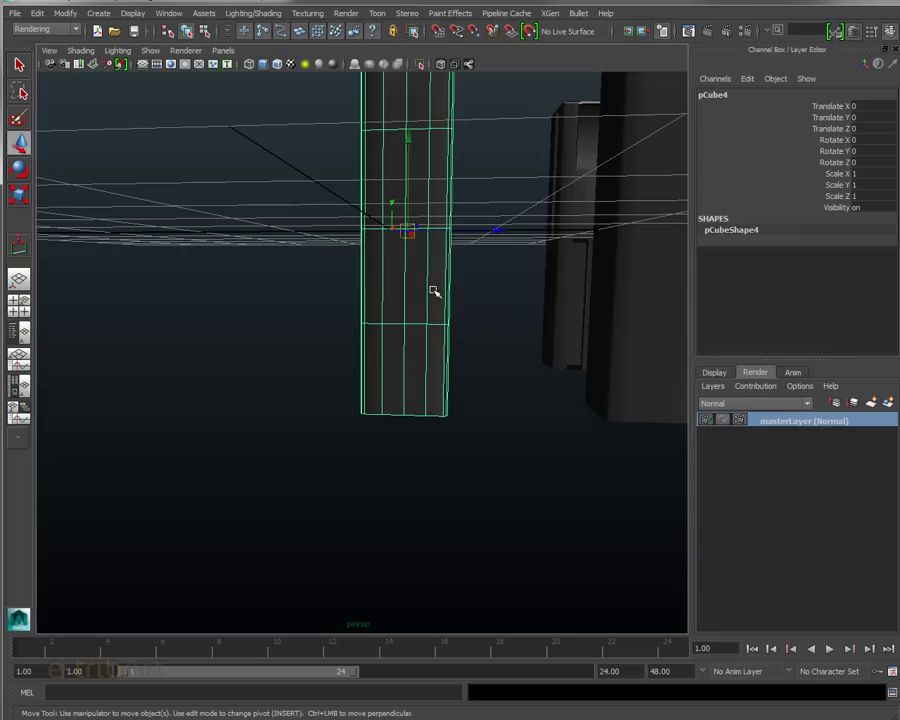
{"action": "mouse_move", "coordinate": [462, 260]}
{"action": "left_mouse_down", "text": "alt"}
{"action": "mouse_move", "coordinate": [480, 283]}
{"action": "mouse_move", "coordinate": [484, 273]}
{"action": "mouse_move", "coordinate": [478, 279]}
{"action": "left_mouse_up", "text": "alt"}
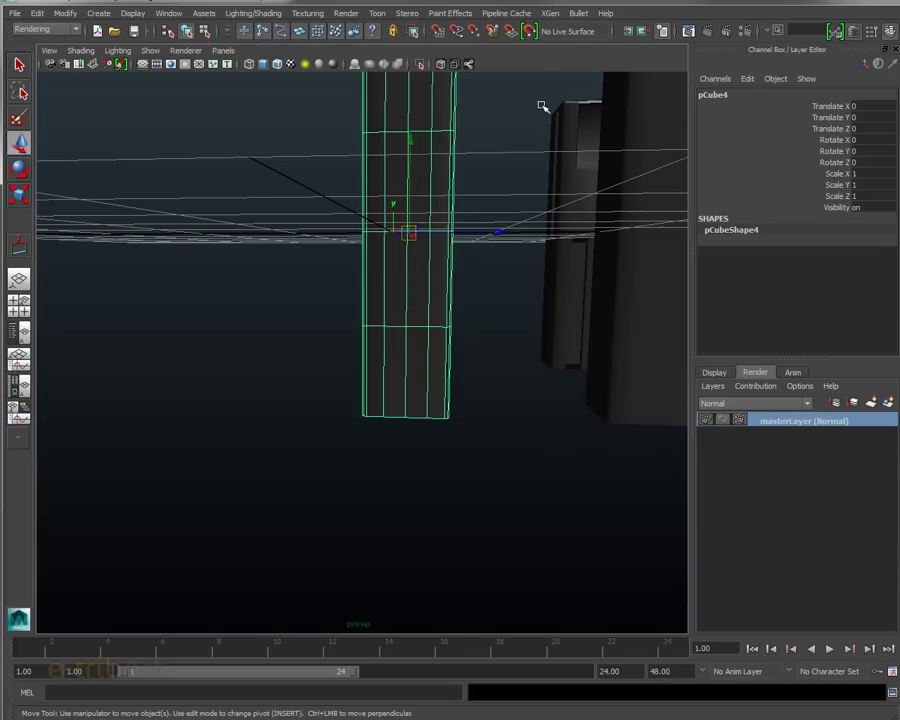
{"action": "key", "text": "Insert"}
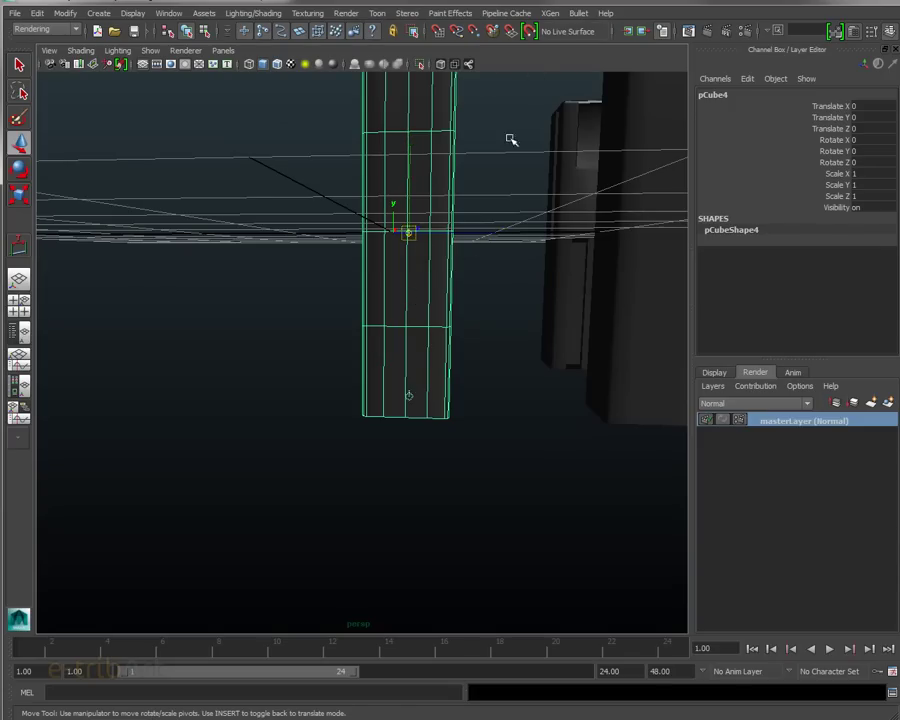
{"action": "left_click_drag", "start_coordinate": [408, 166], "coordinate": [401, 355]}
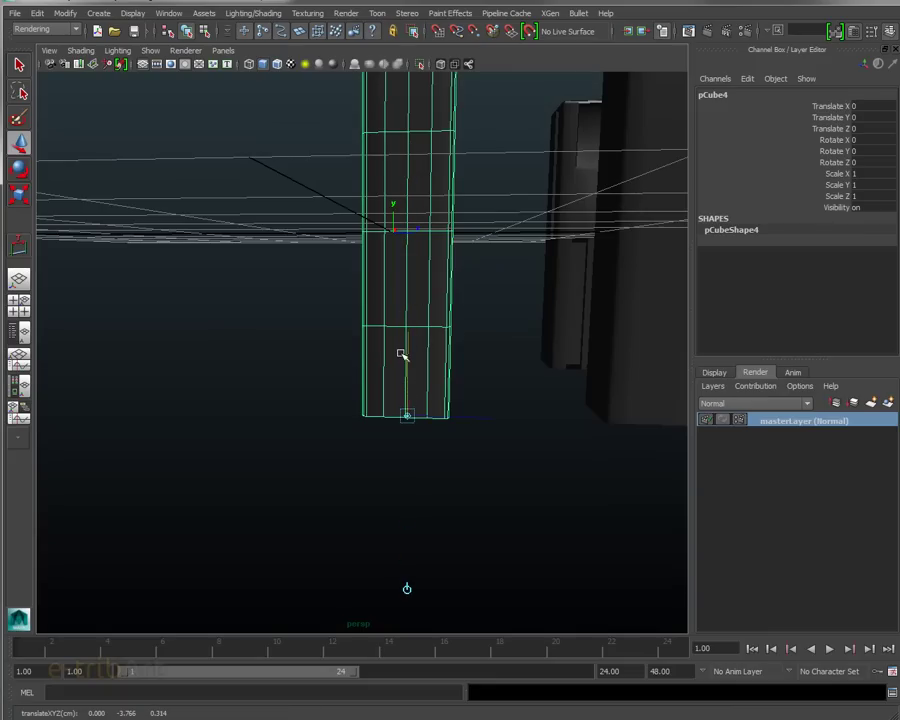
{"action": "key", "text": "Insert"}
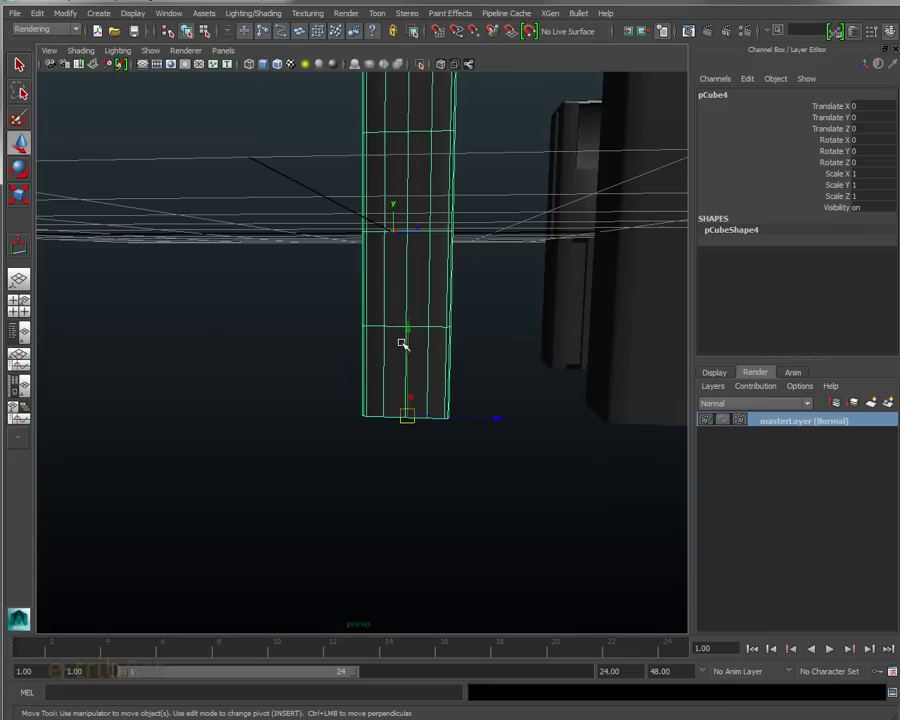
{"action": "left_click", "coordinate": [463, 462]}
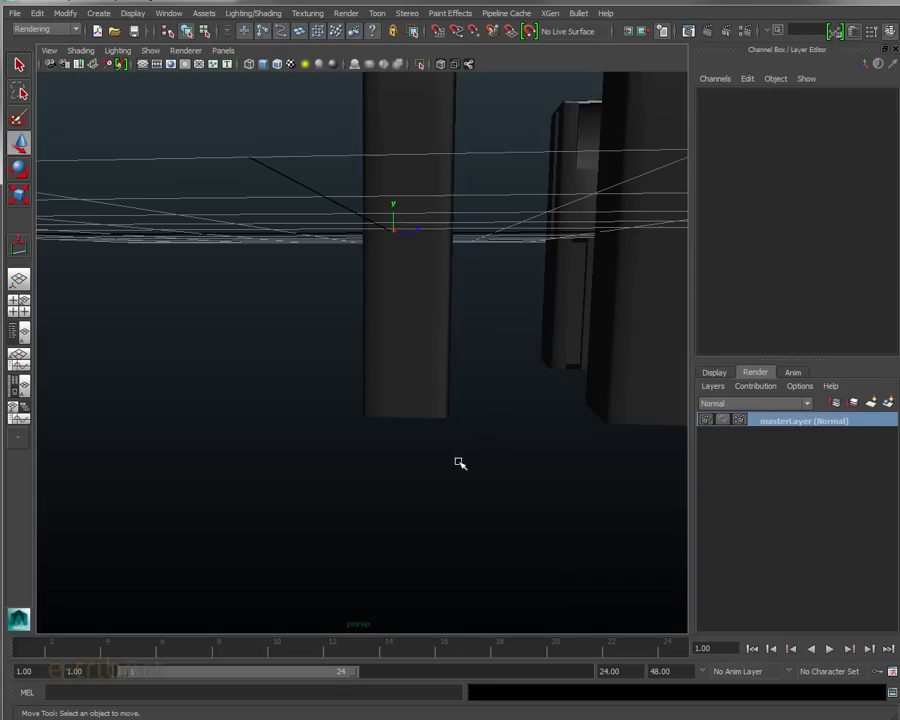
{"action": "left_click", "coordinate": [409, 413]}
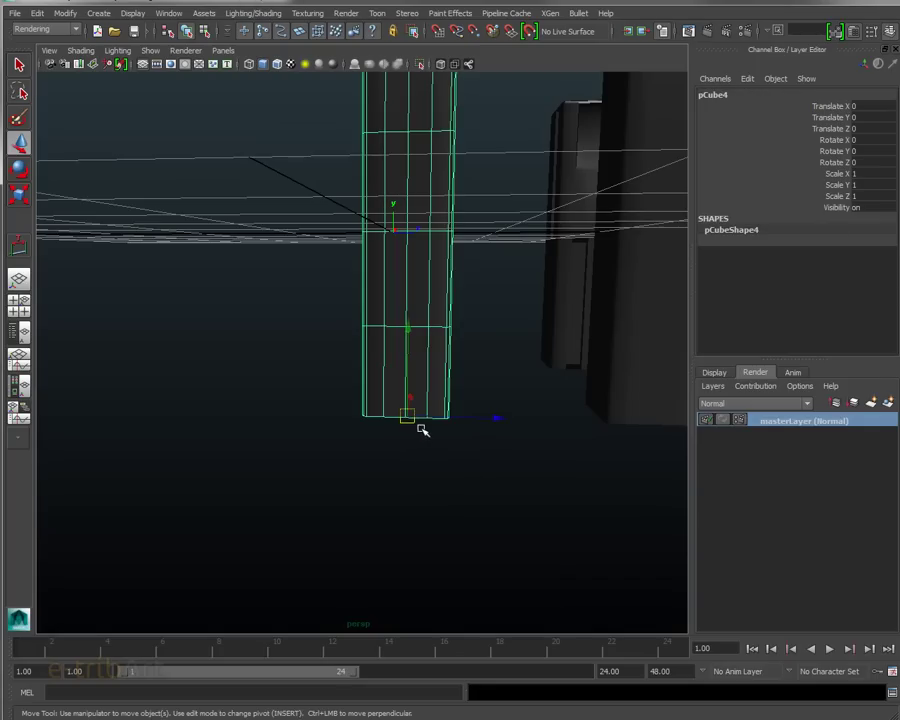
{"action": "mouse_move", "coordinate": [422, 430]}
{"action": "left_mouse_down", "text": "alt"}
{"action": "mouse_move", "coordinate": [364, 442]}
{"action": "mouse_move", "coordinate": [391, 440]}
{"action": "mouse_move", "coordinate": [396, 464]}
{"action": "mouse_move", "coordinate": [396, 440]}
{"action": "left_mouse_up", "text": "alt"}
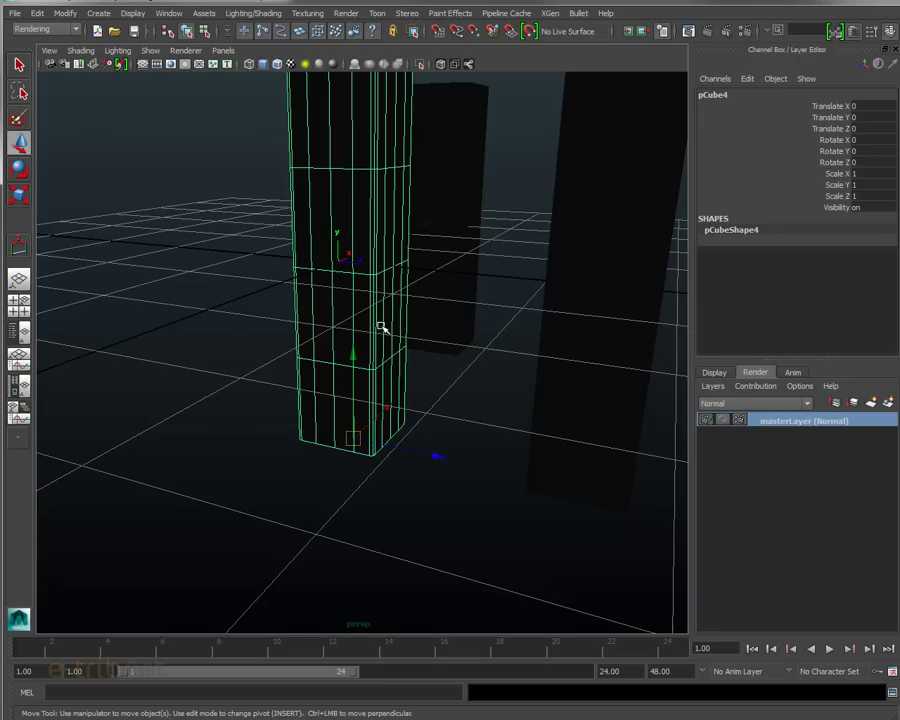
{"action": "key", "text": "ctrl+z"}
{"action": "key", "text": "ctrl+z"}
{"action": "key", "text": "ctrl+z"}
- Switch pCube4 to vertex mode and marquee-select all of its vertices
{"action": "mouse_move", "coordinate": [380, 327]}
{"action": "left_mouse_down", "text": "alt"}
{"action": "mouse_move", "coordinate": [432, 314]}
{"action": "mouse_move", "coordinate": [422, 320]}
{"action": "left_mouse_up", "text": "alt"}
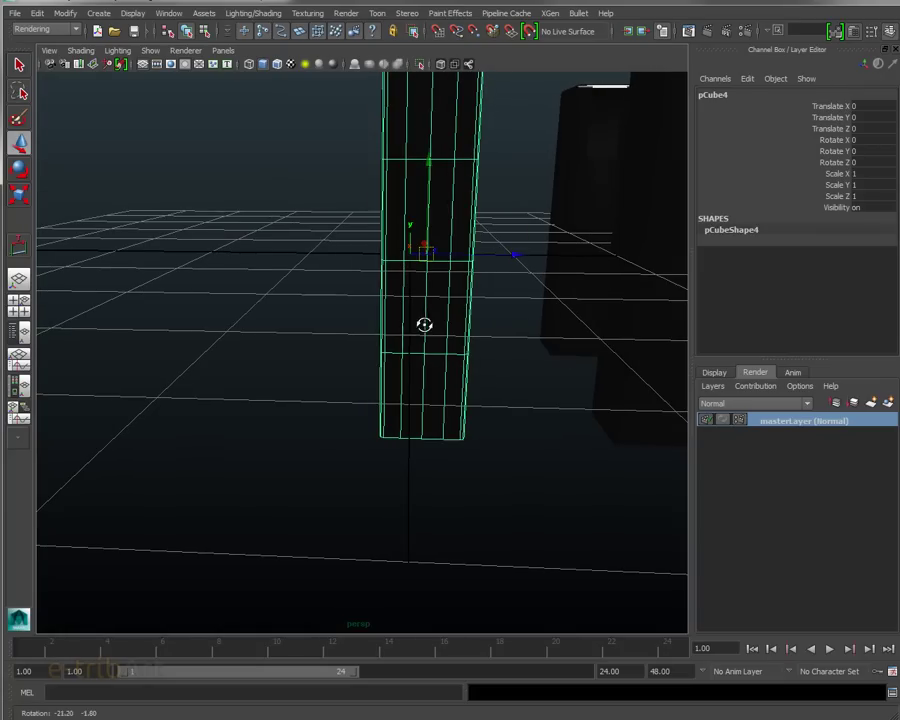
{"action": "right_click", "coordinate": [404, 317]}
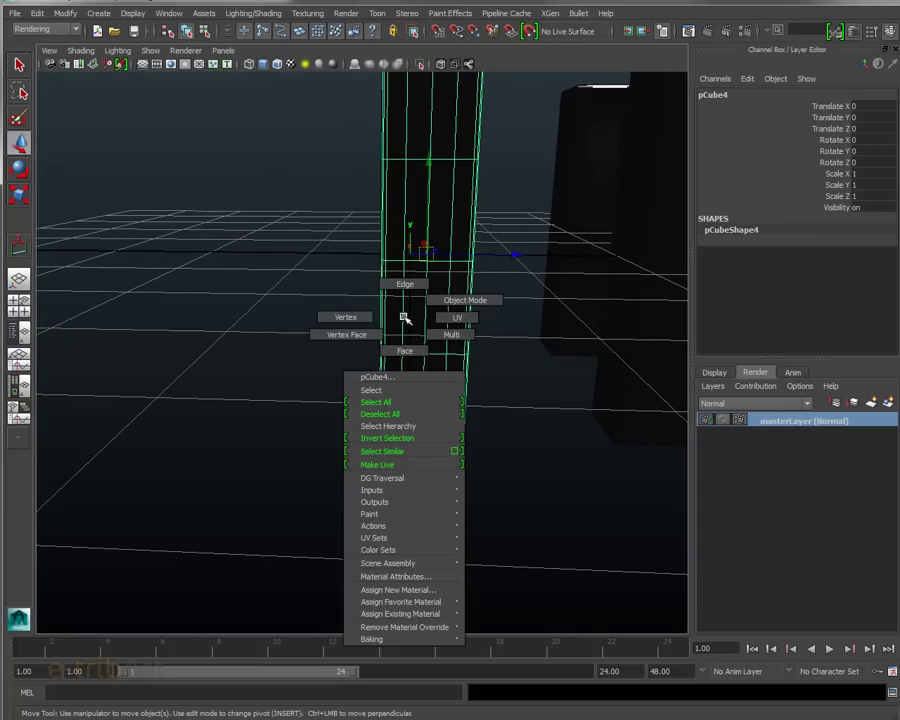
{"action": "left_click", "coordinate": [346, 317]}
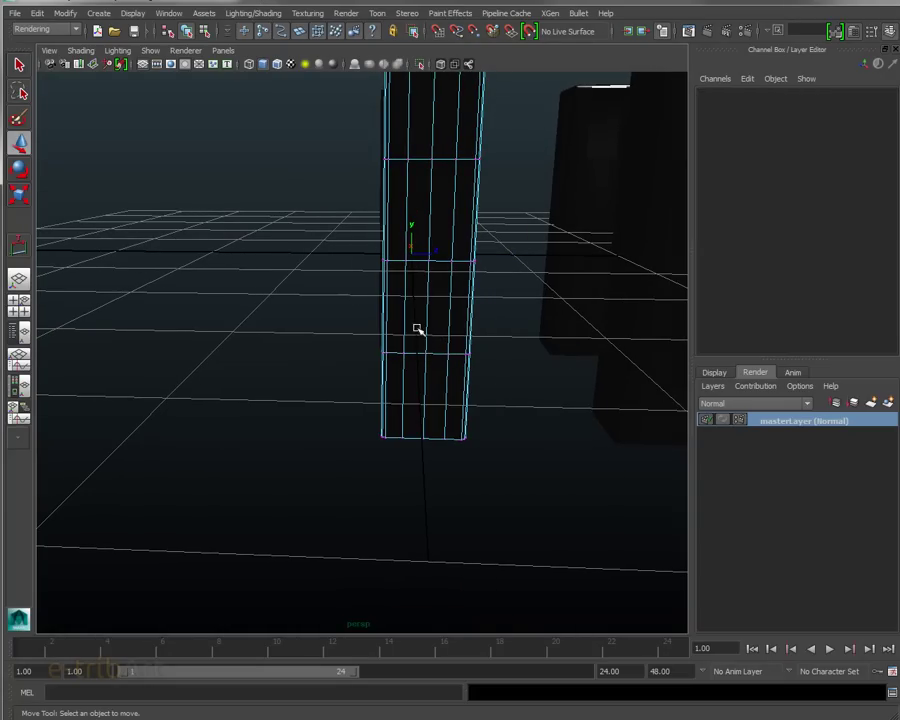
{"action": "mouse_move", "coordinate": [418, 328]}
{"action": "left_mouse_down", "text": "alt"}
{"action": "mouse_move", "coordinate": [426, 307]}
{"action": "mouse_move", "coordinate": [425, 333]}
{"action": "left_mouse_up", "text": "alt"}
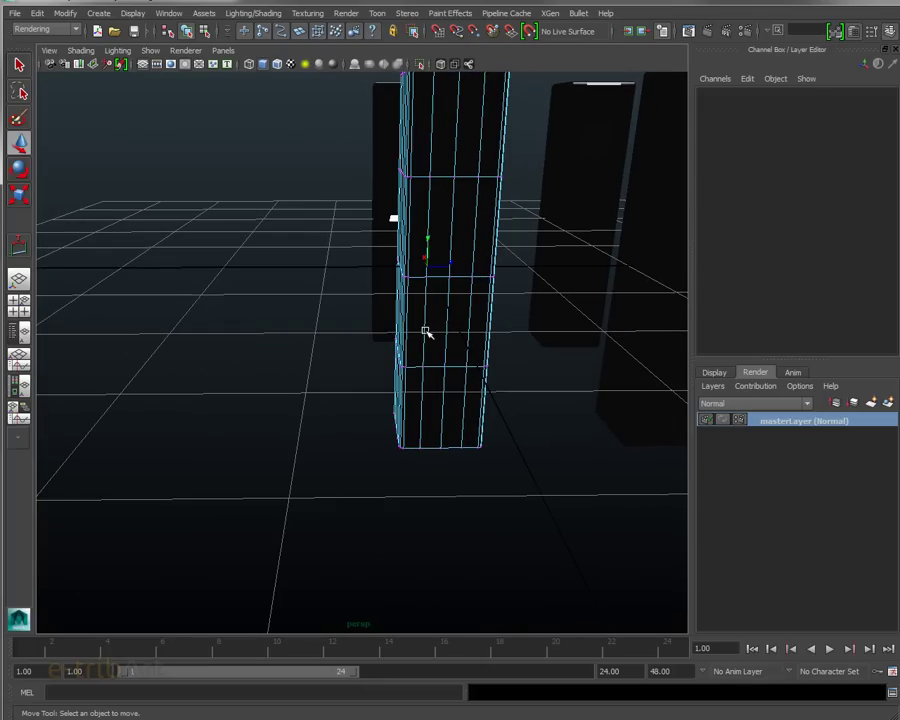
{"action": "key", "text": "F8"}
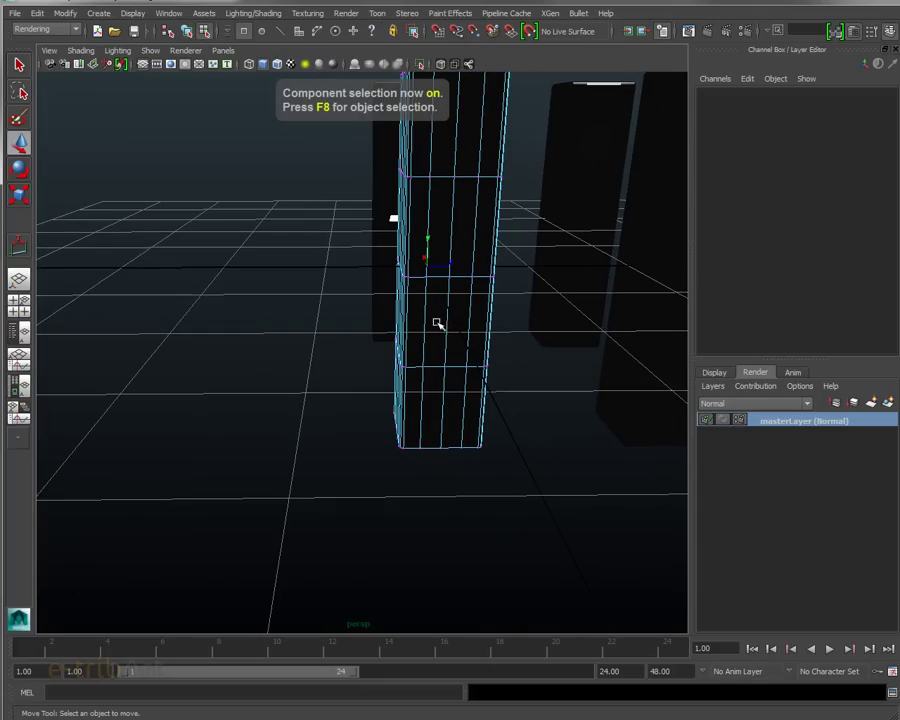
{"action": "left_click_drag", "start_coordinate": [428, 322], "coordinate": [424, 360], "text": "alt"}
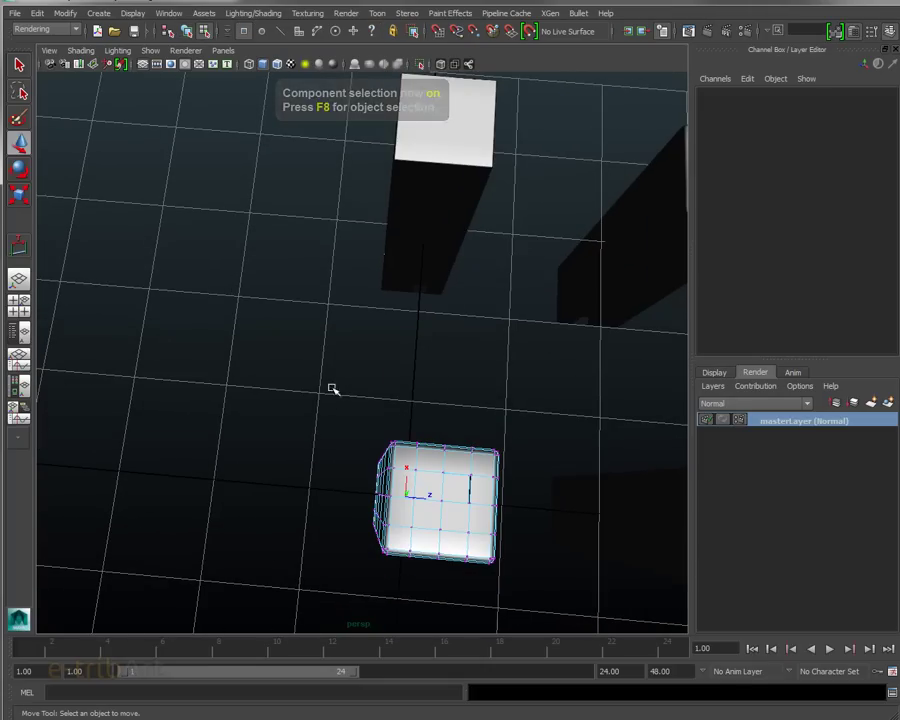
{"action": "mouse_move", "coordinate": [333, 394]}
{"action": "left_mouse_down"}
{"action": "mouse_move", "coordinate": [535, 568]}
{"action": "mouse_move", "coordinate": [510, 454]}
{"action": "left_mouse_up"}
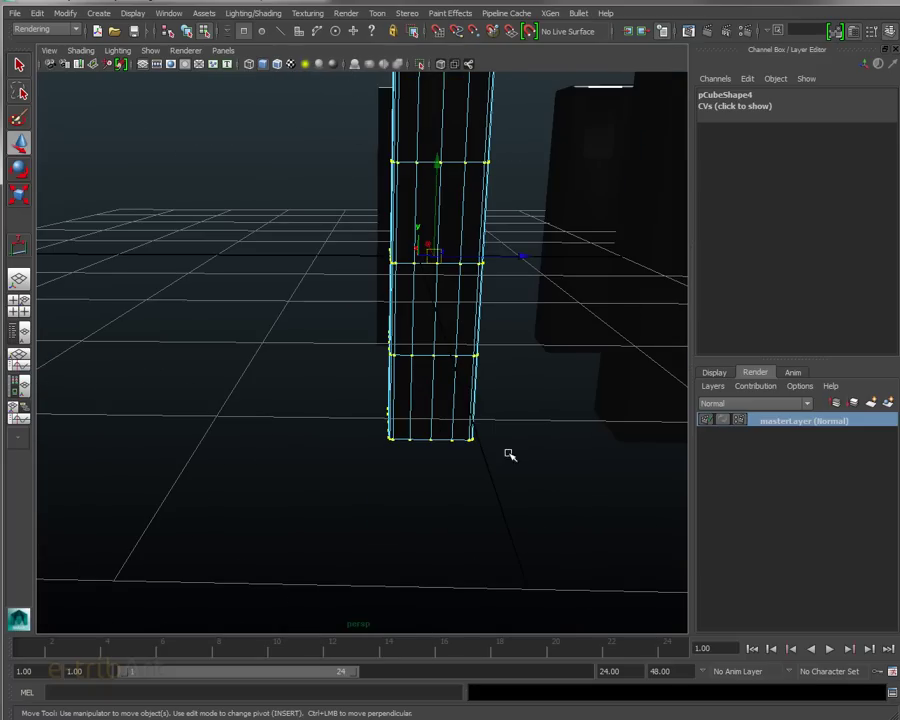
- Move the vertices up in Y so the column's base sits at the pivot on the grid
{"action": "left_click_drag", "start_coordinate": [434, 166], "coordinate": [460, 3]}
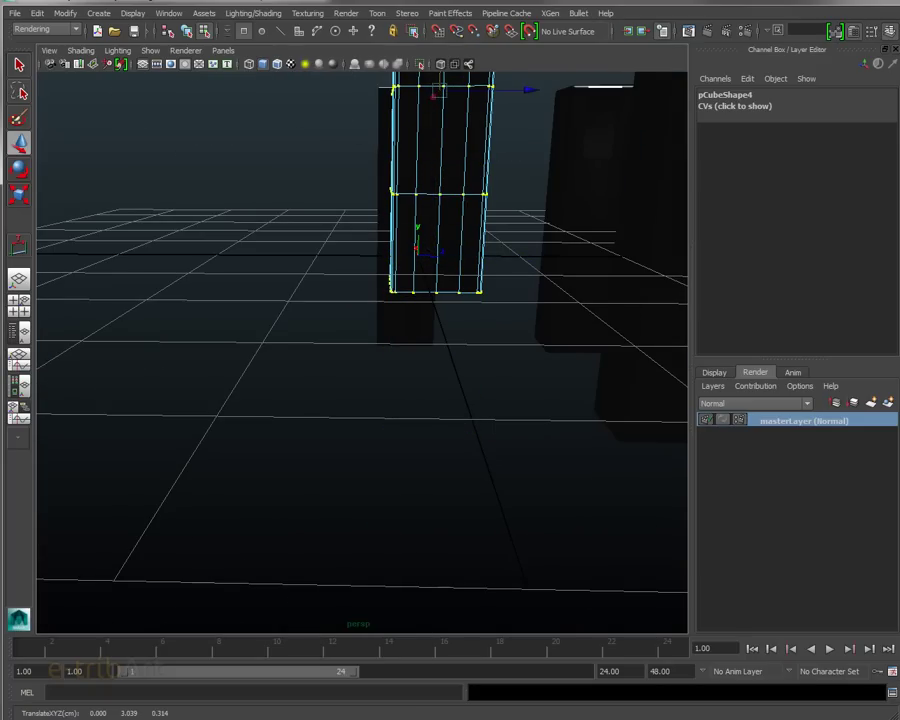
{"action": "mouse_move", "coordinate": [470, 181]}
{"action": "left_mouse_down", "text": "alt"}
{"action": "mouse_move", "coordinate": [462, 290]}
{"action": "mouse_move", "coordinate": [528, 286]}
{"action": "mouse_move", "coordinate": [528, 226]}
{"action": "left_mouse_up", "text": "alt"}
{"action": "mouse_move", "coordinate": [536, 98]}
{"action": "left_mouse_down"}
{"action": "mouse_move", "coordinate": [538, 90]}
{"action": "mouse_move", "coordinate": [554, 203]}
{"action": "mouse_move", "coordinate": [512, 175]}
{"action": "mouse_move", "coordinate": [492, 175]}
{"action": "left_mouse_up"}
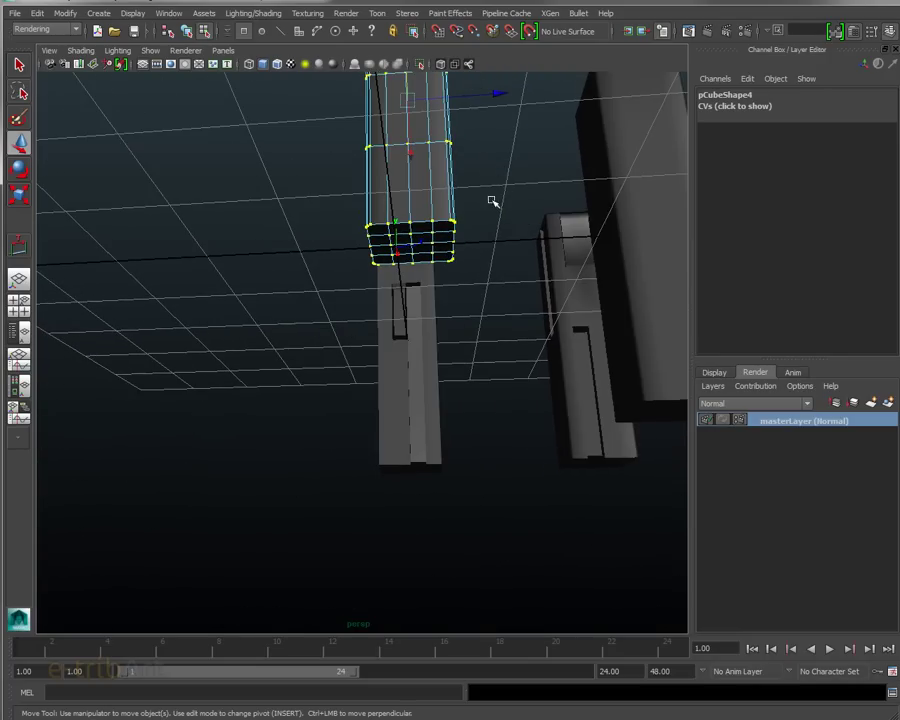
{"action": "scroll", "coordinate": [490, 202], "scroll_direction": "up", "scroll_amount": 3}
{"action": "scroll", "coordinate": [480, 310], "scroll_direction": "up", "scroll_amount": 2}
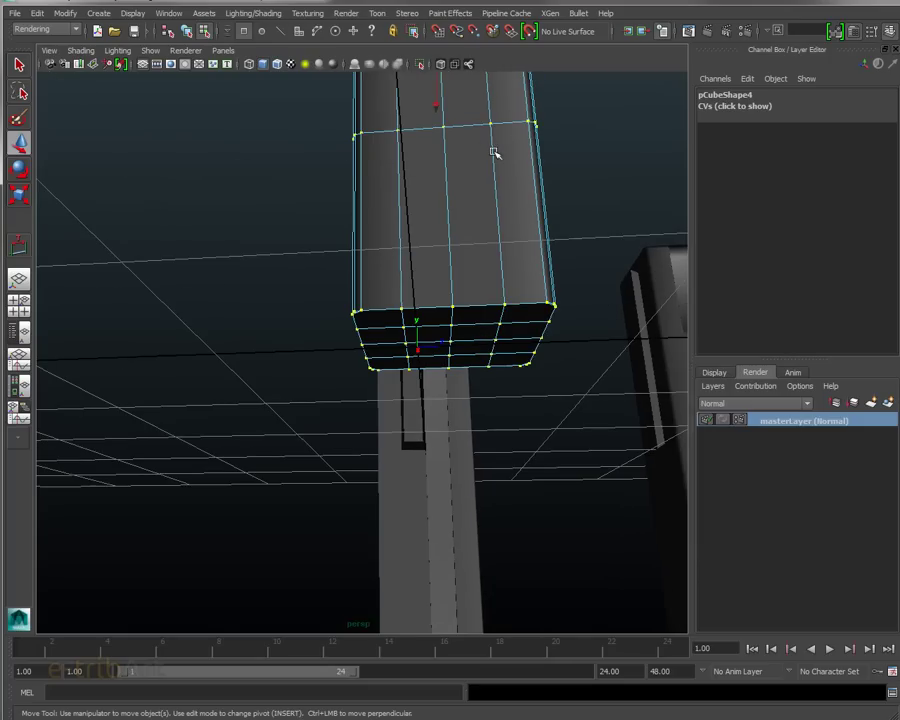
{"action": "middle_click_drag", "start_coordinate": [494, 150], "coordinate": [482, 204], "text": "alt"}
{"action": "left_click_drag", "start_coordinate": [494, 120], "coordinate": [472, 118]}
{"action": "mouse_move", "coordinate": [470, 248]}
{"action": "left_mouse_down", "text": "alt"}
{"action": "mouse_move", "coordinate": [471, 211]}
{"action": "mouse_move", "coordinate": [474, 288]}
{"action": "mouse_move", "coordinate": [434, 313]}
{"action": "mouse_move", "coordinate": [460, 340]}
{"action": "left_mouse_up", "text": "alt"}
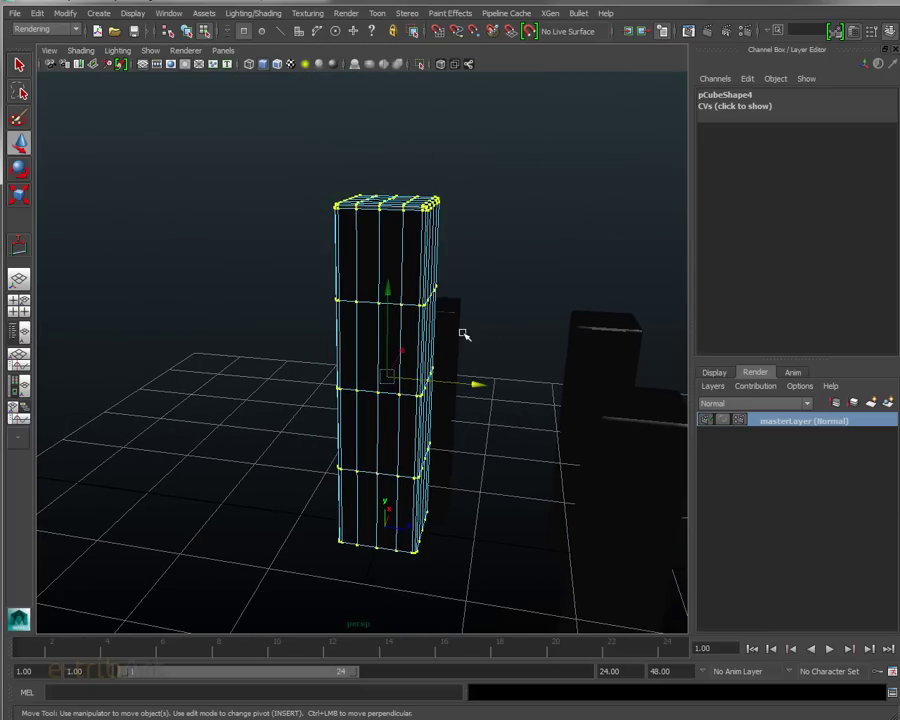
- Return to object mode and check the column standing upright on the grid
{"action": "key", "text": "F8"}
{"action": "mouse_move", "coordinate": [436, 444]}
{"action": "left_mouse_down", "text": "alt"}
{"action": "mouse_move", "coordinate": [383, 406]}
{"action": "mouse_move", "coordinate": [428, 376]}
{"action": "mouse_move", "coordinate": [456, 408]}
{"action": "mouse_move", "coordinate": [443, 434]}
{"action": "mouse_move", "coordinate": [414, 456]}
{"action": "left_mouse_up", "text": "alt"}
{"action": "mouse_move", "coordinate": [414, 456]}
{"action": "middle_mouse_down", "text": "alt"}
{"action": "mouse_move", "coordinate": [422, 476]}
{"action": "mouse_move", "coordinate": [476, 330]}
{"action": "middle_mouse_up", "text": "alt"}
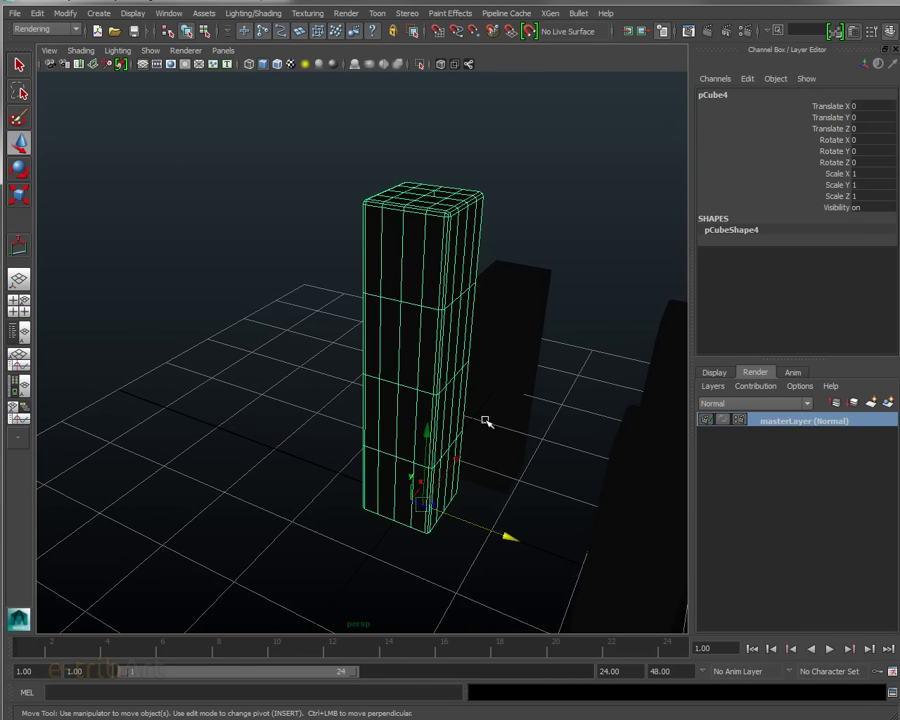
{"action": "mouse_move", "coordinate": [484, 420]}
{"action": "left_mouse_down", "text": "alt"}
{"action": "mouse_move", "coordinate": [610, 403]}
{"action": "mouse_move", "coordinate": [582, 438]}
{"action": "mouse_move", "coordinate": [502, 454]}
{"action": "mouse_move", "coordinate": [506, 363]}
{"action": "left_mouse_up", "text": "alt"}
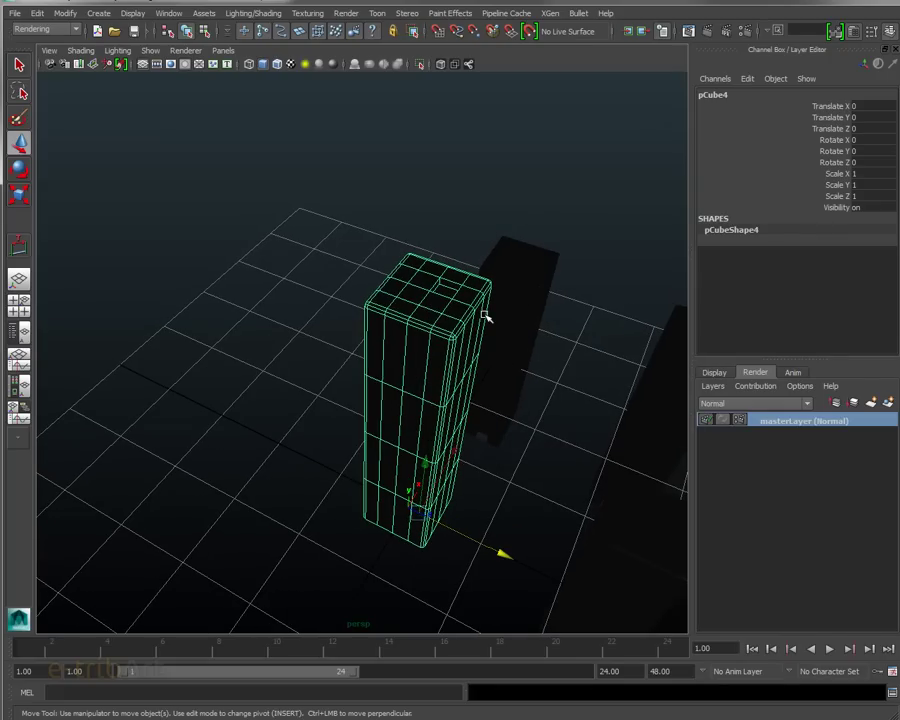
{"action": "left_click_drag", "start_coordinate": [424, 368], "coordinate": [398, 366], "text": "alt"}
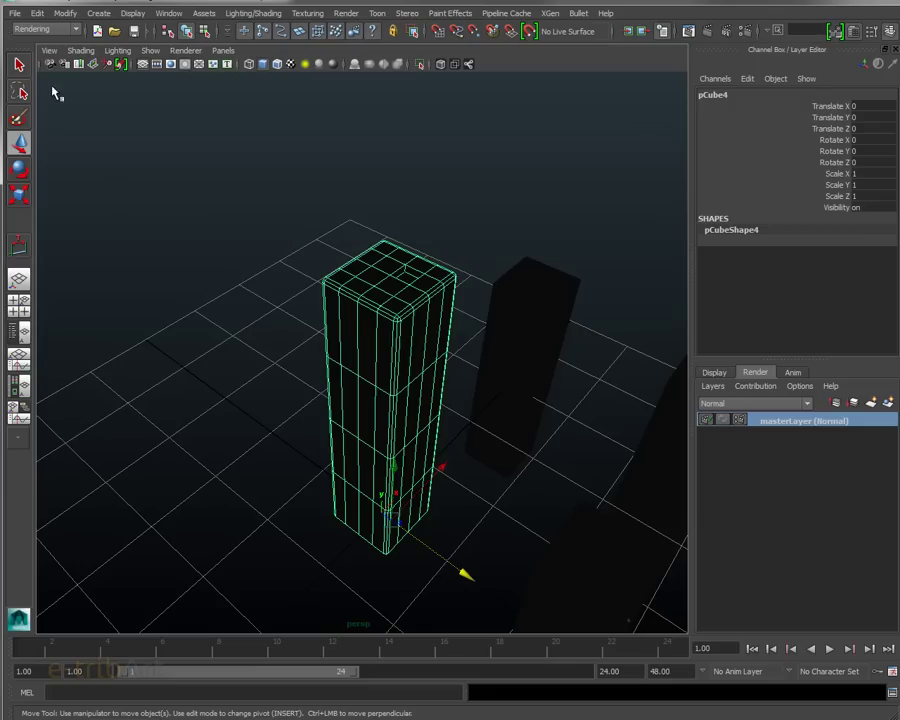
- Reopen the recent labyrinth maze scene, dismissing the save prompt, and list the perspective cameras
{"action": "left_click", "coordinate": [17, 15]}
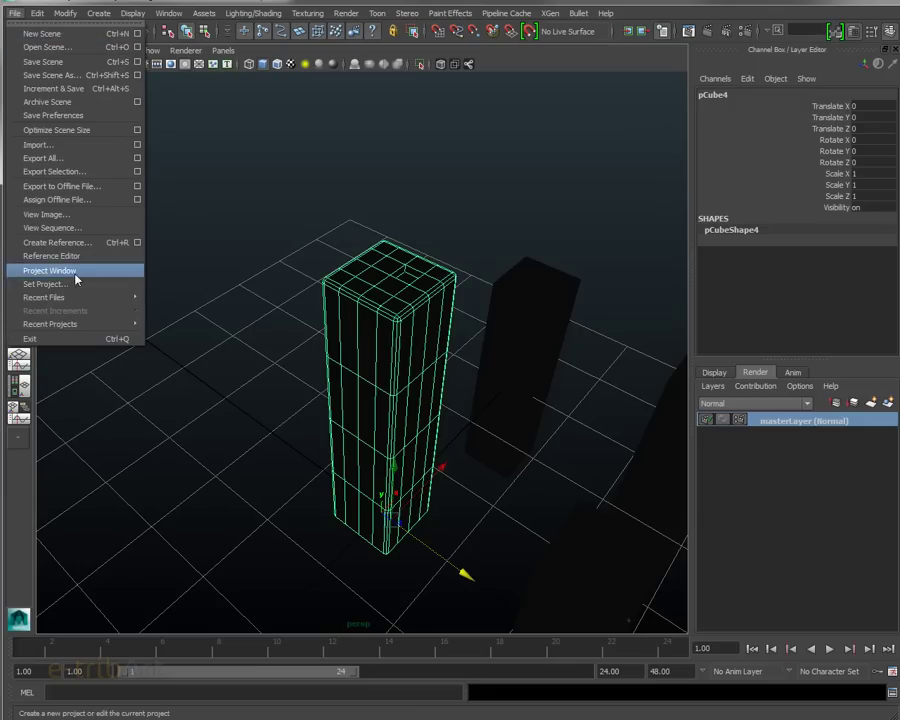
{"action": "mouse_move", "coordinate": [44, 297]}
{"action": "left_click", "coordinate": [205, 318]}
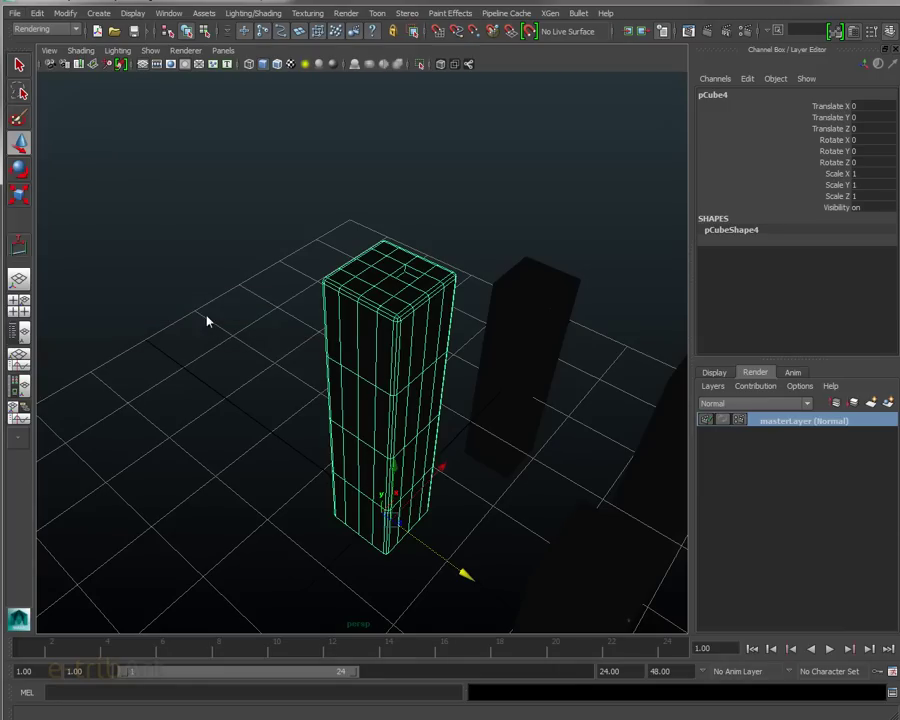
{"action": "left_click", "coordinate": [666, 372]}
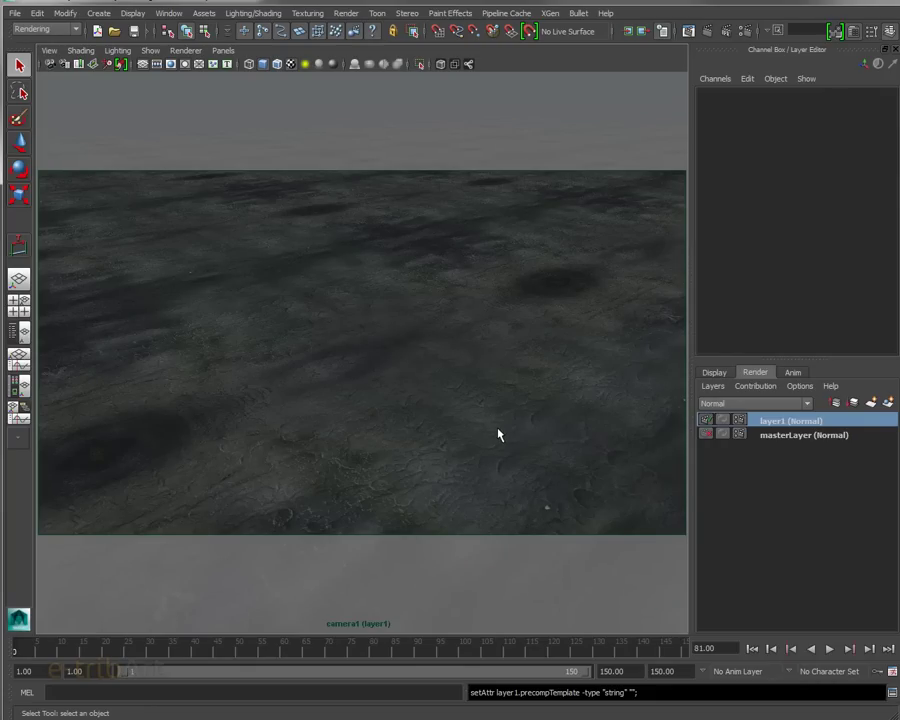
{"action": "left_click", "coordinate": [223, 51]}
{"action": "mouse_move", "coordinate": [246, 64]}
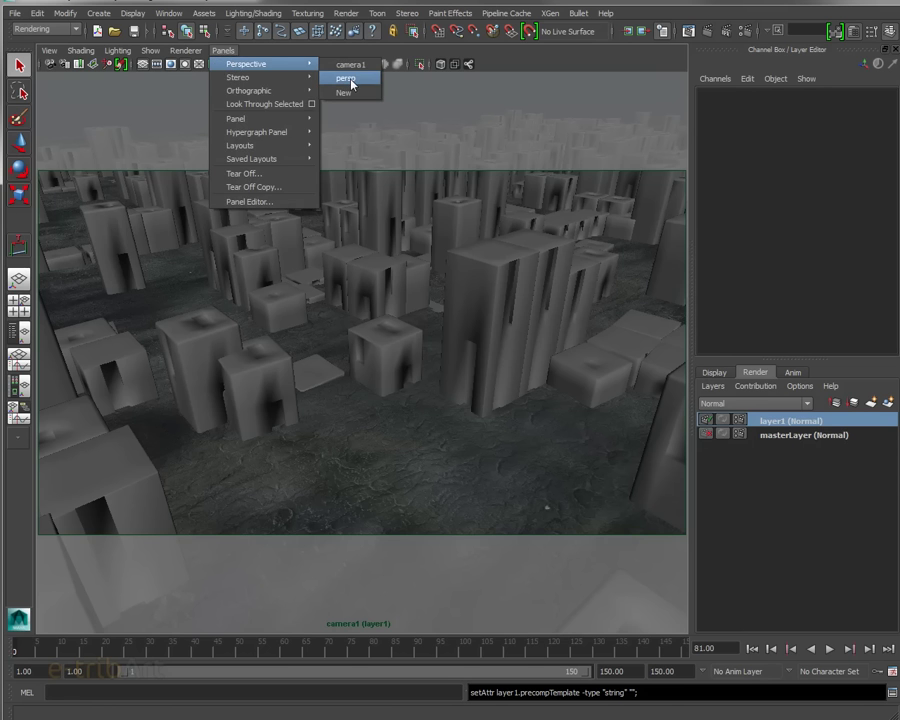
- Look through persp from top-down and play the animation to frame 150 so walls grow
{"action": "left_click", "coordinate": [351, 85]}
{"action": "mouse_move", "coordinate": [414, 386]}
{"action": "left_mouse_down", "text": "alt"}
{"action": "mouse_move", "coordinate": [450, 325]}
{"action": "mouse_move", "coordinate": [460, 341]}
{"action": "mouse_move", "coordinate": [346, 281]}
{"action": "mouse_move", "coordinate": [358, 284]}
{"action": "left_mouse_up", "text": "alt"}
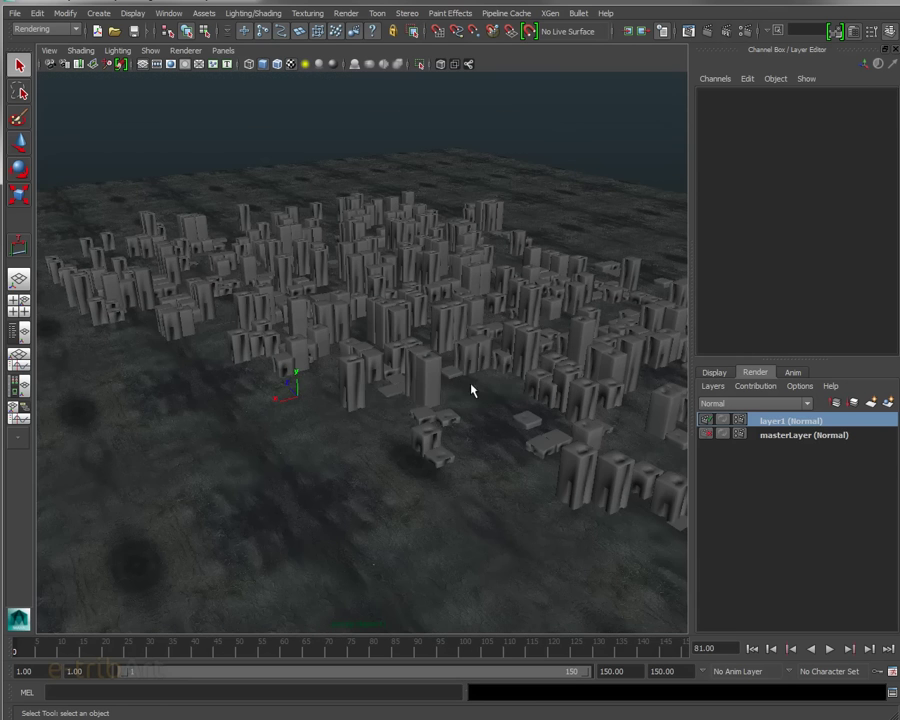
{"action": "mouse_move", "coordinate": [482, 301]}
{"action": "left_mouse_down", "text": "alt"}
{"action": "mouse_move", "coordinate": [446, 297]}
{"action": "mouse_move", "coordinate": [397, 364]}
{"action": "left_mouse_up", "text": "alt"}
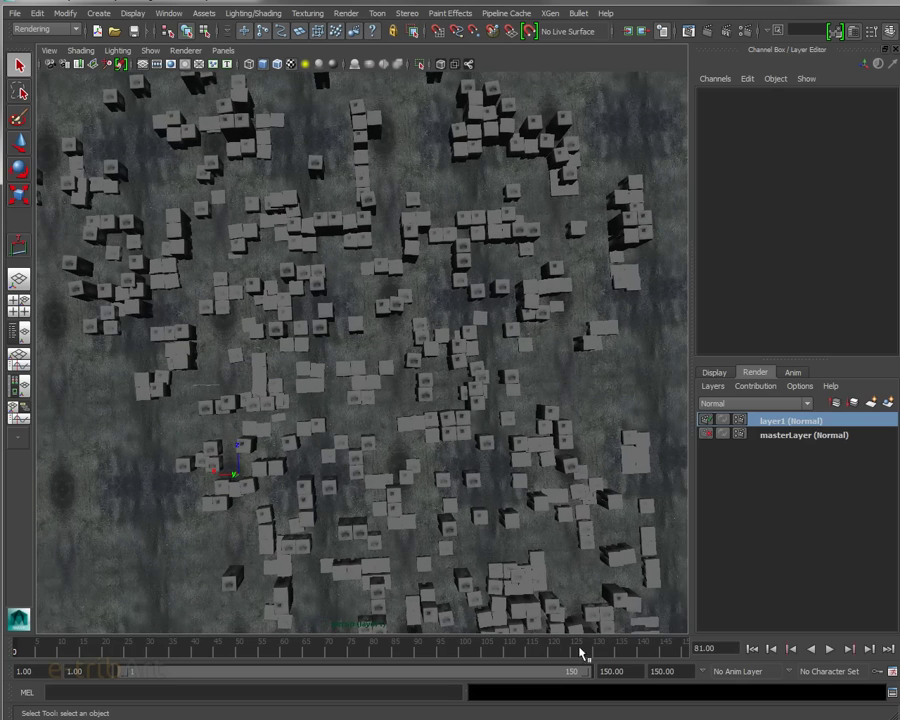
{"action": "key", "text": "alt+v"}
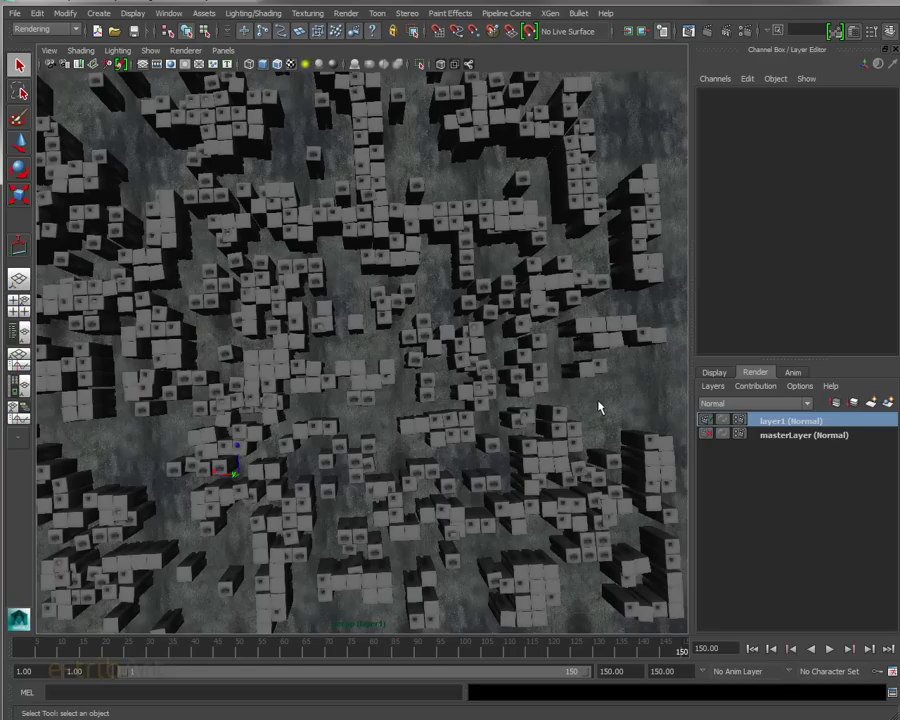
{"action": "left_click", "coordinate": [550, 13]}
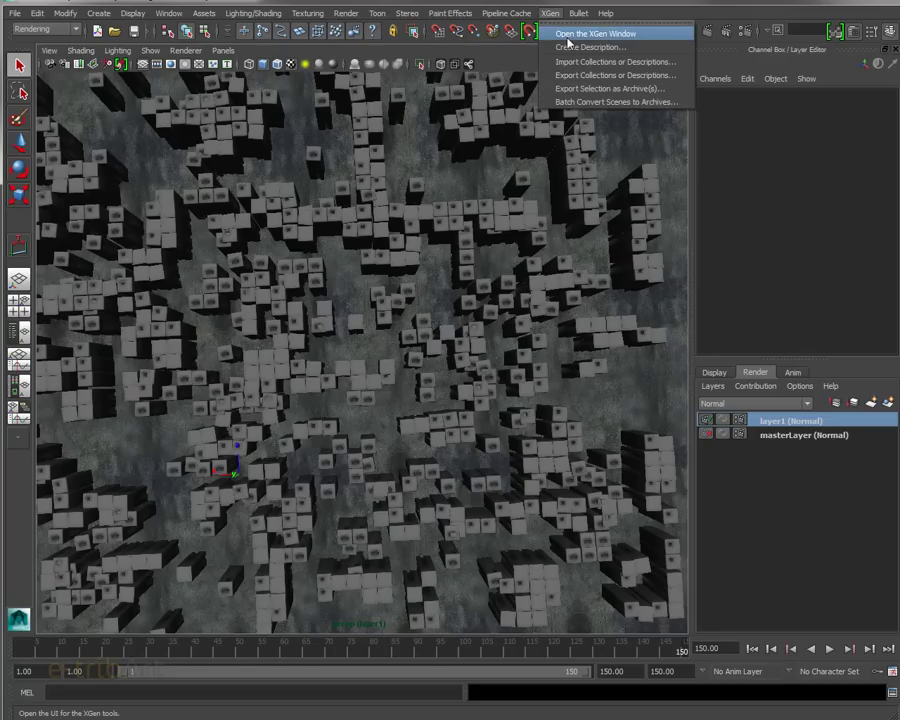
- Show Mur_central's Preview/Output tab in the XGen editor, test the Percent slider, and orbit the maze
{"action": "left_click", "coordinate": [568, 36]}
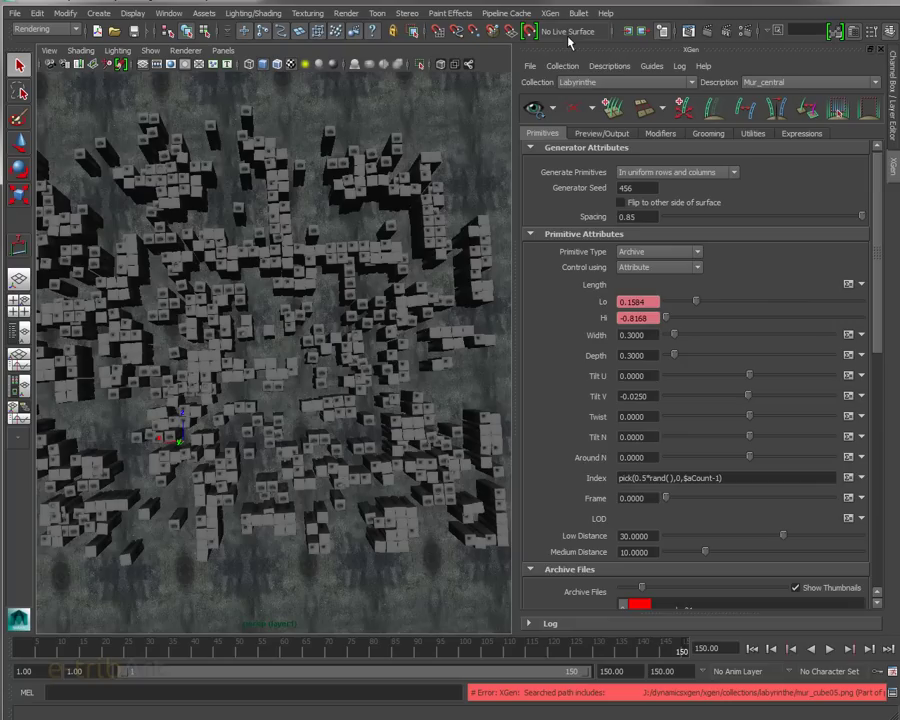
{"action": "left_click", "coordinate": [601, 133]}
{"action": "mouse_move", "coordinate": [688, 188]}
{"action": "left_mouse_down"}
{"action": "mouse_move", "coordinate": [664, 183]}
{"action": "mouse_move", "coordinate": [861, 182]}
{"action": "left_mouse_up"}
{"action": "mouse_move", "coordinate": [428, 354]}
{"action": "left_mouse_down", "text": "alt"}
{"action": "mouse_move", "coordinate": [374, 376]}
{"action": "mouse_move", "coordinate": [425, 387]}
{"action": "mouse_move", "coordinate": [412, 396]}
{"action": "mouse_move", "coordinate": [464, 382]}
{"action": "mouse_move", "coordinate": [382, 406]}
{"action": "mouse_move", "coordinate": [373, 385]}
{"action": "mouse_move", "coordinate": [428, 336]}
{"action": "mouse_move", "coordinate": [496, 327]}
{"action": "mouse_move", "coordinate": [468, 382]}
{"action": "mouse_move", "coordinate": [355, 387]}
{"action": "mouse_move", "coordinate": [370, 346]}
{"action": "mouse_move", "coordinate": [422, 348]}
{"action": "mouse_move", "coordinate": [420, 376]}
{"action": "mouse_move", "coordinate": [382, 400]}
{"action": "left_mouse_up", "text": "alt"}
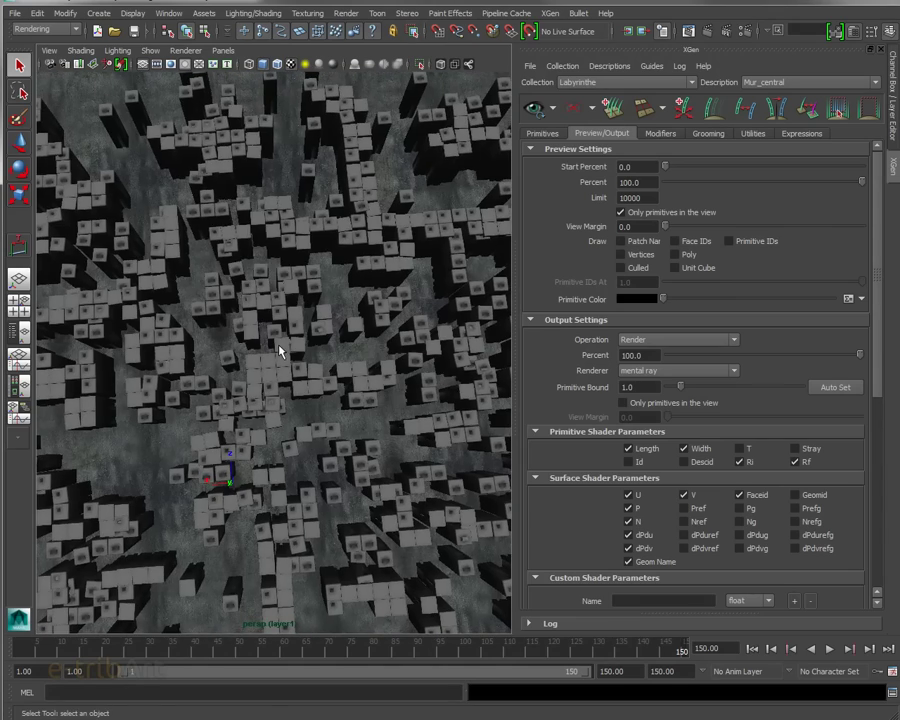
{"action": "mouse_move", "coordinate": [292, 360]}
{"action": "left_mouse_down", "text": "alt"}
{"action": "mouse_move", "coordinate": [350, 326]}
{"action": "mouse_move", "coordinate": [281, 364]}
{"action": "mouse_move", "coordinate": [289, 368]}
{"action": "left_mouse_up", "text": "alt"}
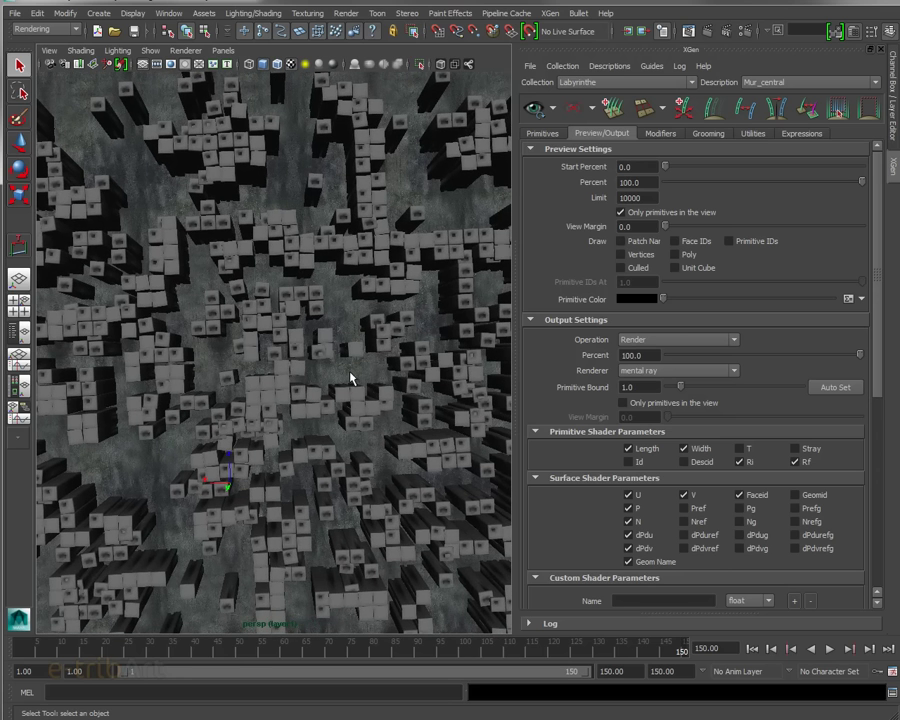
{"action": "mouse_move", "coordinate": [351, 377]}
{"action": "left_mouse_down", "text": "alt"}
{"action": "mouse_move", "coordinate": [345, 395]}
{"action": "mouse_move", "coordinate": [351, 371]}
{"action": "mouse_move", "coordinate": [376, 362]}
{"action": "mouse_move", "coordinate": [287, 406]}
{"action": "mouse_move", "coordinate": [444, 404]}
{"action": "mouse_move", "coordinate": [438, 416]}
{"action": "mouse_move", "coordinate": [338, 440]}
{"action": "mouse_move", "coordinate": [275, 422]}
{"action": "mouse_move", "coordinate": [251, 428]}
{"action": "mouse_move", "coordinate": [249, 446]}
{"action": "mouse_move", "coordinate": [366, 378]}
{"action": "mouse_move", "coordinate": [404, 385]}
{"action": "mouse_move", "coordinate": [394, 402]}
{"action": "mouse_move", "coordinate": [321, 416]}
{"action": "mouse_move", "coordinate": [303, 408]}
{"action": "mouse_move", "coordinate": [304, 397]}
{"action": "mouse_move", "coordinate": [304, 424]}
{"action": "left_mouse_up", "text": "alt"}
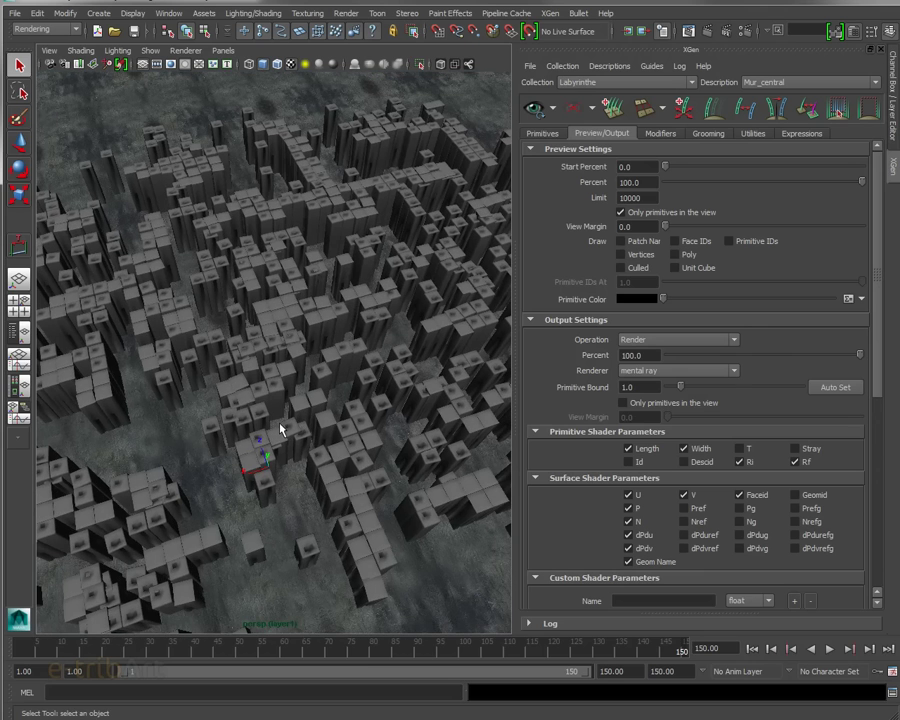
{"action": "scroll", "coordinate": [300, 425], "scroll_direction": "down", "scroll_amount": 3}
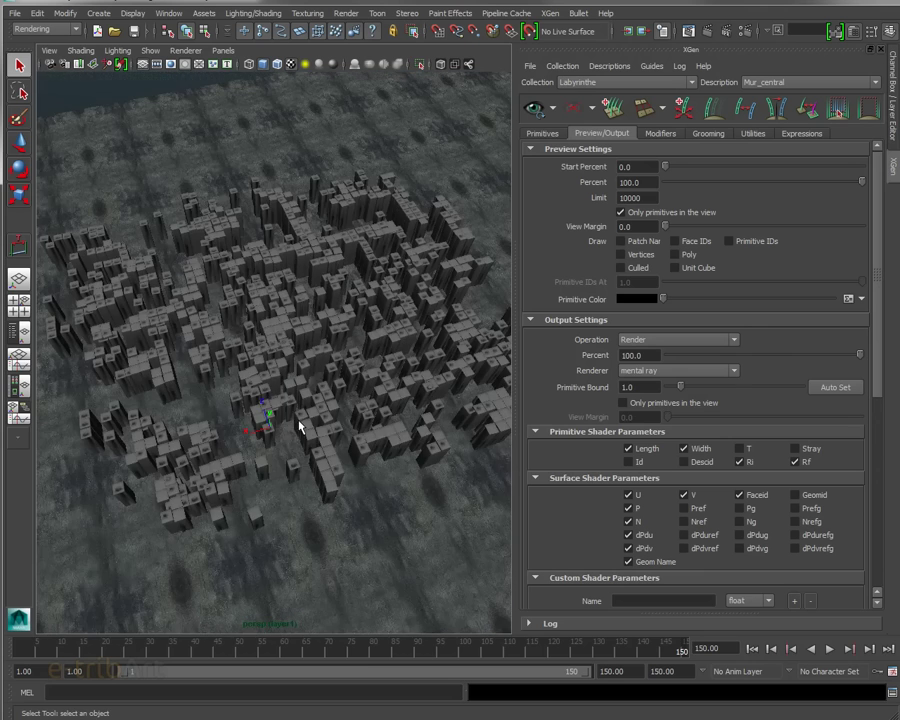
{"action": "left_click_drag", "start_coordinate": [293, 468], "coordinate": [313, 407], "text": "alt"}
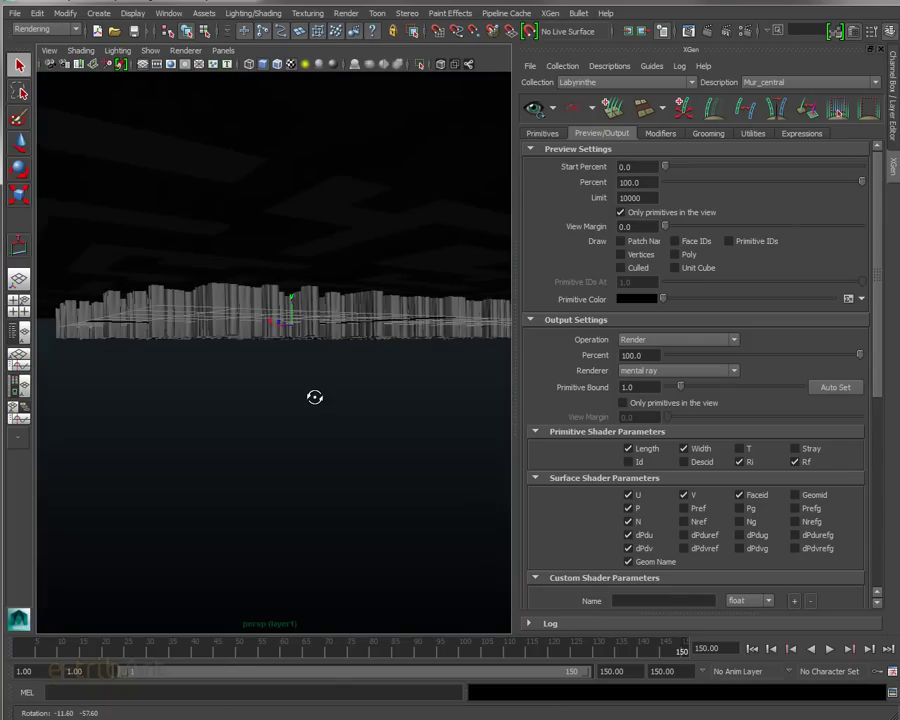
- Tumble the view down over the maze-textured ground plane
{"action": "left_click_drag", "start_coordinate": [419, 370], "coordinate": [378, 424], "text": "alt"}
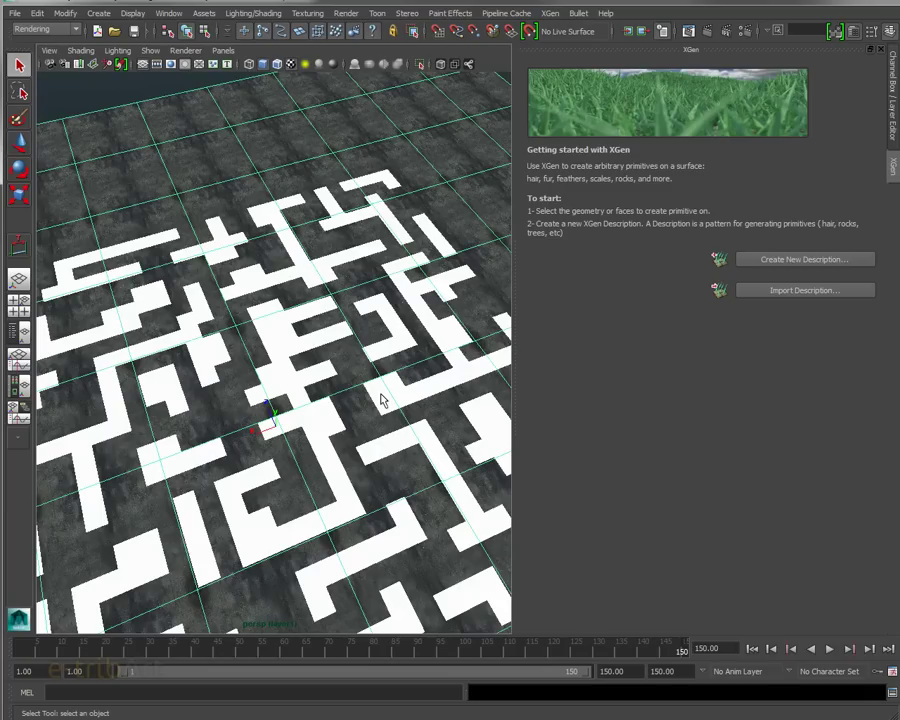
{"action": "mouse_move", "coordinate": [382, 398]}
{"action": "left_mouse_down", "text": "alt"}
{"action": "mouse_move", "coordinate": [393, 369]}
{"action": "mouse_move", "coordinate": [405, 372]}
{"action": "left_mouse_up", "text": "alt"}
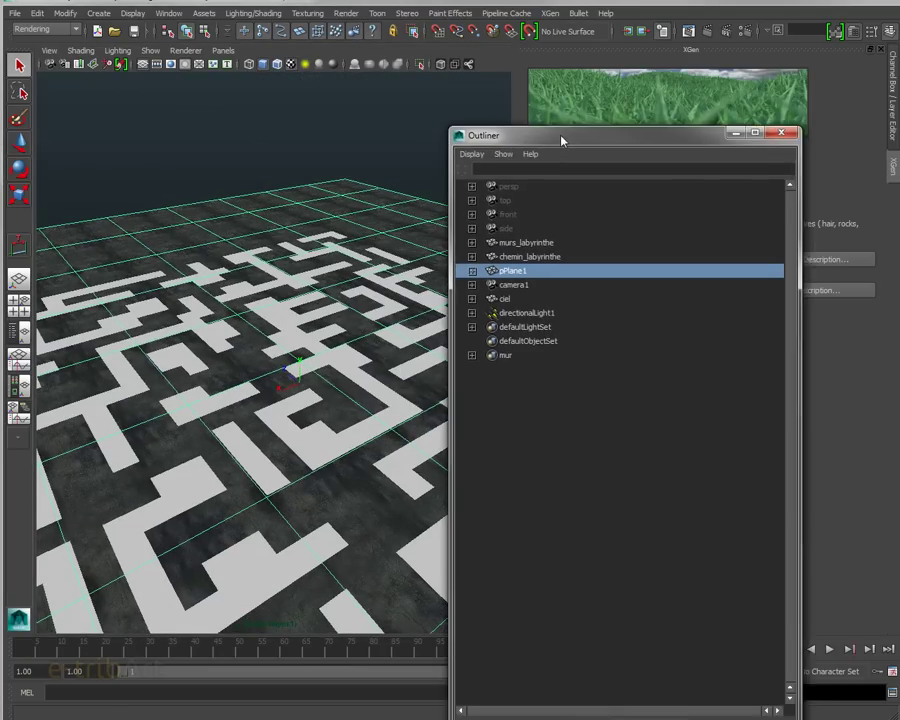
- Resize the Outliner and hide the chemin_labyrinthe maze plane
{"action": "left_click_drag", "start_coordinate": [565, 139], "coordinate": [590, 147]}
{"action": "left_click_drag", "start_coordinate": [806, 272], "coordinate": [696, 272]}
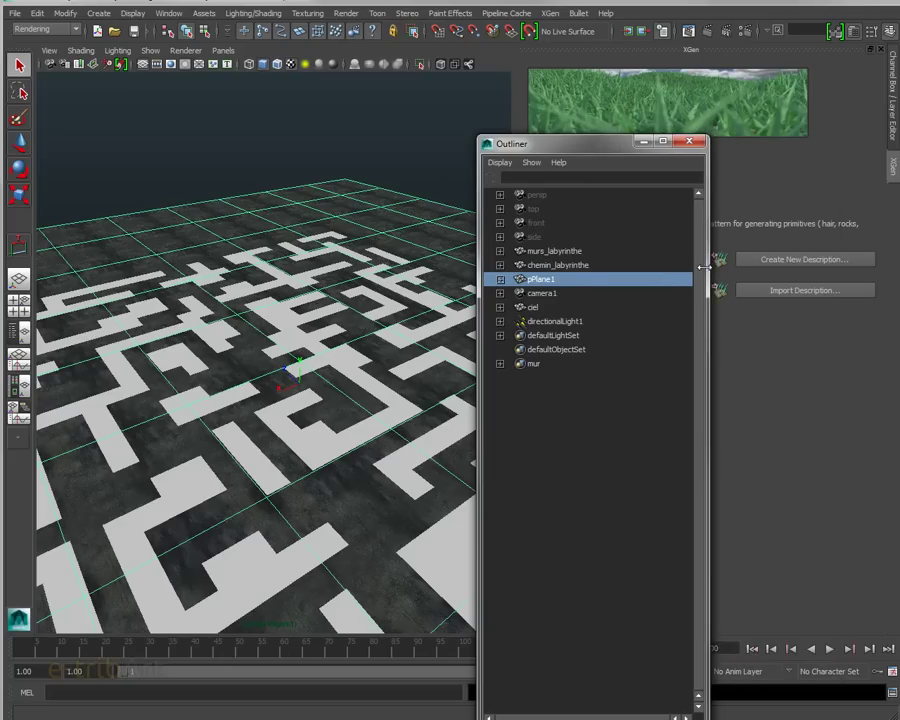
{"action": "left_click", "coordinate": [556, 265]}
{"action": "key", "text": "ctrl+h"}
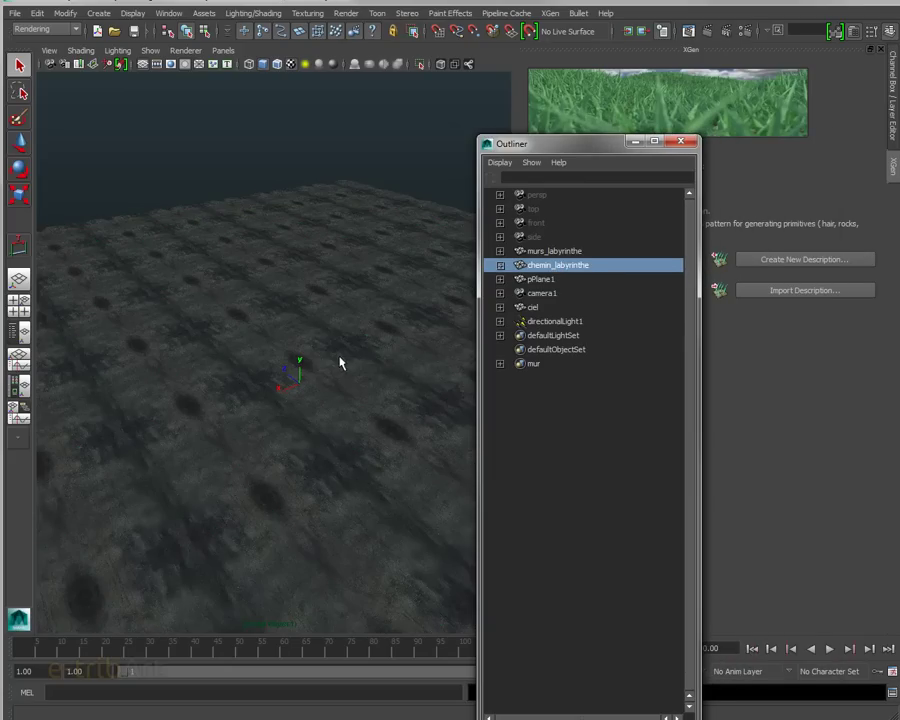
{"action": "key", "text": "w"}
{"action": "mouse_move", "coordinate": [301, 303]}
{"action": "left_mouse_down"}
{"action": "mouse_move", "coordinate": [300, 216]}
{"action": "mouse_move", "coordinate": [308, 375]}
{"action": "mouse_move", "coordinate": [289, 402]}
{"action": "mouse_move", "coordinate": [374, 388]}
{"action": "mouse_move", "coordinate": [270, 305]}
{"action": "left_mouse_up"}
- Select murs_labyrinthe and orbit to inspect the maze from several angles
{"action": "left_click", "coordinate": [574, 251]}
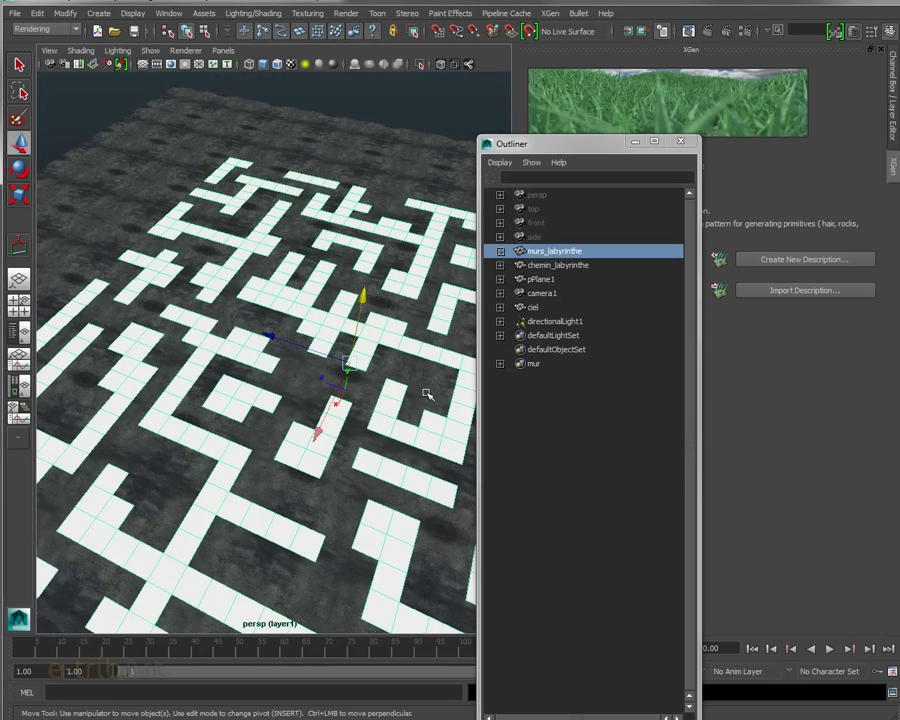
{"action": "mouse_move", "coordinate": [367, 400]}
{"action": "left_mouse_down", "text": "alt"}
{"action": "mouse_move", "coordinate": [315, 422]}
{"action": "mouse_move", "coordinate": [260, 391]}
{"action": "mouse_move", "coordinate": [385, 381]}
{"action": "mouse_move", "coordinate": [390, 361]}
{"action": "mouse_move", "coordinate": [281, 444]}
{"action": "mouse_move", "coordinate": [347, 400]}
{"action": "mouse_move", "coordinate": [367, 296]}
{"action": "left_mouse_up", "text": "alt"}
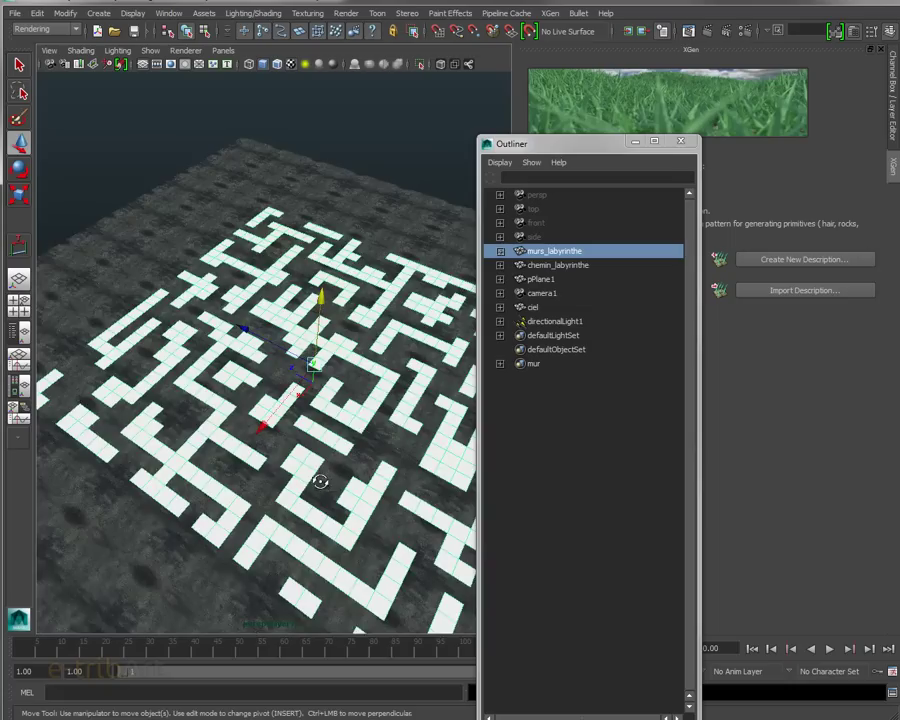
{"action": "mouse_move", "coordinate": [318, 478]}
{"action": "left_mouse_down", "text": "alt"}
{"action": "mouse_move", "coordinate": [332, 446]}
{"action": "mouse_move", "coordinate": [336, 454]}
{"action": "left_mouse_up", "text": "alt"}
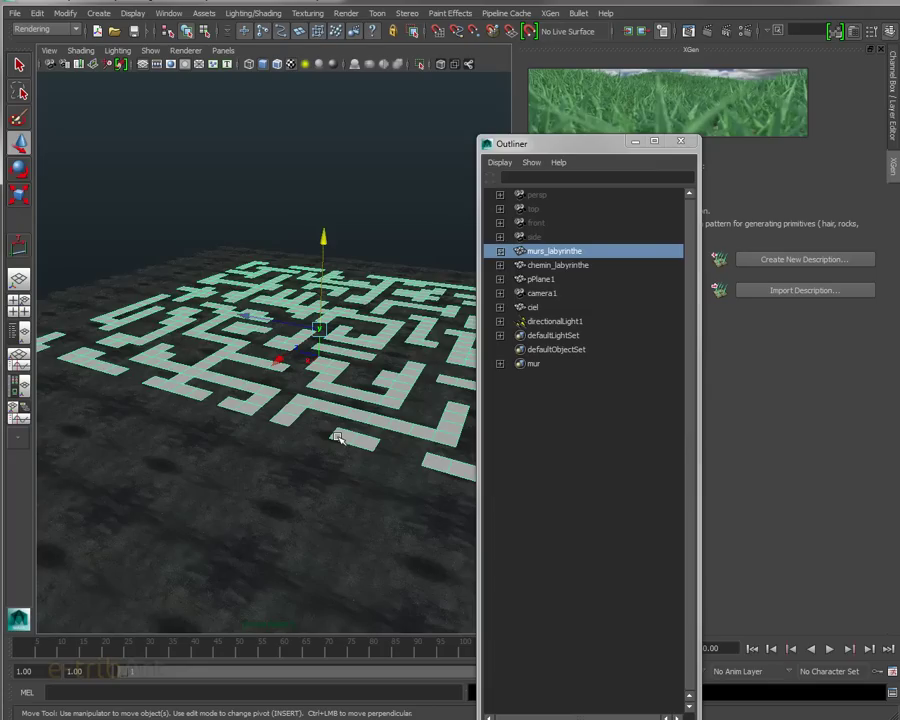
{"action": "mouse_move", "coordinate": [337, 437]}
{"action": "left_mouse_down", "text": "alt"}
{"action": "mouse_move", "coordinate": [321, 446]}
{"action": "mouse_move", "coordinate": [209, 336]}
{"action": "left_mouse_up", "text": "alt"}
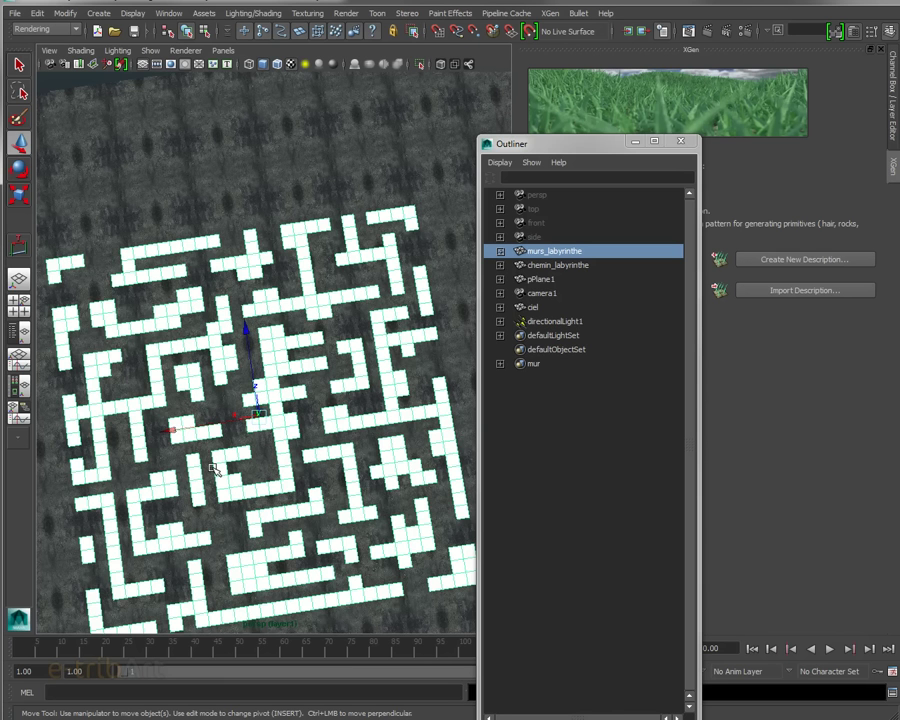
{"action": "mouse_move", "coordinate": [213, 470]}
{"action": "left_mouse_down", "text": "alt"}
{"action": "mouse_move", "coordinate": [261, 436]}
{"action": "mouse_move", "coordinate": [275, 395]}
{"action": "mouse_move", "coordinate": [263, 380]}
{"action": "left_mouse_up", "text": "alt"}
{"action": "scroll", "coordinate": [267, 392], "scroll_direction": "up", "scroll_amount": 5}
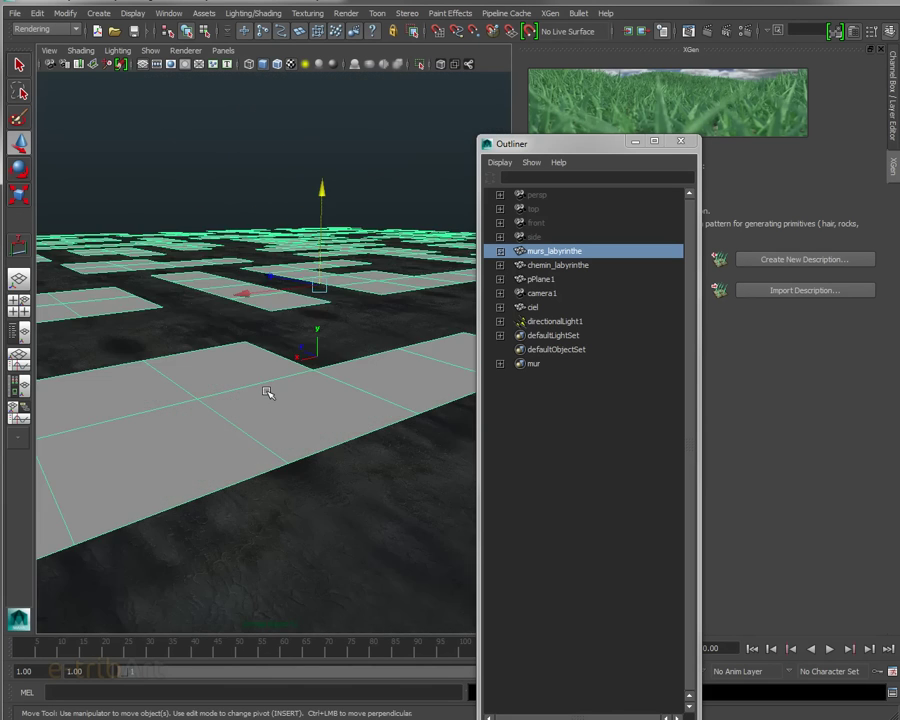
{"action": "scroll", "coordinate": [267, 392], "scroll_direction": "down", "scroll_amount": 3}
{"action": "scroll", "coordinate": [267, 392], "scroll_direction": "down", "scroll_amount": 2}
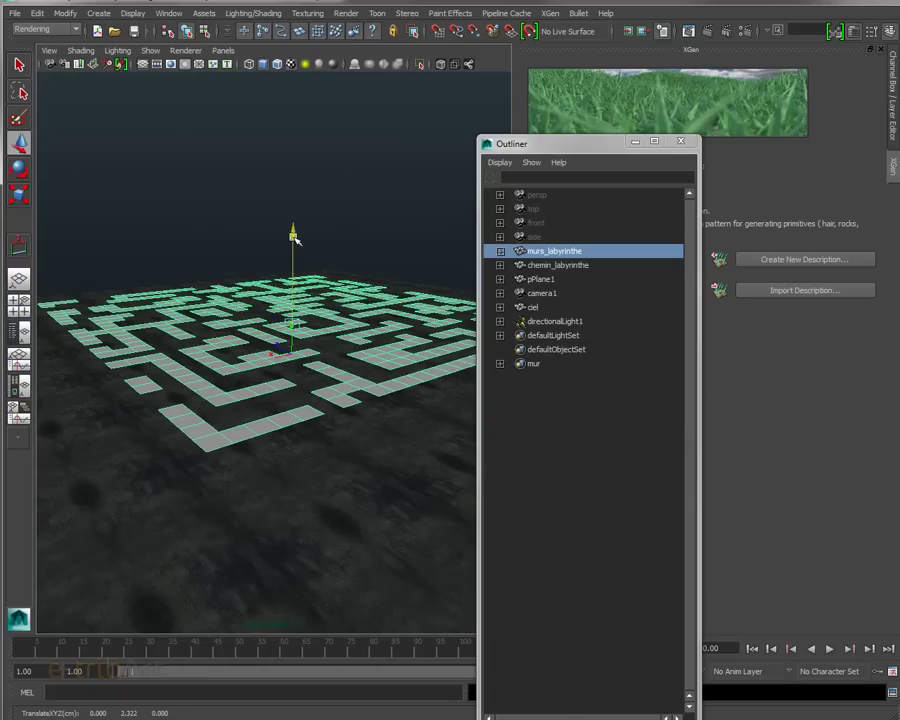
- Sink murs_labyrinthe just below the textured ground and select the ground plane pPlane1
{"action": "left_click_drag", "start_coordinate": [293, 246], "coordinate": [295, 275]}
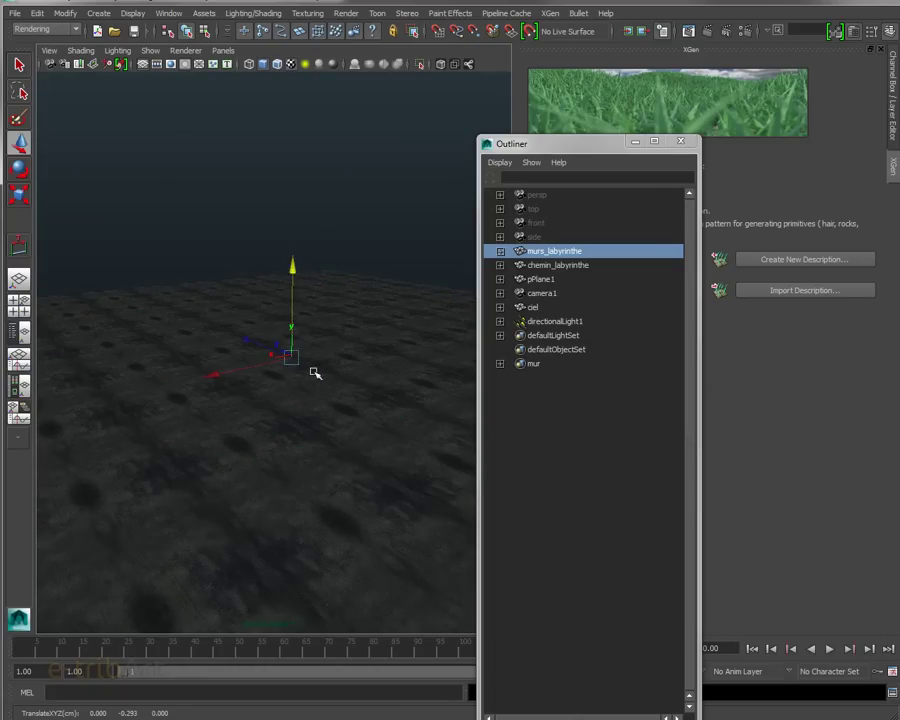
{"action": "left_click_drag", "start_coordinate": [310, 370], "coordinate": [336, 441], "text": "alt"}
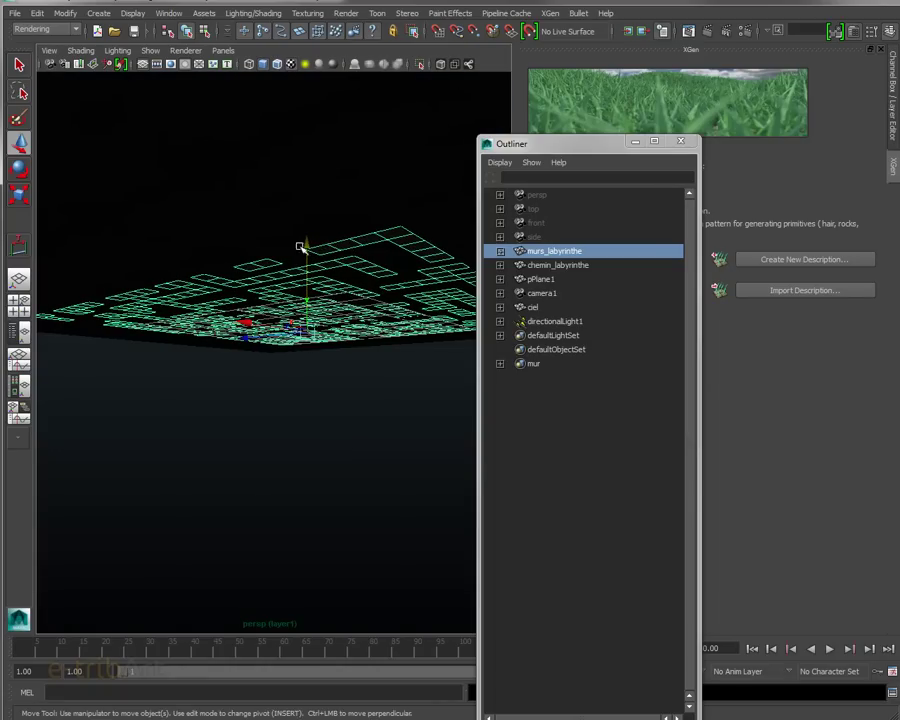
{"action": "left_click_drag", "start_coordinate": [301, 245], "coordinate": [306, 363]}
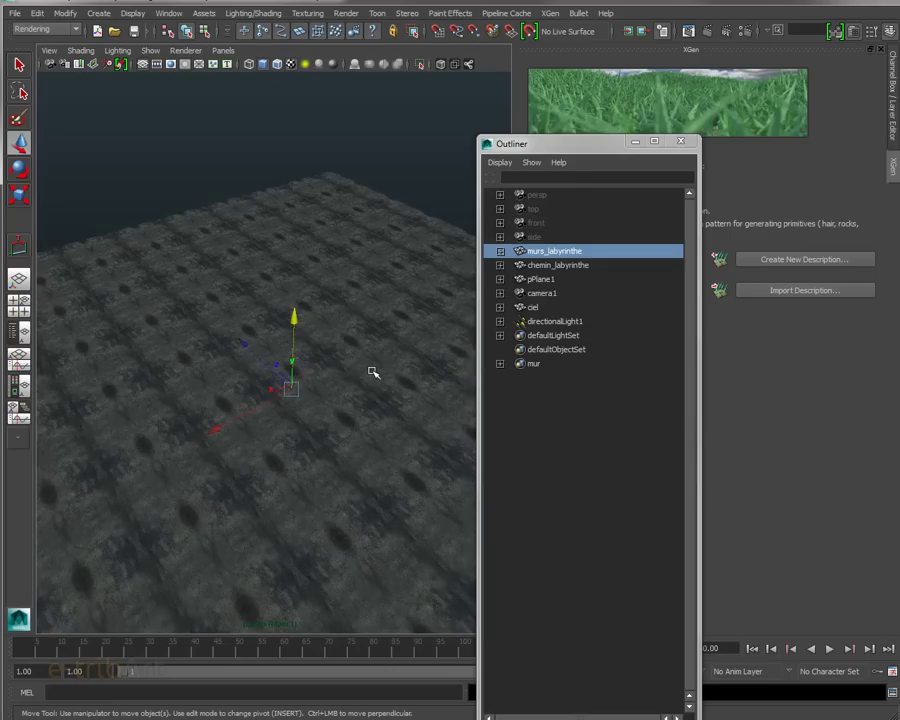
{"action": "left_click", "coordinate": [541, 279]}
{"action": "left_click_drag", "start_coordinate": [538, 145], "coordinate": [899, 140]}
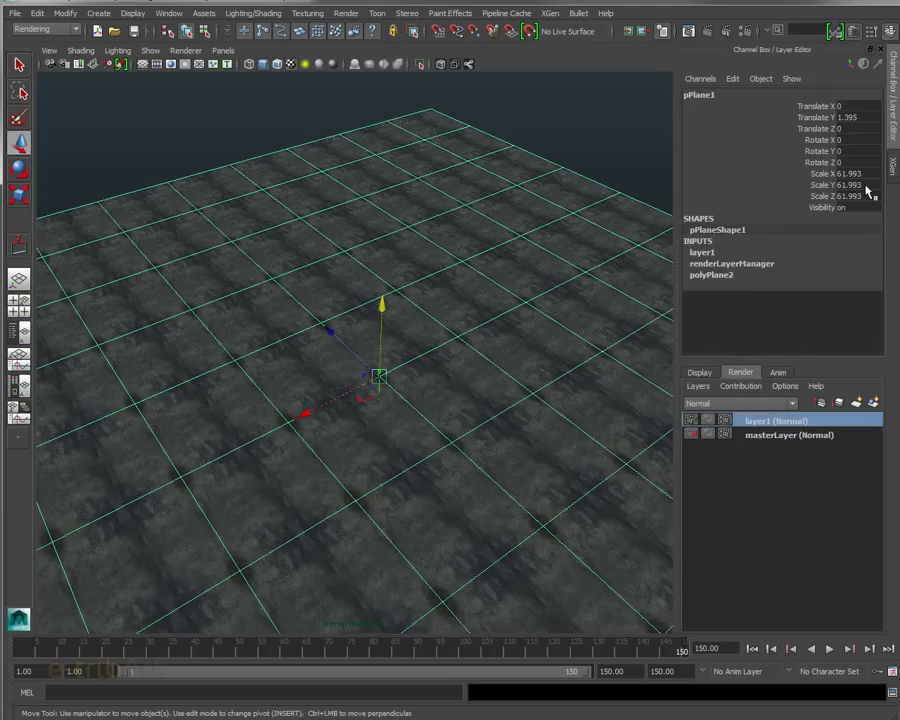
- Put pPlane1 on a new hidden display layer, layer2, and select murs_labyrinthe
{"action": "left_click", "coordinate": [894, 120]}
{"action": "left_click", "coordinate": [699, 372]}
{"action": "left_click", "coordinate": [697, 386]}
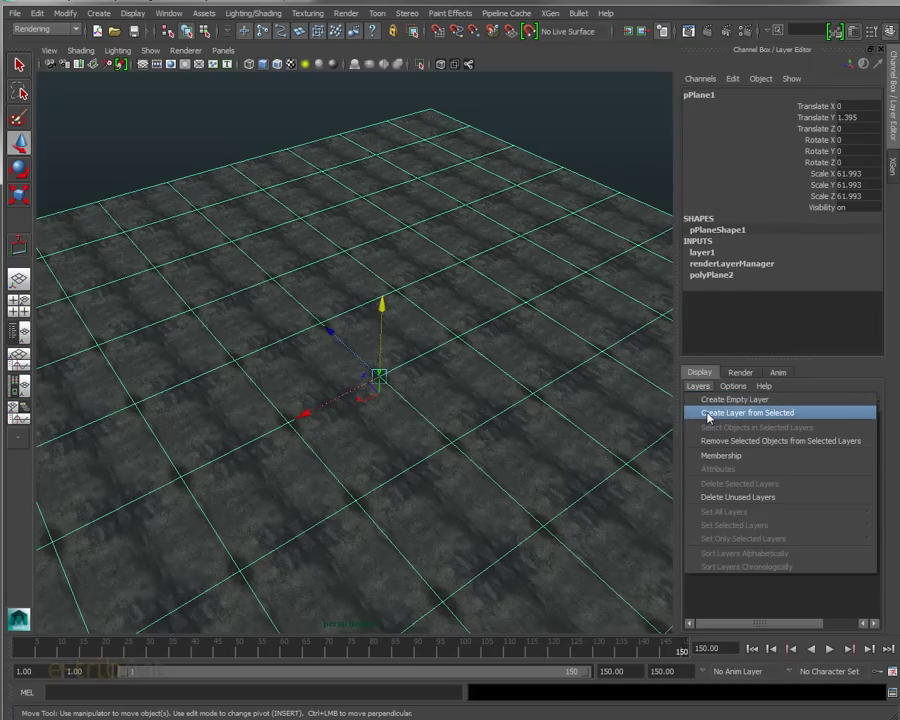
{"action": "left_click", "coordinate": [708, 418]}
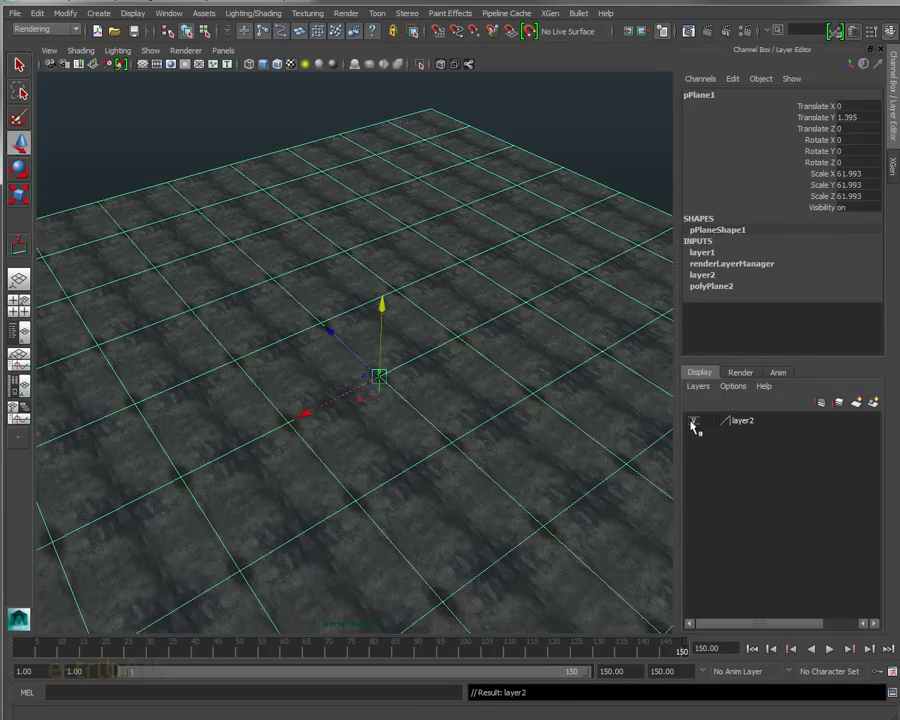
{"action": "mouse_move", "coordinate": [506, 458]}
{"action": "left_mouse_down", "text": "alt"}
{"action": "mouse_move", "coordinate": [512, 441]}
{"action": "mouse_move", "coordinate": [454, 430]}
{"action": "left_mouse_up", "text": "alt"}
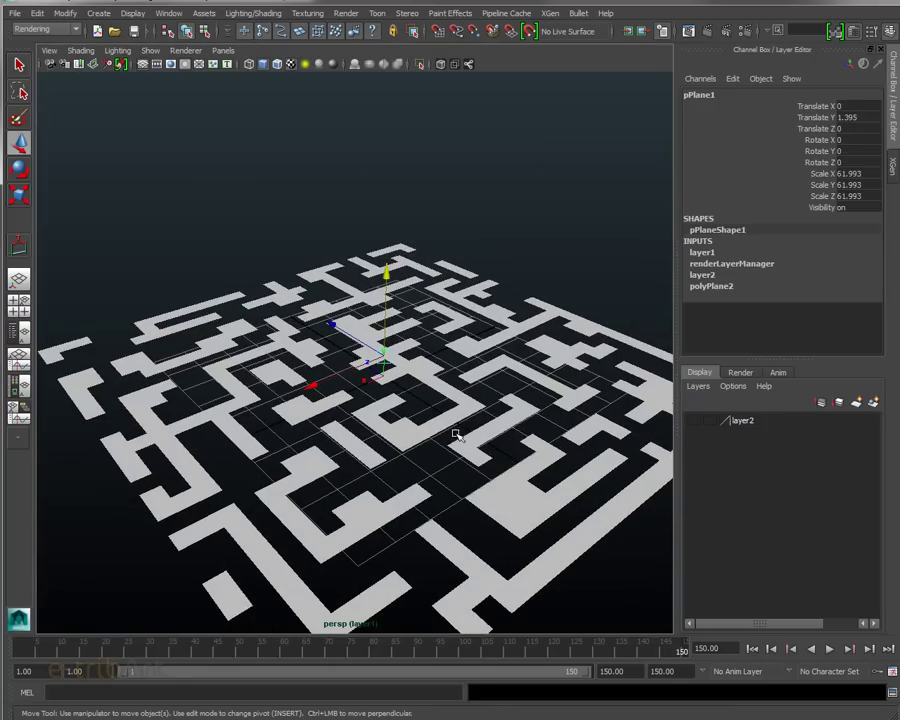
{"action": "left_click", "coordinate": [444, 419]}
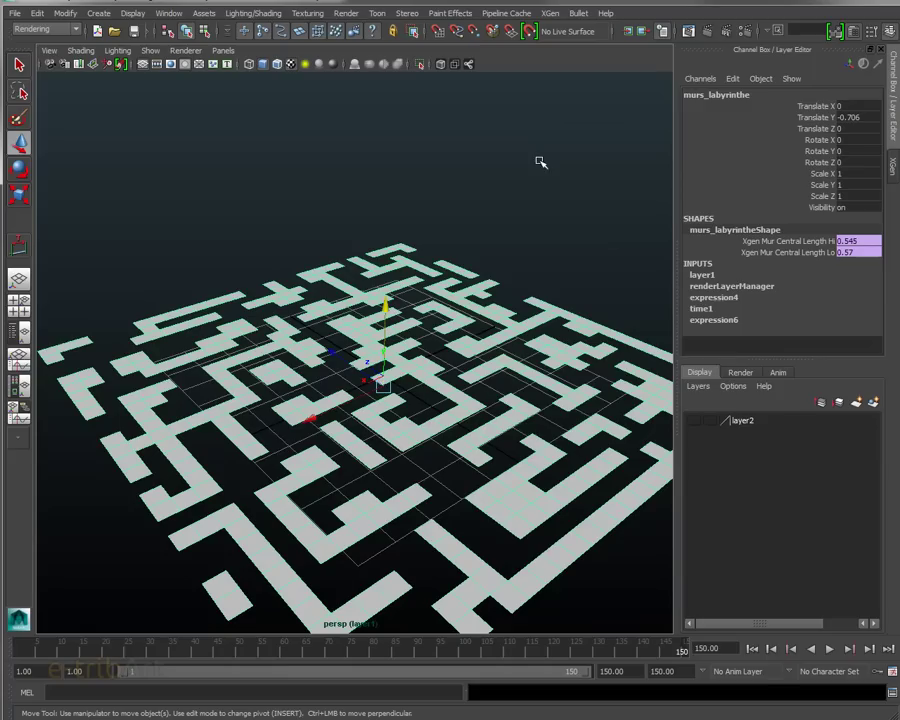
- From the XGen window, start a new description named mur_central_beton in a new collection Labyr01
{"action": "left_click", "coordinate": [552, 14]}
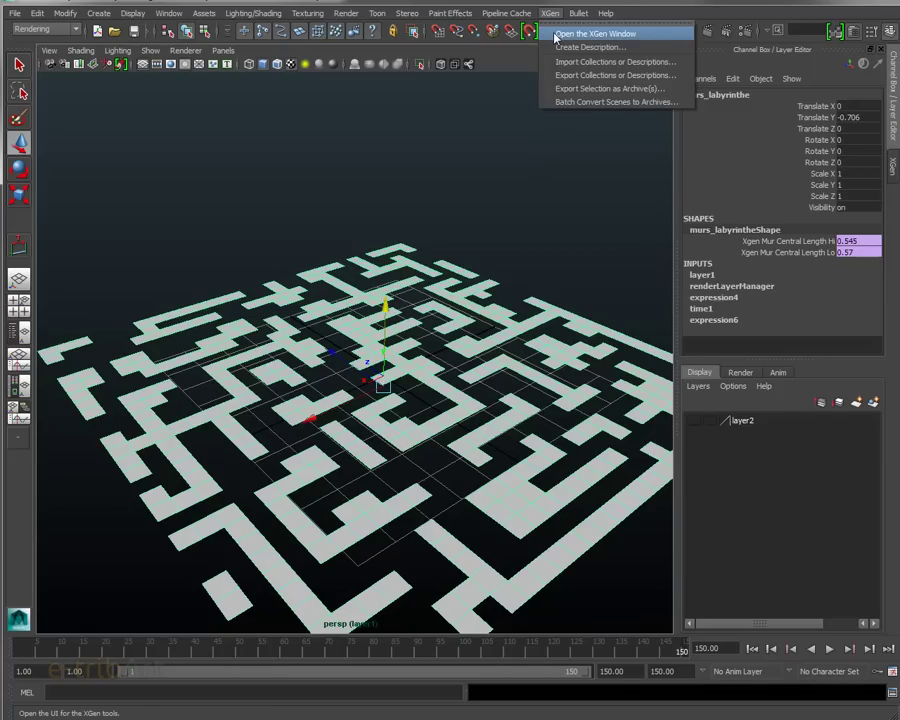
{"action": "left_click", "coordinate": [556, 35]}
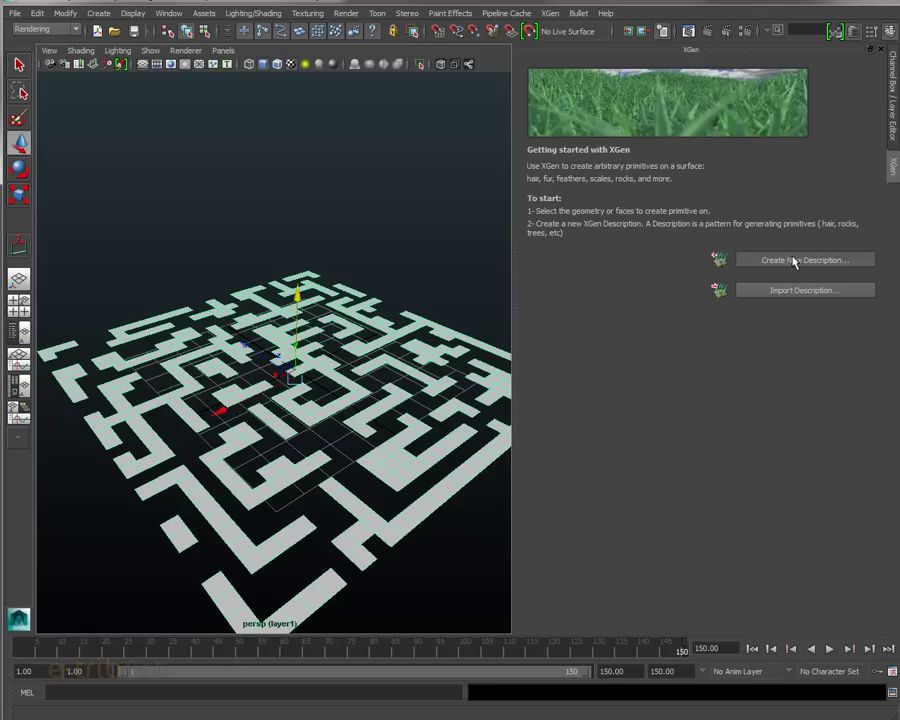
{"action": "left_click", "coordinate": [795, 260]}
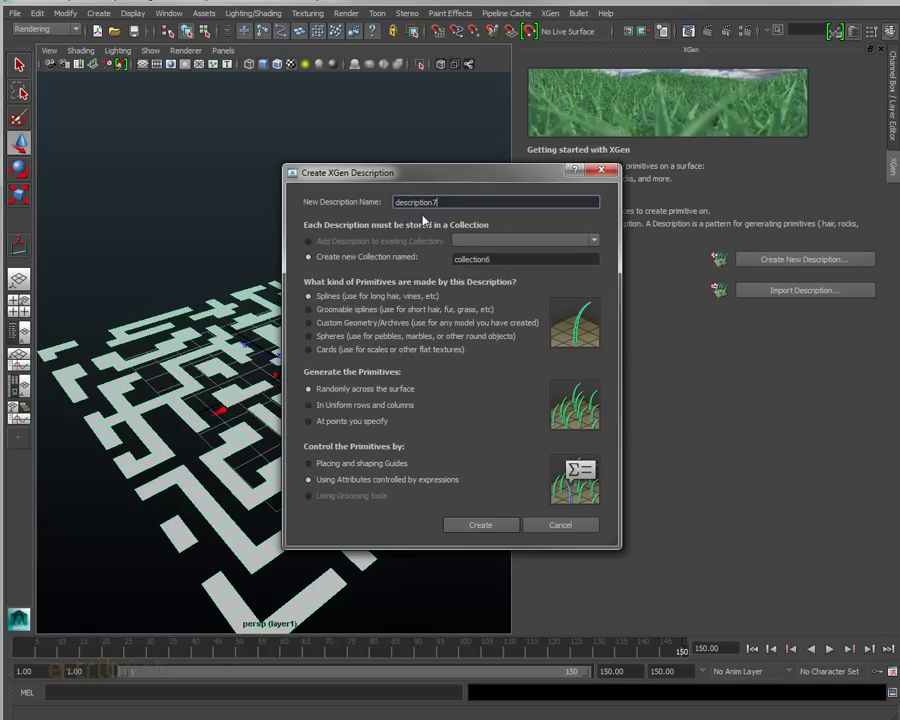
{"action": "left_click_drag", "start_coordinate": [446, 202], "coordinate": [320, 207]}
{"action": "type", "text": "mur_central_beton"}
{"action": "left_click", "coordinate": [506, 260]}
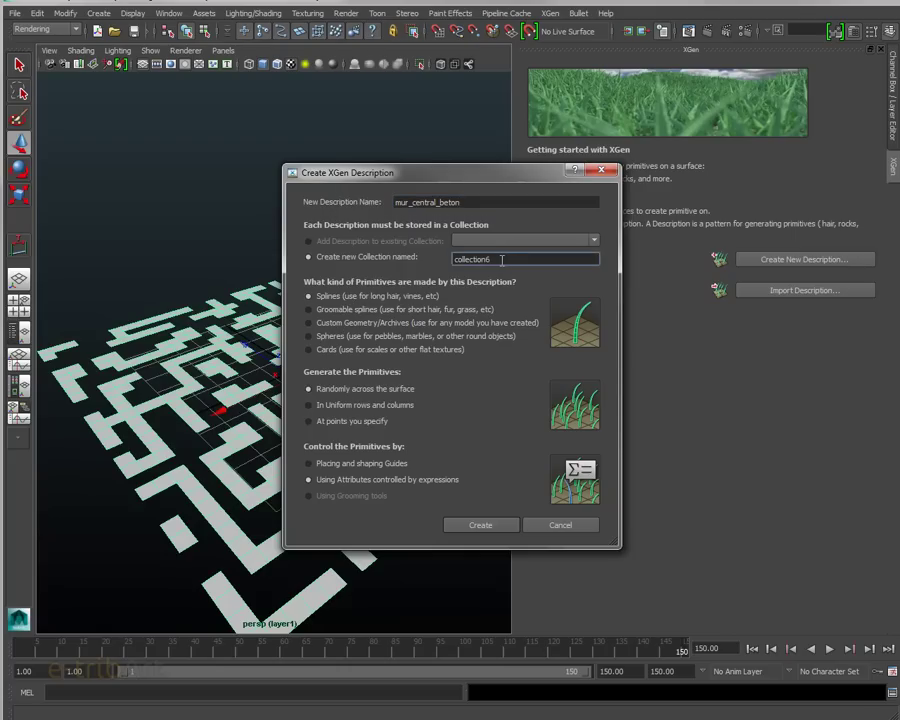
{"action": "left_click_drag", "start_coordinate": [501, 260], "coordinate": [420, 267]}
{"action": "type", "text": "byr0"}
{"action": "type", "text": "1"}
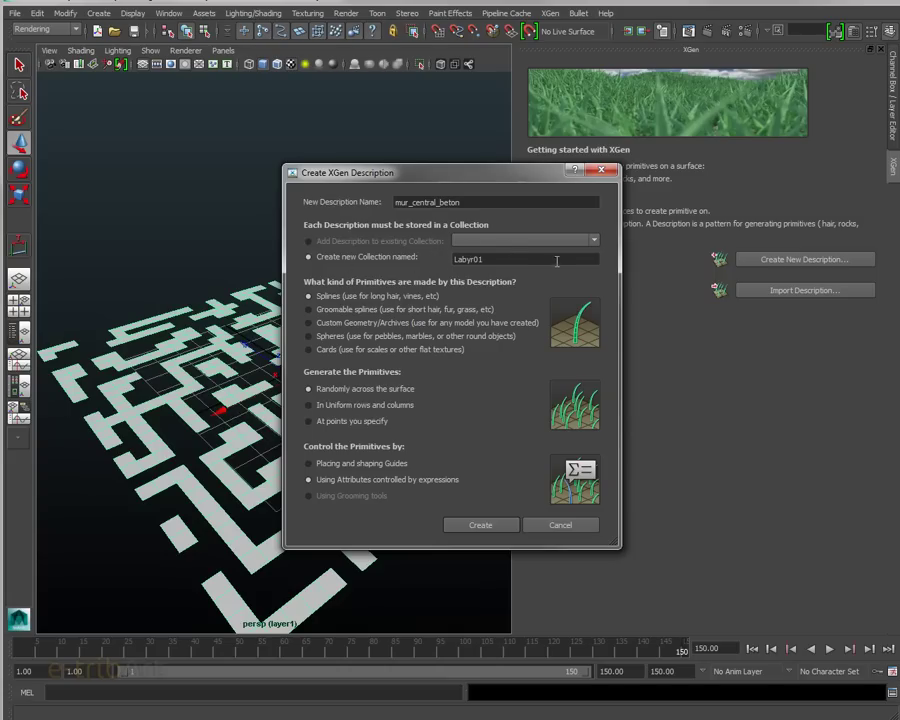
{"action": "left_click", "coordinate": [522, 259]}
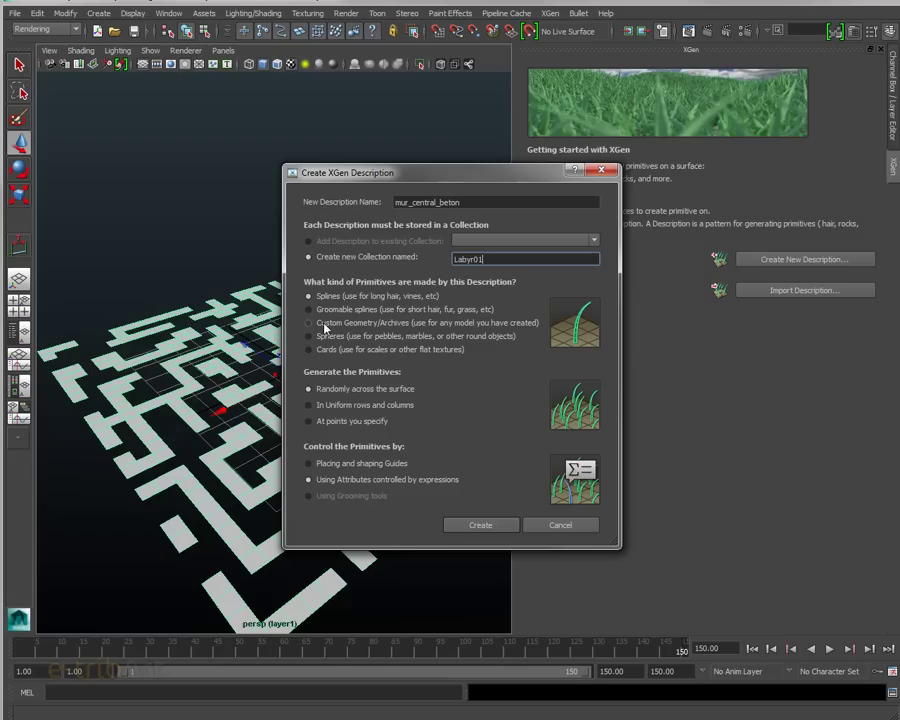
- Choose Custom Geometry/Archives placed in uniform rows and columns, and create the description
{"action": "left_click", "coordinate": [325, 327]}
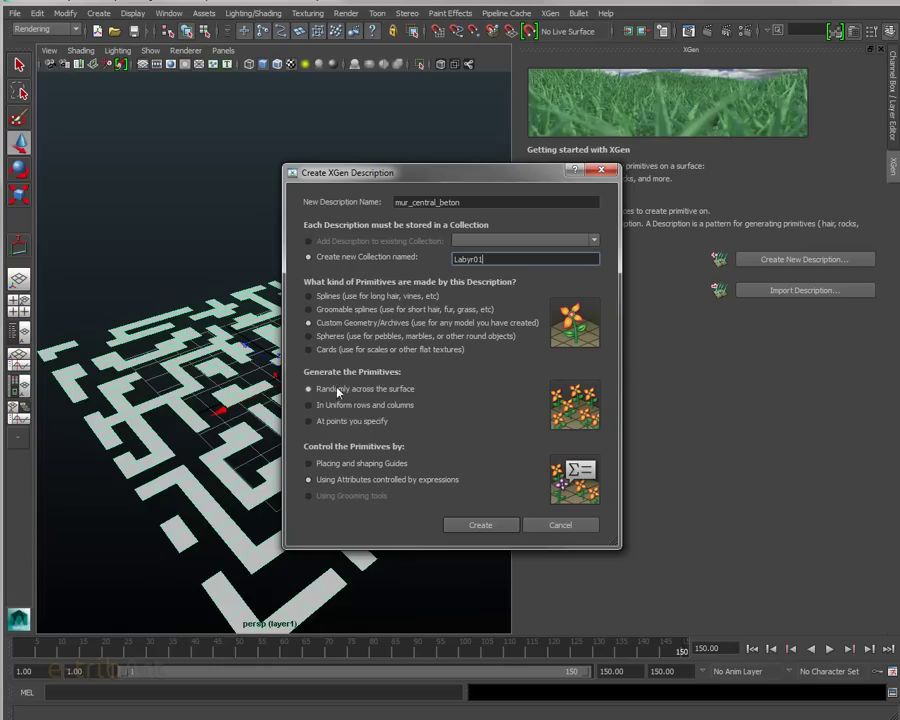
{"action": "left_click", "coordinate": [310, 405]}
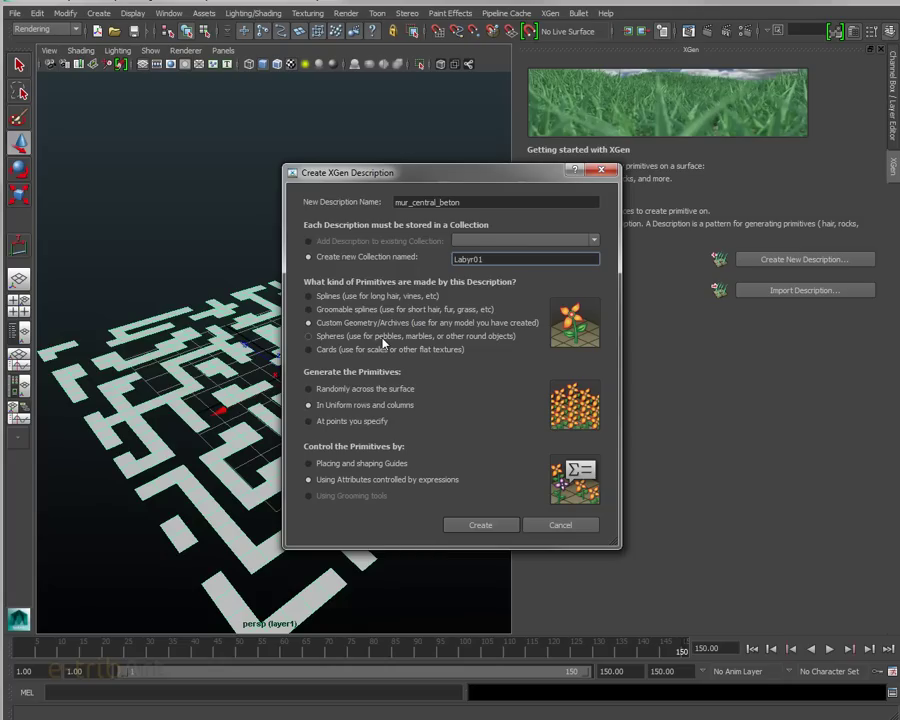
{"action": "left_click", "coordinate": [481, 526]}
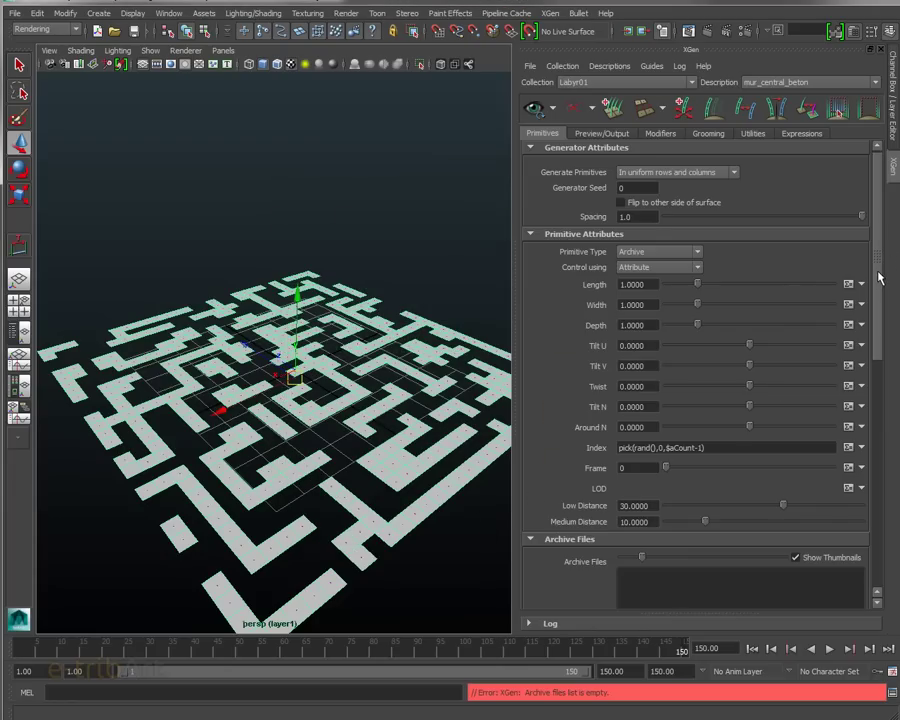
- Add mur_bloc01.xarc from J:\dynamicsxgen\xgen\archives to the description's Archive Files
{"action": "left_click_drag", "start_coordinate": [876, 283], "coordinate": [896, 466]}
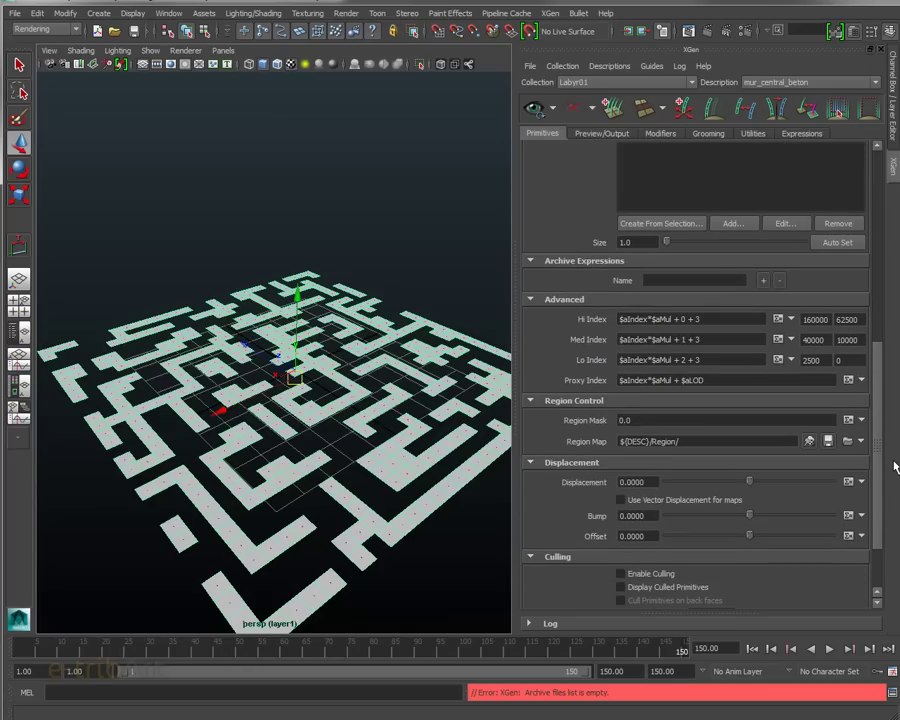
{"action": "mouse_move", "coordinate": [878, 466]}
{"action": "left_mouse_down"}
{"action": "mouse_move", "coordinate": [878, 498]}
{"action": "mouse_move", "coordinate": [880, 290]}
{"action": "left_mouse_up"}
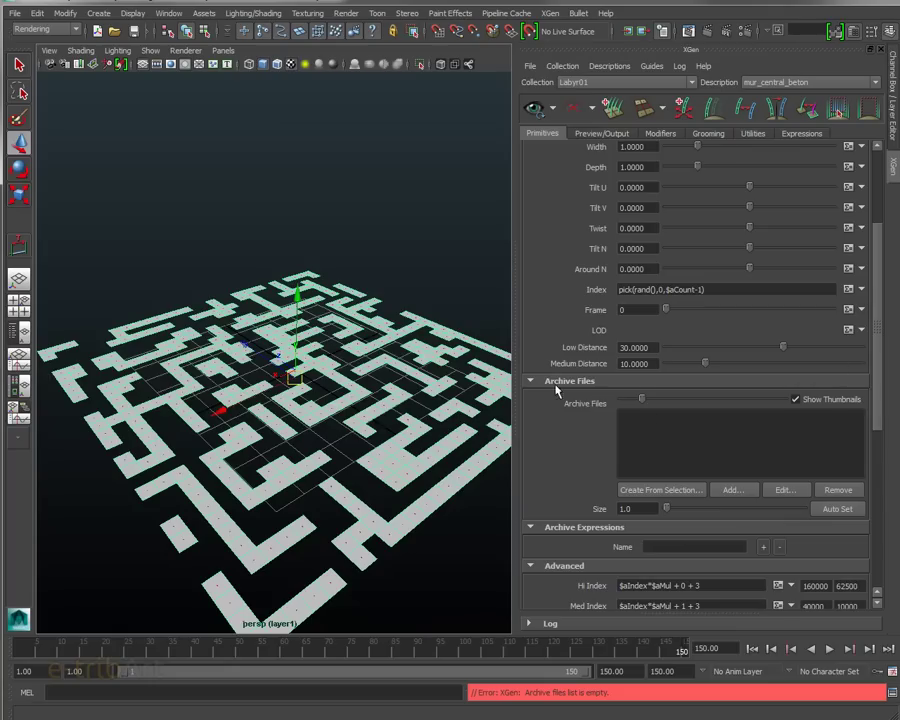
{"action": "left_click", "coordinate": [744, 492]}
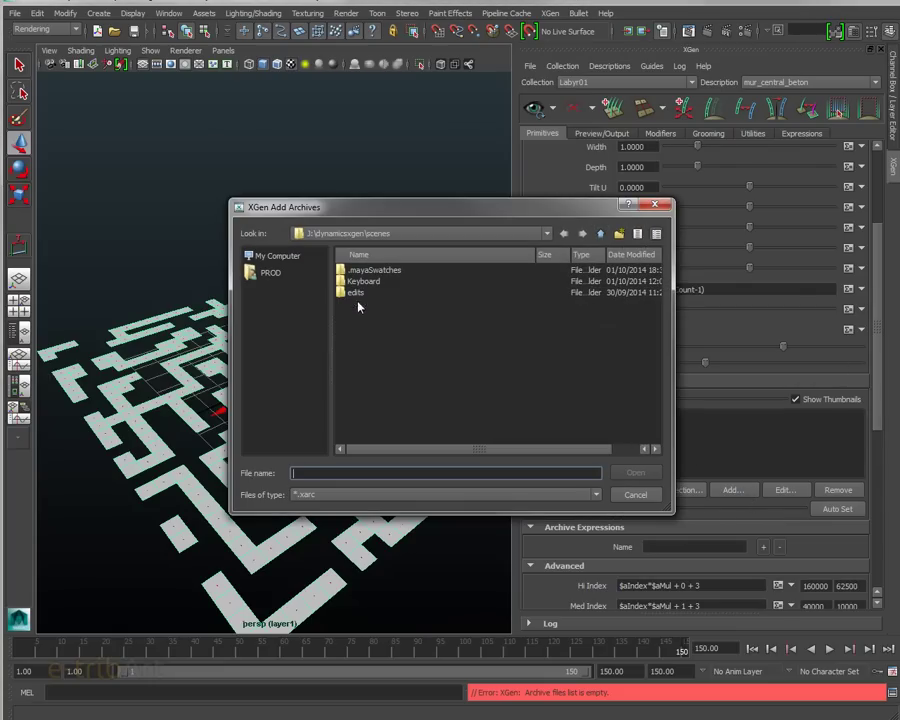
{"action": "left_click", "coordinate": [600, 234]}
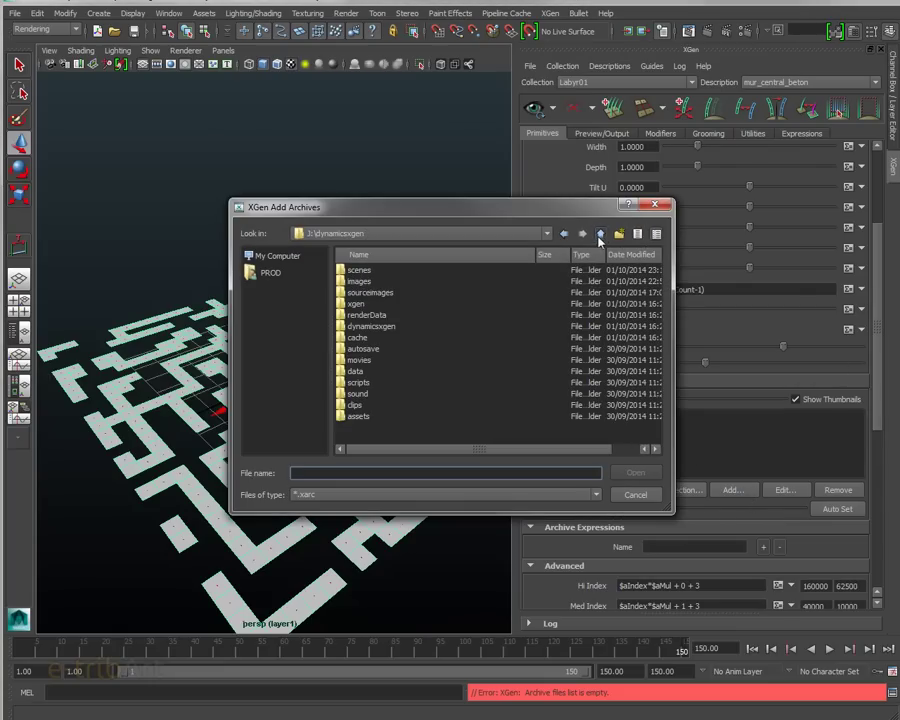
{"action": "double_click", "coordinate": [357, 304]}
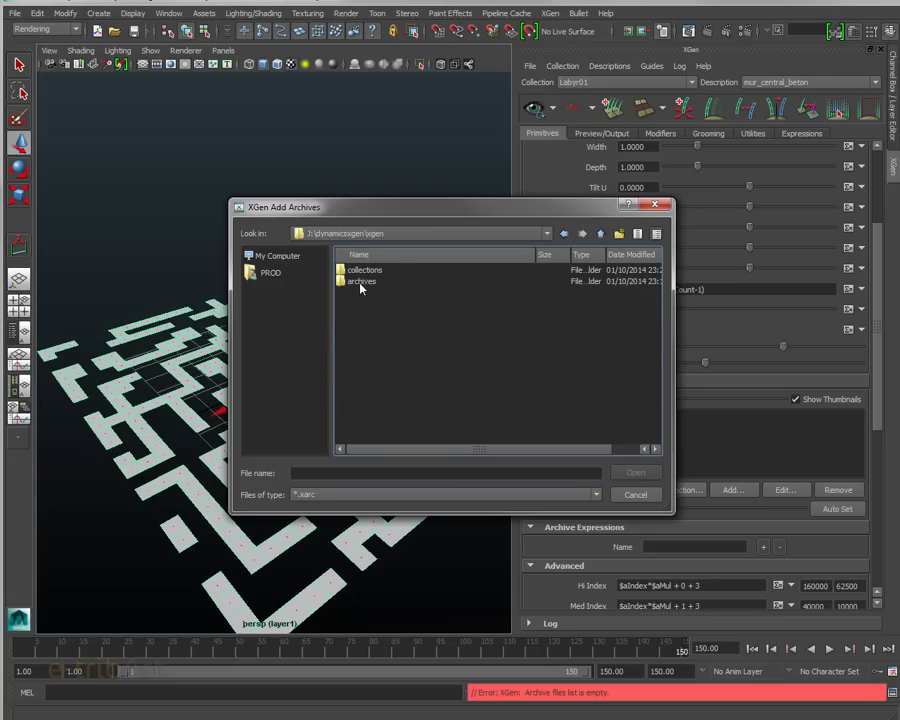
{"action": "double_click", "coordinate": [361, 285]}
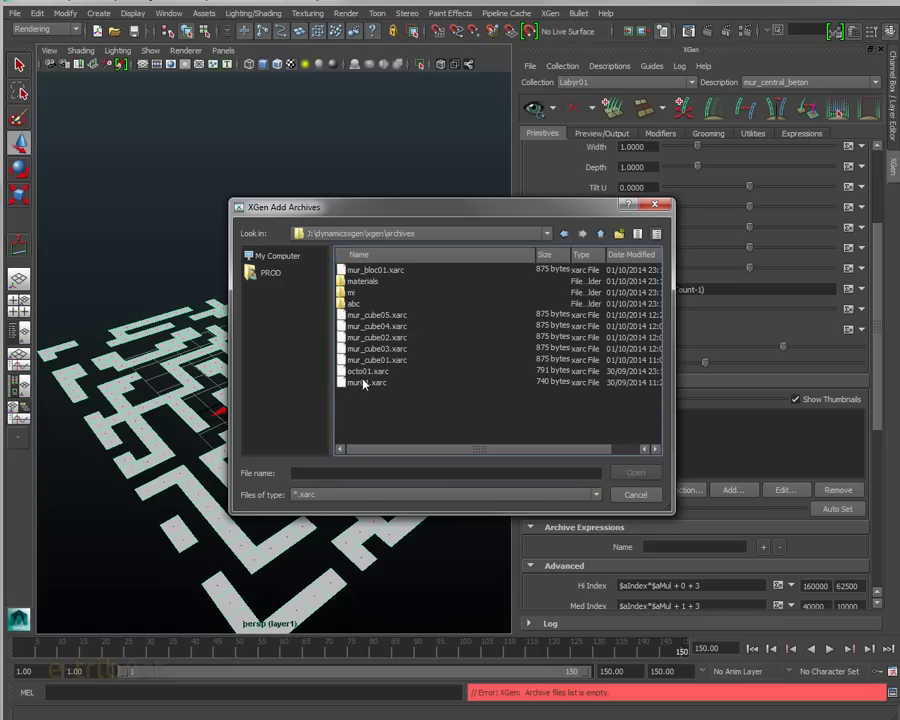
{"action": "left_click", "coordinate": [378, 271]}
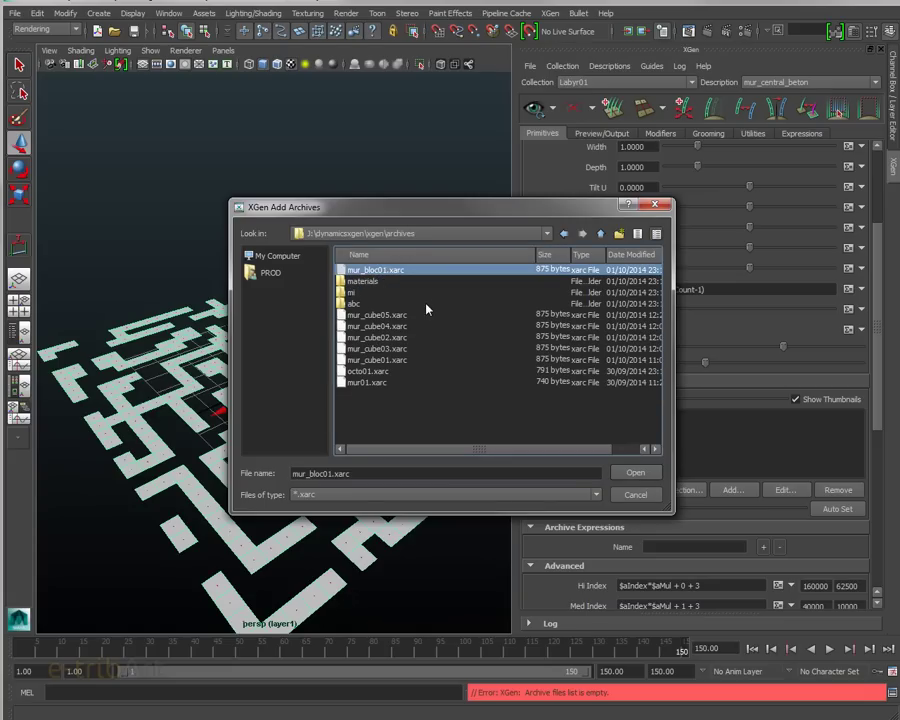
{"action": "double_click", "coordinate": [372, 276]}
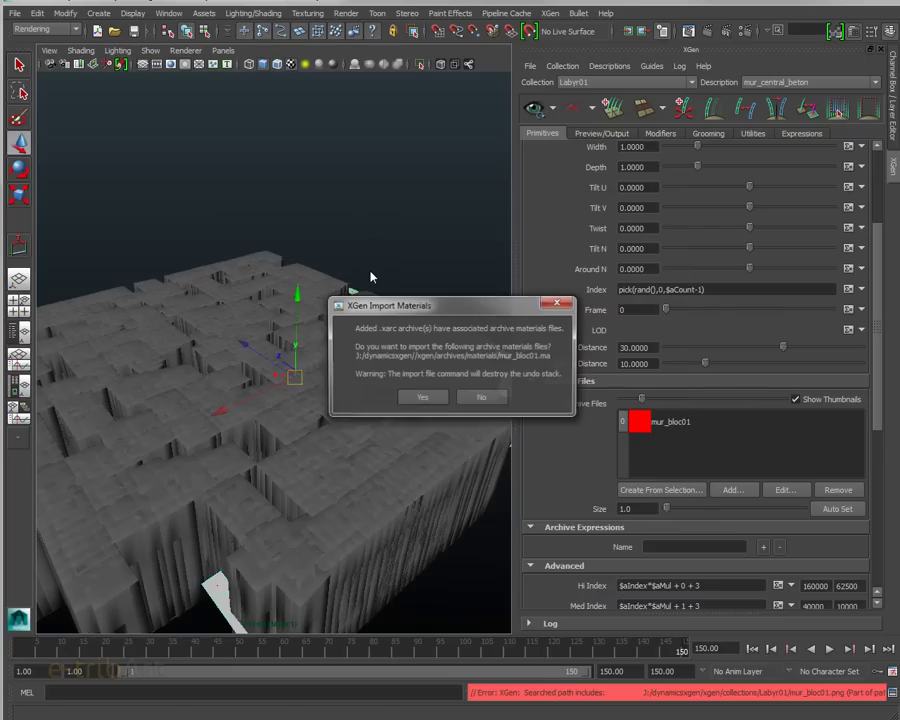
- Accept importing the mur_bloc01 materials and inspect the block walls from above
{"action": "left_click", "coordinate": [423, 398]}
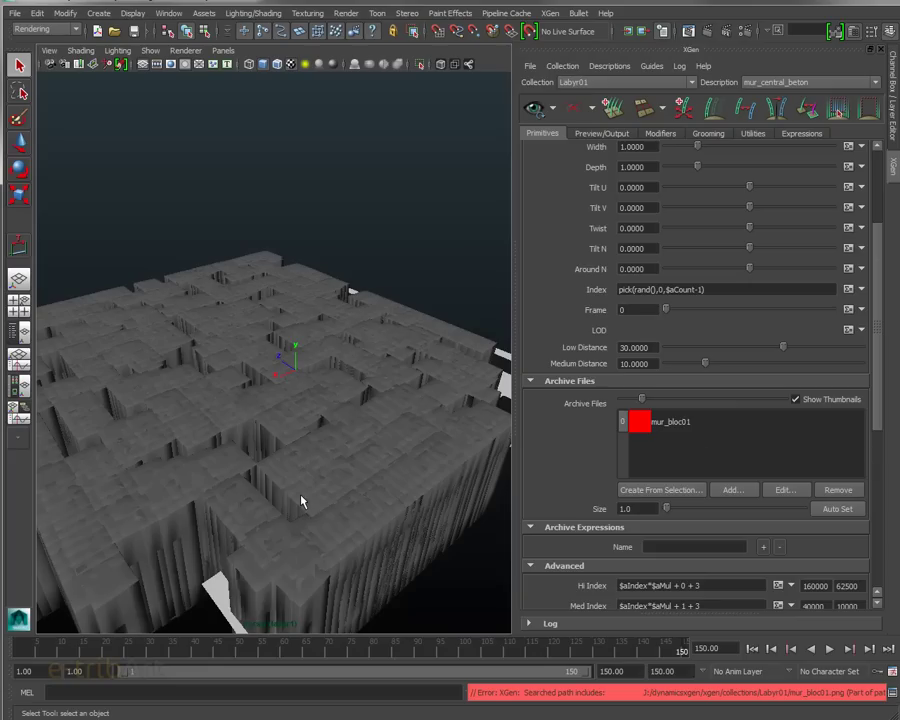
{"action": "mouse_move", "coordinate": [303, 484]}
{"action": "left_mouse_down", "text": "alt"}
{"action": "mouse_move", "coordinate": [342, 472]}
{"action": "mouse_move", "coordinate": [330, 467]}
{"action": "left_mouse_up", "text": "alt"}
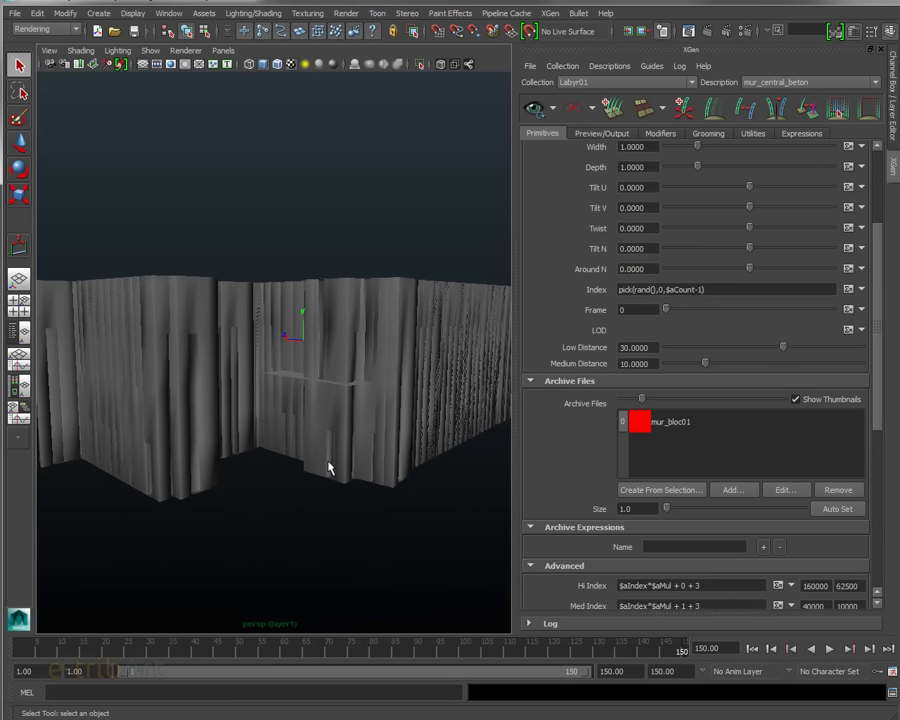
{"action": "left_click", "coordinate": [290, 375]}
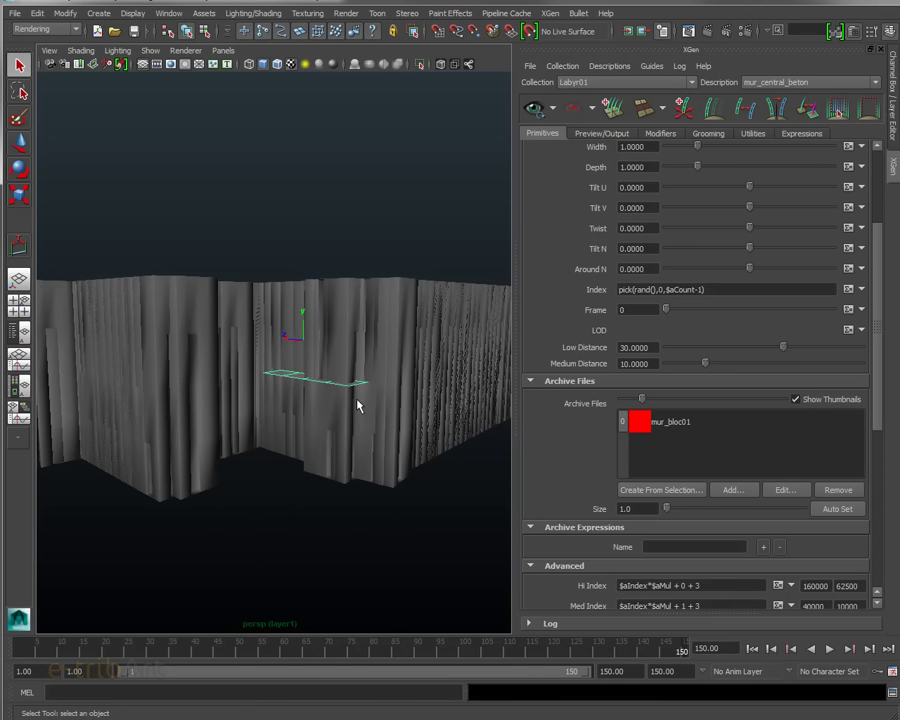
{"action": "mouse_move", "coordinate": [357, 403]}
{"action": "left_mouse_down", "text": "alt"}
{"action": "mouse_move", "coordinate": [353, 488]}
{"action": "mouse_move", "coordinate": [375, 447]}
{"action": "left_mouse_up", "text": "alt"}
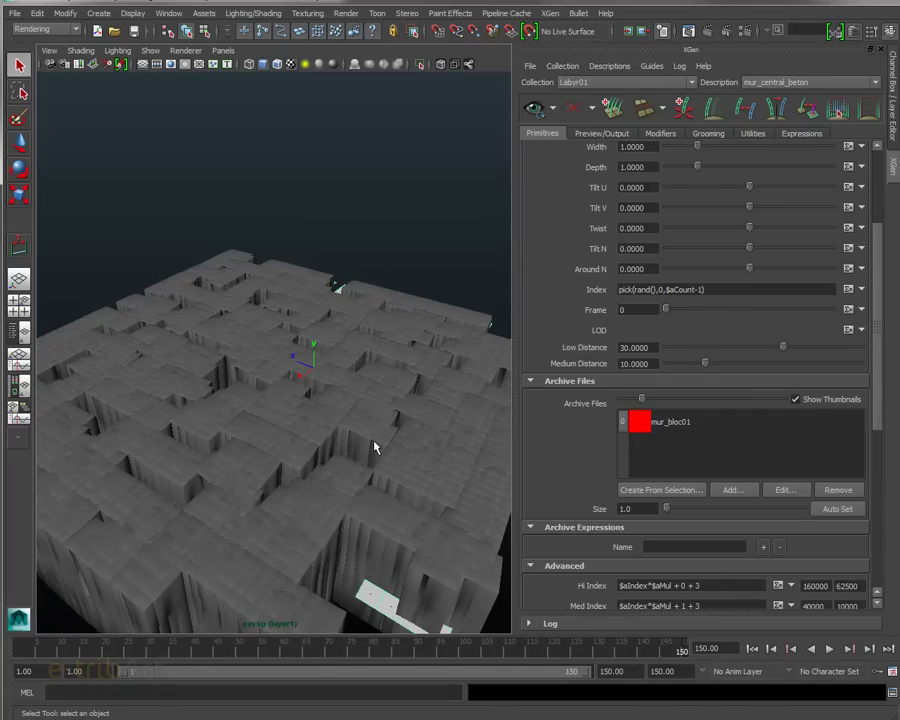
{"action": "mouse_move", "coordinate": [375, 447]}
{"action": "left_mouse_down", "text": "alt"}
{"action": "mouse_move", "coordinate": [304, 460]}
{"action": "mouse_move", "coordinate": [388, 372]}
{"action": "left_mouse_up", "text": "alt"}
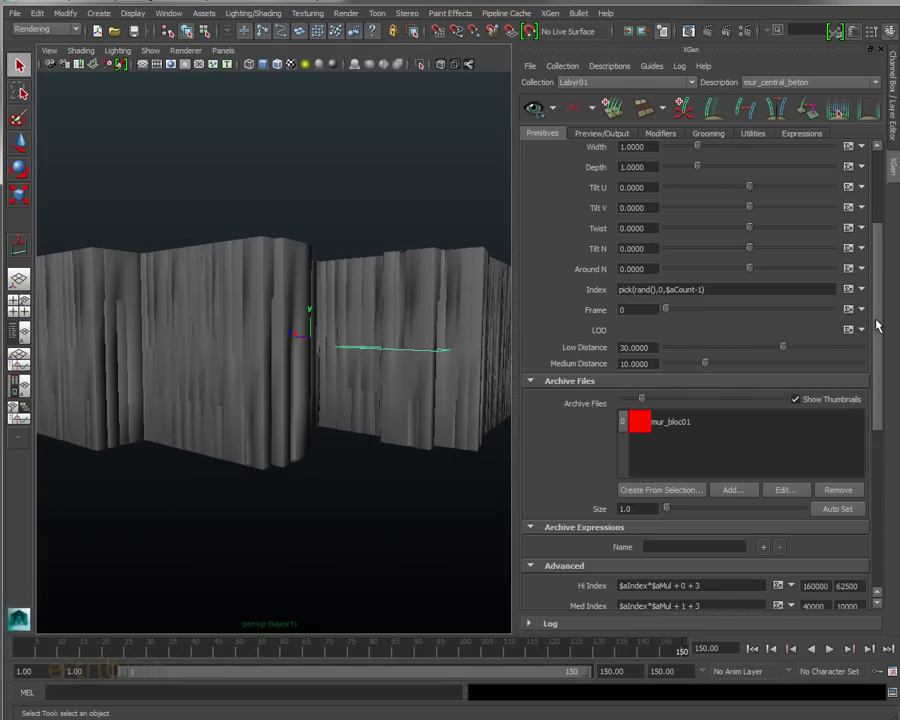
{"action": "left_click_drag", "start_coordinate": [878, 321], "coordinate": [872, 236]}
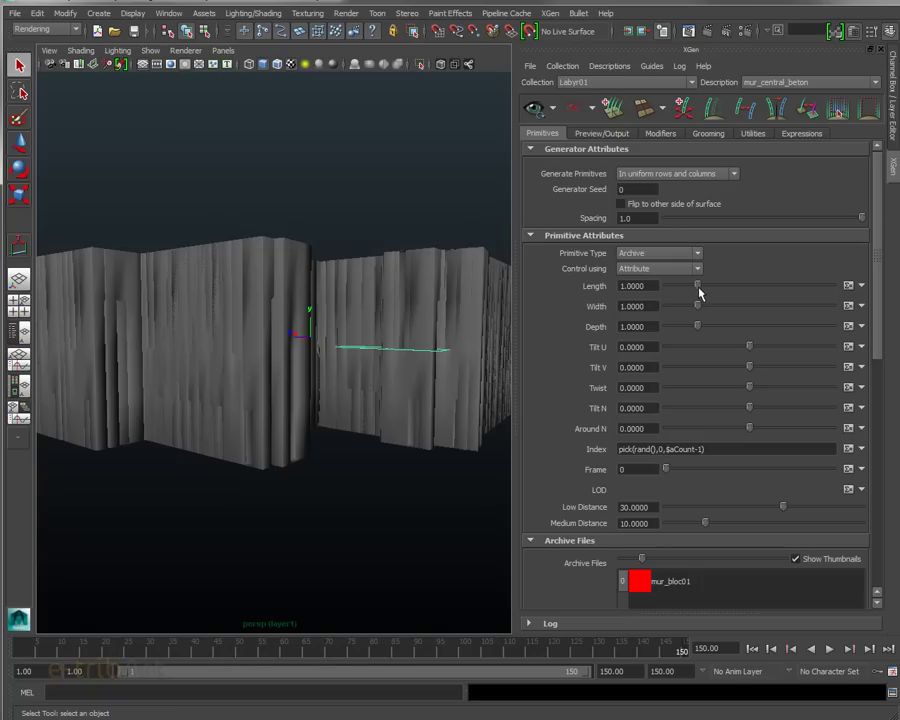
- Briefly lower the wall Length, then make layer2's textured ground visible
{"action": "left_click_drag", "start_coordinate": [697, 286], "coordinate": [671, 286]}
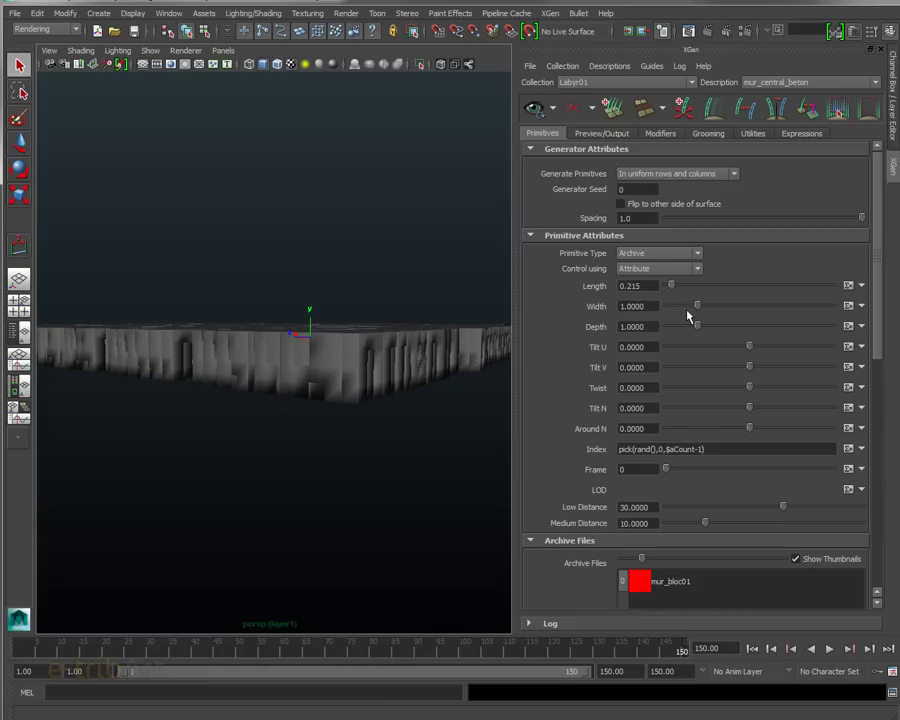
{"action": "mouse_move", "coordinate": [404, 365]}
{"action": "left_mouse_down", "text": "alt"}
{"action": "mouse_move", "coordinate": [388, 418]}
{"action": "mouse_move", "coordinate": [422, 394]}
{"action": "mouse_move", "coordinate": [392, 416]}
{"action": "mouse_move", "coordinate": [360, 418]}
{"action": "mouse_move", "coordinate": [375, 423]}
{"action": "left_mouse_up", "text": "alt"}
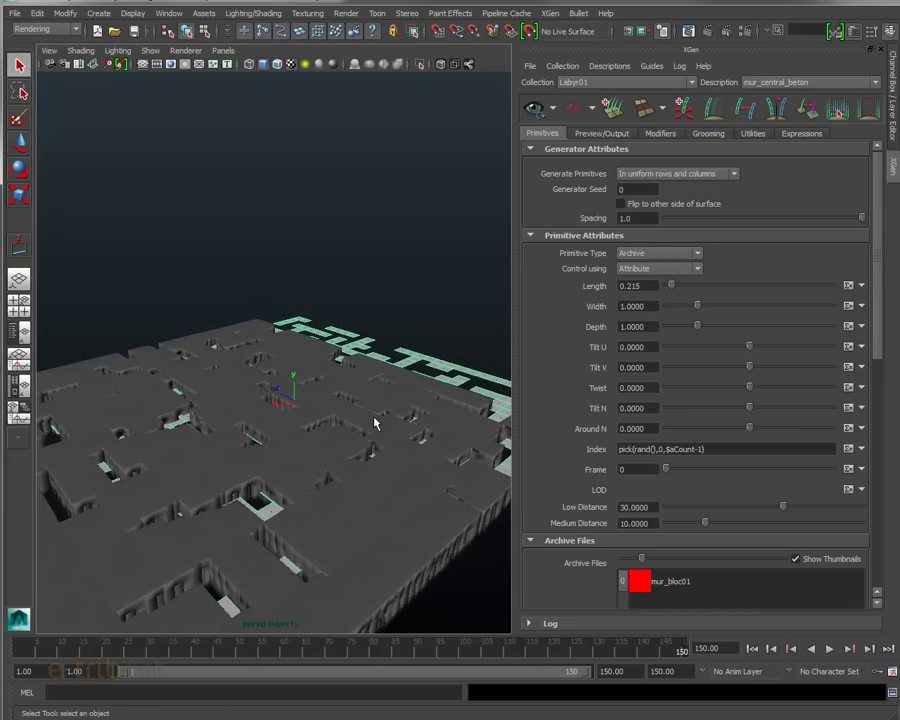
{"action": "key", "text": "ctrl+a"}
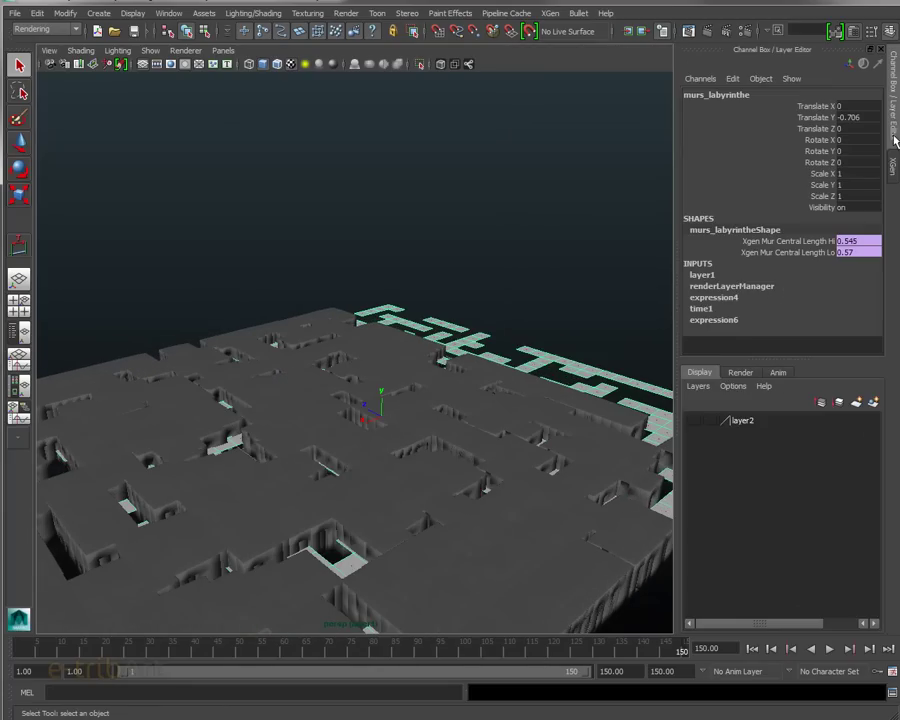
{"action": "left_click", "coordinate": [693, 420]}
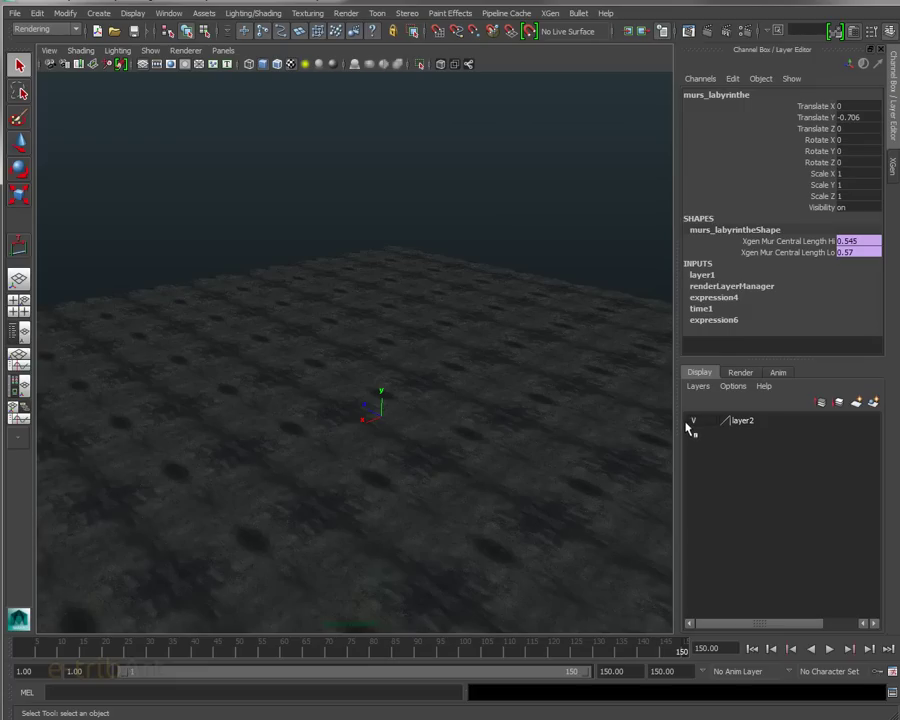
- Raise the mur_central_beton archive Length to 0.8
{"action": "left_click", "coordinate": [892, 164]}
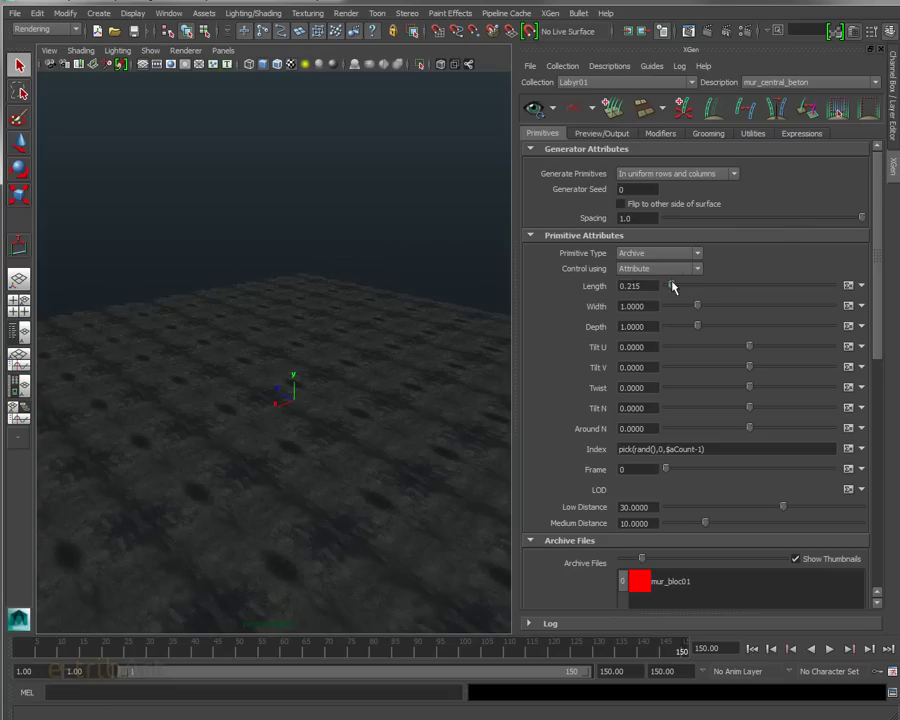
{"action": "left_click_drag", "start_coordinate": [671, 285], "coordinate": [690, 285]}
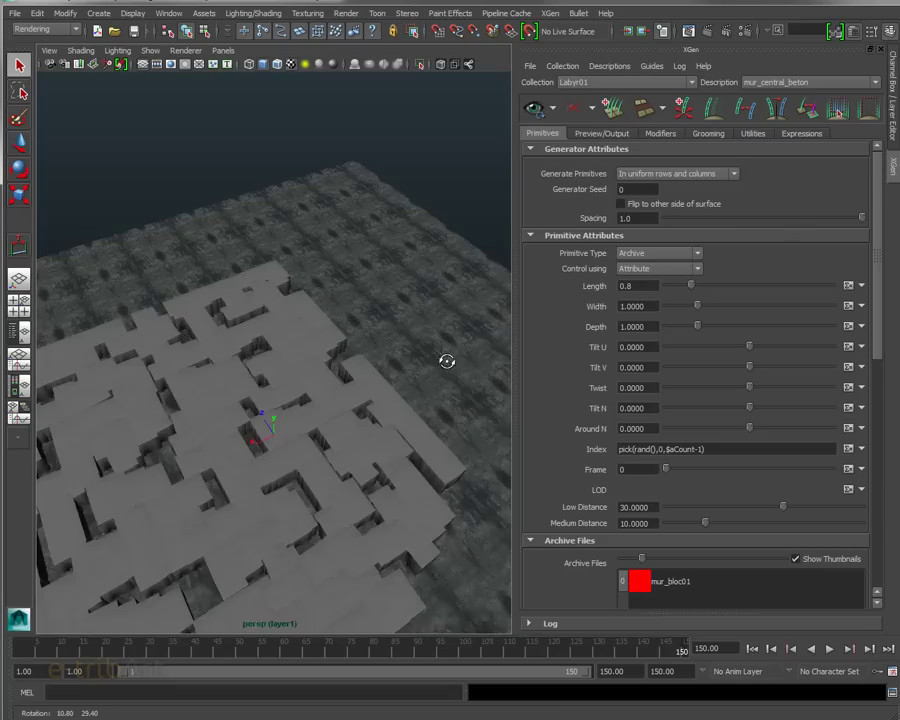
{"action": "left_click_drag", "start_coordinate": [446, 358], "coordinate": [527, 267], "text": "alt"}
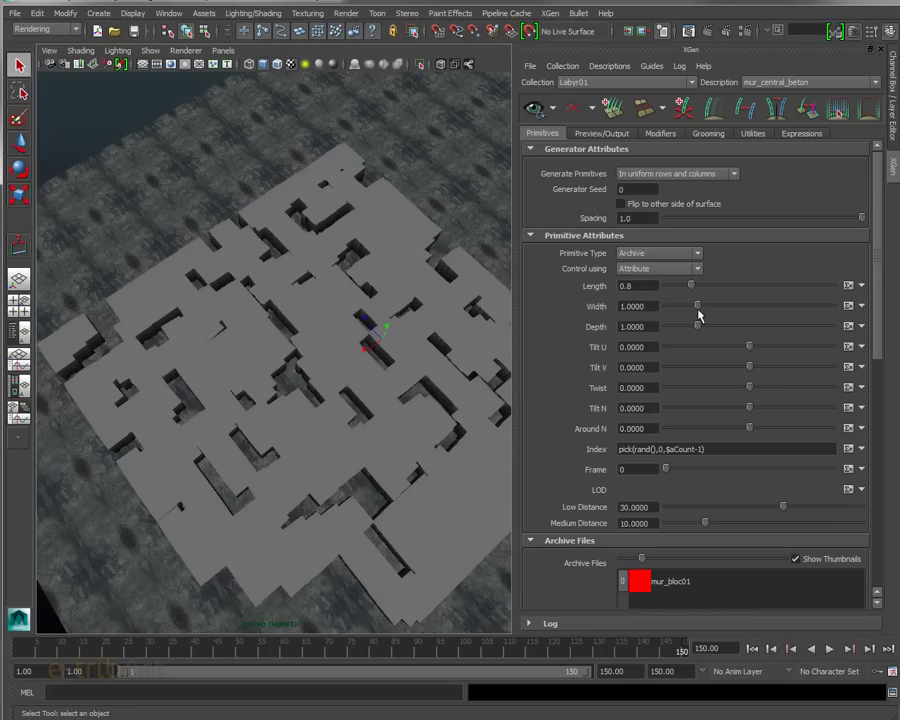
- Set the archive Depth and Width both to 0.1
{"action": "mouse_move", "coordinate": [698, 310]}
{"action": "left_mouse_down"}
{"action": "mouse_move", "coordinate": [670, 315]}
{"action": "mouse_move", "coordinate": [690, 325]}
{"action": "mouse_move", "coordinate": [665, 327]}
{"action": "left_mouse_up"}
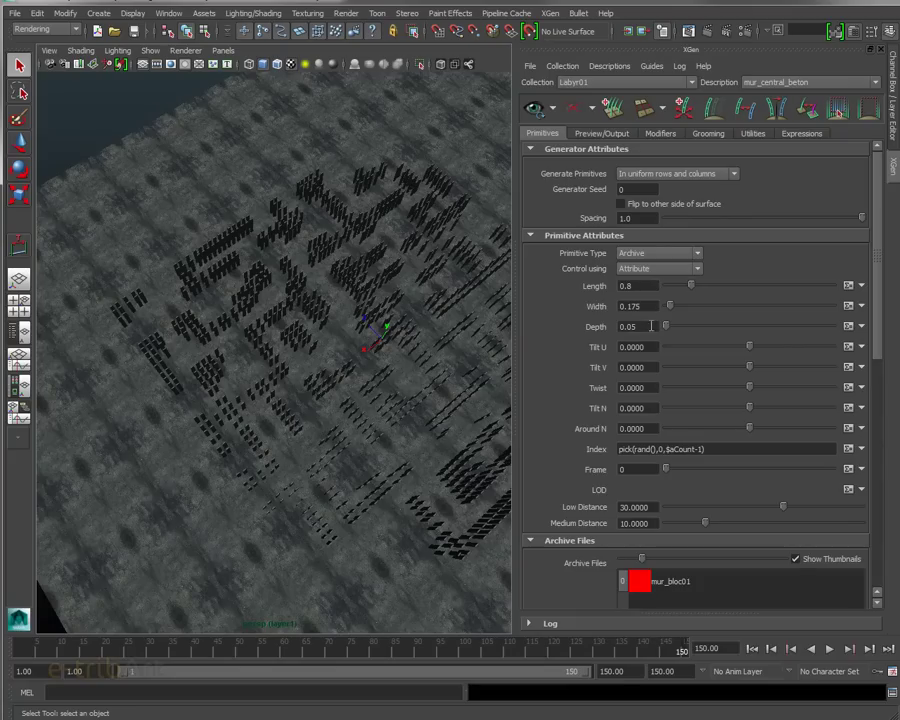
{"action": "left_click_drag", "start_coordinate": [645, 327], "coordinate": [596, 336]}
{"action": "type", "text": "0.1"}
{"action": "key", "text": "Return"}
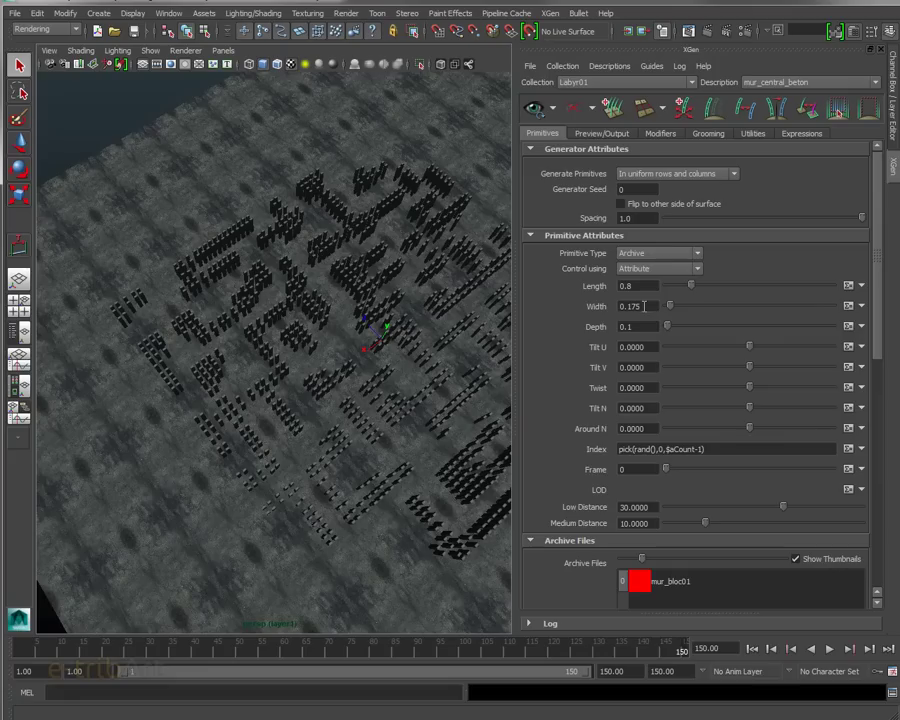
{"action": "left_click_drag", "start_coordinate": [645, 307], "coordinate": [592, 311]}
{"action": "type", "text": "0.1"}
{"action": "key", "text": "Return"}
- Zoom and orbit the viewport to inspect the thin pillars up close
{"action": "scroll", "coordinate": [412, 372], "scroll_direction": "up", "scroll_amount": 5}
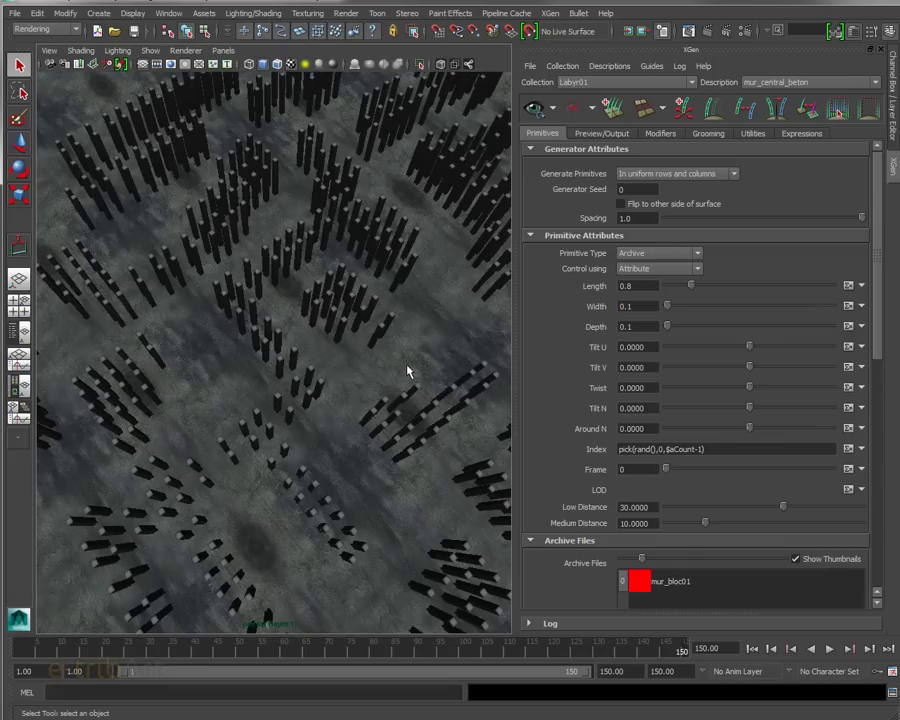
{"action": "mouse_move", "coordinate": [412, 372]}
{"action": "left_mouse_down", "text": "alt"}
{"action": "mouse_move", "coordinate": [350, 372]}
{"action": "mouse_move", "coordinate": [356, 364]}
{"action": "mouse_move", "coordinate": [340, 327]}
{"action": "mouse_move", "coordinate": [301, 332]}
{"action": "mouse_move", "coordinate": [307, 388]}
{"action": "mouse_move", "coordinate": [367, 390]}
{"action": "mouse_move", "coordinate": [393, 354]}
{"action": "left_mouse_up", "text": "alt"}
{"action": "scroll", "coordinate": [377, 364], "scroll_direction": "up", "scroll_amount": 2}
{"action": "scroll", "coordinate": [377, 362], "scroll_direction": "up", "scroll_amount": 4}
{"action": "scroll", "coordinate": [350, 372], "scroll_direction": "down", "scroll_amount": 5}
{"action": "scroll", "coordinate": [393, 354], "scroll_direction": "down", "scroll_amount": 4}
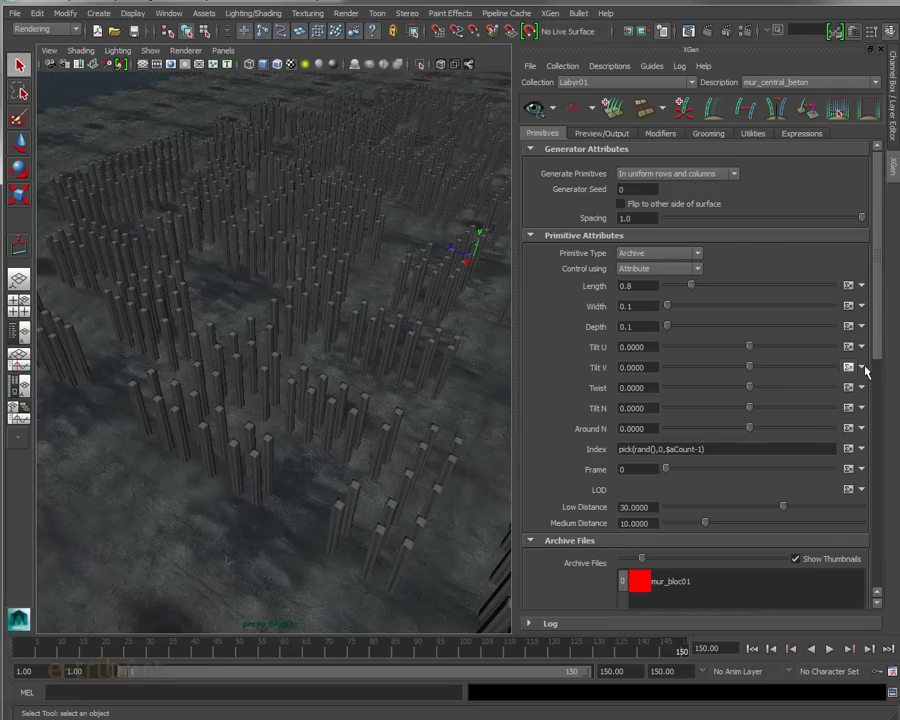
{"action": "scroll", "coordinate": [720, 490], "scroll_direction": "down", "scroll_amount": 3}
{"action": "scroll", "coordinate": [690, 440], "scroll_direction": "down", "scroll_amount": 3}
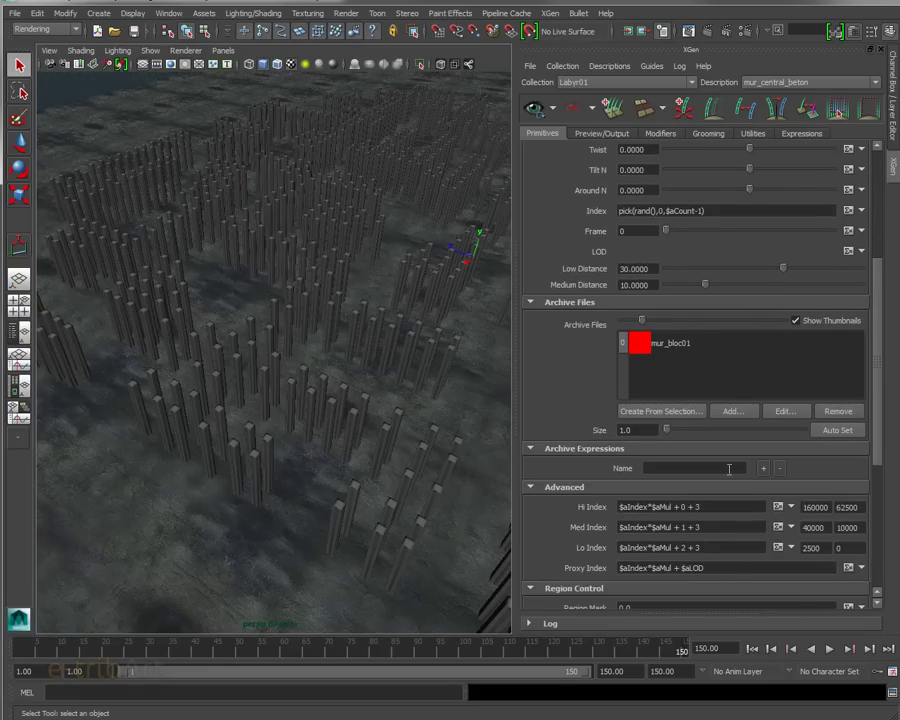
- Add mur_cube05.xarc as a second archive and answer the material import prompt
{"action": "left_click", "coordinate": [733, 411]}
{"action": "left_click", "coordinate": [376, 315]}
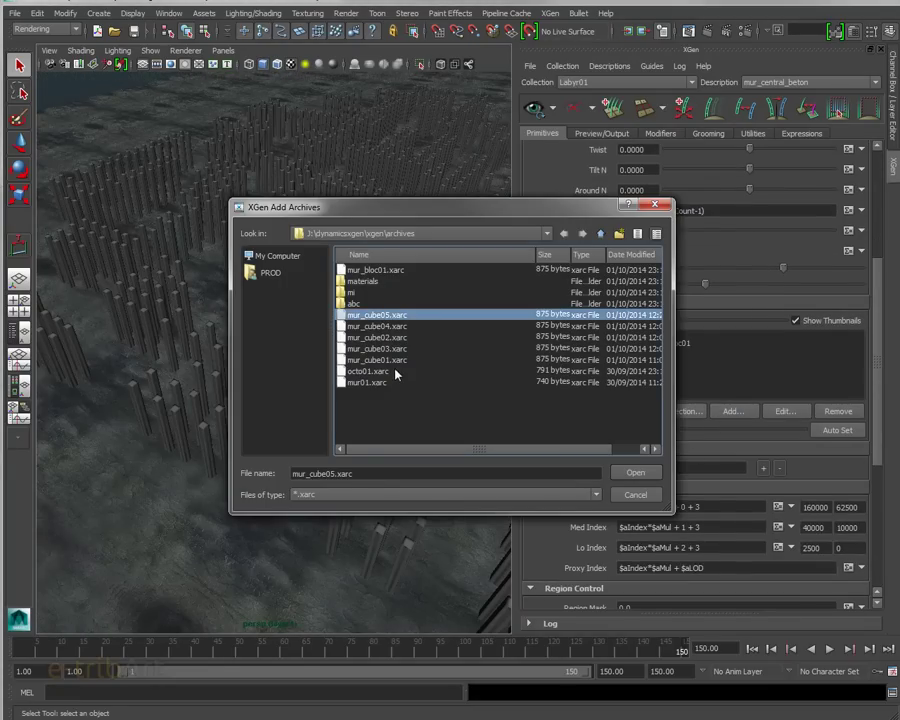
{"action": "double_click", "coordinate": [381, 316]}
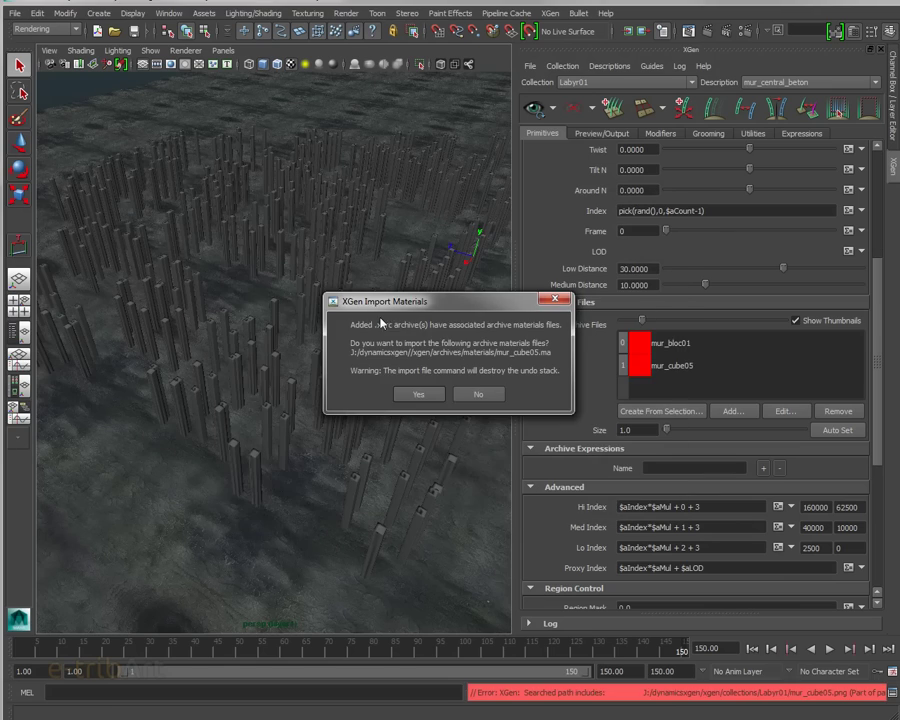
{"action": "left_click", "coordinate": [418, 394]}
- Orbit and zoom the viewport to view the pillar field from above and at an angle
{"action": "mouse_move", "coordinate": [393, 393]}
{"action": "left_mouse_down", "text": "alt"}
{"action": "mouse_move", "coordinate": [356, 372]}
{"action": "mouse_move", "coordinate": [288, 416]}
{"action": "mouse_move", "coordinate": [318, 382]}
{"action": "mouse_move", "coordinate": [306, 381]}
{"action": "left_mouse_up", "text": "alt"}
{"action": "scroll", "coordinate": [320, 370], "scroll_direction": "up", "scroll_amount": 5}
{"action": "scroll", "coordinate": [322, 366], "scroll_direction": "up", "scroll_amount": 3}
{"action": "scroll", "coordinate": [322, 366], "scroll_direction": "down", "scroll_amount": 3}
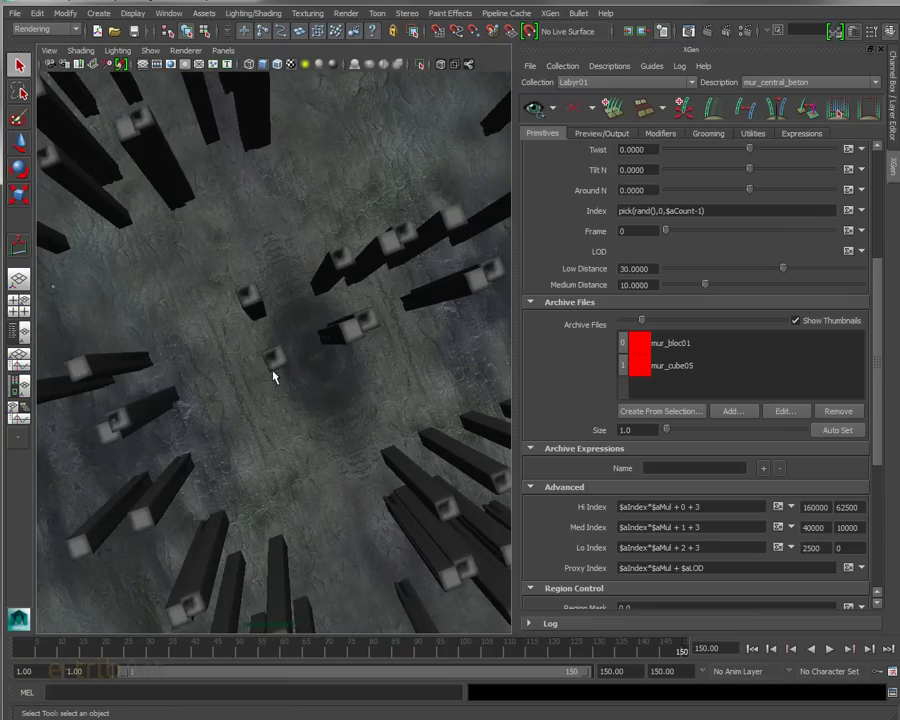
{"action": "left_click_drag", "start_coordinate": [280, 388], "coordinate": [315, 350], "text": "alt"}
{"action": "scroll", "coordinate": [297, 390], "scroll_direction": "down", "scroll_amount": 4}
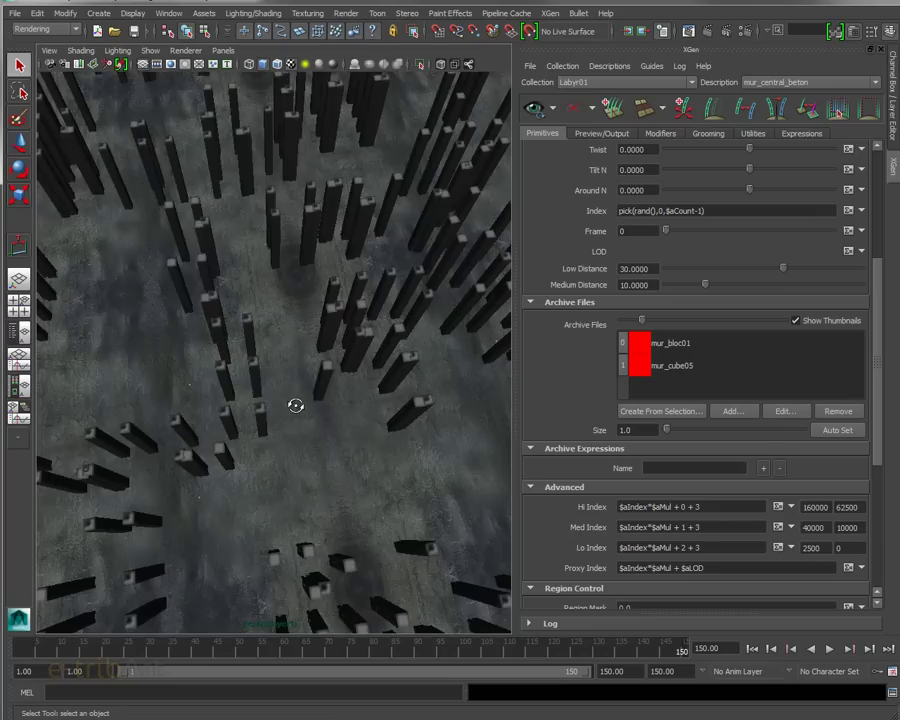
{"action": "left_click_drag", "start_coordinate": [297, 404], "coordinate": [378, 388], "text": "alt"}
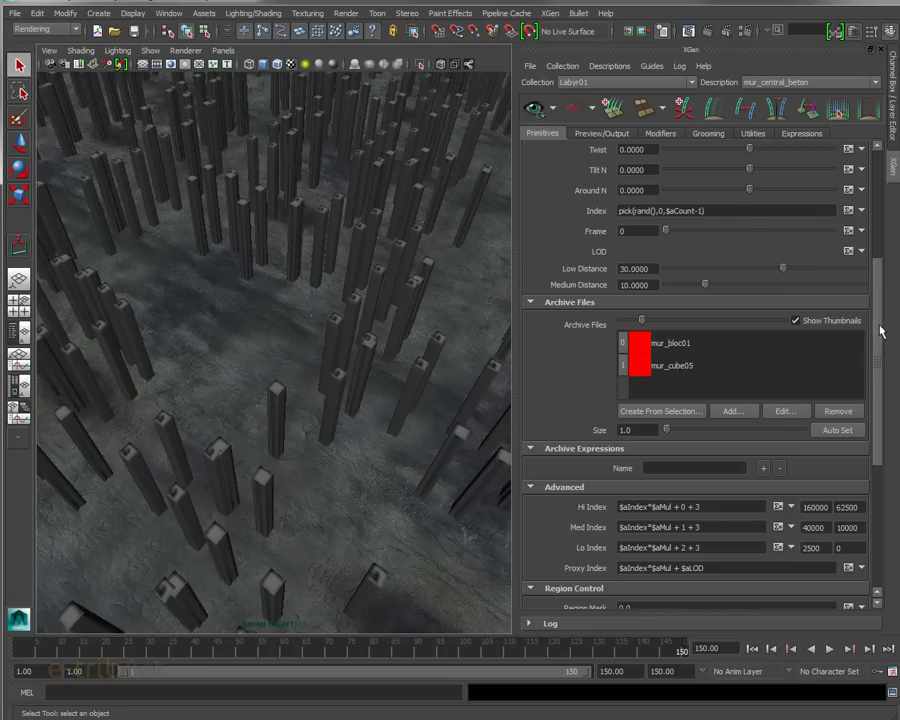
{"action": "scroll", "coordinate": [881, 331], "scroll_direction": "up", "scroll_amount": 3}
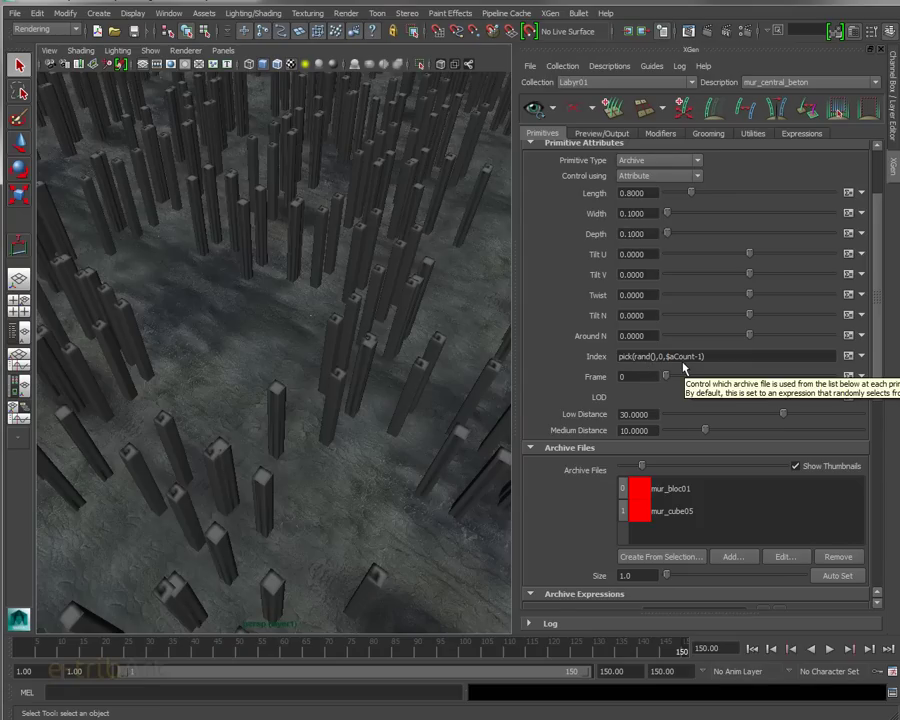
{"action": "mouse_move", "coordinate": [422, 348]}
{"action": "left_mouse_down", "text": "alt"}
{"action": "mouse_move", "coordinate": [367, 333]}
{"action": "mouse_move", "coordinate": [382, 326]}
{"action": "mouse_move", "coordinate": [420, 337]}
{"action": "mouse_move", "coordinate": [373, 321]}
{"action": "mouse_move", "coordinate": [362, 336]}
{"action": "left_mouse_up", "text": "alt"}
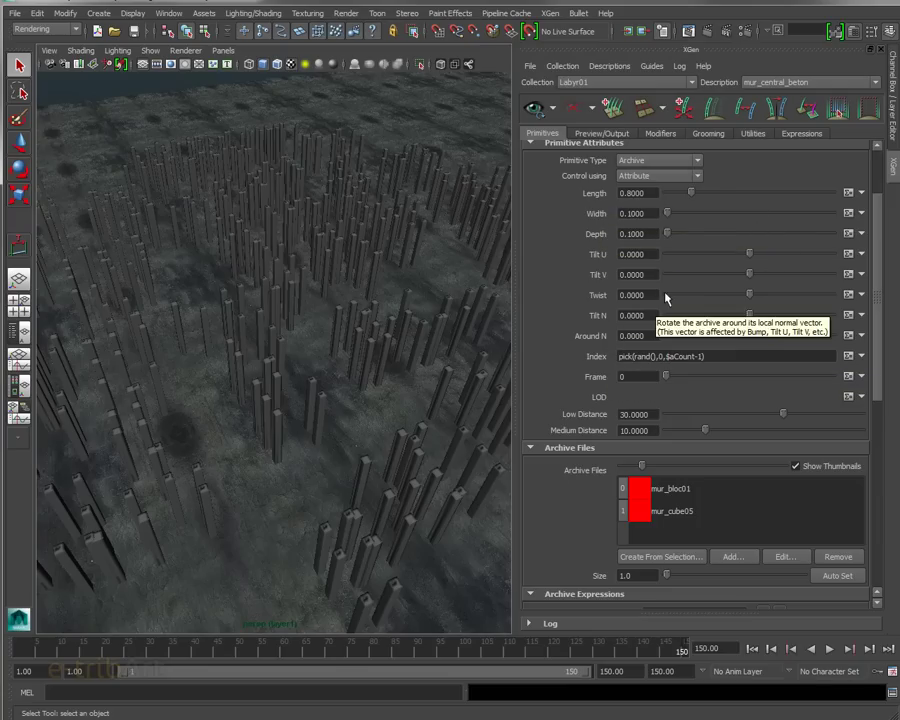
{"action": "left_click", "coordinate": [748, 256]}
{"action": "mouse_move", "coordinate": [748, 259]}
{"action": "left_mouse_down"}
{"action": "mouse_move", "coordinate": [718, 262]}
{"action": "mouse_move", "coordinate": [753, 267]}
{"action": "left_mouse_up"}
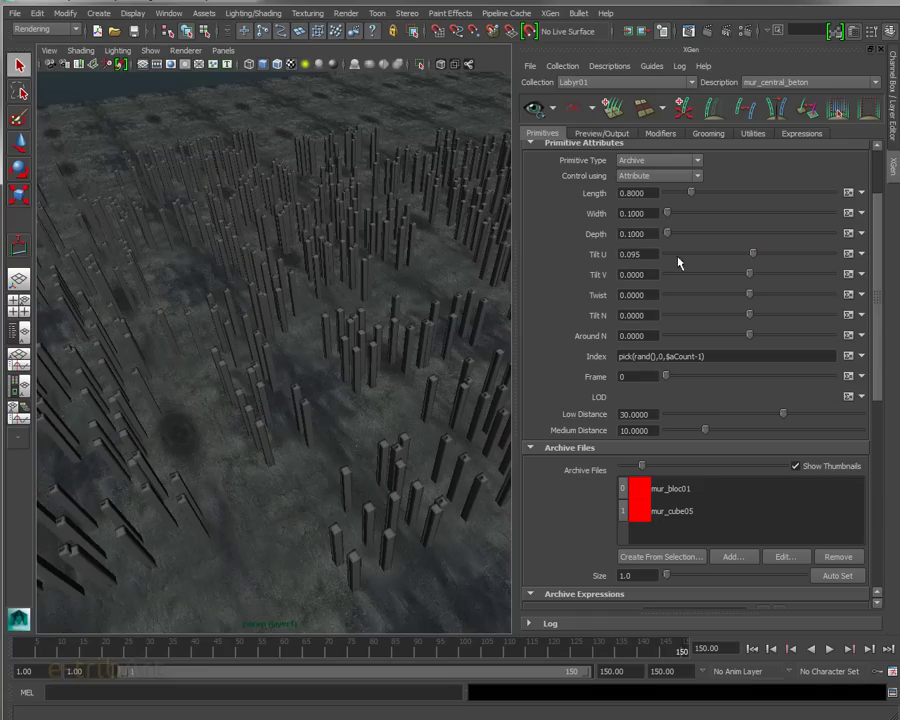
{"action": "left_click_drag", "start_coordinate": [645, 254], "coordinate": [596, 258]}
{"action": "type", "text": "0.0"}
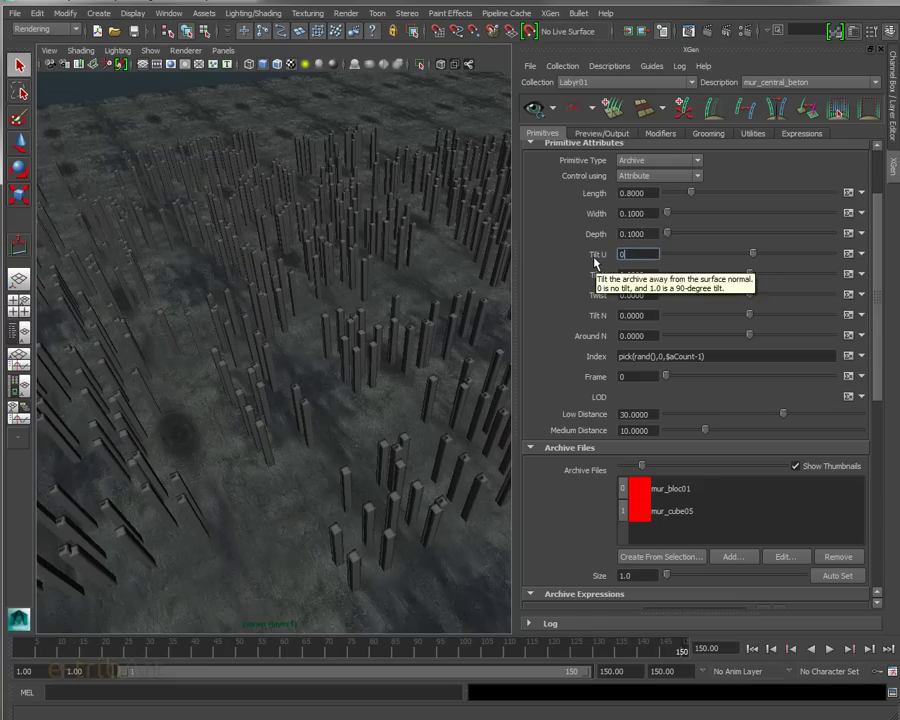
{"action": "key", "text": "Return"}
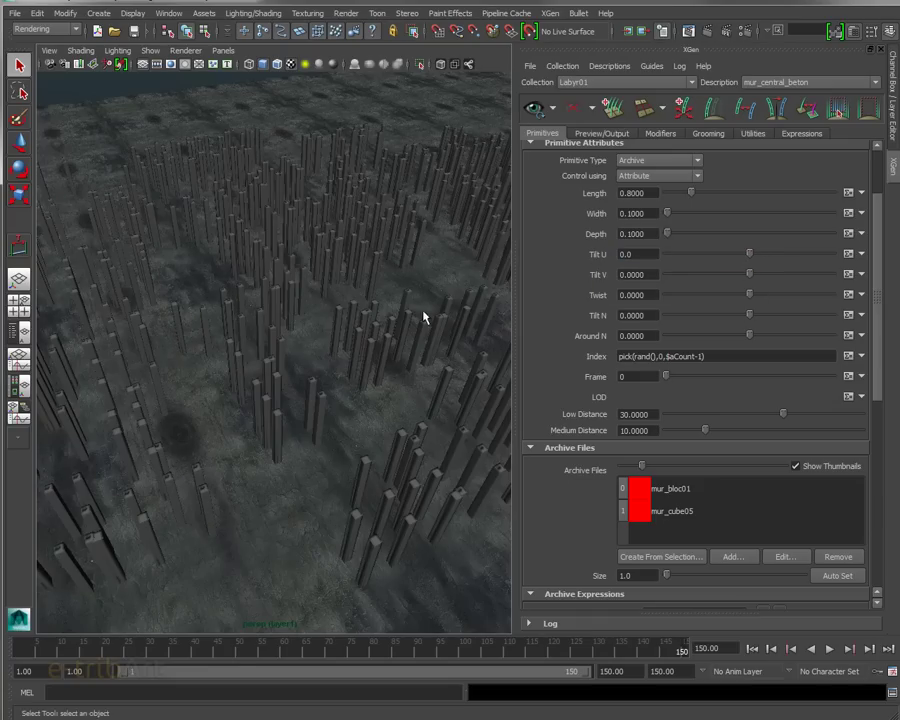
{"action": "mouse_move", "coordinate": [423, 315]}
{"action": "left_mouse_down", "text": "alt"}
{"action": "mouse_move", "coordinate": [427, 299]}
{"action": "mouse_move", "coordinate": [444, 296]}
{"action": "mouse_move", "coordinate": [397, 157]}
{"action": "left_mouse_up", "text": "alt"}
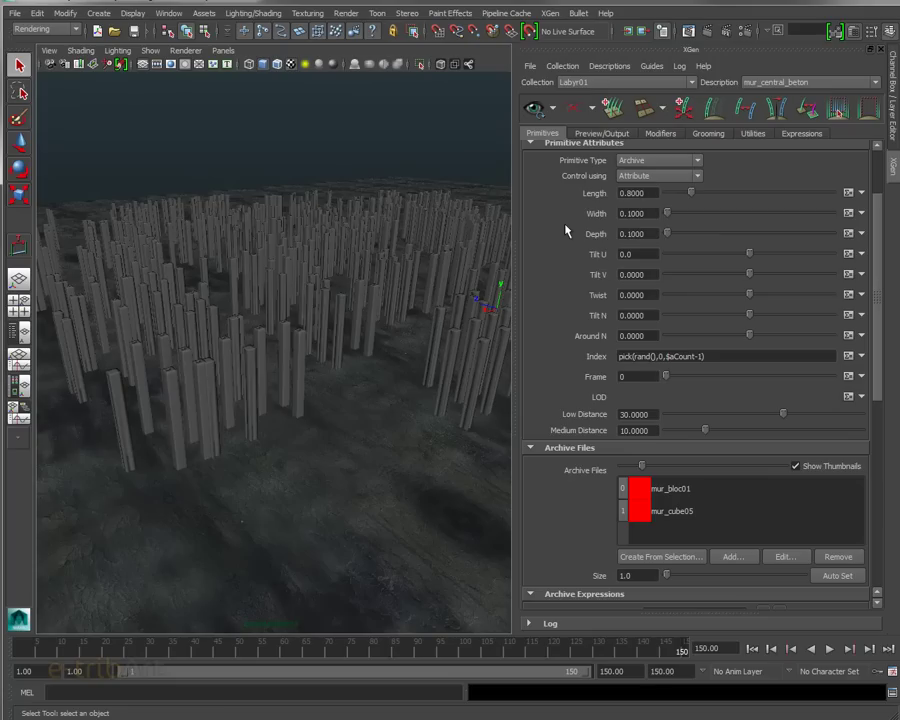
{"action": "right_click", "coordinate": [601, 200]}
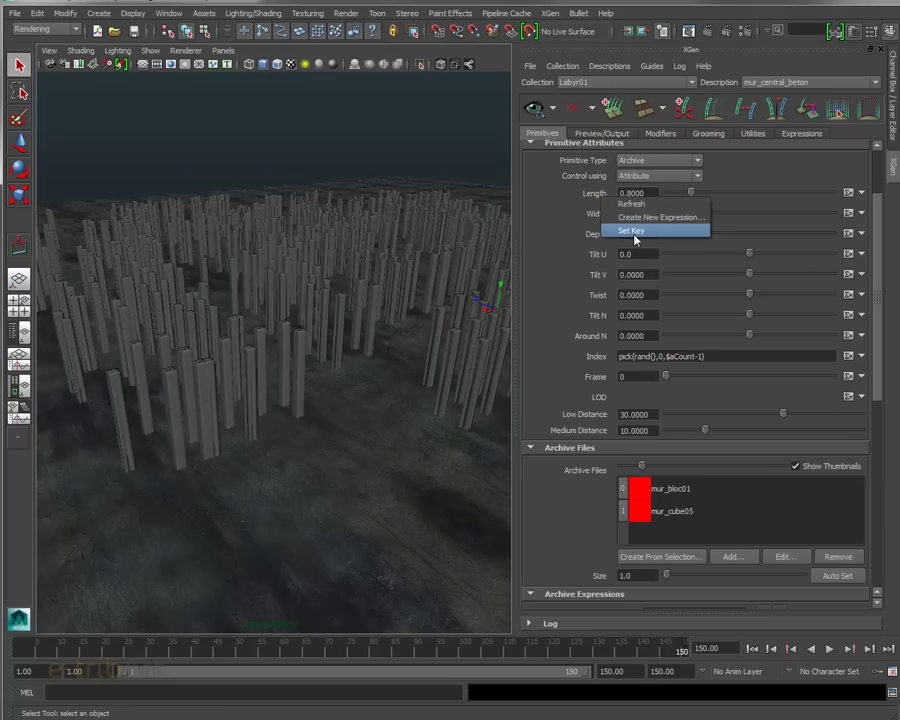
{"action": "left_click", "coordinate": [490, 68]}
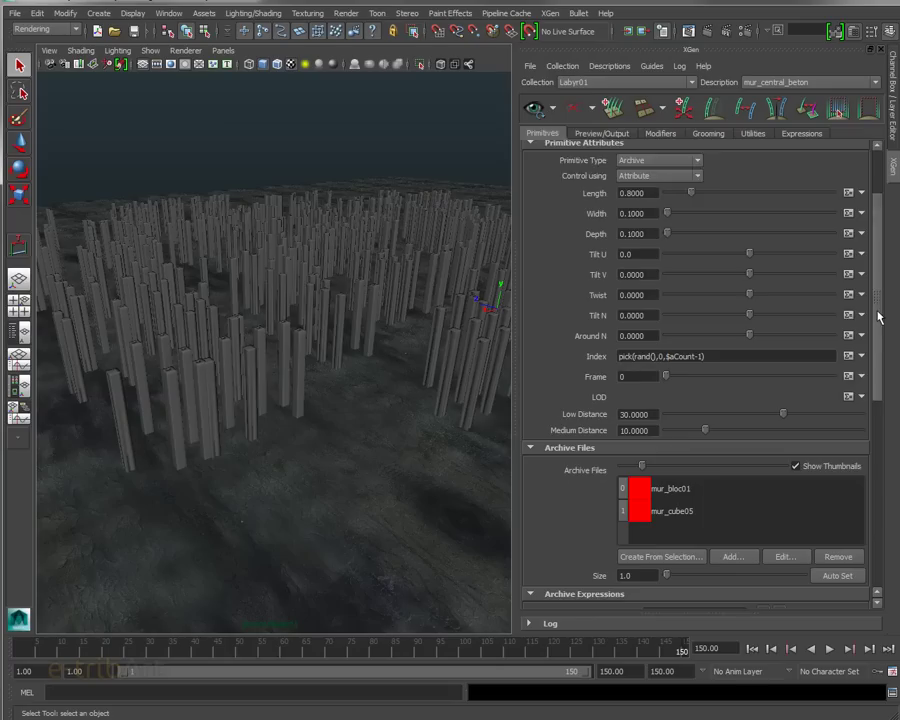
{"action": "left_click_drag", "start_coordinate": [878, 316], "coordinate": [881, 348]}
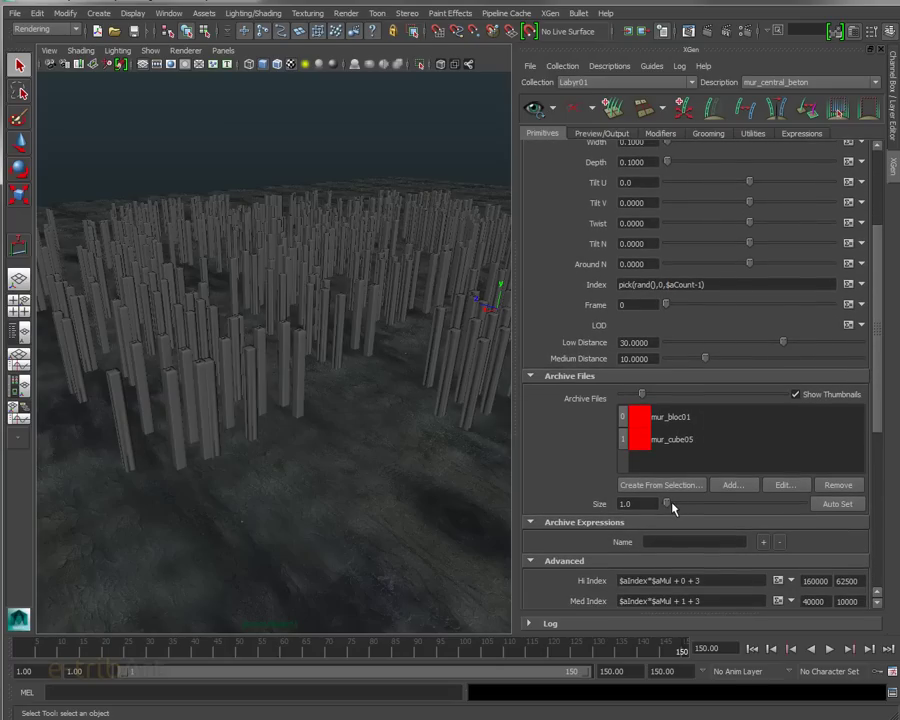
- Drop the archive Size to 0.1 and look down on the tiny blocks
{"action": "left_click_drag", "start_coordinate": [669, 508], "coordinate": [575, 505]}
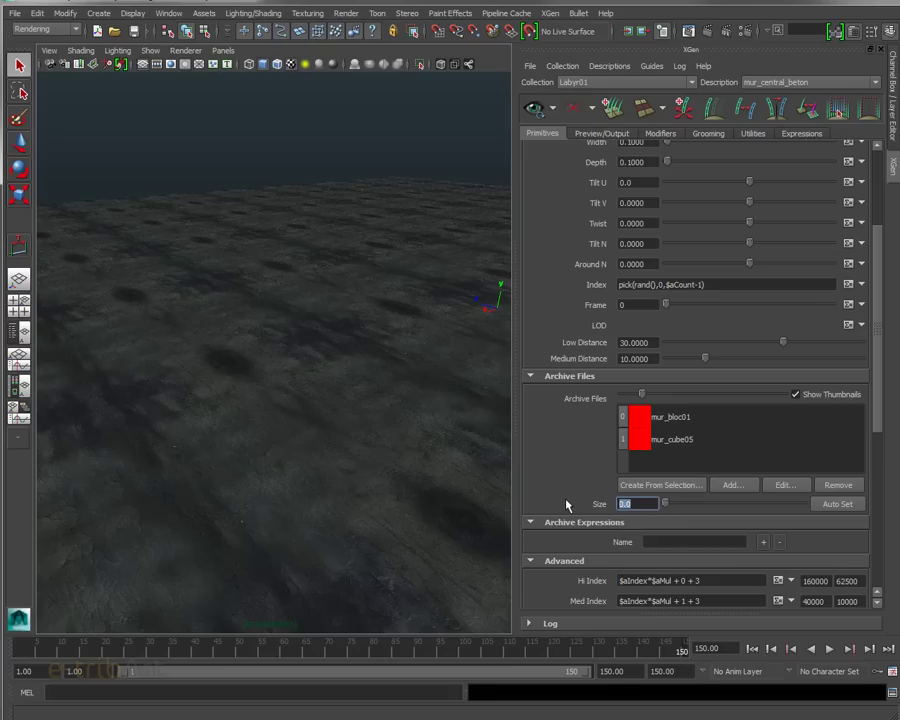
{"action": "type", "text": "0.1"}
{"action": "key", "text": "Return"}
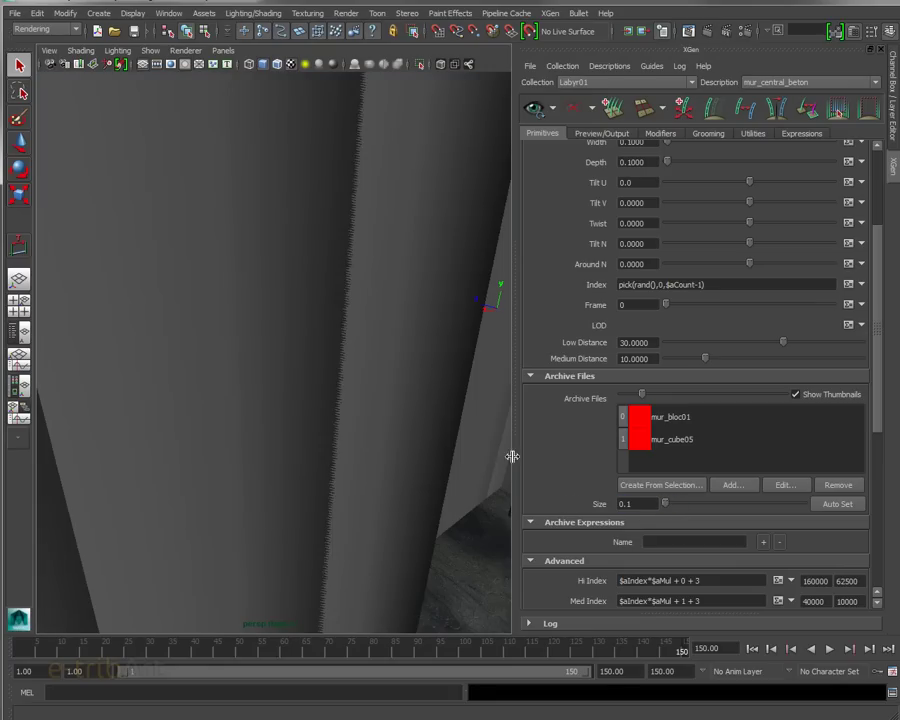
{"action": "scroll", "coordinate": [402, 382], "scroll_direction": "down", "scroll_amount": 5}
{"action": "scroll", "coordinate": [398, 384], "scroll_direction": "down", "scroll_amount": 2}
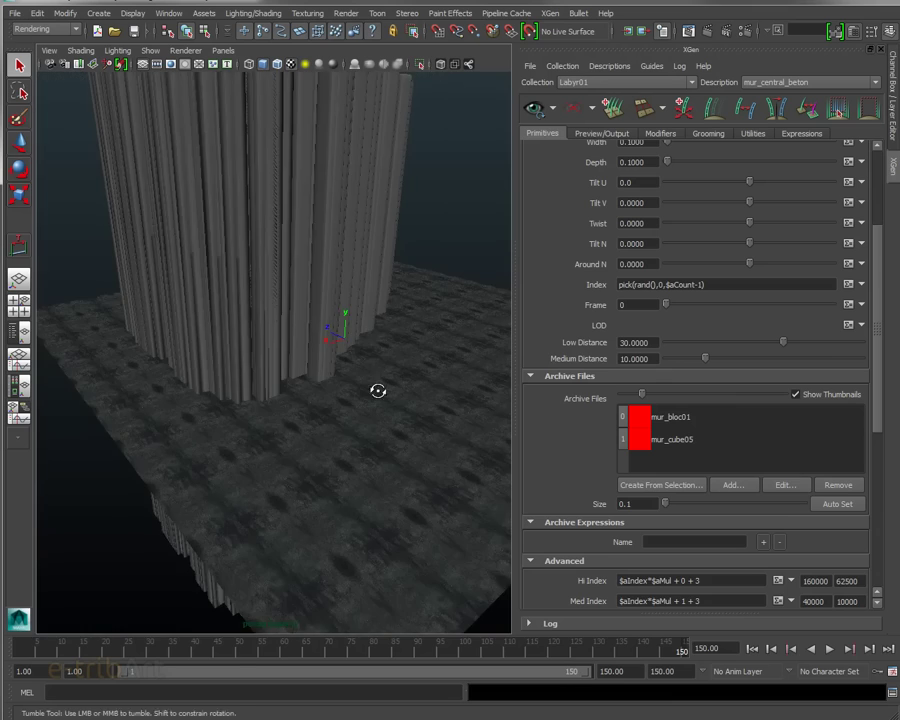
{"action": "mouse_move", "coordinate": [372, 381]}
{"action": "left_mouse_down", "text": "alt"}
{"action": "mouse_move", "coordinate": [399, 489]}
{"action": "mouse_move", "coordinate": [408, 472]}
{"action": "left_mouse_up", "text": "alt"}
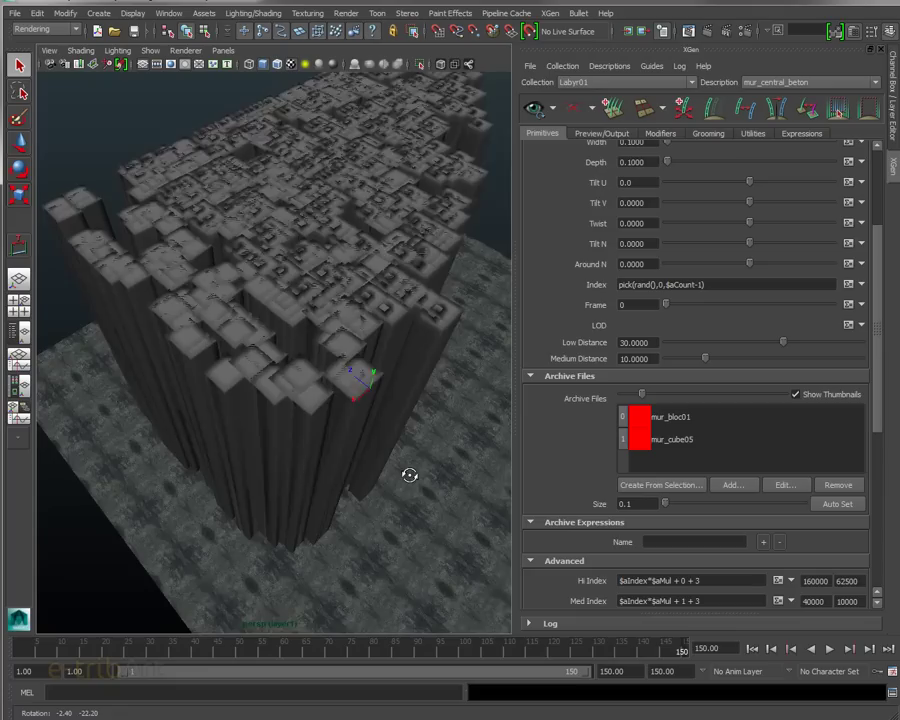
- Try archive Sizes of 1 and 2, then return to 1.0
{"action": "left_click_drag", "start_coordinate": [640, 504], "coordinate": [612, 508]}
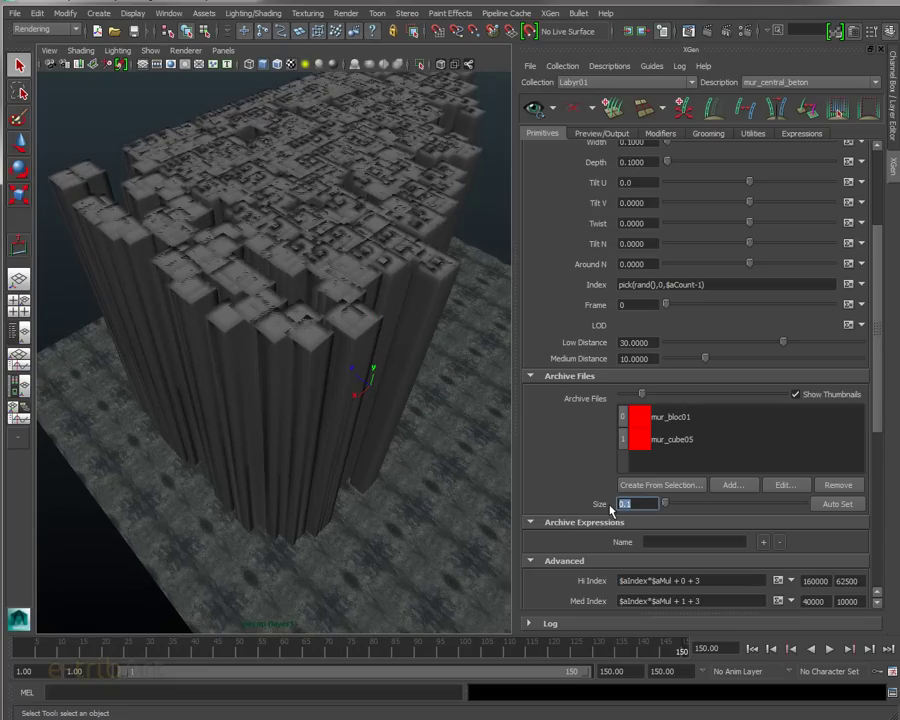
{"action": "type", "text": "1"}
{"action": "key", "text": "Return"}
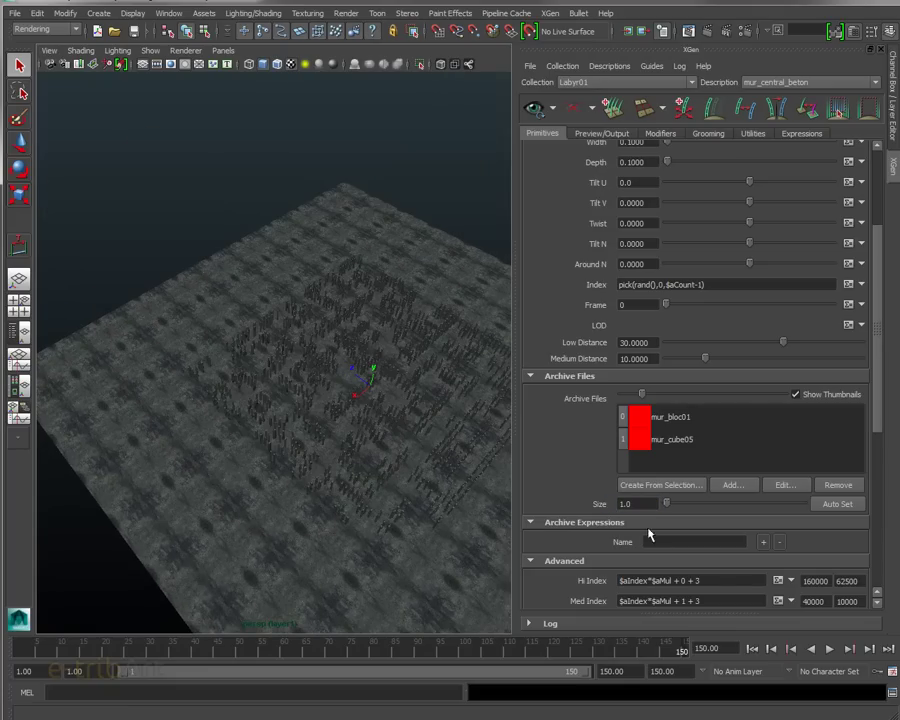
{"action": "left_click_drag", "start_coordinate": [636, 504], "coordinate": [589, 506]}
{"action": "type", "text": "2"}
{"action": "key", "text": "Return"}
{"action": "left_click_drag", "start_coordinate": [636, 504], "coordinate": [598, 507]}
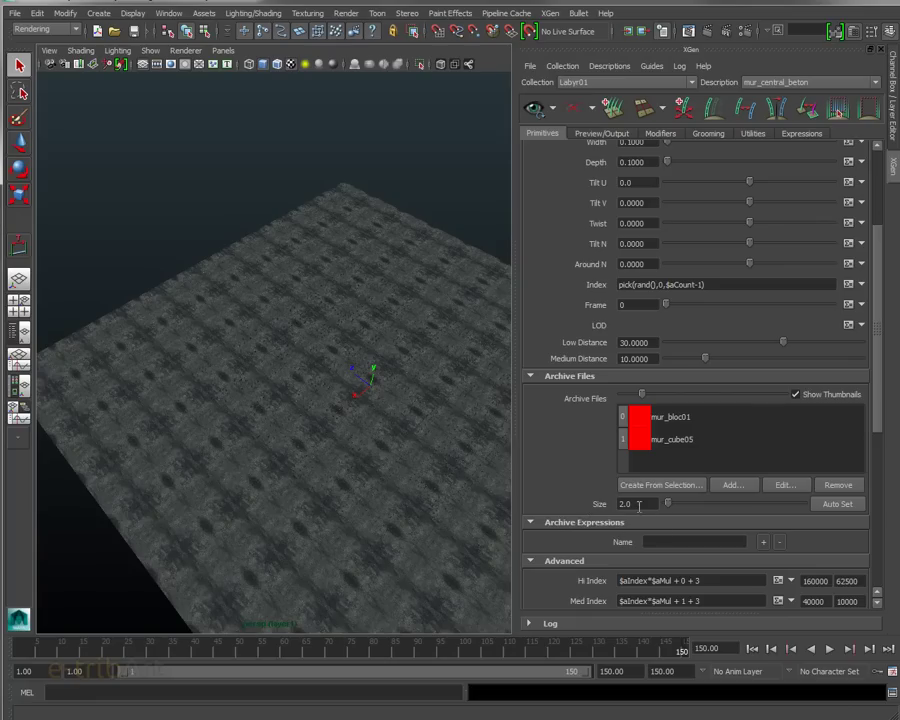
{"action": "type", "text": "1"}
{"action": "key", "text": "Return"}
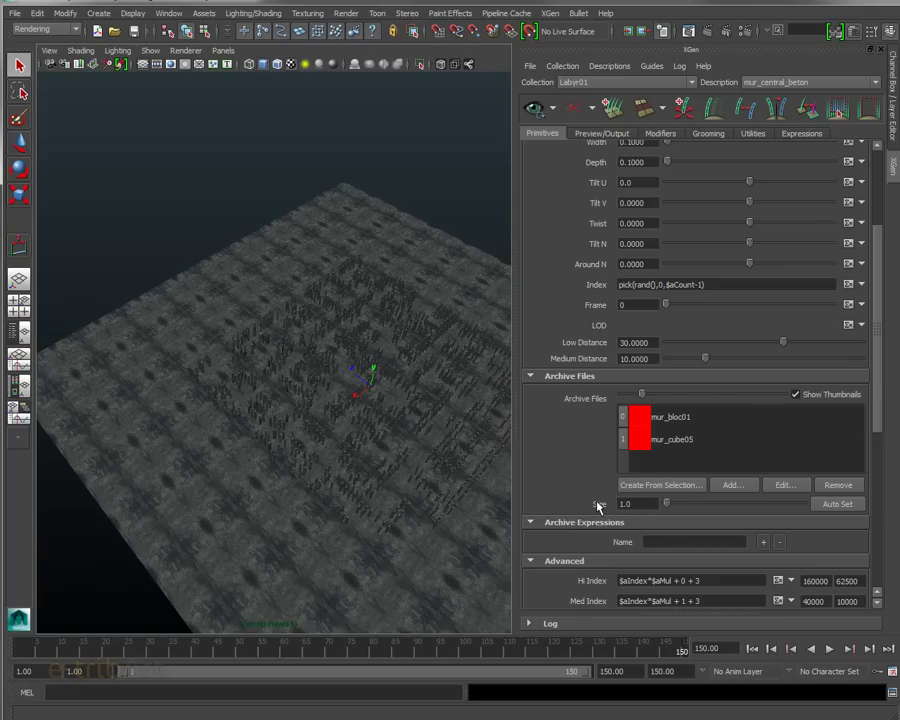
- Test an archive Size of 0.8, then restore it to 1.0
{"action": "scroll", "coordinate": [377, 445], "scroll_direction": "up", "scroll_amount": 2}
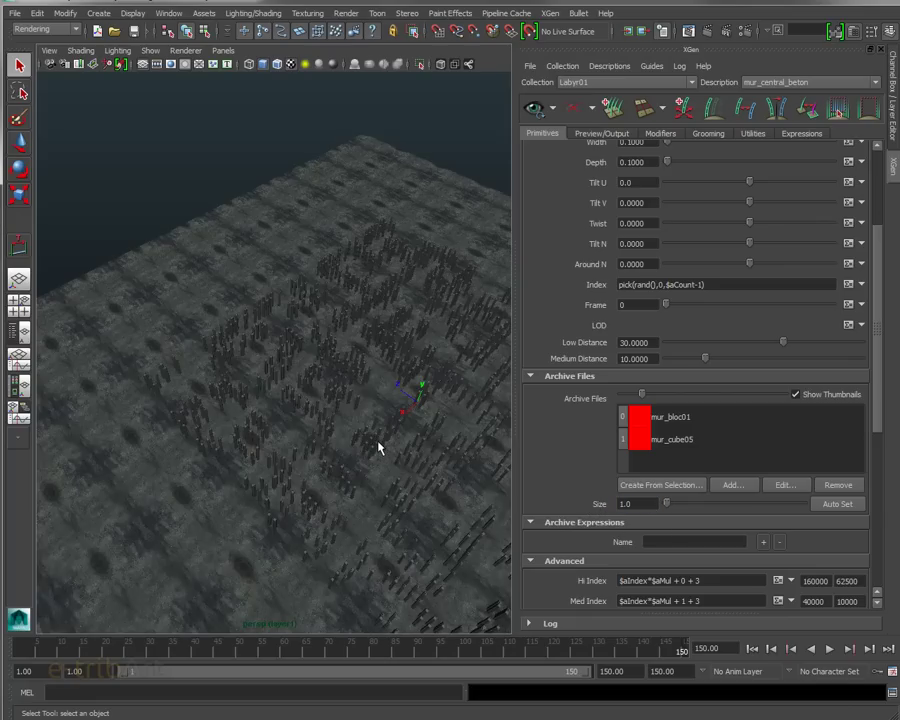
{"action": "scroll", "coordinate": [376, 440], "scroll_direction": "up", "scroll_amount": 2}
{"action": "scroll", "coordinate": [376, 436], "scroll_direction": "up", "scroll_amount": 2}
{"action": "scroll", "coordinate": [354, 421], "scroll_direction": "down", "scroll_amount": 2}
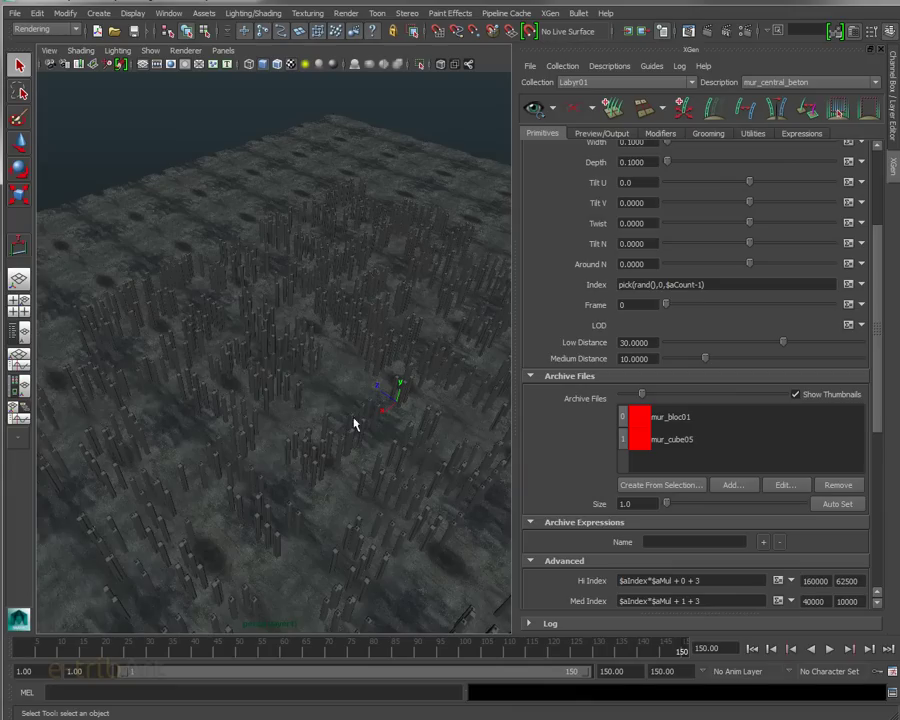
{"action": "left_click_drag", "start_coordinate": [630, 504], "coordinate": [585, 505]}
{"action": "type", "text": "0.8"}
{"action": "key", "text": "Return"}
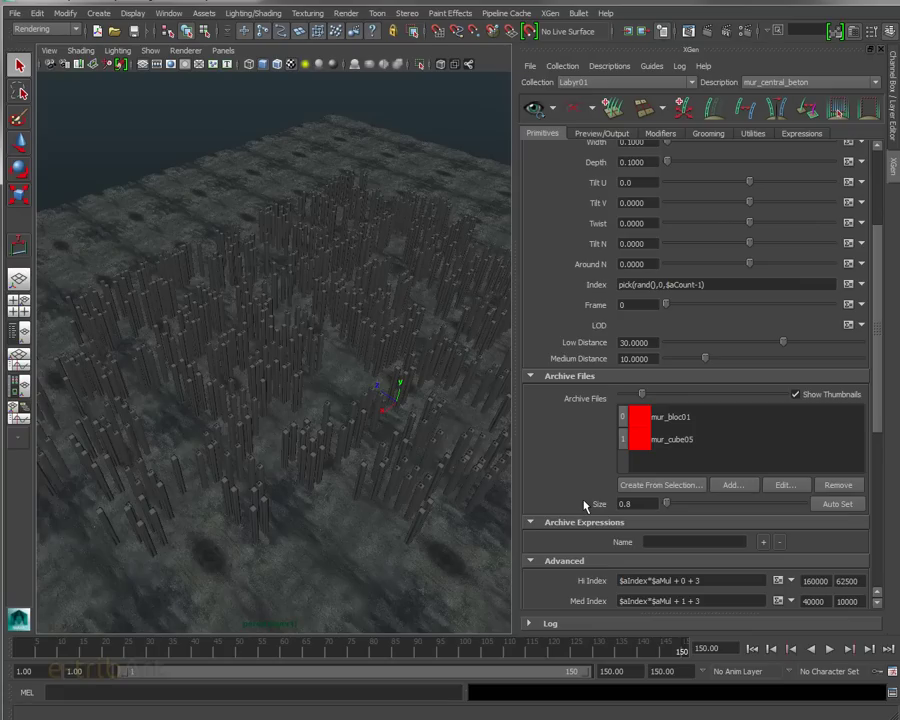
{"action": "left_click_drag", "start_coordinate": [632, 504], "coordinate": [612, 506]}
{"action": "type", "text": "1"}
{"action": "key", "text": "Return"}
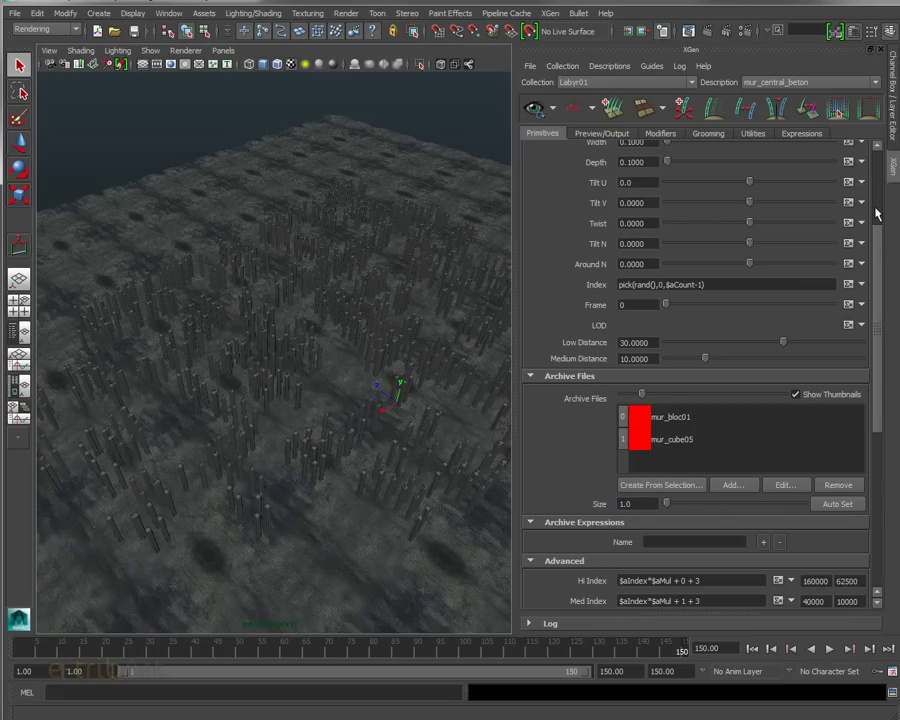
- Set the generator Spacing to 2.0 and view the sparser primitives from above
{"action": "scroll", "coordinate": [878, 207], "scroll_direction": "up", "scroll_amount": 3}
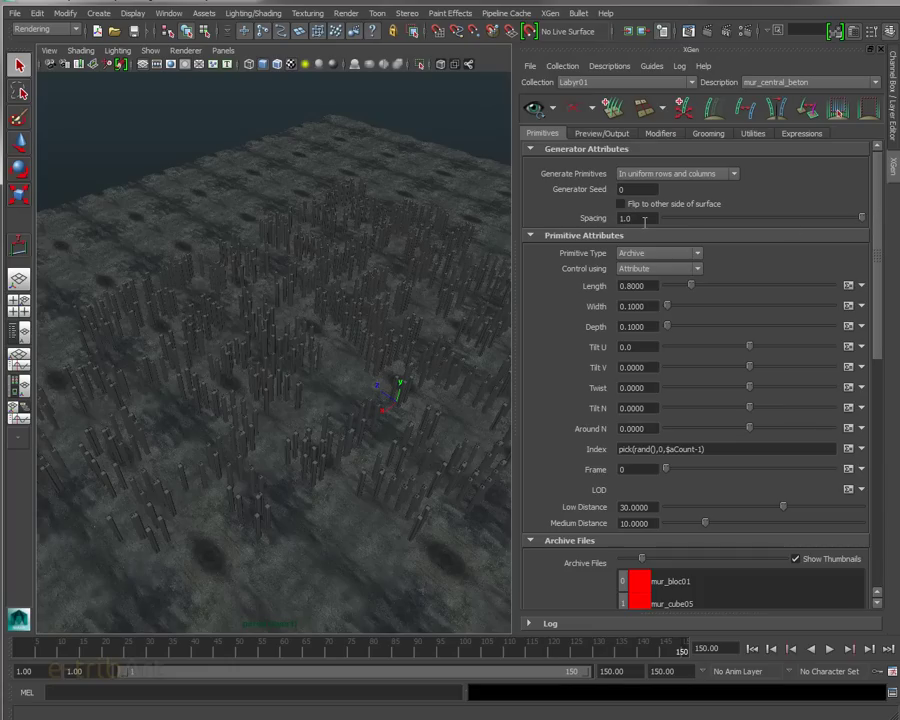
{"action": "left_click_drag", "start_coordinate": [645, 222], "coordinate": [607, 222]}
{"action": "type", "text": "2"}
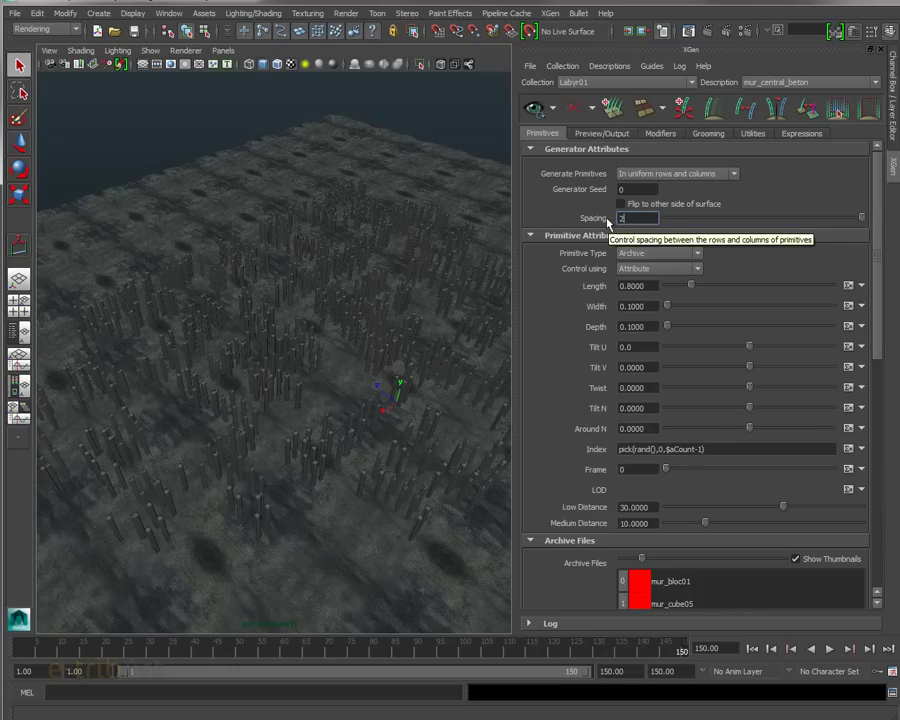
{"action": "key", "text": "Return"}
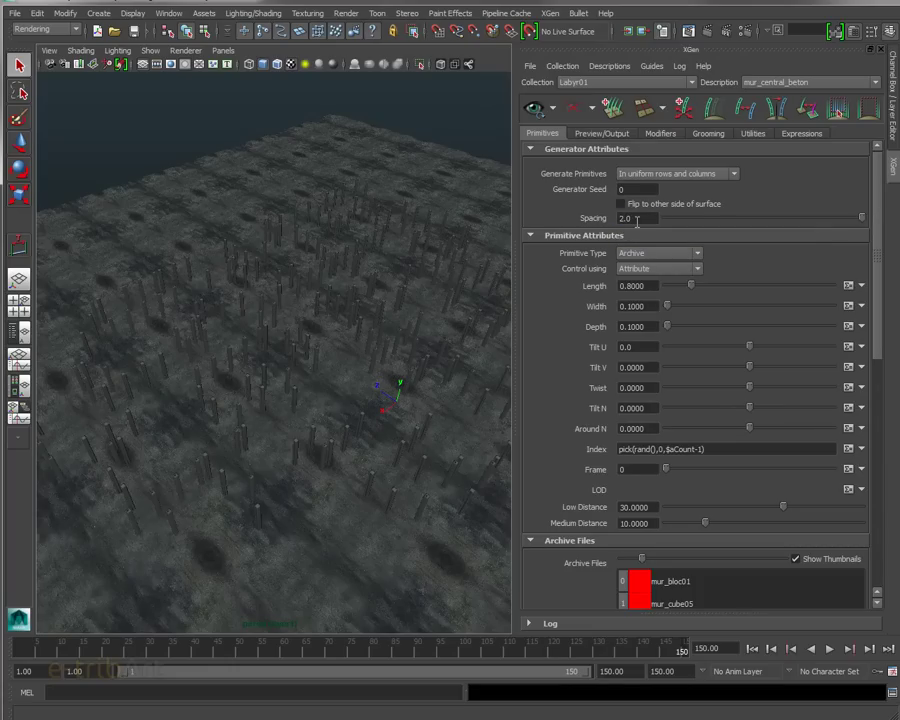
{"action": "mouse_move", "coordinate": [357, 355]}
{"action": "left_mouse_down", "text": "alt"}
{"action": "mouse_move", "coordinate": [303, 415]}
{"action": "mouse_move", "coordinate": [266, 426]}
{"action": "left_mouse_up", "text": "alt"}
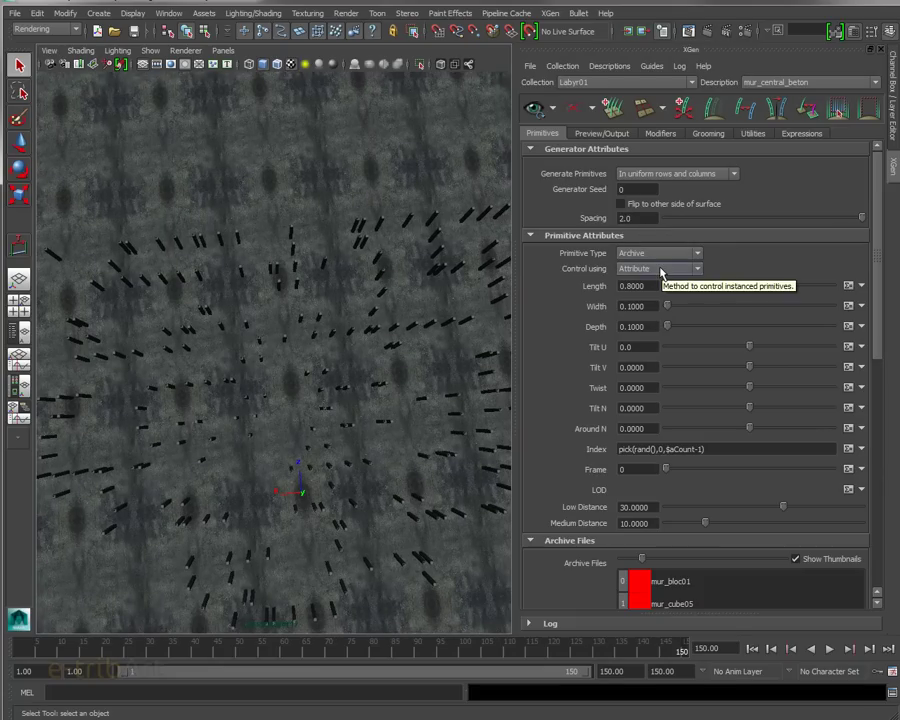
{"action": "left_click_drag", "start_coordinate": [281, 418], "coordinate": [307, 400], "text": "alt"}
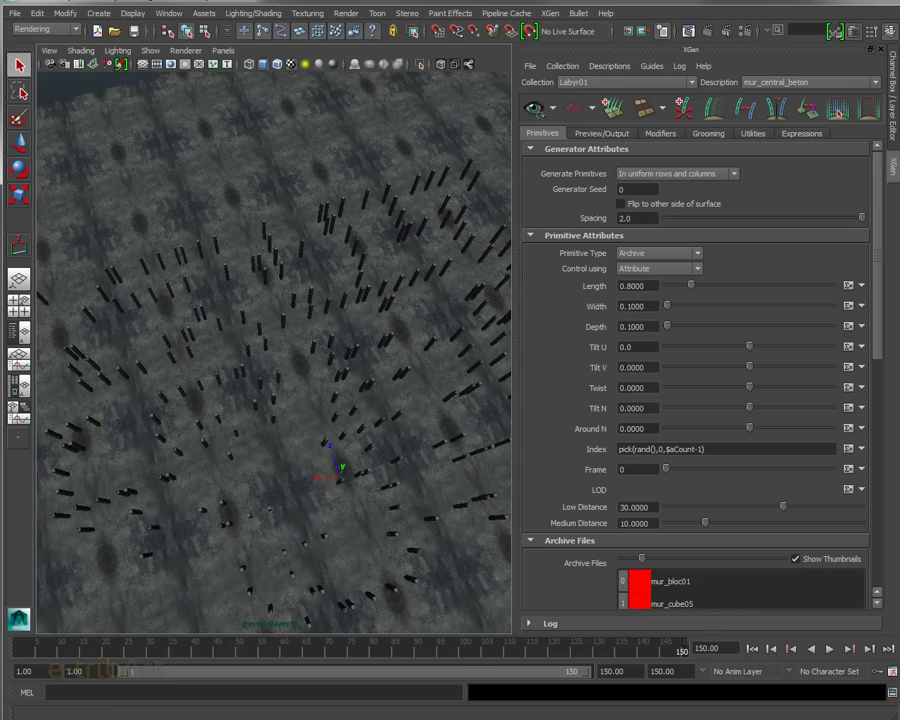
{"action": "scroll", "coordinate": [300, 420], "scroll_direction": "up", "scroll_amount": 3}
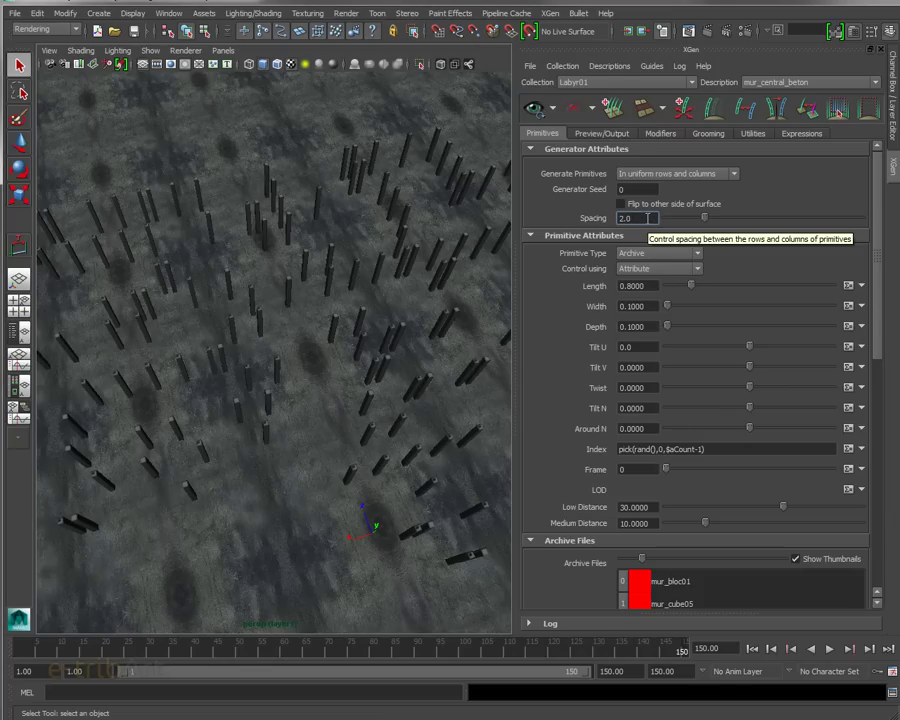
- Tighten the Spacing to 0.2 so the pillars pack into dense maze walls
{"action": "left_click_drag", "start_coordinate": [632, 218], "coordinate": [592, 216]}
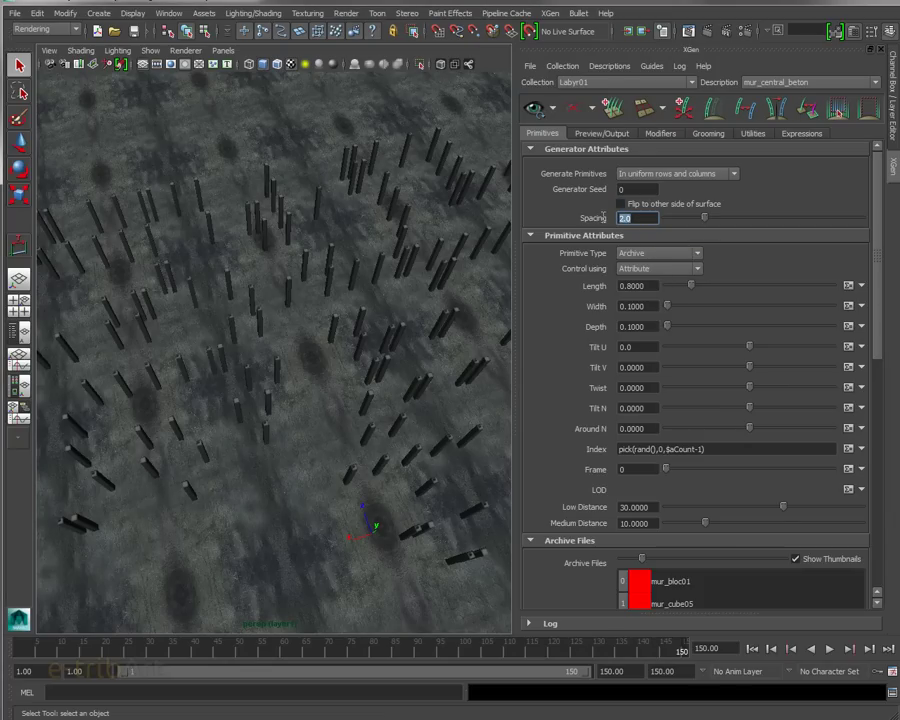
{"action": "type", "text": "0.2"}
{"action": "key", "text": "Return"}
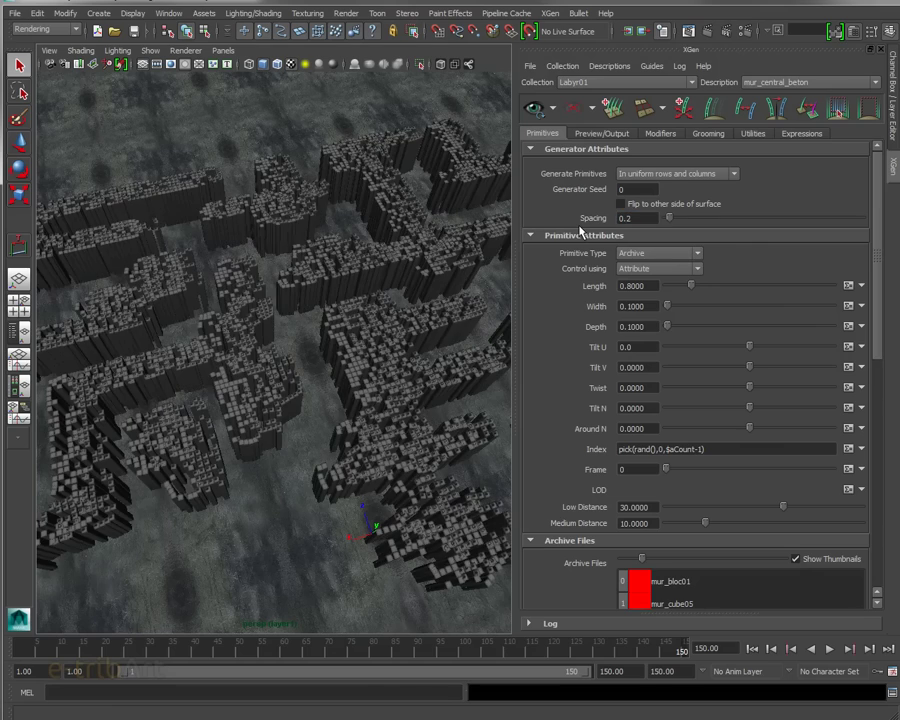
{"action": "mouse_move", "coordinate": [199, 400]}
{"action": "left_mouse_down", "text": "alt"}
{"action": "mouse_move", "coordinate": [270, 400]}
{"action": "mouse_move", "coordinate": [426, 356]}
{"action": "mouse_move", "coordinate": [332, 392]}
{"action": "mouse_move", "coordinate": [243, 386]}
{"action": "left_mouse_up", "text": "alt"}
{"action": "scroll", "coordinate": [243, 397], "scroll_direction": "up", "scroll_amount": 5}
{"action": "scroll", "coordinate": [243, 386], "scroll_direction": "down", "scroll_amount": 3}
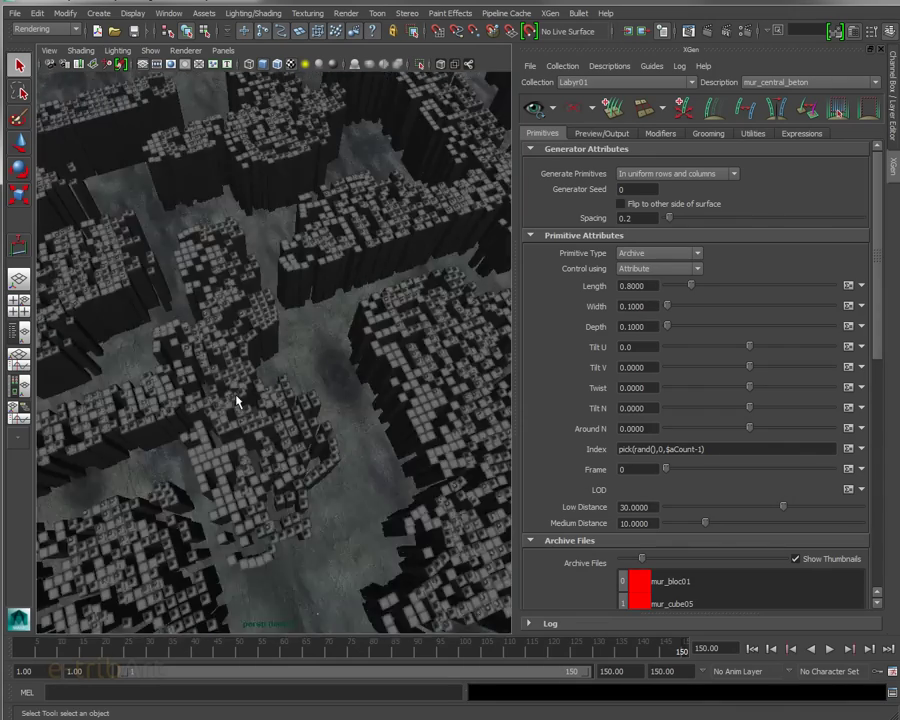
{"action": "scroll", "coordinate": [237, 394], "scroll_direction": "down", "scroll_amount": 3}
{"action": "mouse_move", "coordinate": [373, 377]}
{"action": "left_mouse_down", "text": "alt"}
{"action": "mouse_move", "coordinate": [365, 404]}
{"action": "mouse_move", "coordinate": [376, 396]}
{"action": "mouse_move", "coordinate": [354, 432]}
{"action": "mouse_move", "coordinate": [423, 397]}
{"action": "mouse_move", "coordinate": [398, 410]}
{"action": "mouse_move", "coordinate": [404, 416]}
{"action": "left_mouse_up", "text": "alt"}
{"action": "scroll", "coordinate": [369, 411], "scroll_direction": "down", "scroll_amount": 2}
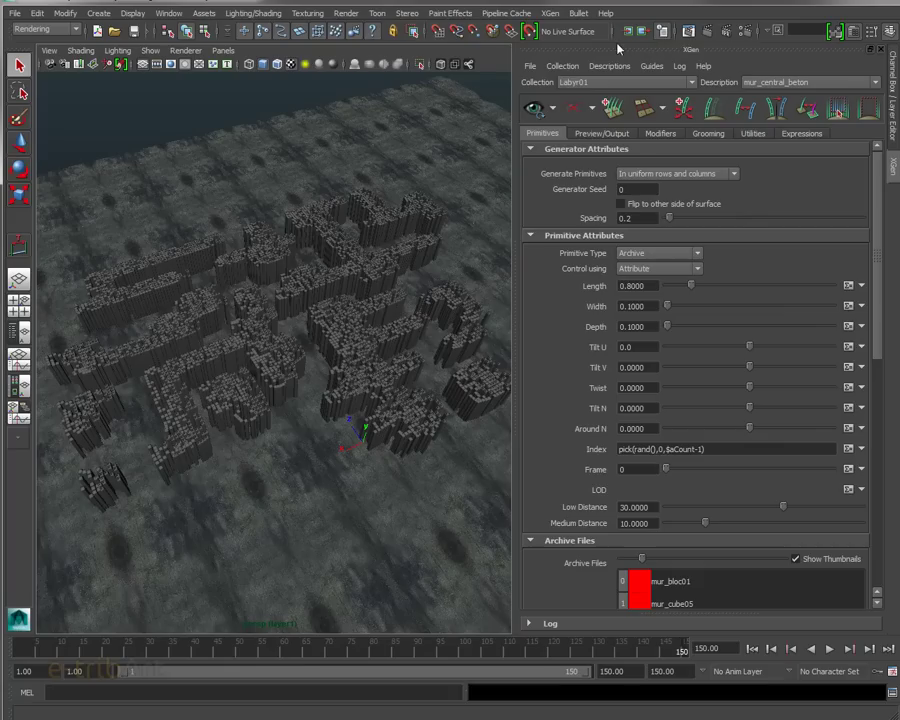
- Save the scene under the new version name labyrinthe07.mb, replacing labyrinthe06.mb
{"action": "left_click", "coordinate": [15, 13]}
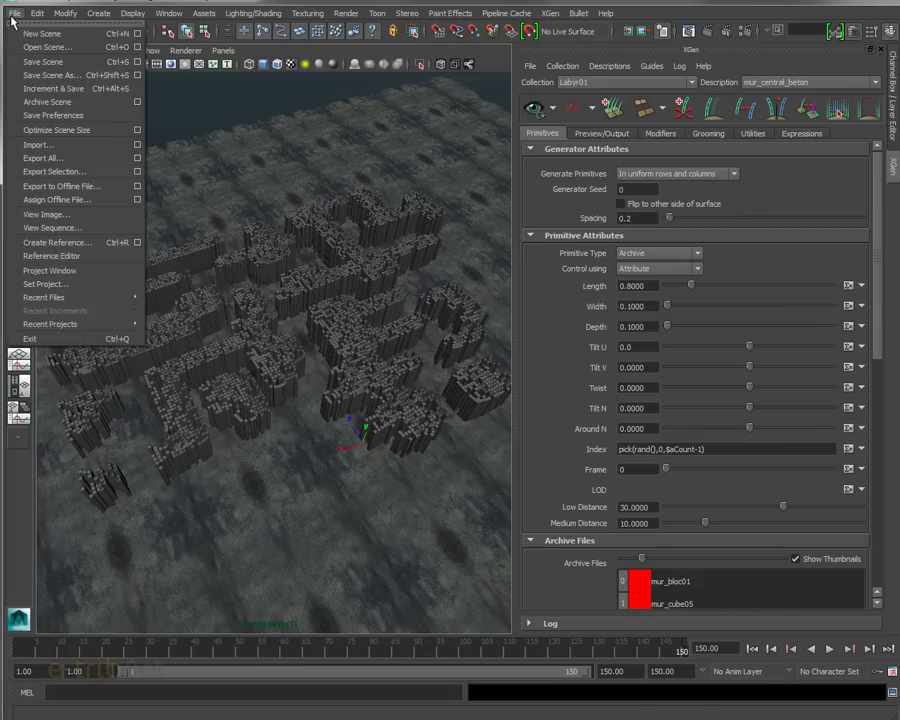
{"action": "left_click", "coordinate": [43, 75]}
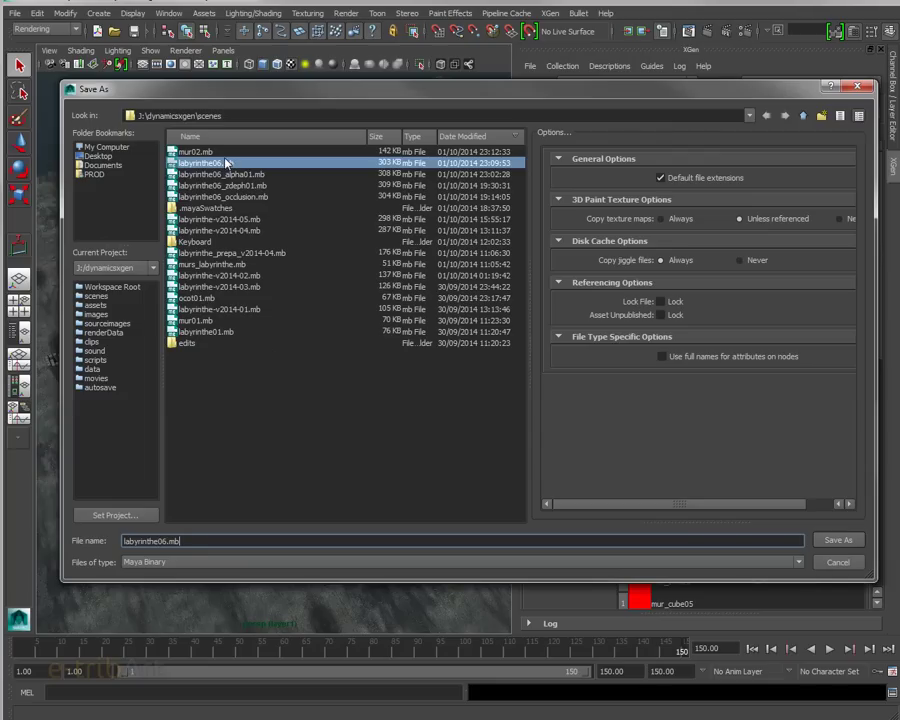
{"action": "left_click", "coordinate": [165, 541]}
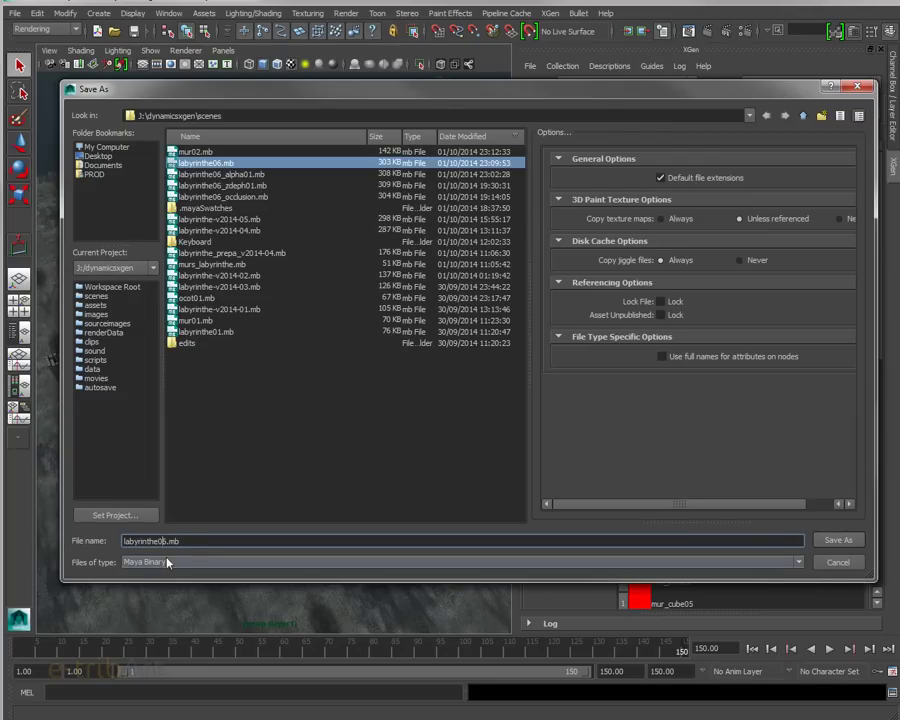
{"action": "key", "text": "BackSpace"}
{"action": "type", "text": "7"}
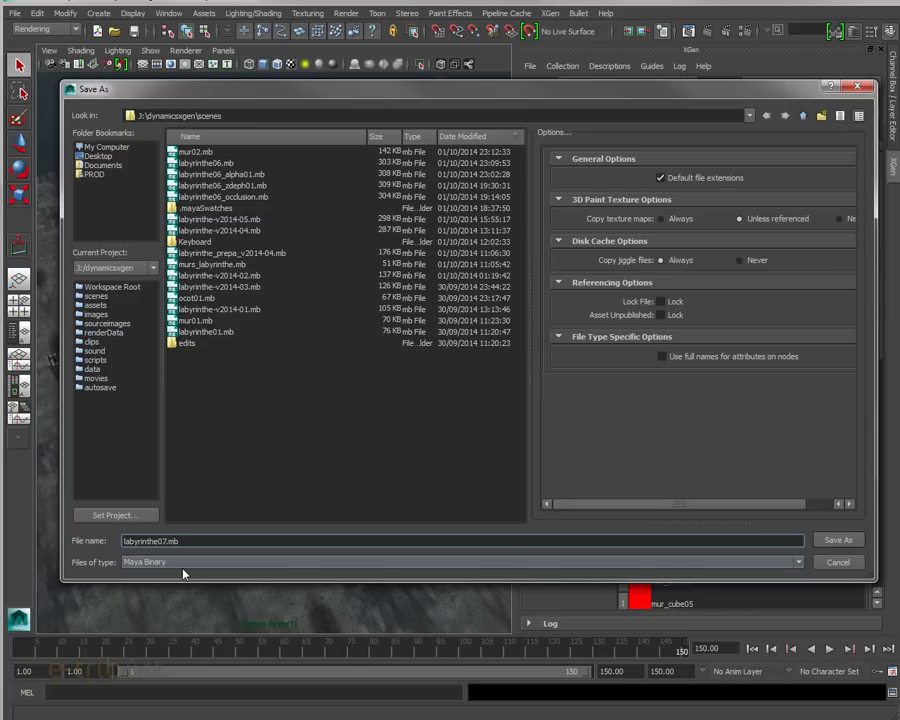
{"action": "key", "text": "Return"}
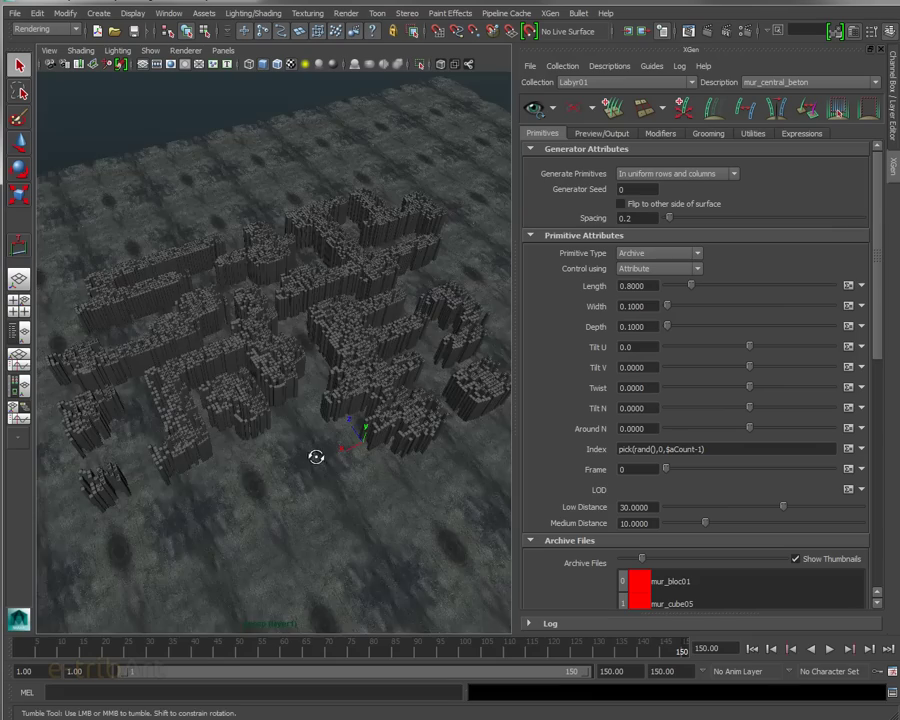
{"action": "scroll", "coordinate": [330, 438], "scroll_direction": "up", "scroll_amount": 3}
{"action": "scroll", "coordinate": [380, 462], "scroll_direction": "up", "scroll_amount": 3}
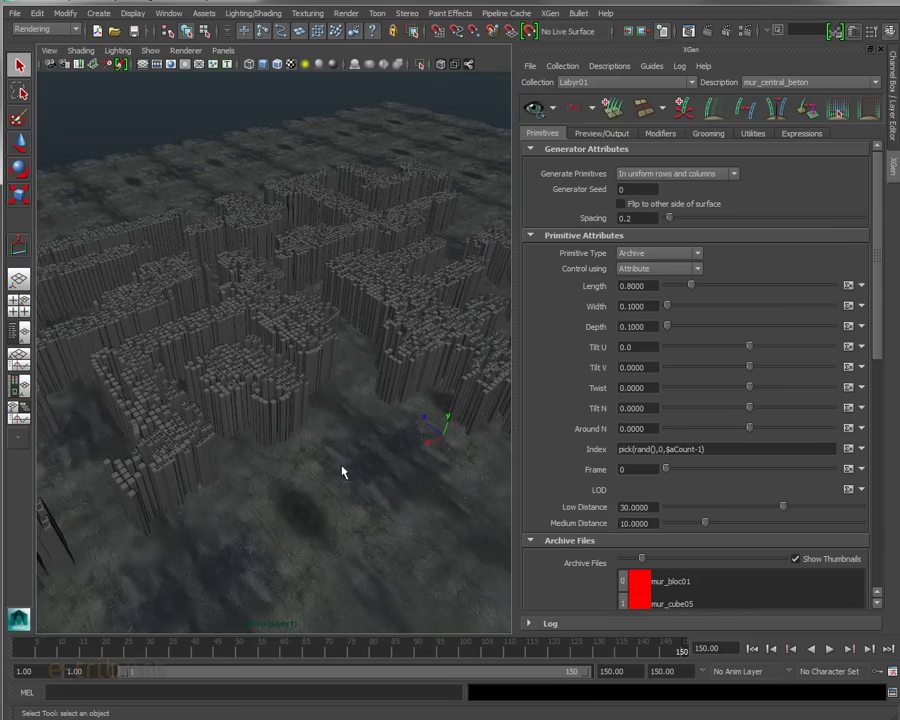
{"action": "mouse_move", "coordinate": [344, 472]}
{"action": "left_mouse_down", "text": "alt"}
{"action": "mouse_move", "coordinate": [363, 466]}
{"action": "mouse_move", "coordinate": [305, 468]}
{"action": "left_mouse_up", "text": "alt"}
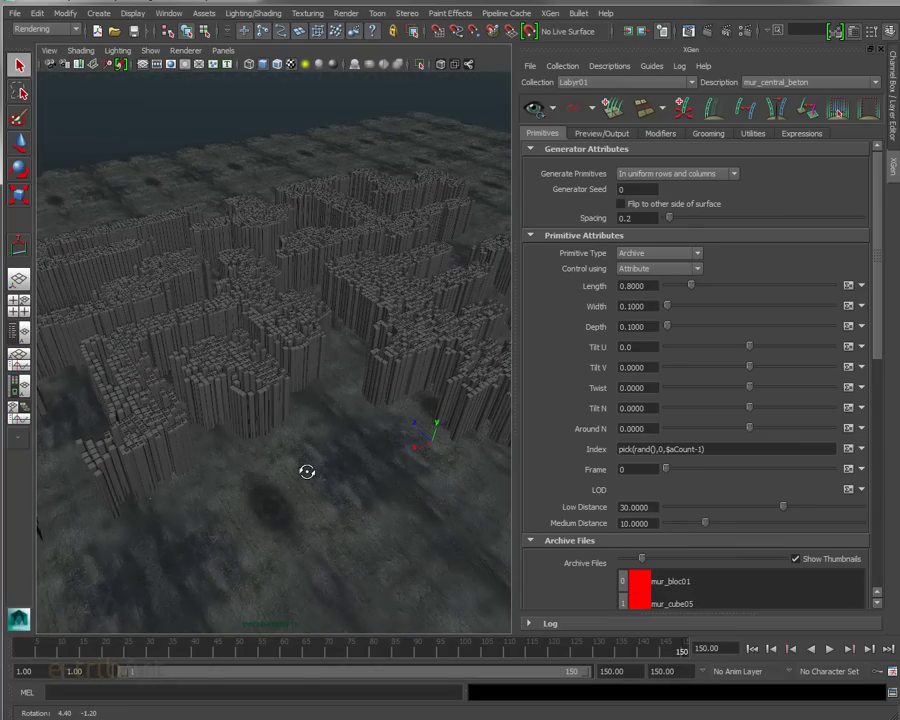
{"action": "left_click", "coordinate": [707, 33]}
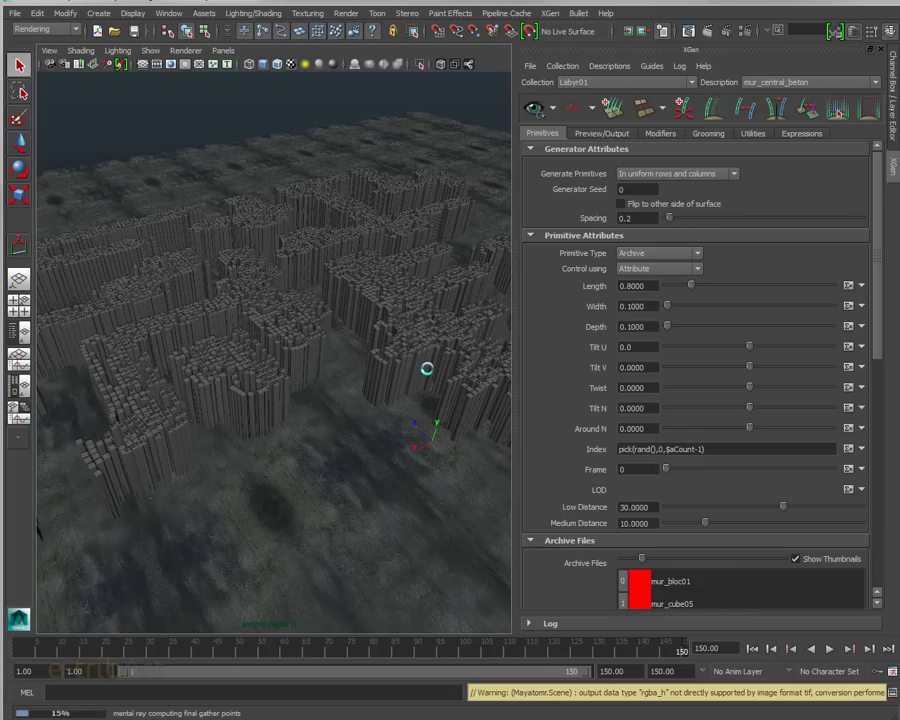
{"action": "key", "text": "Escape"}
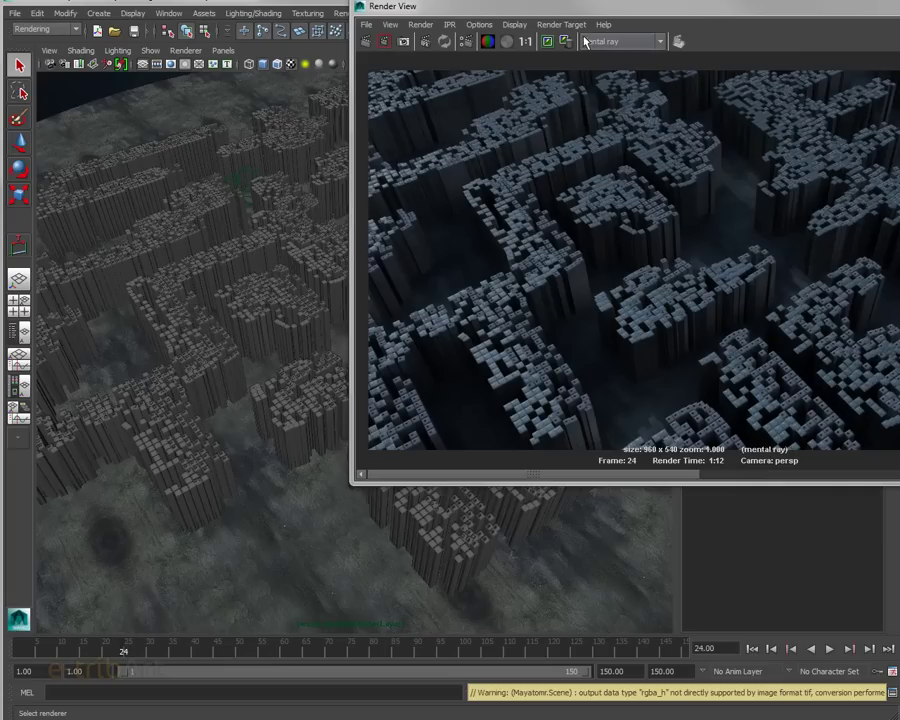
- Move the Render View out of the way and select the ground plane pPlane1
{"action": "left_click_drag", "start_coordinate": [598, 7], "coordinate": [593, 16]}
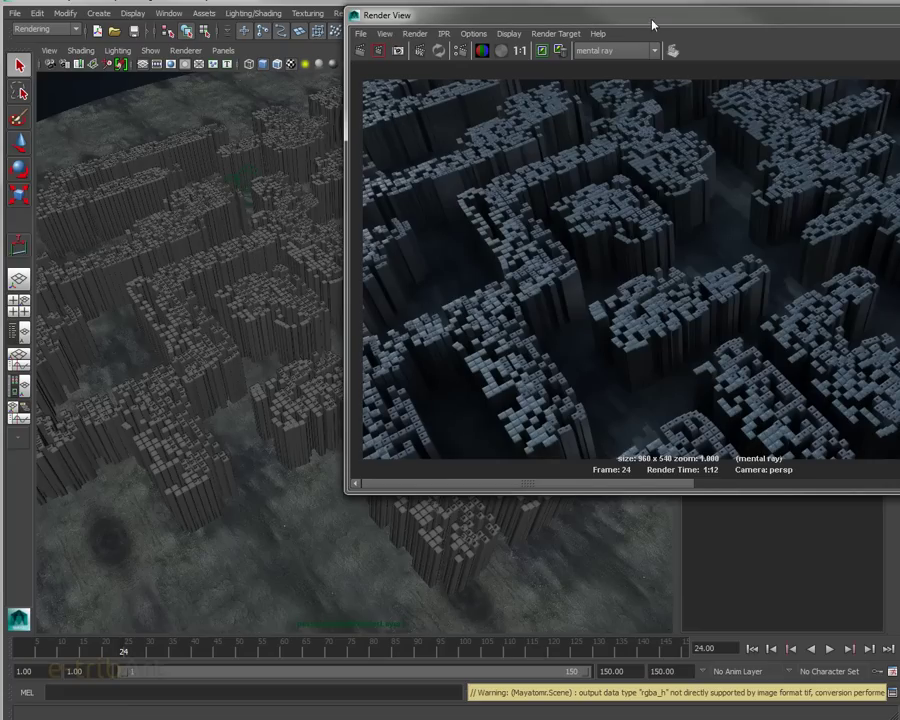
{"action": "left_click_drag", "start_coordinate": [652, 22], "coordinate": [467, 90]}
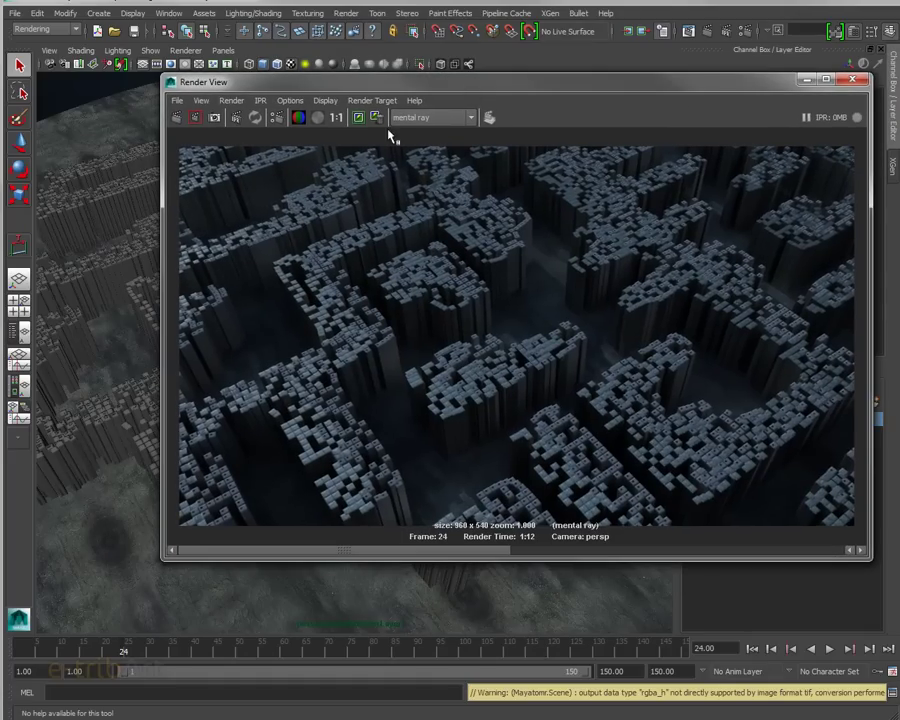
{"action": "mouse_move", "coordinate": [452, 82]}
{"action": "left_mouse_down"}
{"action": "mouse_move", "coordinate": [899, 135]}
{"action": "mouse_move", "coordinate": [449, 194]}
{"action": "mouse_move", "coordinate": [450, 244]}
{"action": "left_mouse_up"}
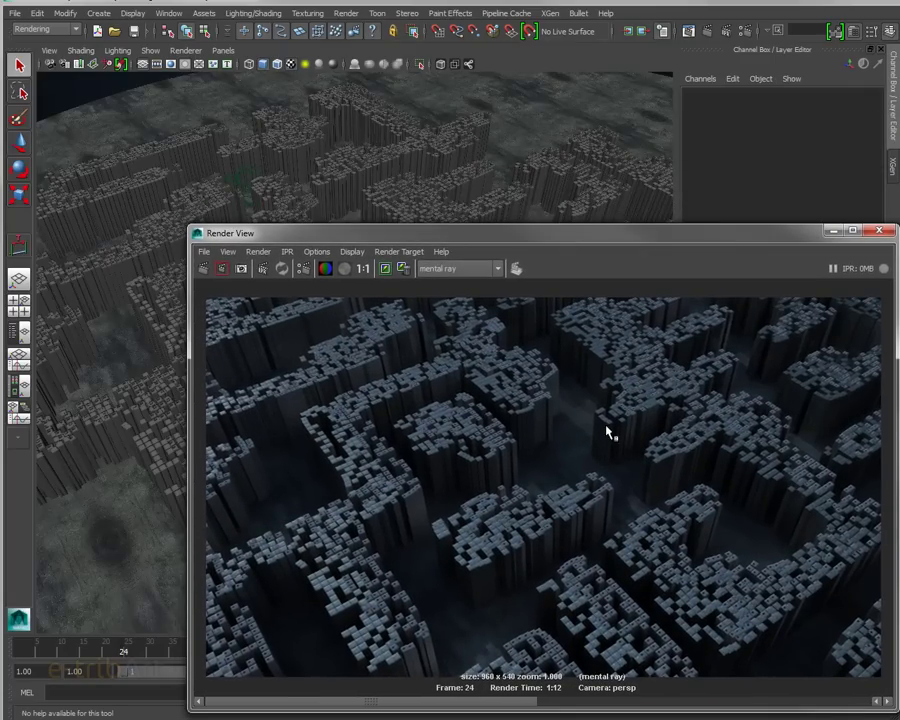
{"action": "left_click", "coordinate": [545, 167]}
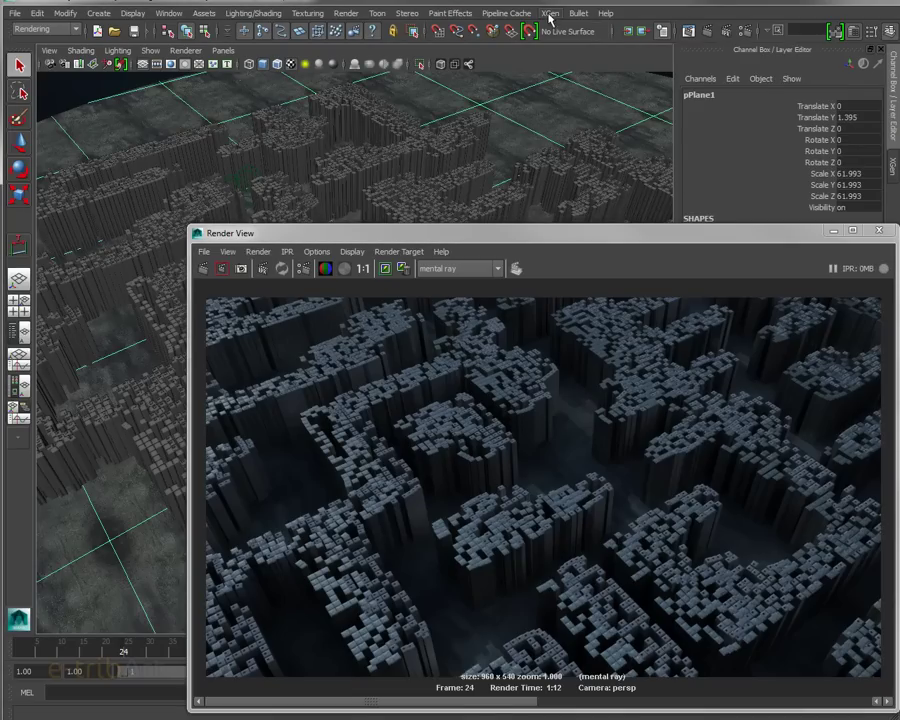
- Open the XGen editor for the plane and set the archive Spacing to 0.1
{"action": "left_click", "coordinate": [891, 163]}
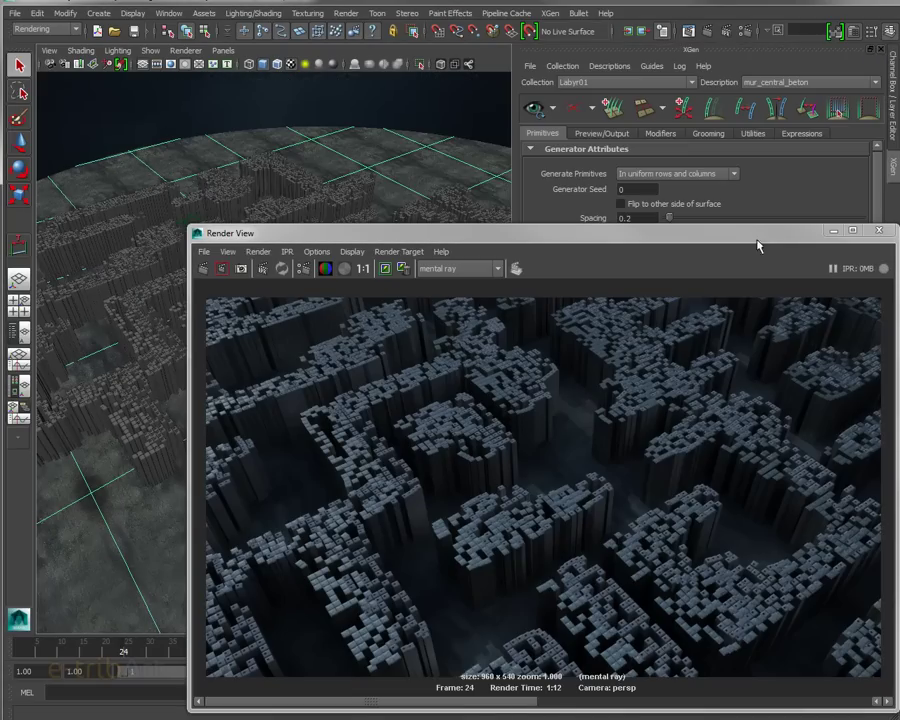
{"action": "mouse_move", "coordinate": [657, 241]}
{"action": "left_mouse_down"}
{"action": "mouse_move", "coordinate": [553, 392]}
{"action": "mouse_move", "coordinate": [466, 459]}
{"action": "left_mouse_up"}
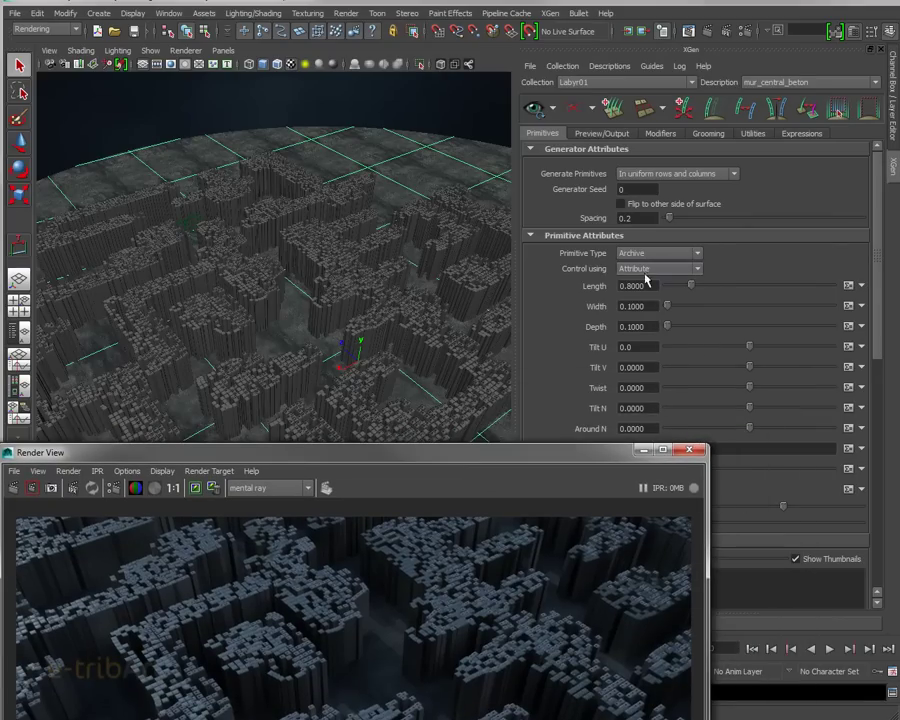
{"action": "left_click", "coordinate": [641, 218]}
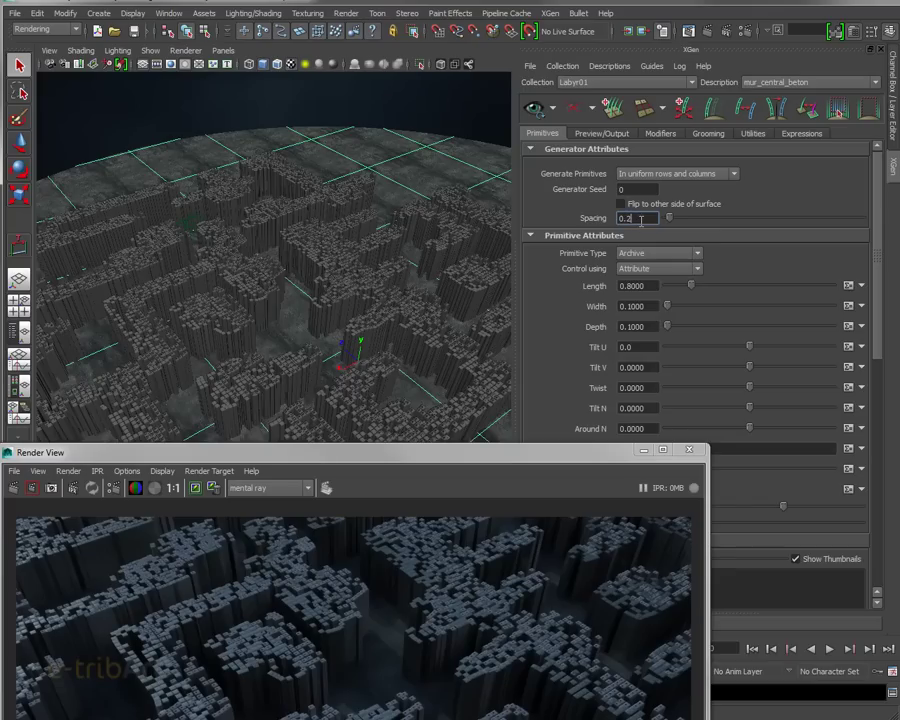
{"action": "left_click_drag", "start_coordinate": [641, 218], "coordinate": [607, 225]}
{"action": "type", "text": "0."}
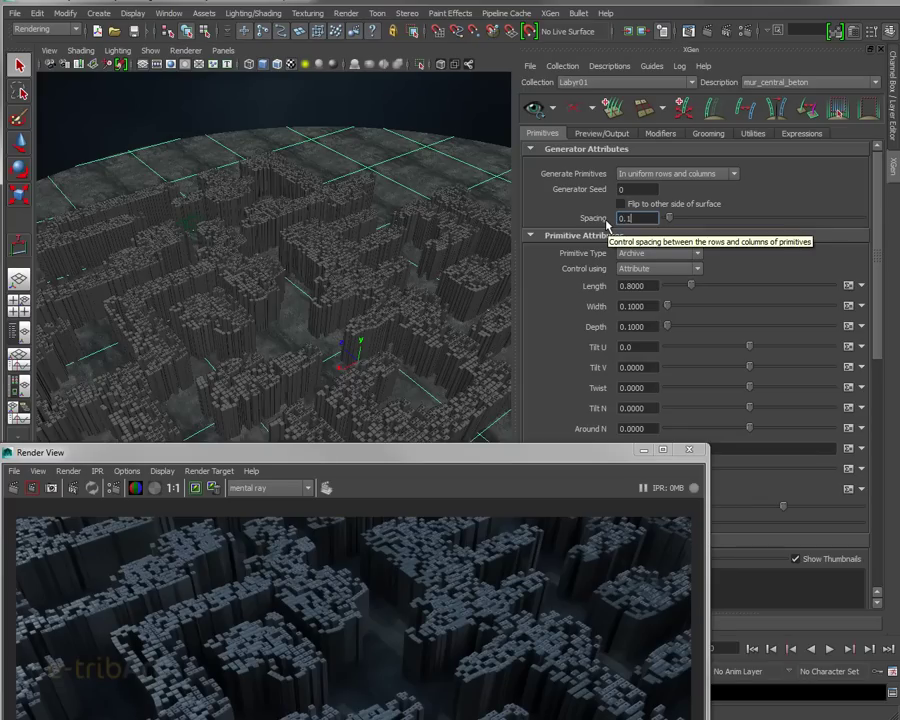
{"action": "key", "text": "Return"}
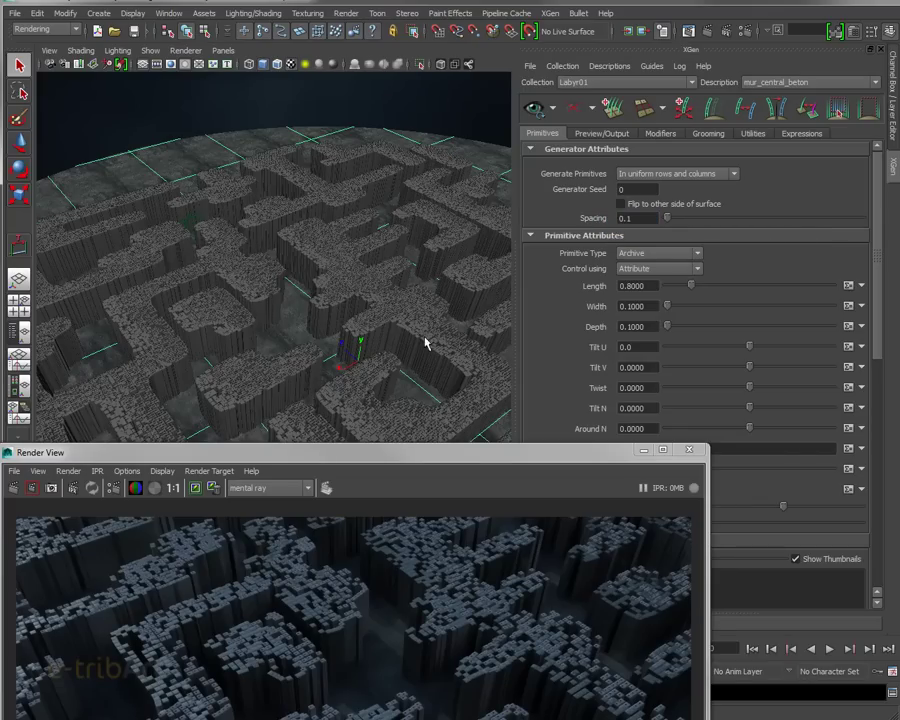
- Set the archive Width and Depth both to 0.05, then look down on the maze blocks
{"action": "mouse_move", "coordinate": [406, 311]}
{"action": "left_mouse_down", "text": "alt"}
{"action": "mouse_move", "coordinate": [365, 356]}
{"action": "mouse_move", "coordinate": [410, 298]}
{"action": "mouse_move", "coordinate": [342, 314]}
{"action": "mouse_move", "coordinate": [366, 303]}
{"action": "mouse_move", "coordinate": [349, 287]}
{"action": "mouse_move", "coordinate": [333, 315]}
{"action": "left_mouse_up", "text": "alt"}
{"action": "scroll", "coordinate": [331, 317], "scroll_direction": "up", "scroll_amount": 2}
{"action": "scroll", "coordinate": [320, 324], "scroll_direction": "up", "scroll_amount": 2}
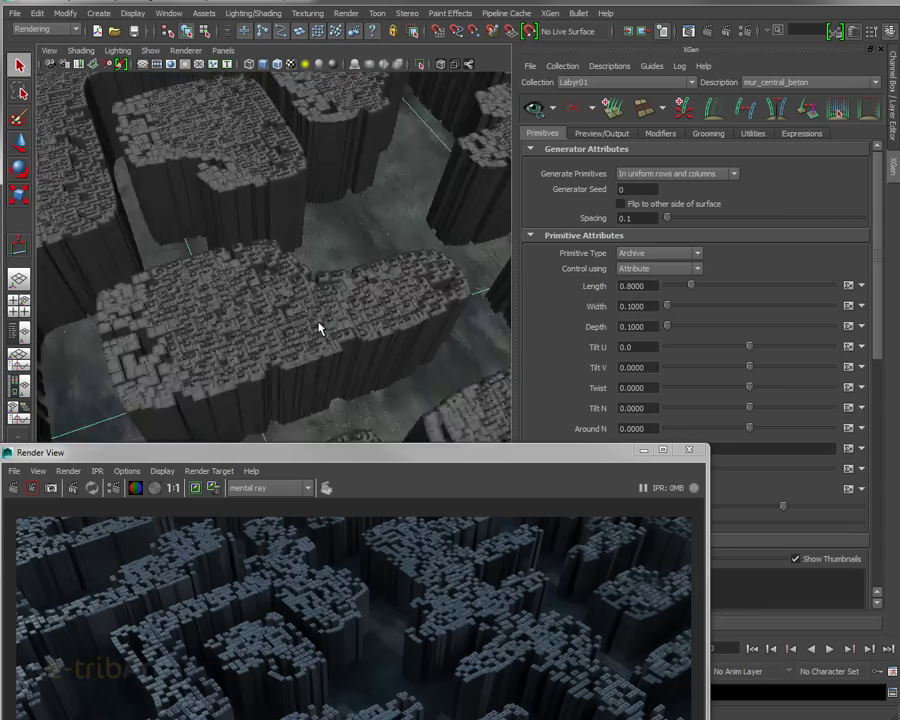
{"action": "scroll", "coordinate": [320, 324], "scroll_direction": "up", "scroll_amount": 2}
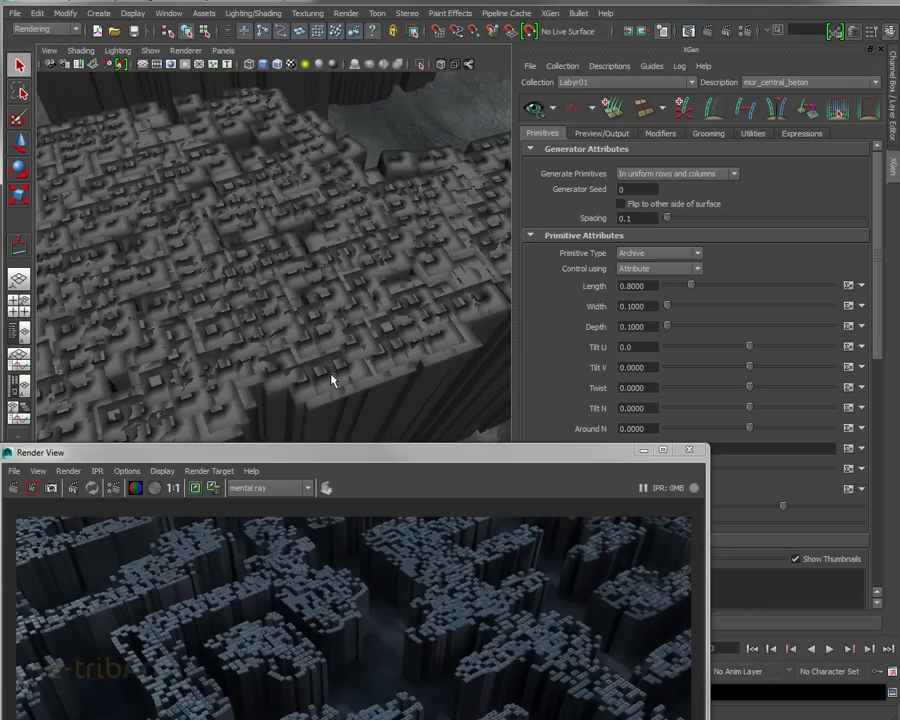
{"action": "left_click", "coordinate": [648, 307]}
{"action": "left_click_drag", "start_coordinate": [650, 307], "coordinate": [594, 310]}
{"action": "type", "text": "0."}
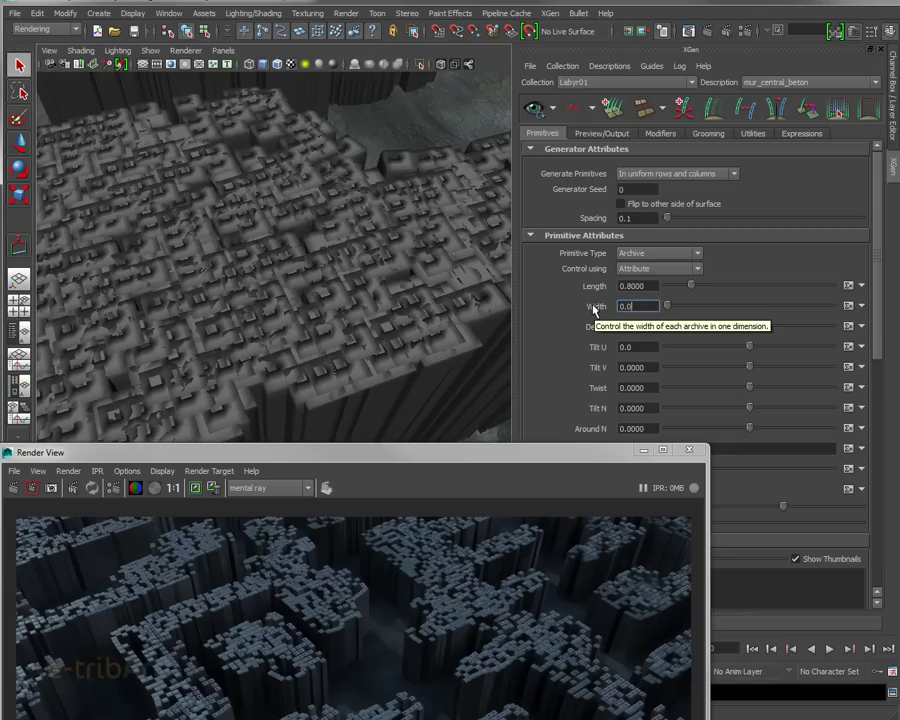
{"action": "key", "text": "Return"}
{"action": "key", "text": "Tab"}
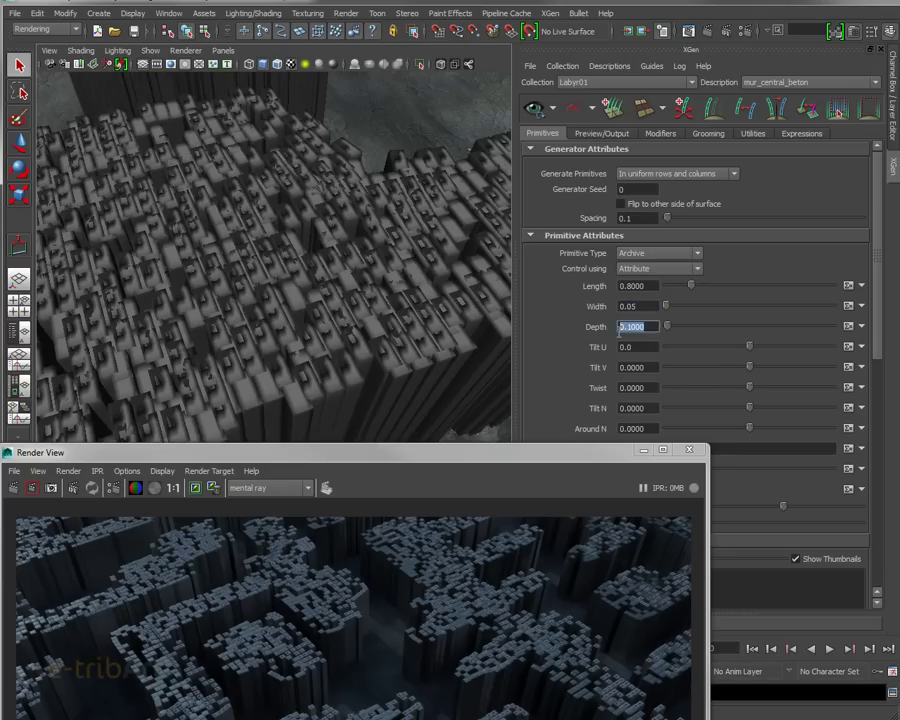
{"action": "type", "text": "0.05"}
{"action": "key", "text": "Return"}
{"action": "scroll", "coordinate": [313, 340], "scroll_direction": "up", "scroll_amount": 3}
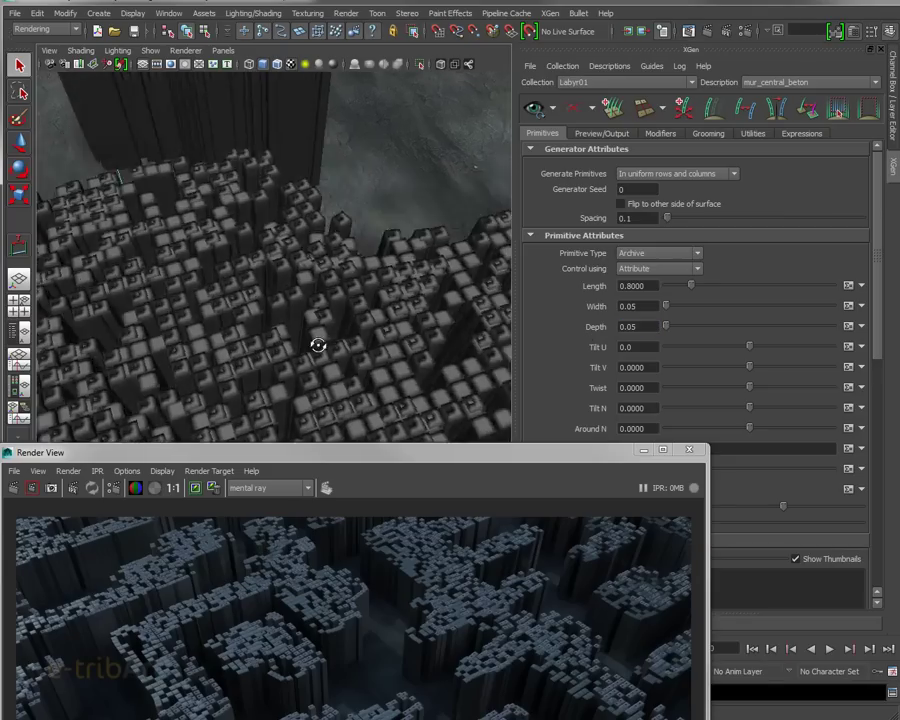
{"action": "scroll", "coordinate": [315, 345], "scroll_direction": "up", "scroll_amount": 3}
{"action": "scroll", "coordinate": [298, 355], "scroll_direction": "up", "scroll_amount": 3}
{"action": "scroll", "coordinate": [298, 352], "scroll_direction": "down", "scroll_amount": 1}
{"action": "scroll", "coordinate": [320, 340], "scroll_direction": "down", "scroll_amount": 3}
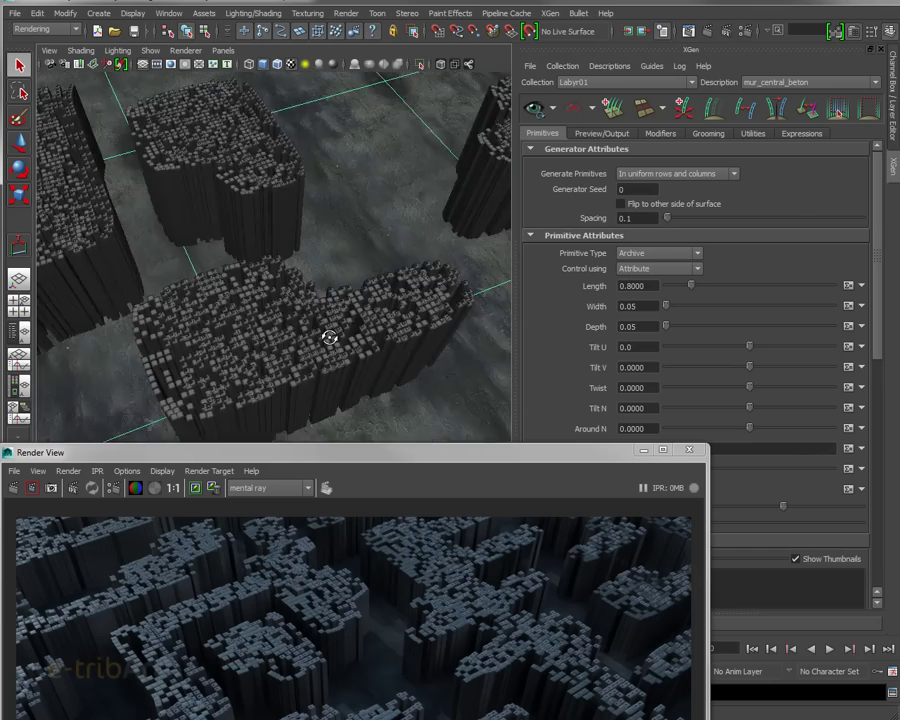
{"action": "scroll", "coordinate": [331, 333], "scroll_direction": "down", "scroll_amount": 3}
{"action": "scroll", "coordinate": [333, 333], "scroll_direction": "down", "scroll_amount": 2}
{"action": "mouse_move", "coordinate": [334, 333]}
{"action": "left_mouse_down", "text": "alt"}
{"action": "mouse_move", "coordinate": [352, 304]}
{"action": "mouse_move", "coordinate": [296, 314]}
{"action": "mouse_move", "coordinate": [362, 334]}
{"action": "left_mouse_up", "text": "alt"}
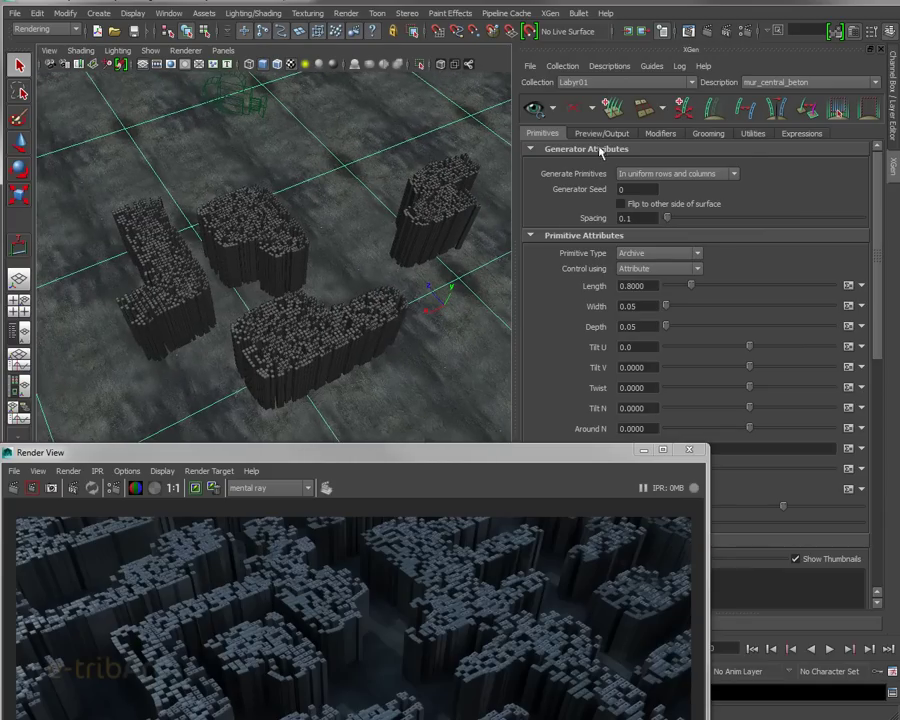
- Drop the preview Percent to 10.715 and reposition the render preview to check the viewport
{"action": "left_click", "coordinate": [601, 133]}
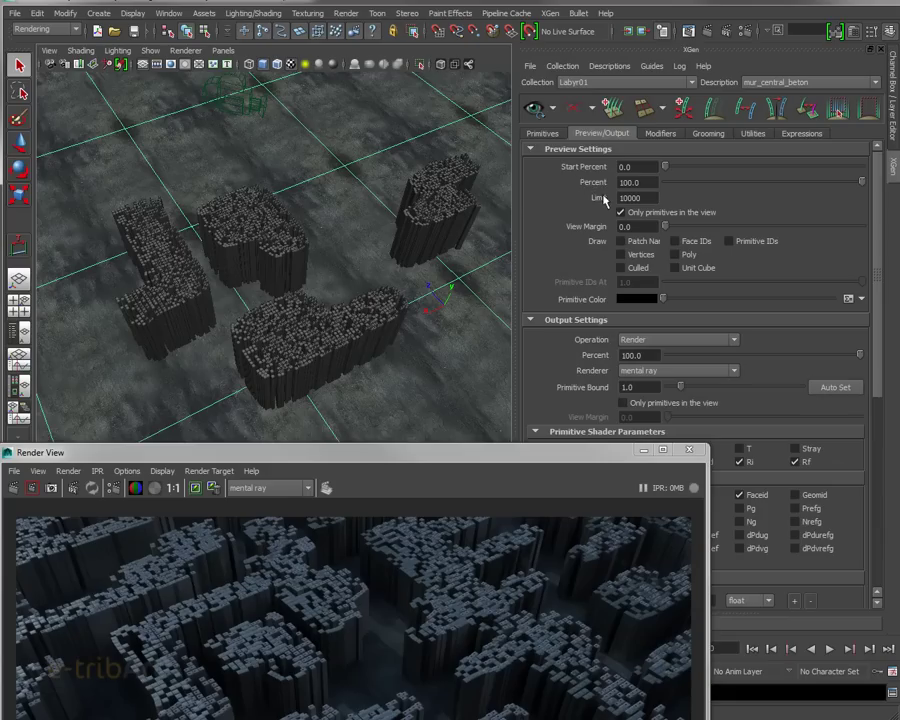
{"action": "left_click_drag", "start_coordinate": [707, 182], "coordinate": [686, 183]}
{"action": "scroll", "coordinate": [334, 287], "scroll_direction": "down", "scroll_amount": 3}
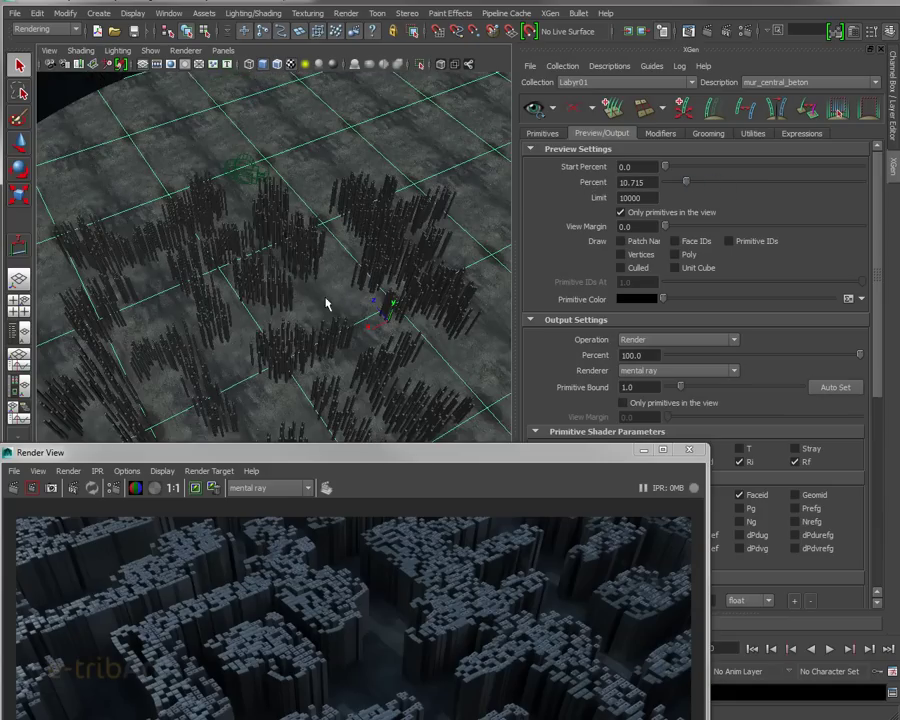
{"action": "mouse_move", "coordinate": [326, 303]}
{"action": "left_mouse_down", "text": "alt"}
{"action": "mouse_move", "coordinate": [398, 267]}
{"action": "mouse_move", "coordinate": [396, 277]}
{"action": "mouse_move", "coordinate": [298, 300]}
{"action": "mouse_move", "coordinate": [374, 294]}
{"action": "mouse_move", "coordinate": [368, 314]}
{"action": "mouse_move", "coordinate": [337, 337]}
{"action": "mouse_move", "coordinate": [341, 308]}
{"action": "left_mouse_up", "text": "alt"}
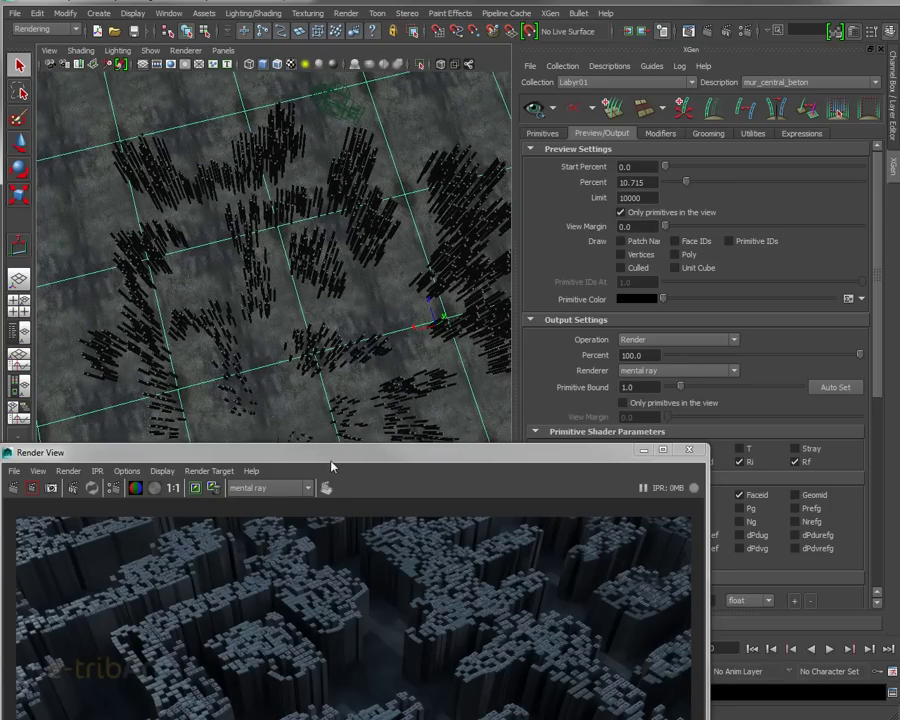
{"action": "left_click_drag", "start_coordinate": [331, 466], "coordinate": [394, 260]}
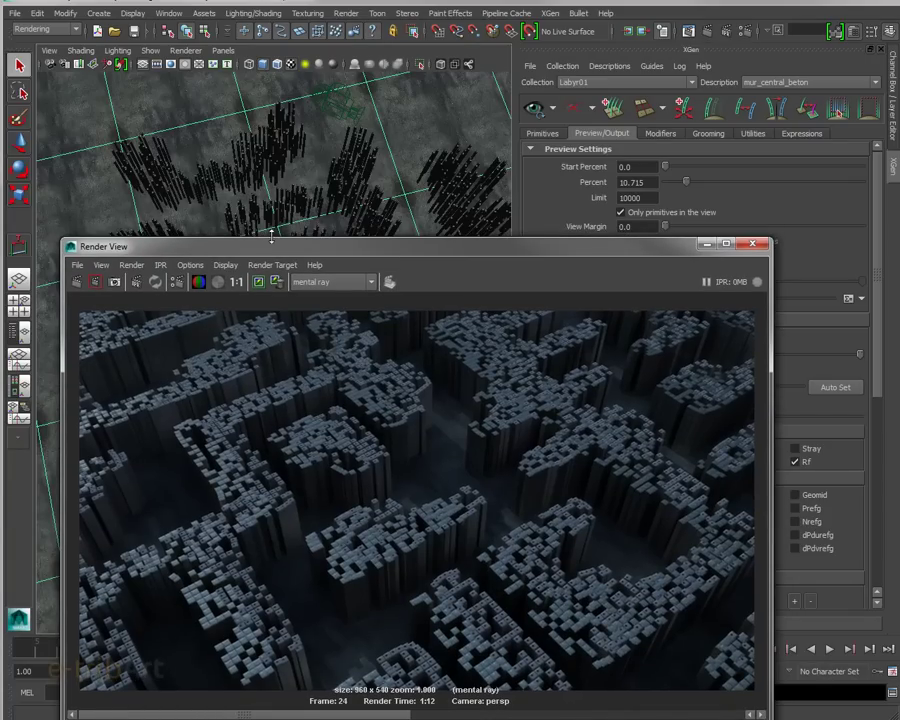
{"action": "left_click_drag", "start_coordinate": [272, 246], "coordinate": [246, 387]}
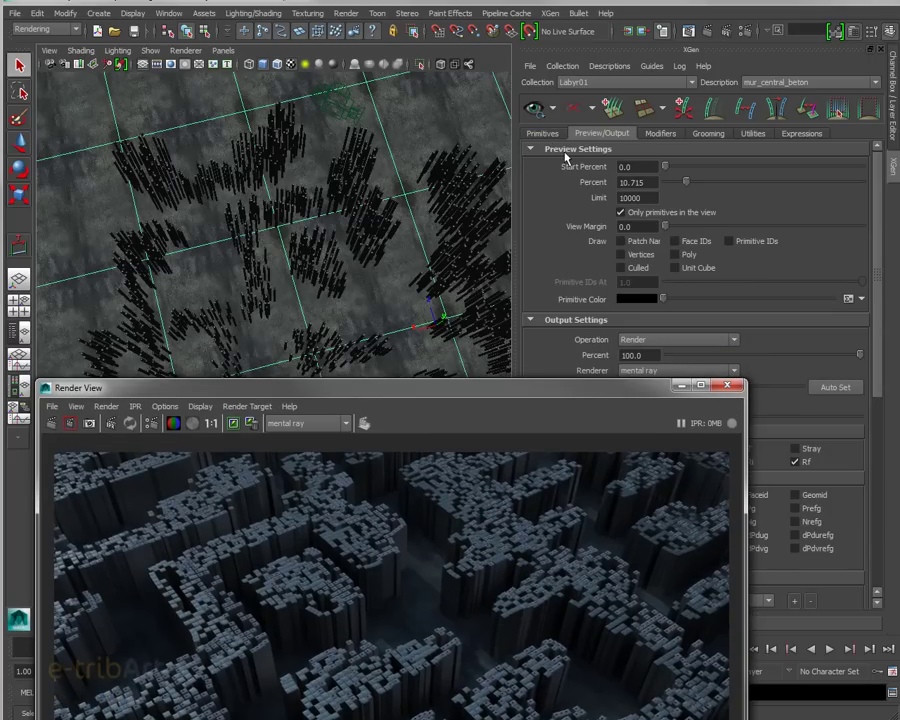
- Set the primitive Spacing back to 0.2, with Width and Depth at 0.1
{"action": "left_click", "coordinate": [542, 133]}
{"action": "double_click", "coordinate": [637, 217]}
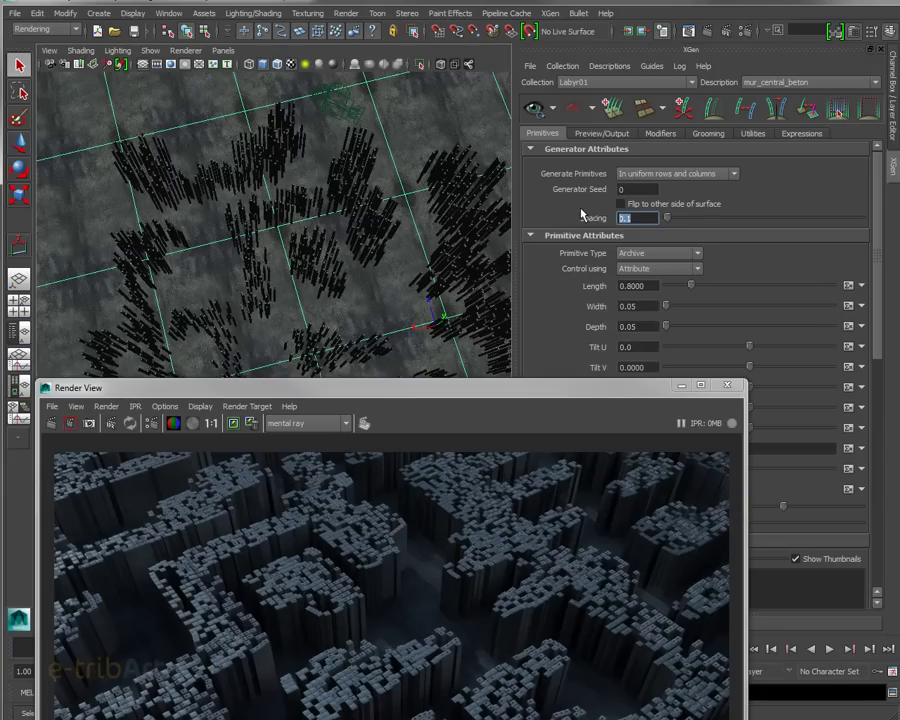
{"action": "type", "text": "0.2"}
{"action": "key", "text": "Return"}
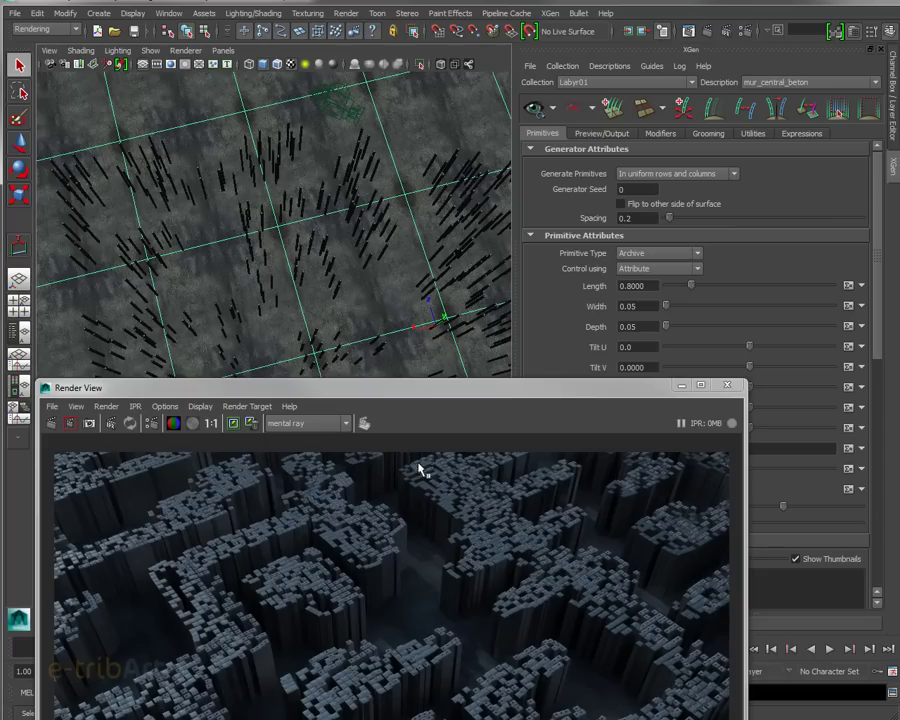
{"action": "left_click_drag", "start_coordinate": [640, 306], "coordinate": [589, 305]}
{"action": "type", "text": "0.1"}
{"action": "key", "text": "Return"}
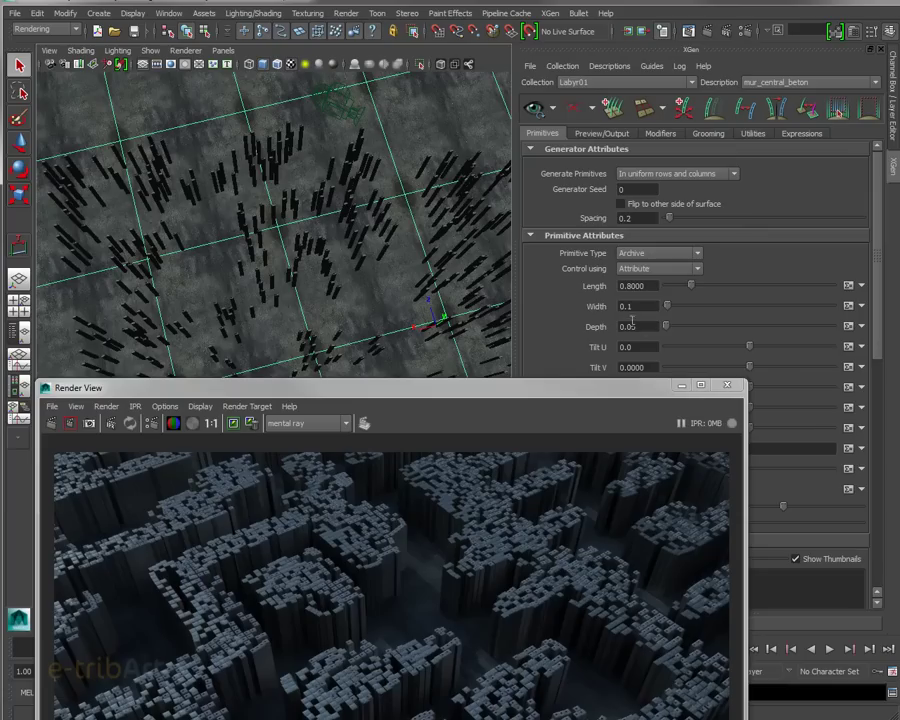
{"action": "left_click_drag", "start_coordinate": [640, 326], "coordinate": [564, 322]}
{"action": "type", "text": "0.1"}
{"action": "key", "text": "Return"}
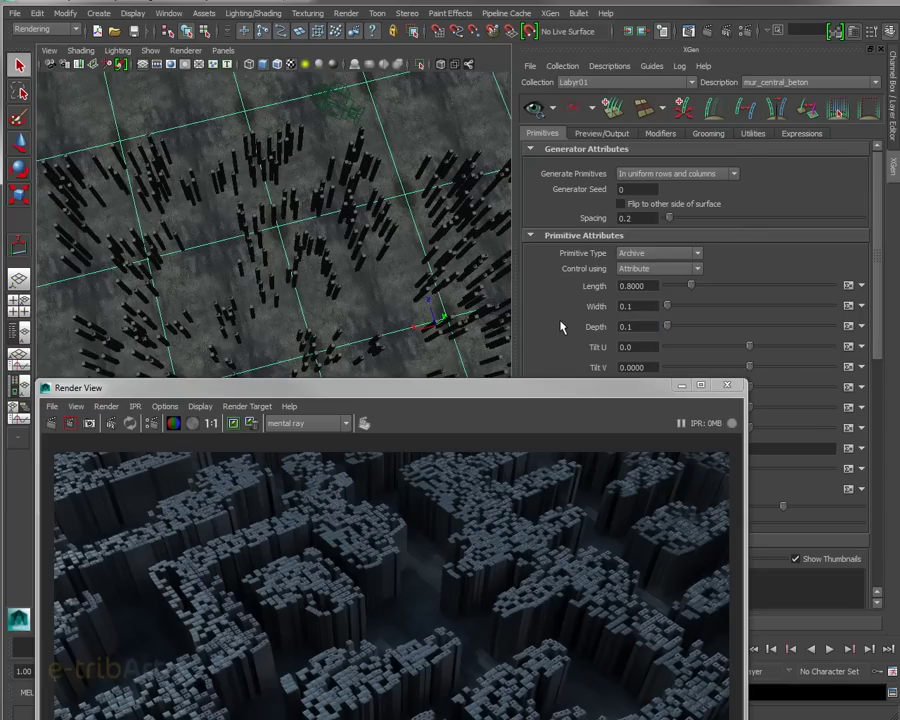
- Move the Render View aside and orbit around the grid of columns
{"action": "mouse_move", "coordinate": [510, 392]}
{"action": "left_mouse_down"}
{"action": "mouse_move", "coordinate": [566, 200]}
{"action": "mouse_move", "coordinate": [551, 187]}
{"action": "mouse_move", "coordinate": [569, 378]}
{"action": "mouse_move", "coordinate": [511, 477]}
{"action": "left_mouse_up"}
{"action": "scroll", "coordinate": [414, 380], "scroll_direction": "down", "scroll_amount": 2}
{"action": "scroll", "coordinate": [442, 348], "scroll_direction": "down", "scroll_amount": 5}
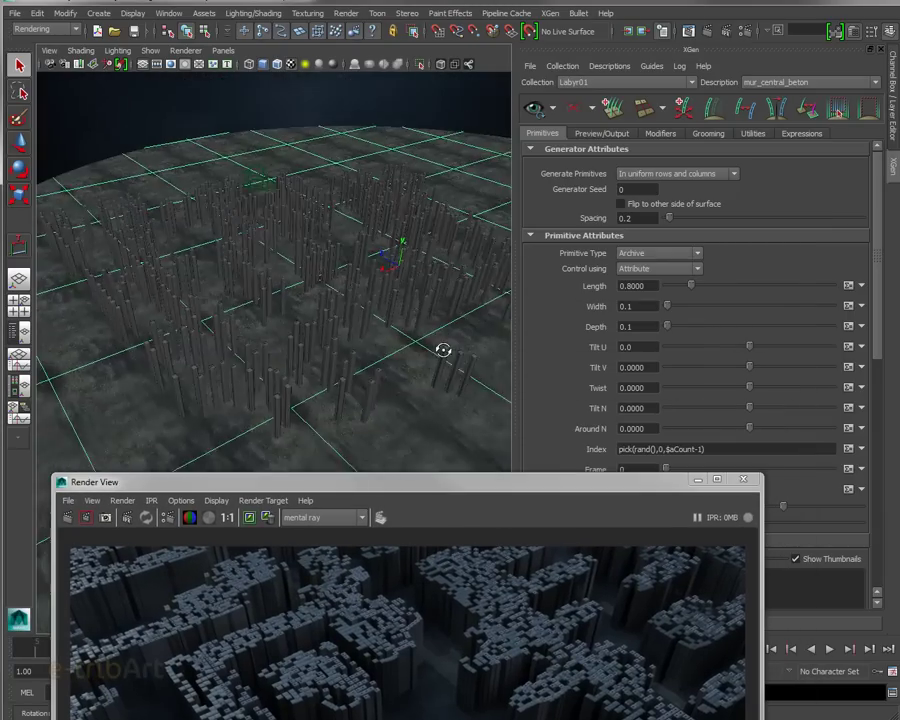
{"action": "scroll", "coordinate": [452, 352], "scroll_direction": "down", "scroll_amount": 5}
{"action": "mouse_move", "coordinate": [436, 350]}
{"action": "left_mouse_down", "text": "alt"}
{"action": "mouse_move", "coordinate": [404, 386]}
{"action": "mouse_move", "coordinate": [400, 356]}
{"action": "mouse_move", "coordinate": [396, 366]}
{"action": "left_mouse_up", "text": "alt"}
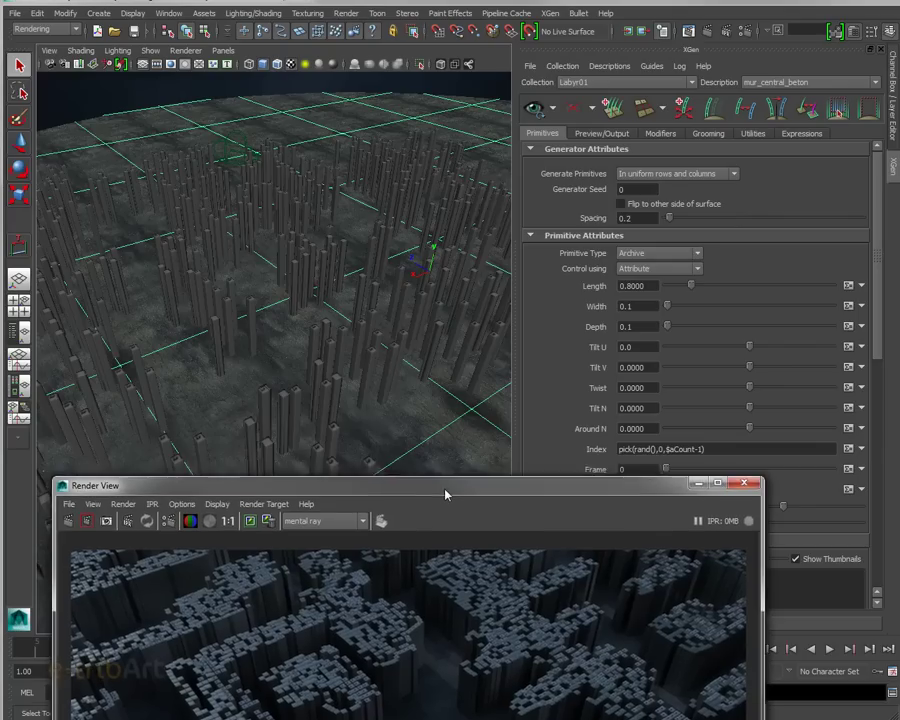
{"action": "left_click_drag", "start_coordinate": [445, 490], "coordinate": [899, 488]}
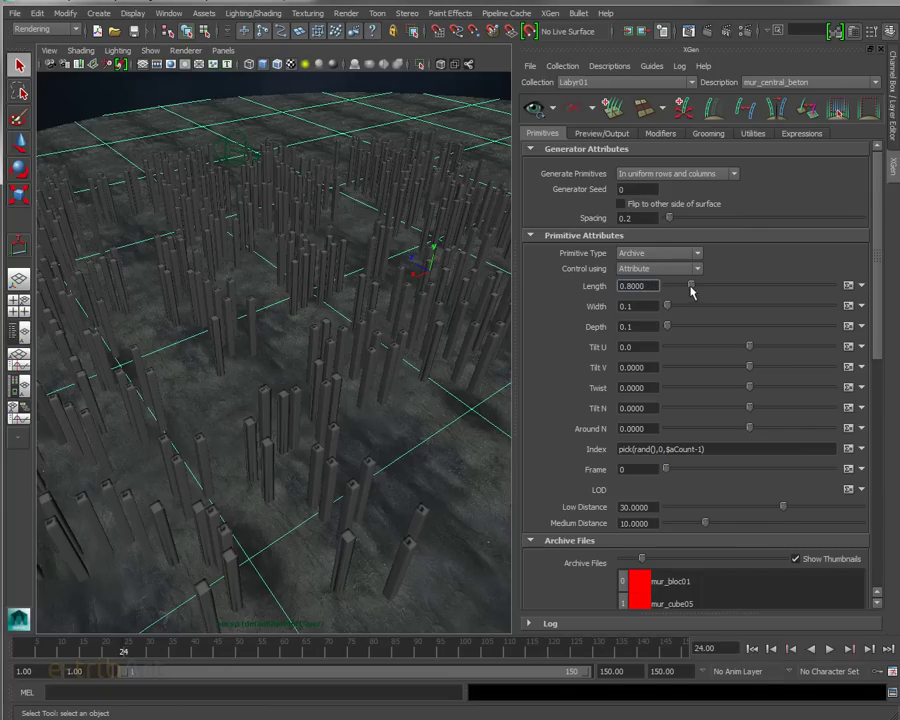
- Lower the wall Length from 0.8 to 0.05 and check its expression options list
{"action": "left_click_drag", "start_coordinate": [690, 287], "coordinate": [597, 297]}
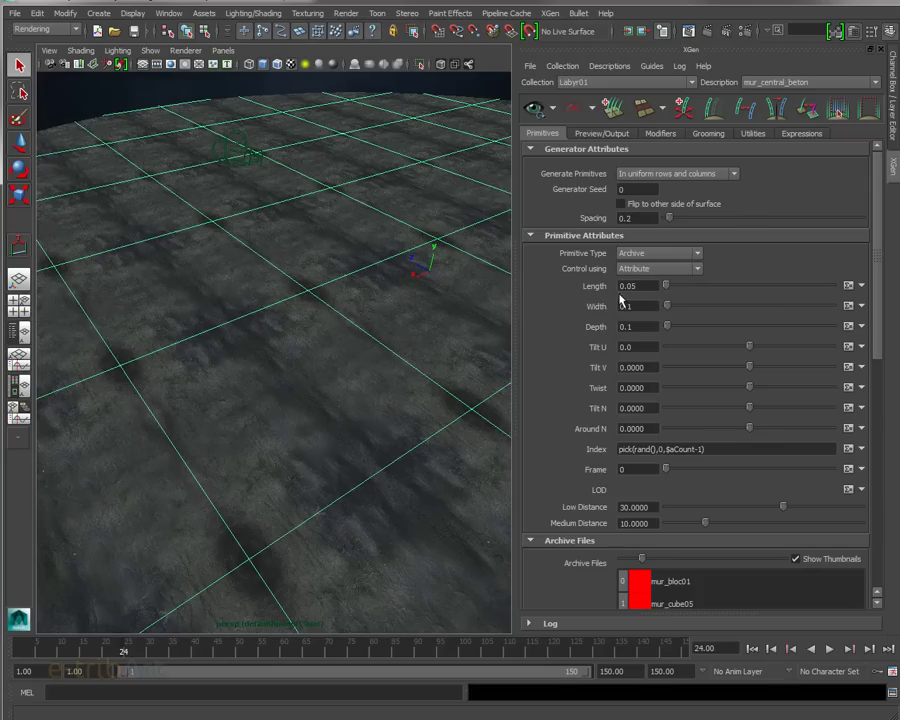
{"action": "right_click", "coordinate": [596, 296]}
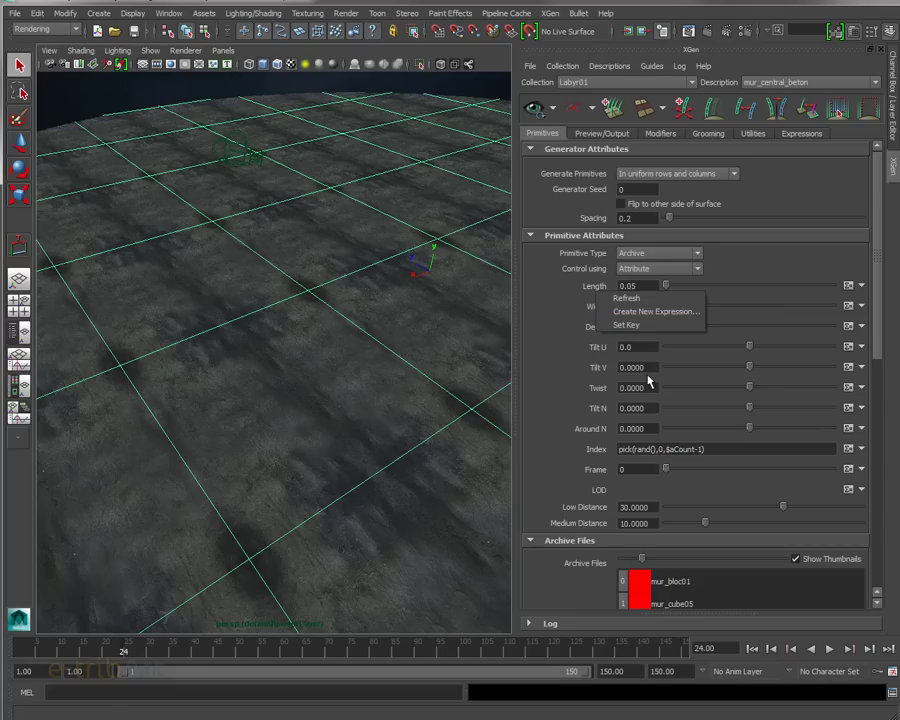
{"action": "left_click", "coordinate": [751, 648]}
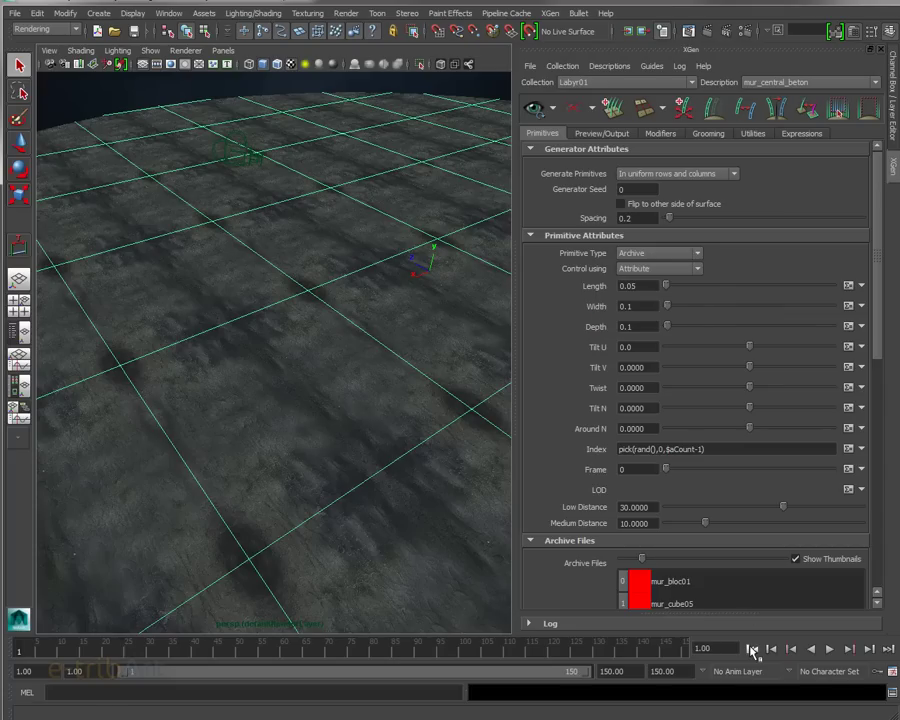
{"action": "right_click", "coordinate": [605, 292]}
{"action": "mouse_move", "coordinate": [665, 287]}
{"action": "left_mouse_down"}
{"action": "mouse_move", "coordinate": [779, 288]}
{"action": "mouse_move", "coordinate": [665, 287]}
{"action": "left_mouse_up"}
{"action": "left_click", "coordinate": [863, 287]}
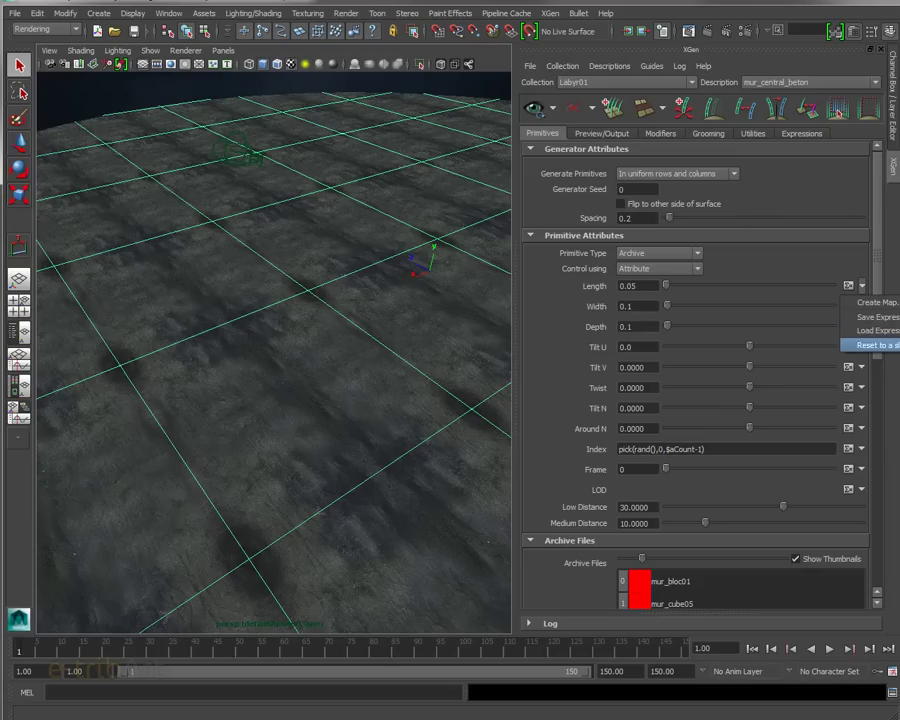
{"action": "left_click", "coordinate": [851, 291]}
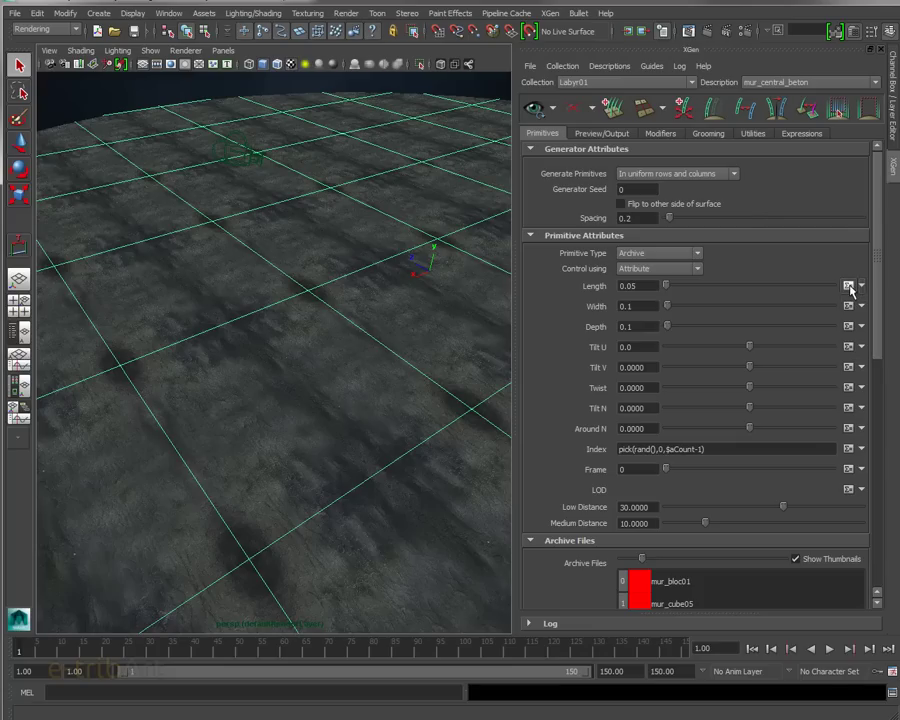
- Replace the Length value 0.0500 with $frame/150 in the XGen Expression Editor and accept it
{"action": "left_click", "coordinate": [849, 287]}
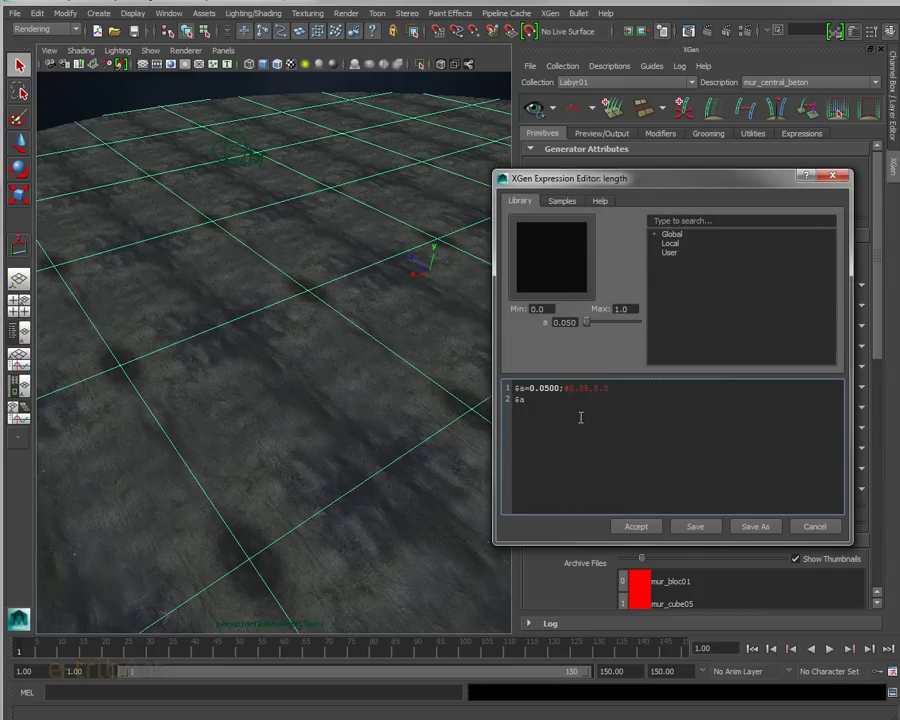
{"action": "left_click_drag", "start_coordinate": [690, 192], "coordinate": [695, 299]}
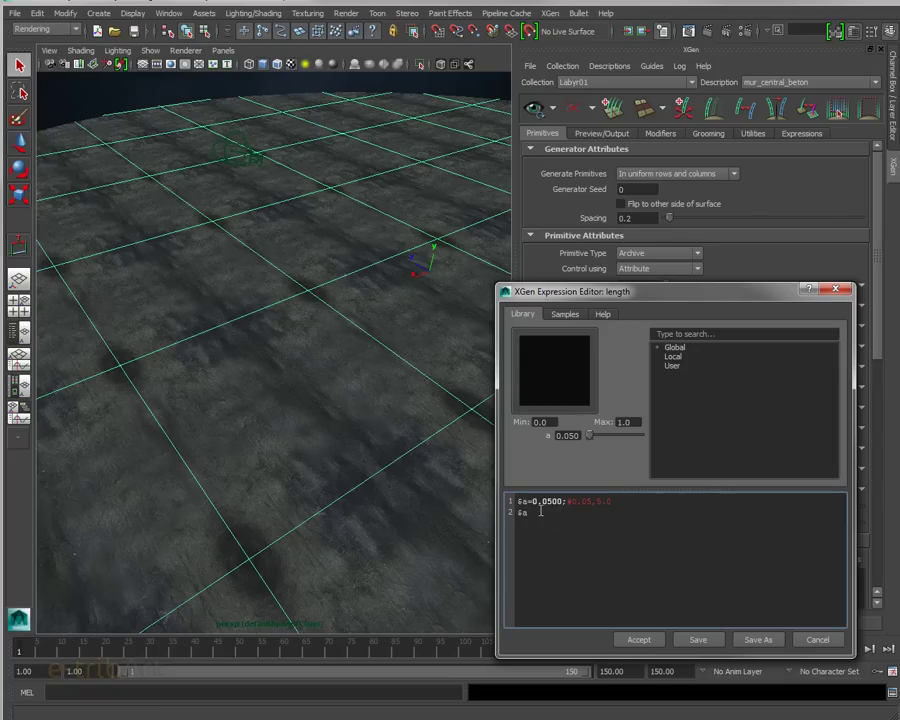
{"action": "left_click", "coordinate": [543, 508]}
{"action": "key", "text": "Delete"}
{"action": "type", "text": "9"}
{"action": "left_click_drag", "start_coordinate": [627, 290], "coordinate": [621, 256]}
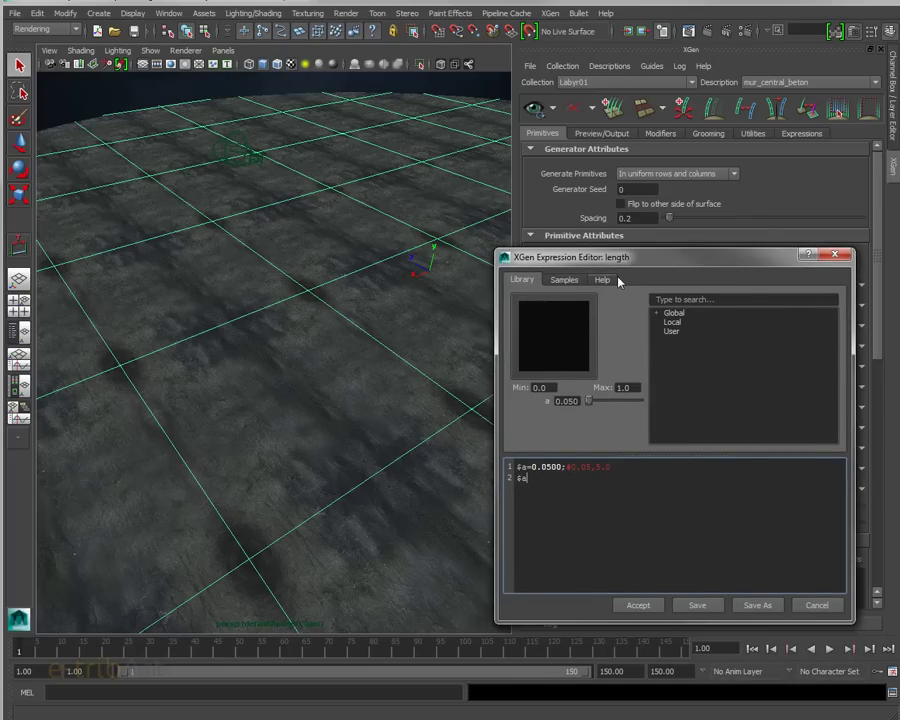
{"action": "double_click", "coordinate": [534, 466]}
{"action": "type", "text": "$fr"}
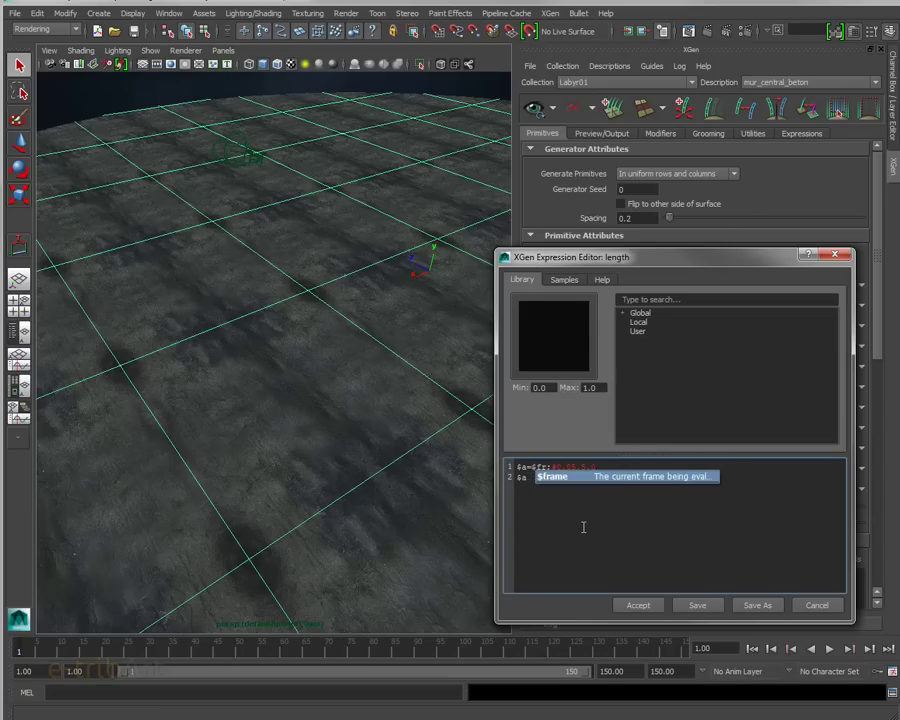
{"action": "type", "text": "ame;"}
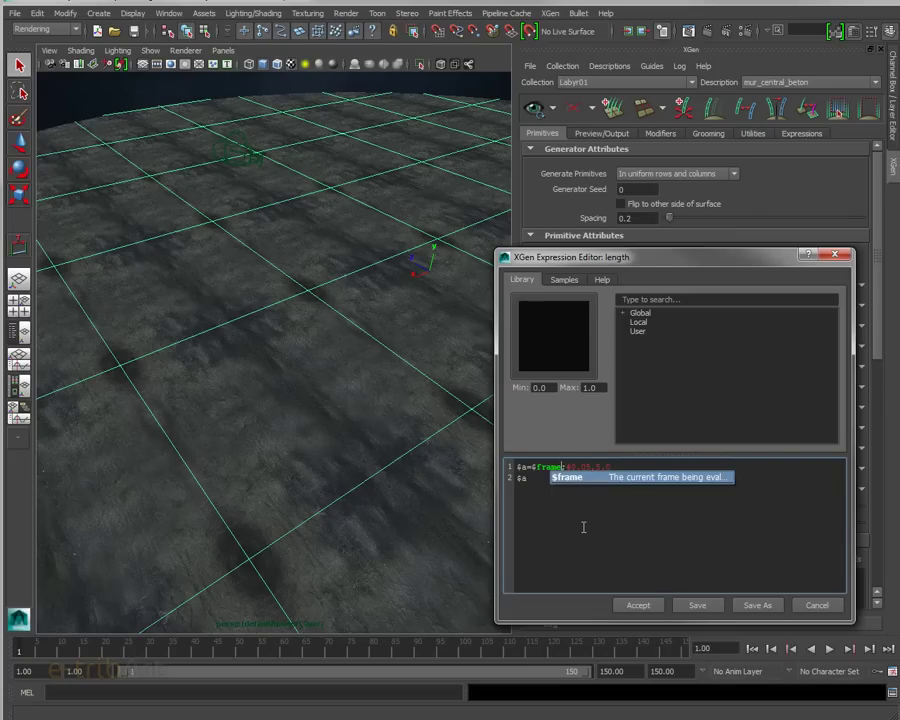
{"action": "type", "text": "/150"}
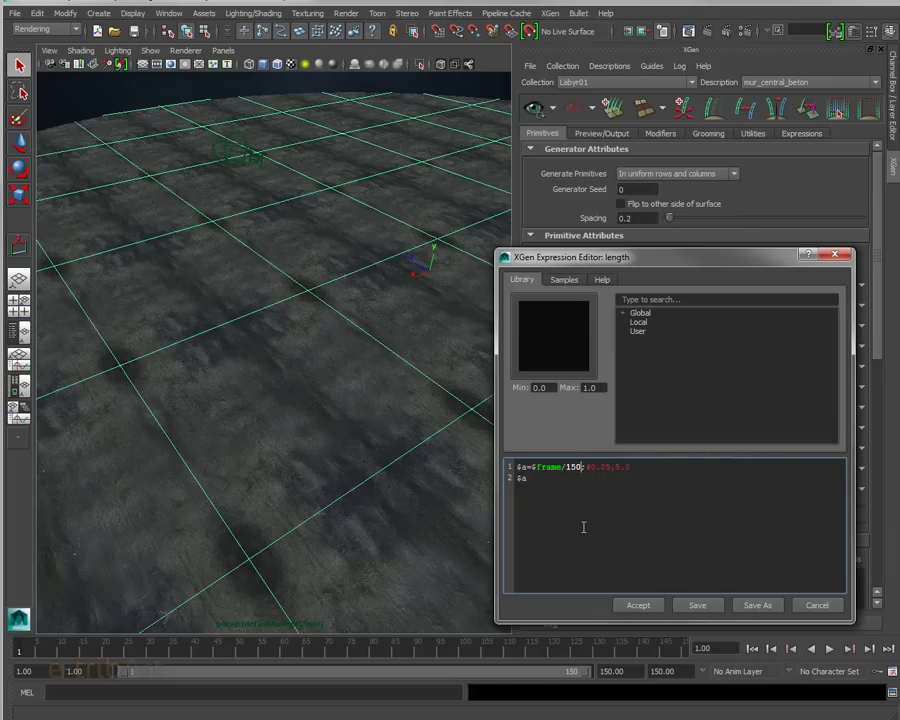
{"action": "left_click", "coordinate": [640, 605]}
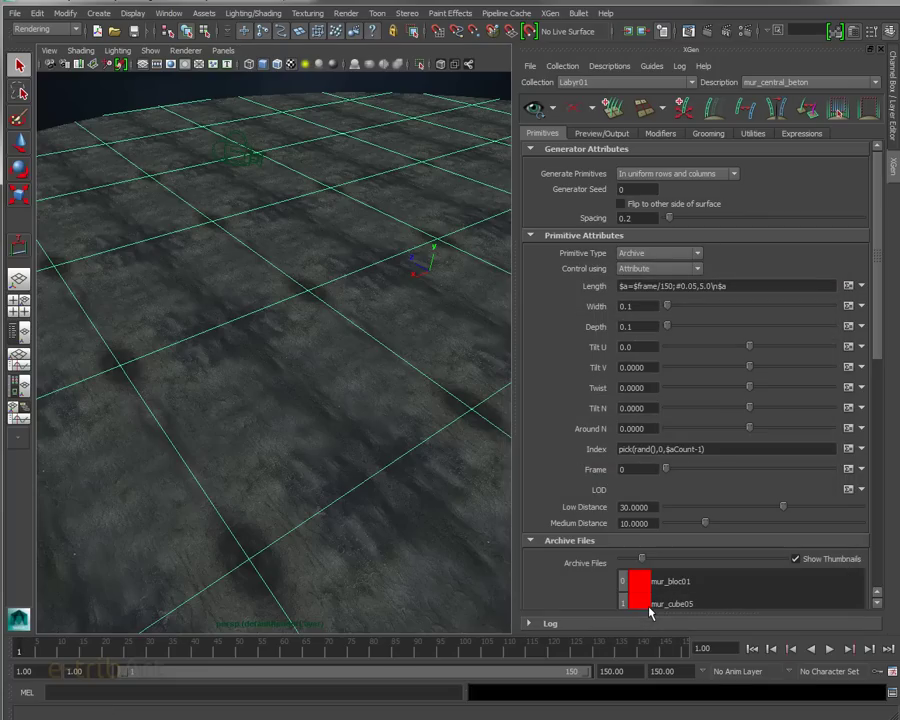
- Play and stop the timeline to watch walls grow from frame 1, then show Length's options
{"action": "key", "text": "alt+v"}
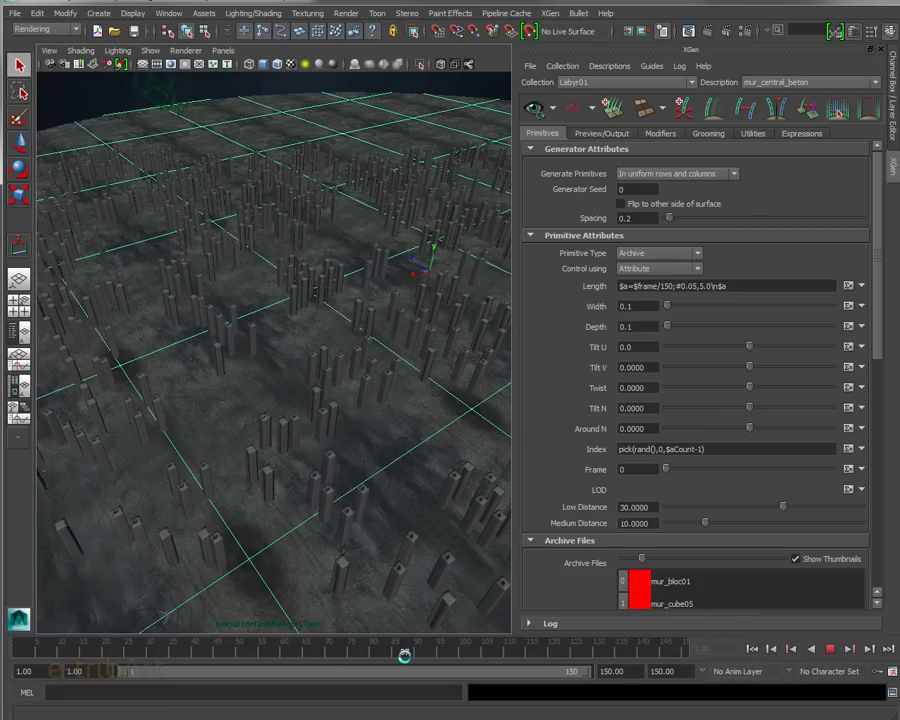
{"action": "left_click", "coordinate": [20, 650]}
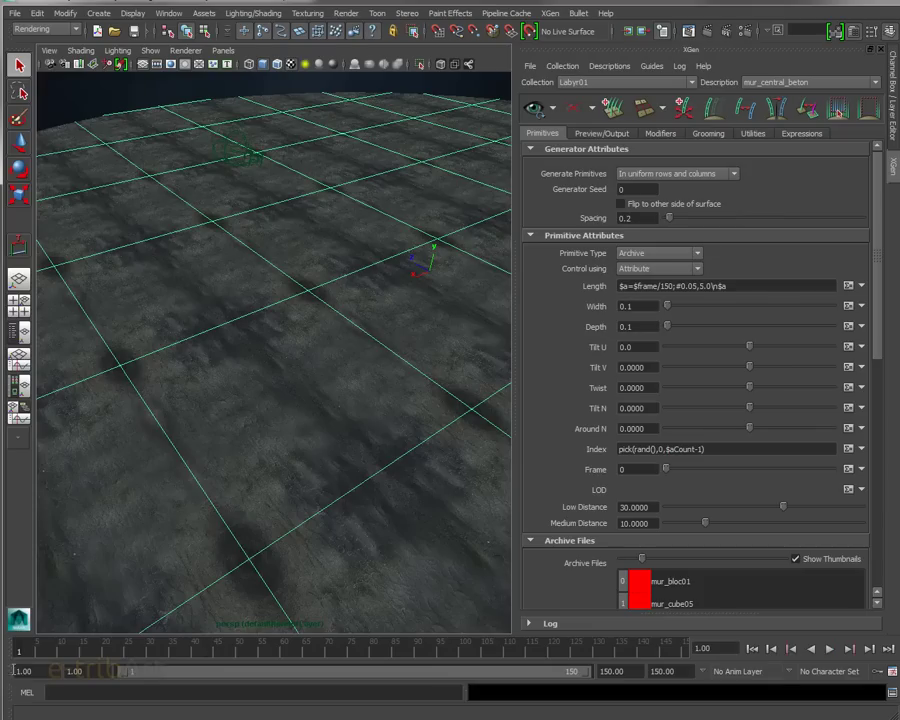
{"action": "left_click", "coordinate": [829, 649]}
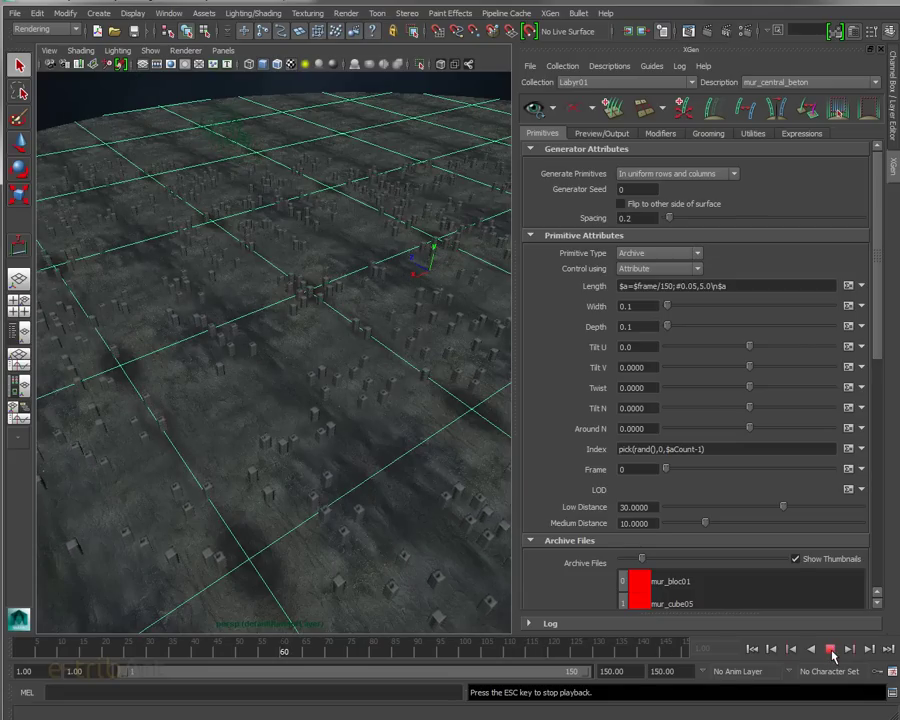
{"action": "left_click", "coordinate": [831, 649]}
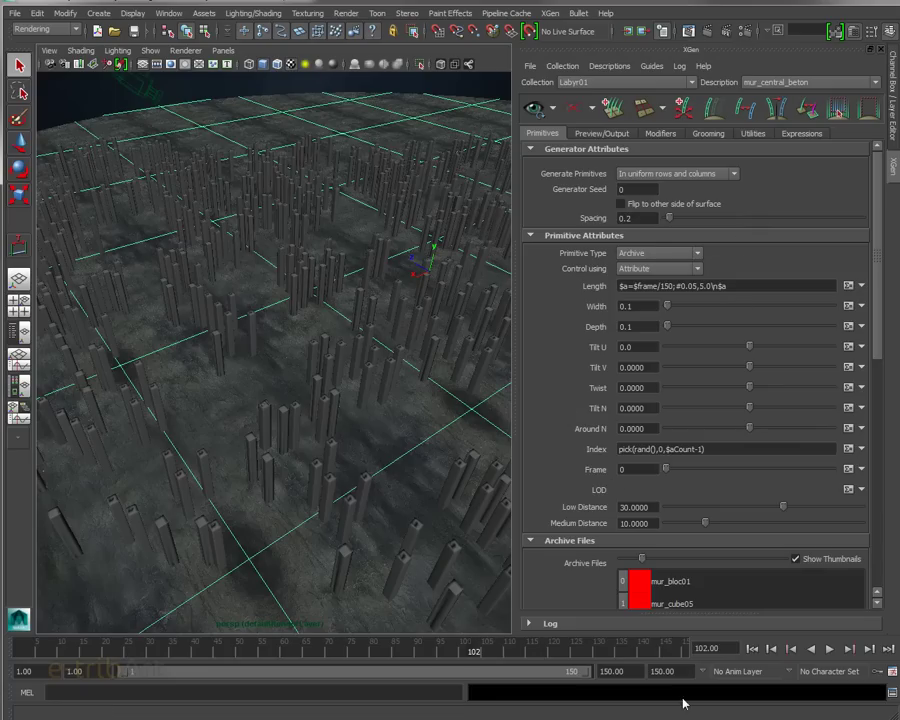
{"action": "key", "text": "alt+shift+v"}
{"action": "key", "text": "alt+v"}
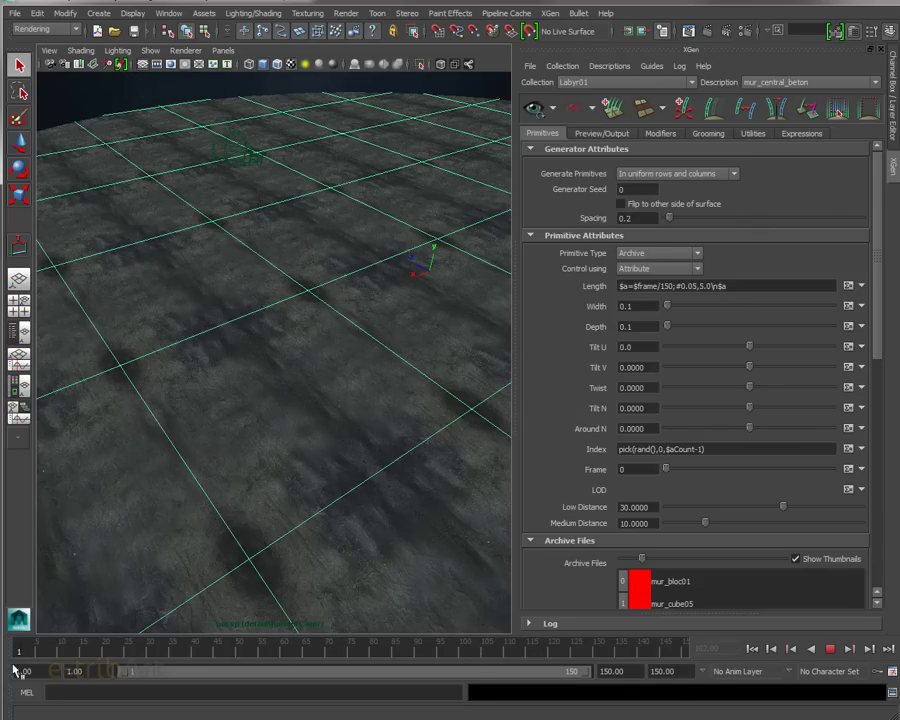
{"action": "key", "text": "Escape"}
{"action": "left_click", "coordinate": [863, 286]}
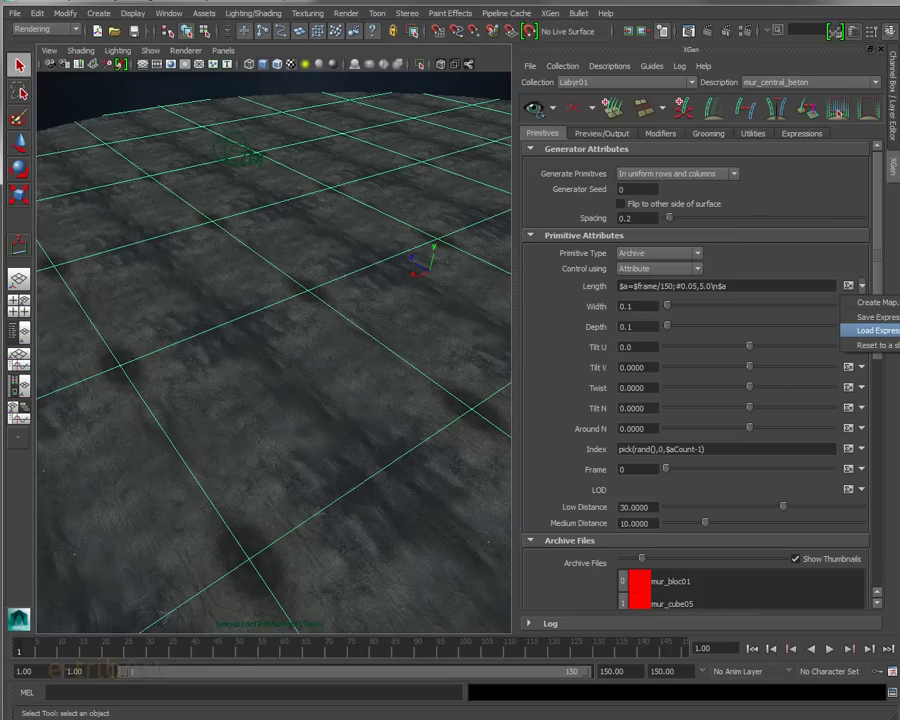
- Load a cellnoise Length expression with Lo 0 and Hi 1, preview it, and select cellnoise($P+.5)
{"action": "left_click", "coordinate": [877, 345]}
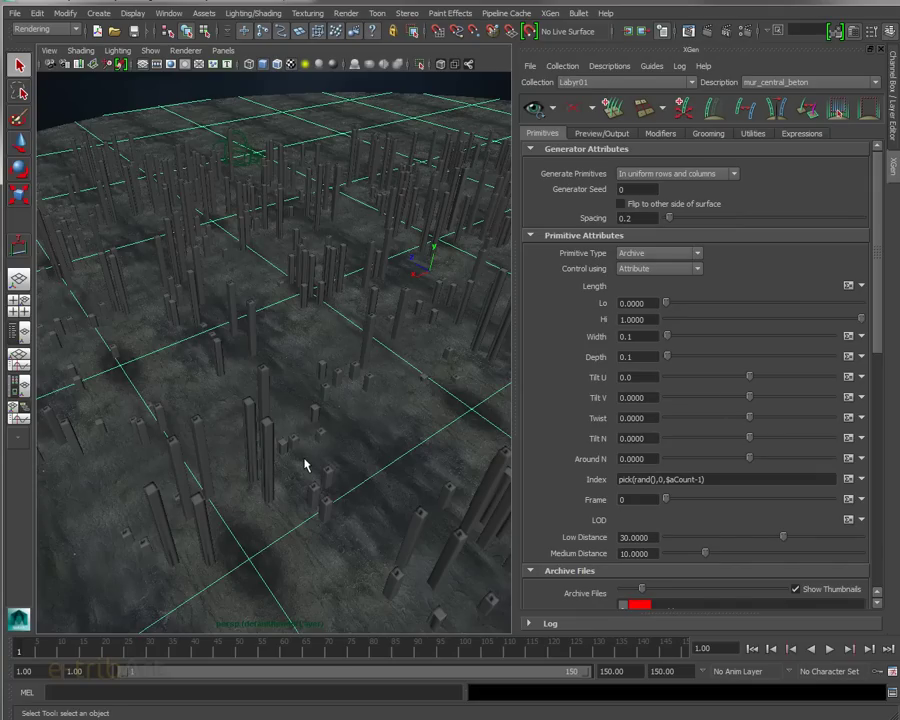
{"action": "mouse_move", "coordinate": [305, 463]}
{"action": "left_mouse_down", "text": "alt"}
{"action": "mouse_move", "coordinate": [301, 448]}
{"action": "mouse_move", "coordinate": [339, 438]}
{"action": "mouse_move", "coordinate": [378, 438]}
{"action": "mouse_move", "coordinate": [437, 458]}
{"action": "mouse_move", "coordinate": [316, 448]}
{"action": "left_mouse_up", "text": "alt"}
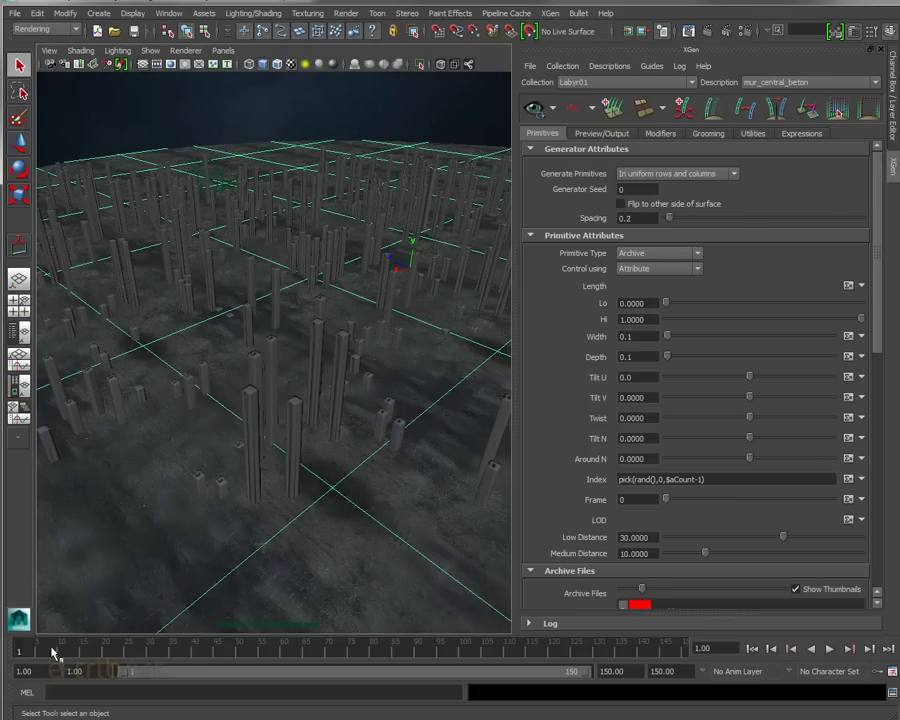
{"action": "key", "text": "alt+v"}
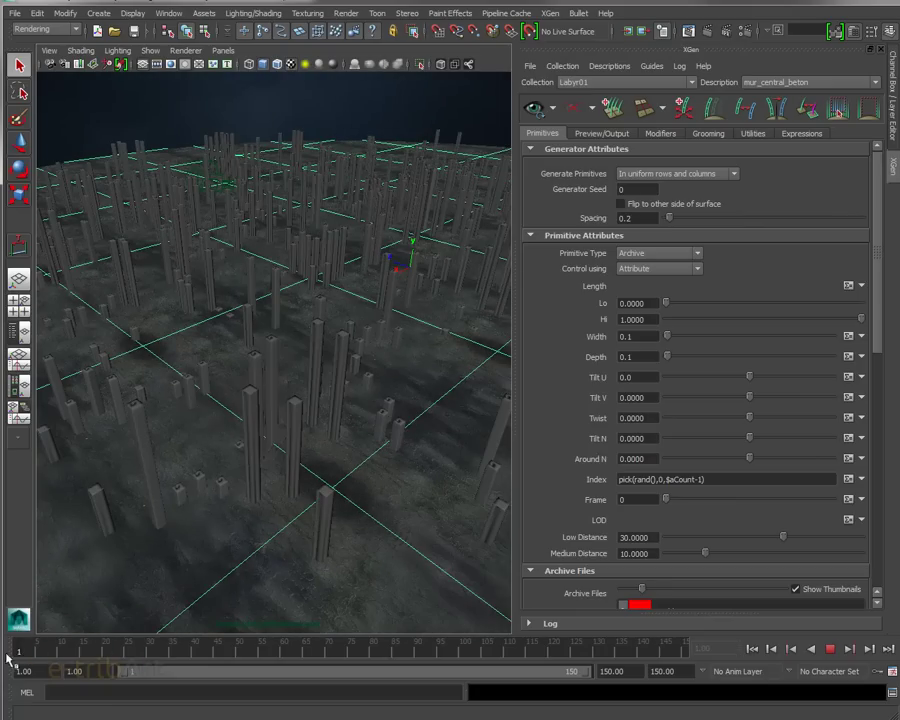
{"action": "key", "text": "alt+shift+v"}
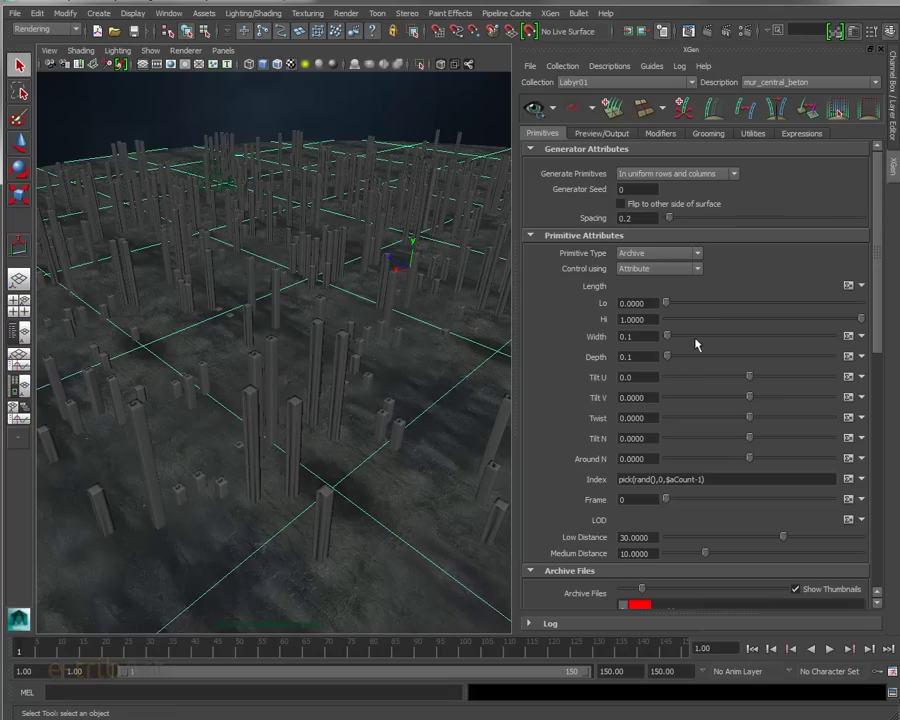
{"action": "left_click", "coordinate": [848, 287]}
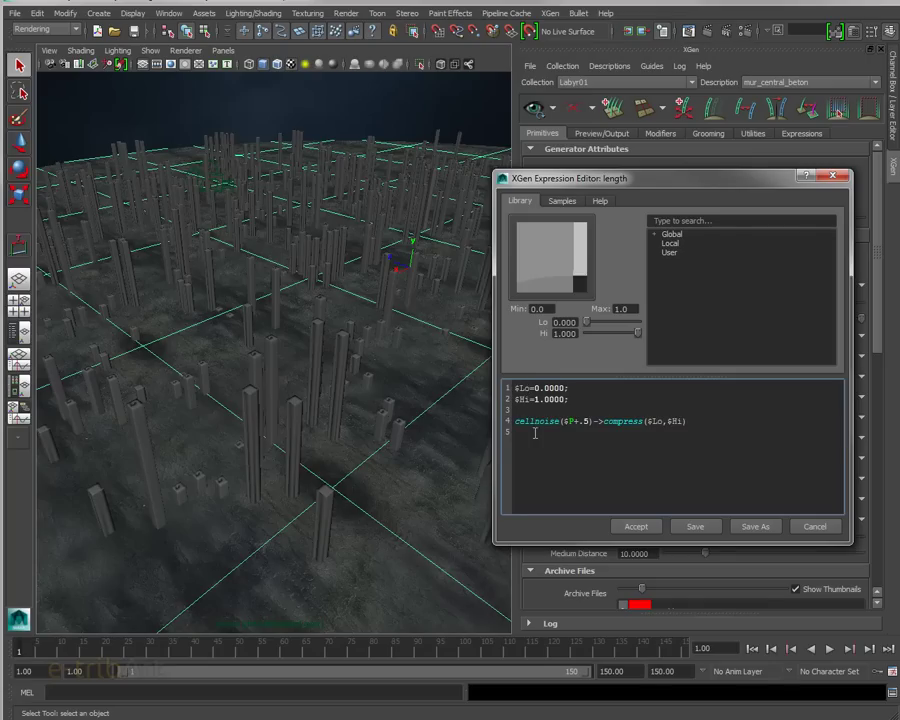
{"action": "left_click_drag", "start_coordinate": [516, 421], "coordinate": [594, 424]}
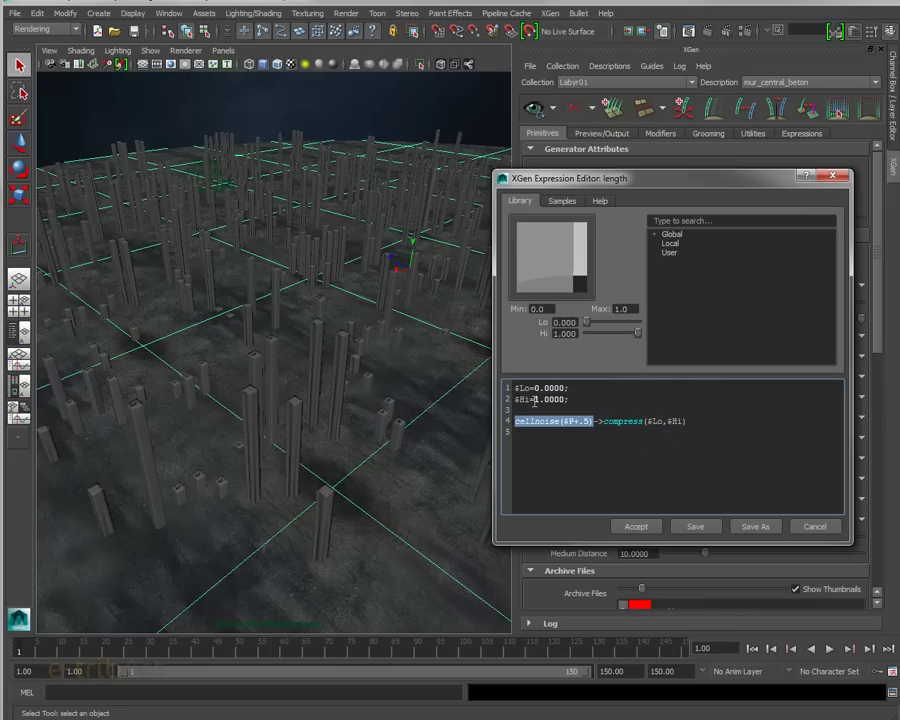
- Dismiss the Expression Editor, set Length Hi to -1.0 and lower Length Lo to 0
{"action": "left_click", "coordinate": [818, 527]}
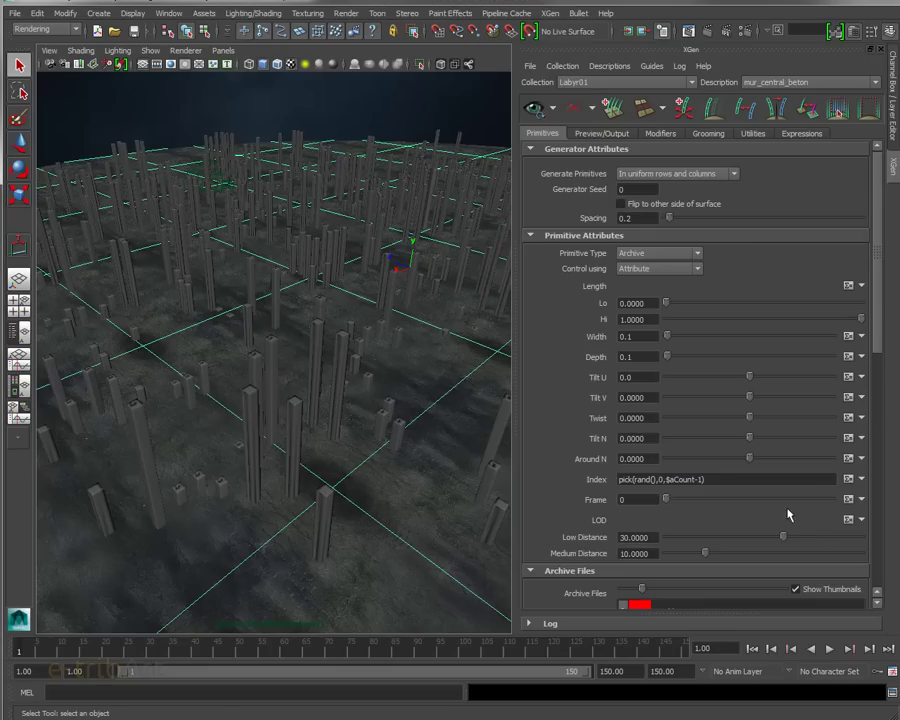
{"action": "mouse_move", "coordinate": [699, 318]}
{"action": "left_mouse_down"}
{"action": "mouse_move", "coordinate": [657, 330]}
{"action": "mouse_move", "coordinate": [685, 303]}
{"action": "mouse_move", "coordinate": [786, 313]}
{"action": "mouse_move", "coordinate": [794, 305]}
{"action": "mouse_move", "coordinate": [768, 311]}
{"action": "left_mouse_up"}
{"action": "left_click", "coordinate": [630, 319]}
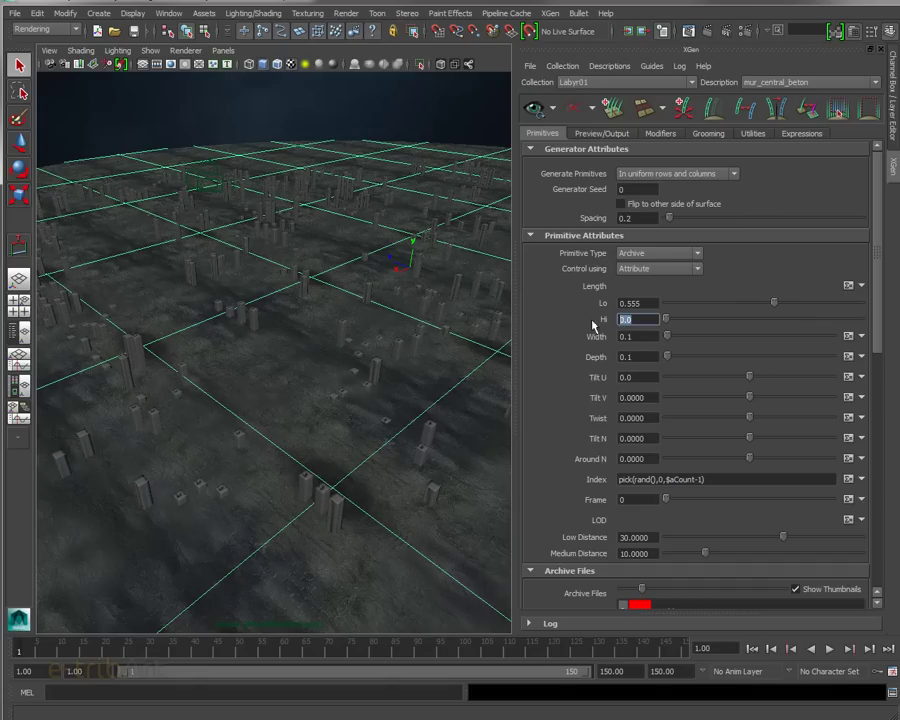
{"action": "type", "text": "1"}
{"action": "key", "text": "Return"}
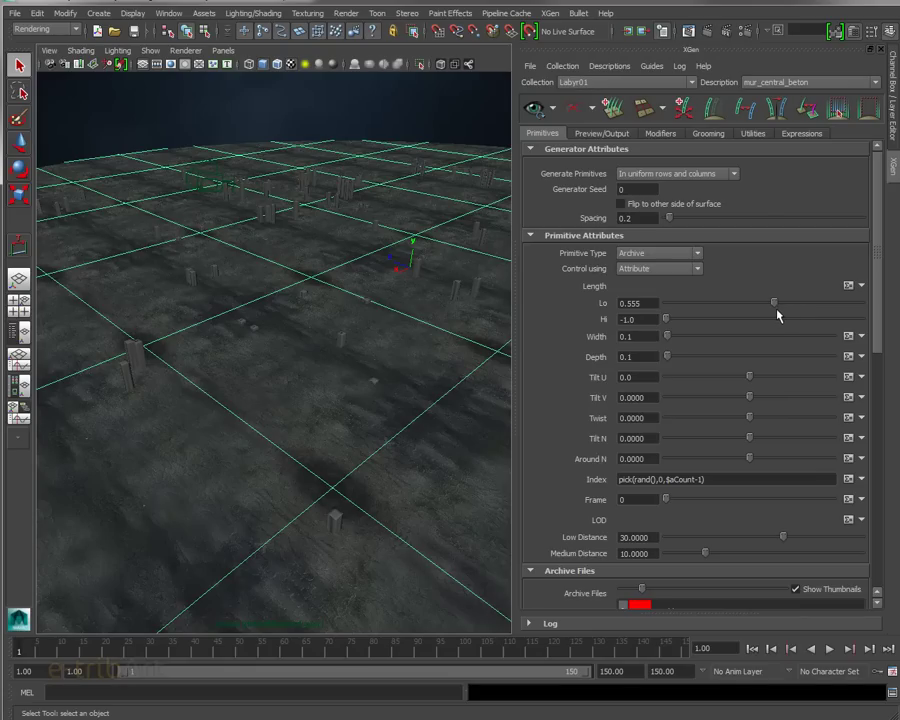
{"action": "mouse_move", "coordinate": [774, 303]}
{"action": "left_mouse_down"}
{"action": "mouse_move", "coordinate": [732, 306]}
{"action": "mouse_move", "coordinate": [816, 307]}
{"action": "mouse_move", "coordinate": [822, 316]}
{"action": "mouse_move", "coordinate": [701, 325]}
{"action": "left_mouse_up"}
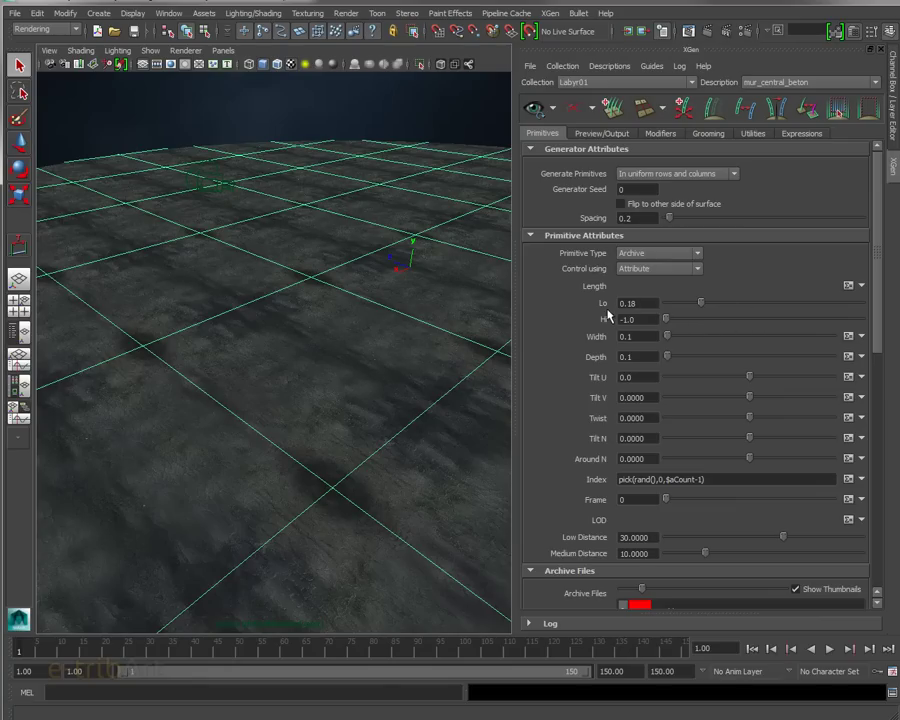
{"action": "left_click_drag", "start_coordinate": [703, 306], "coordinate": [640, 312]}
- Set keys on Length Lo and Length Hi at frame 1
{"action": "right_click", "coordinate": [604, 306]}
{"action": "left_click", "coordinate": [630, 336]}
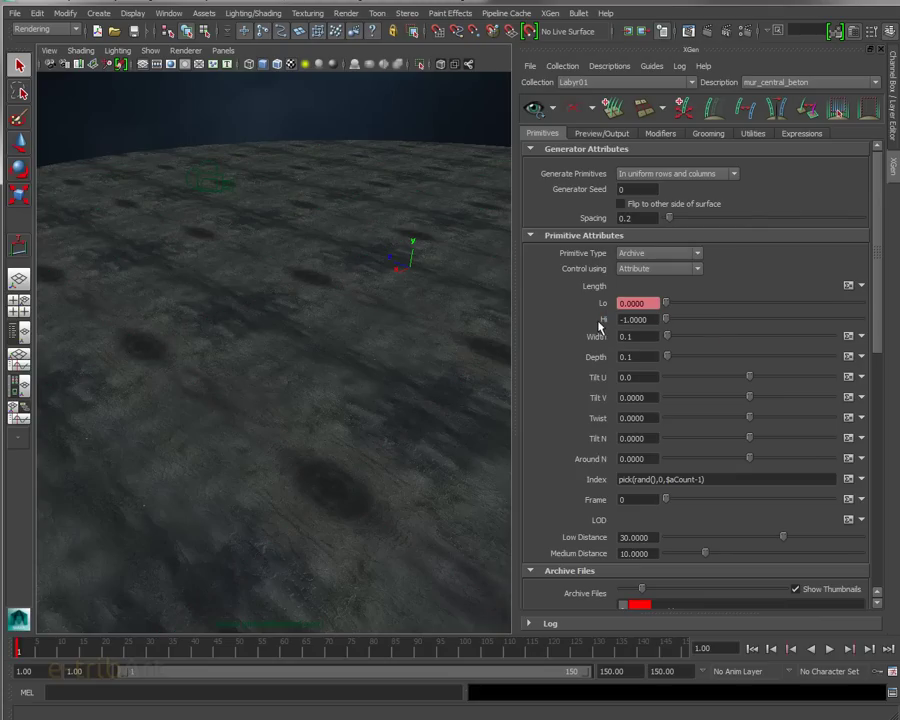
{"action": "right_click", "coordinate": [605, 322]}
{"action": "left_click", "coordinate": [626, 341]}
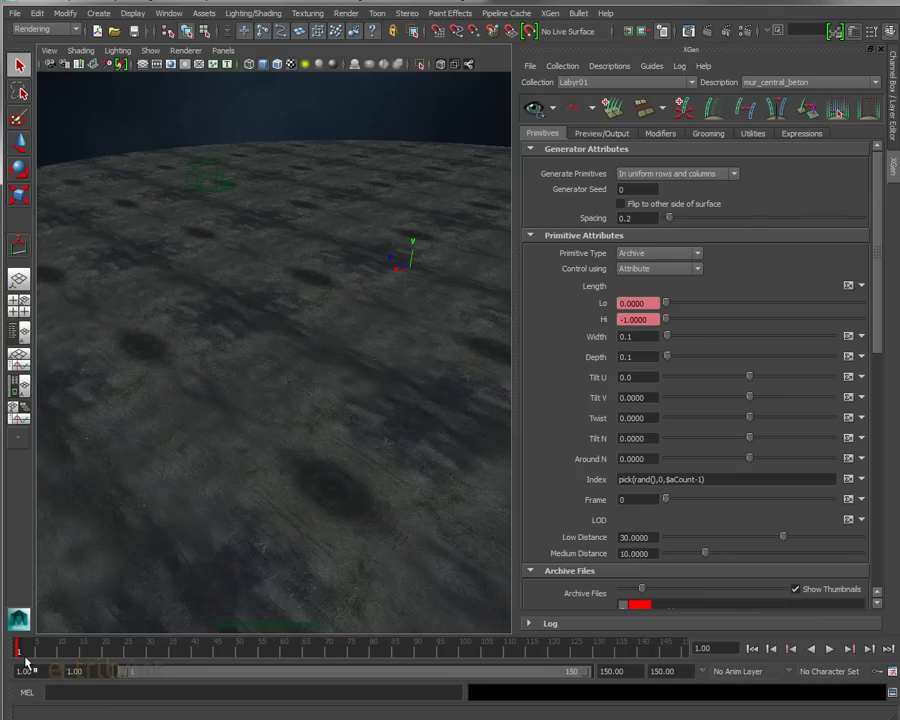
- At frame 150, raise both Length Lo and Hi to 0.56 so the pillars reappear
{"action": "left_click_drag", "start_coordinate": [25, 660], "coordinate": [690, 662]}
{"action": "left_click_drag", "start_coordinate": [667, 320], "coordinate": [816, 327]}
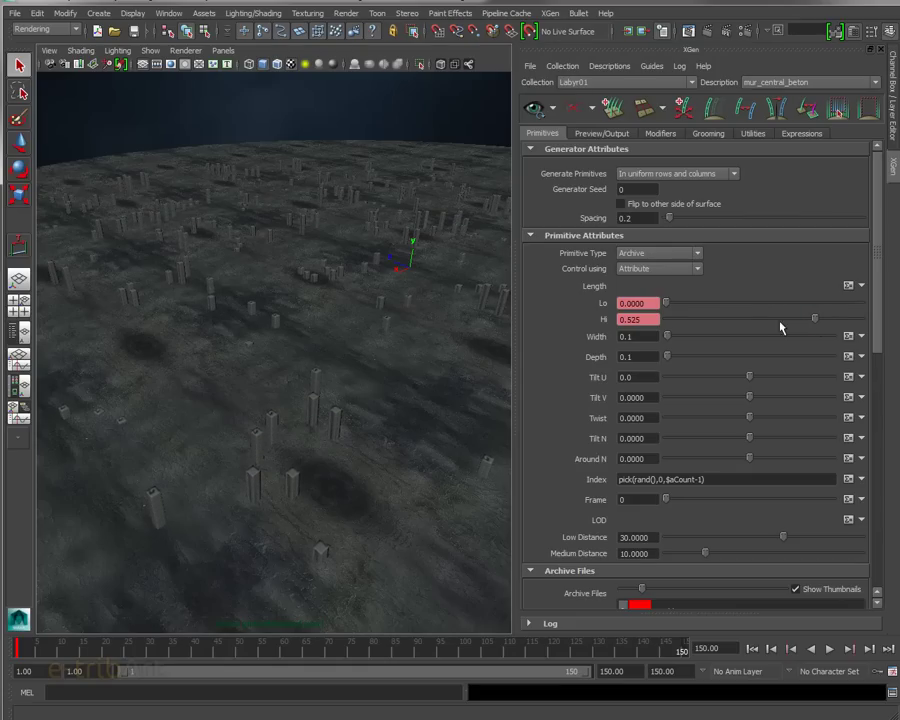
{"action": "left_click_drag", "start_coordinate": [763, 307], "coordinate": [776, 308]}
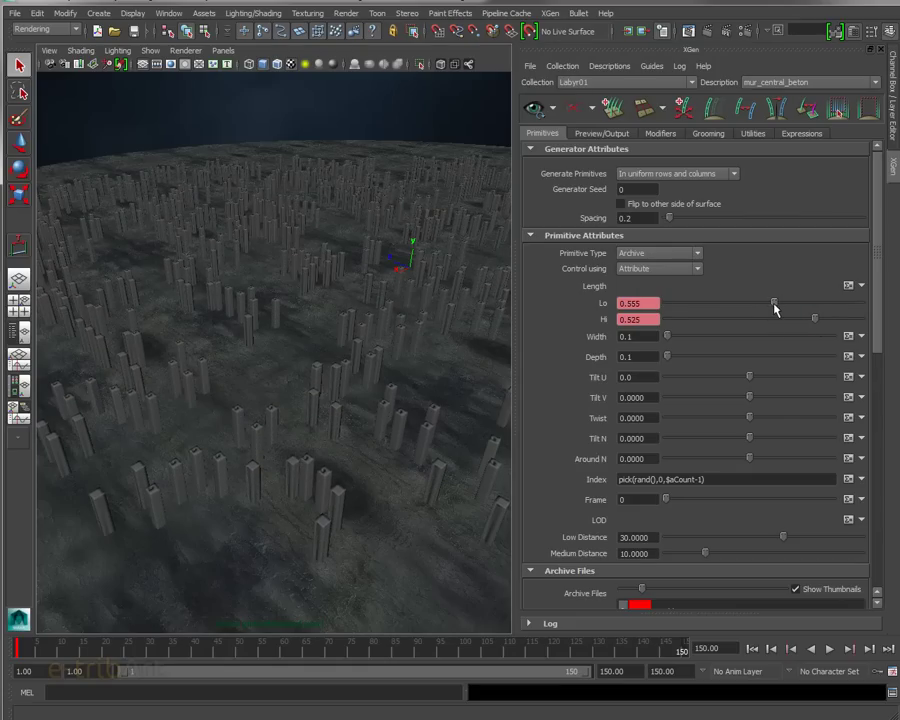
{"action": "left_click_drag", "start_coordinate": [338, 368], "coordinate": [363, 382], "text": "alt"}
{"action": "mouse_move", "coordinate": [367, 380]}
{"action": "left_mouse_down", "text": "alt"}
{"action": "mouse_move", "coordinate": [280, 412]}
{"action": "mouse_move", "coordinate": [472, 387]}
{"action": "left_mouse_up", "text": "alt"}
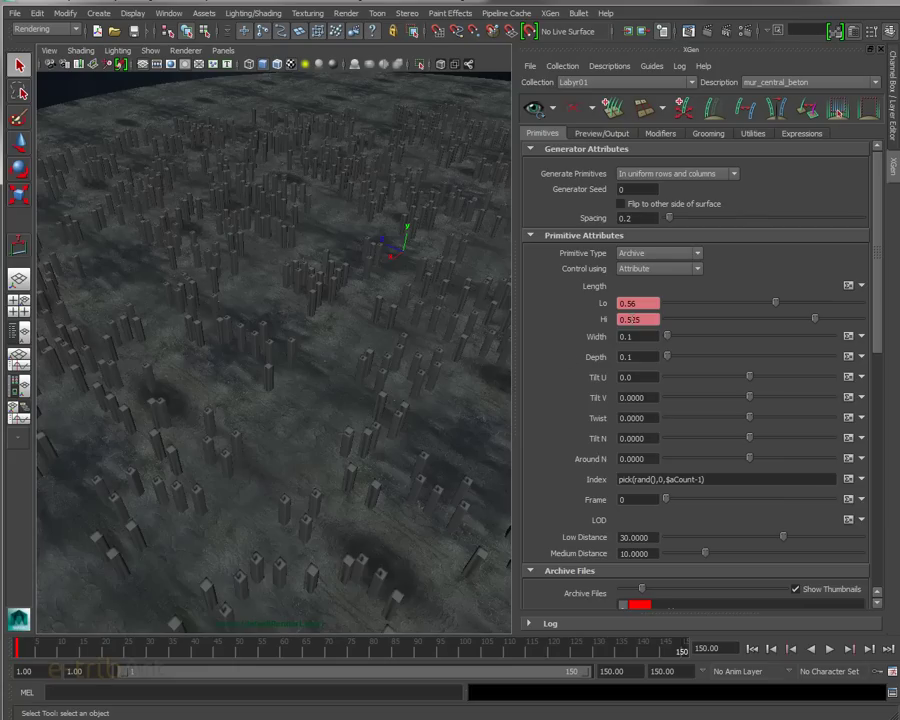
{"action": "left_click_drag", "start_coordinate": [650, 319], "coordinate": [587, 319]}
{"action": "type", "text": "0."}
{"action": "type", "text": "56"}
{"action": "key", "text": "Return"}
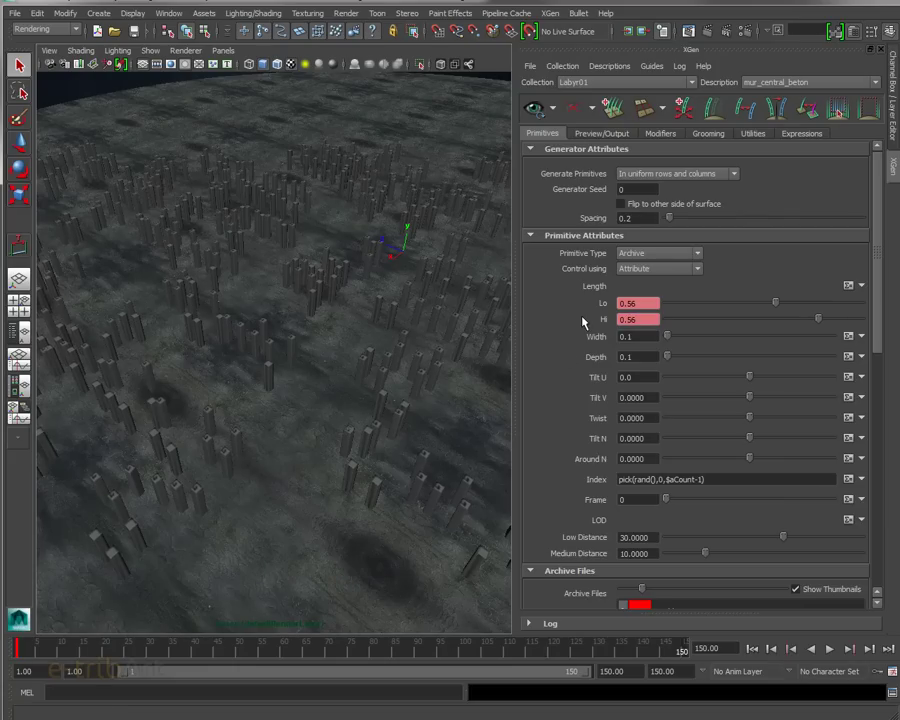
{"action": "mouse_move", "coordinate": [362, 477]}
{"action": "left_mouse_down", "text": "alt"}
{"action": "mouse_move", "coordinate": [364, 454]}
{"action": "mouse_move", "coordinate": [438, 462]}
{"action": "mouse_move", "coordinate": [293, 512]}
{"action": "mouse_move", "coordinate": [357, 470]}
{"action": "left_mouse_up", "text": "alt"}
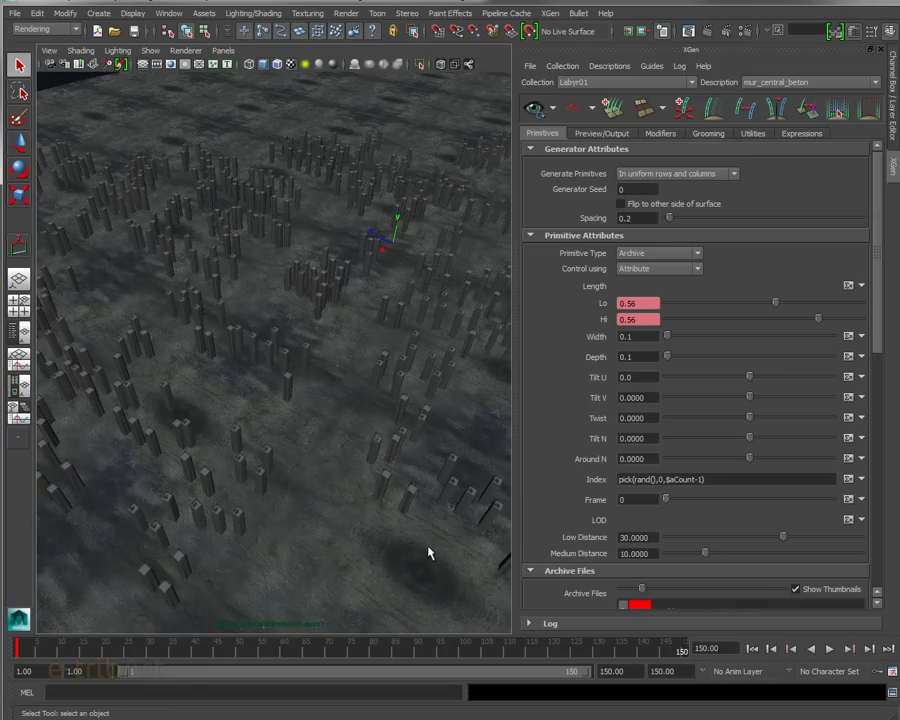
- Set keys on Length Lo and Length Hi at frame 150
{"action": "right_click", "coordinate": [622, 303]}
{"action": "left_click", "coordinate": [628, 336]}
{"action": "right_click", "coordinate": [600, 322]}
{"action": "left_click", "coordinate": [612, 341]}
- Play back and scrub the timeline to check the pillars growing from the terrain
{"action": "key", "text": "alt+v"}
{"action": "mouse_move", "coordinate": [436, 648]}
{"action": "left_mouse_down"}
{"action": "mouse_move", "coordinate": [14, 645]}
{"action": "mouse_move", "coordinate": [172, 656]}
{"action": "mouse_move", "coordinate": [568, 657]}
{"action": "mouse_move", "coordinate": [613, 670]}
{"action": "mouse_move", "coordinate": [660, 666]}
{"action": "mouse_move", "coordinate": [686, 698]}
{"action": "left_mouse_up"}
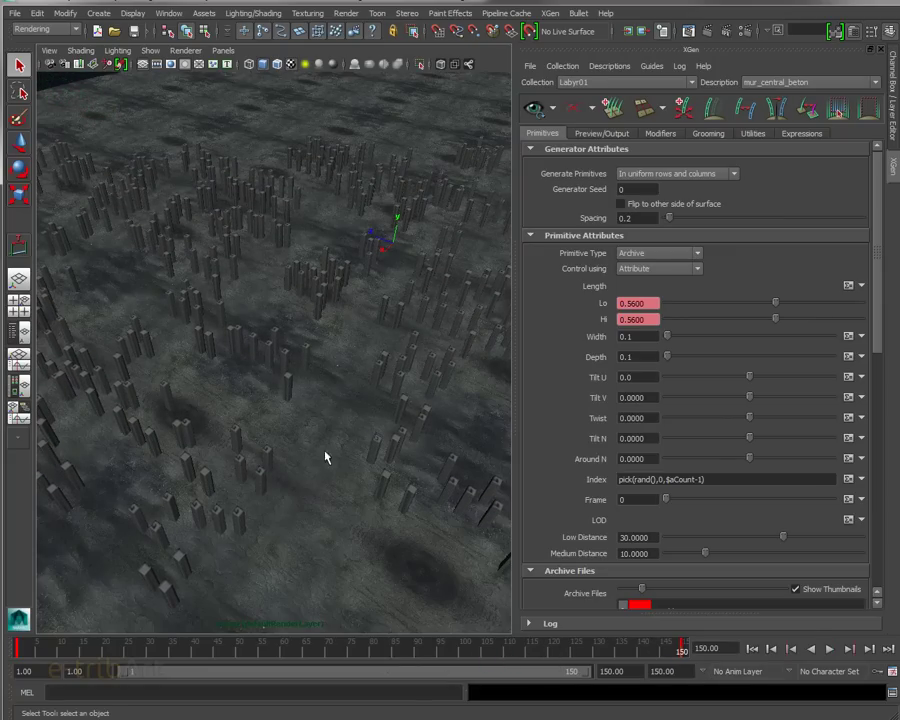
{"action": "scroll", "coordinate": [335, 446], "scroll_direction": "up", "scroll_amount": 3}
{"action": "scroll", "coordinate": [333, 446], "scroll_direction": "up", "scroll_amount": 5}
{"action": "mouse_move", "coordinate": [332, 441]}
{"action": "left_mouse_down", "text": "alt"}
{"action": "mouse_move", "coordinate": [276, 472]}
{"action": "mouse_move", "coordinate": [302, 456]}
{"action": "left_mouse_up", "text": "alt"}
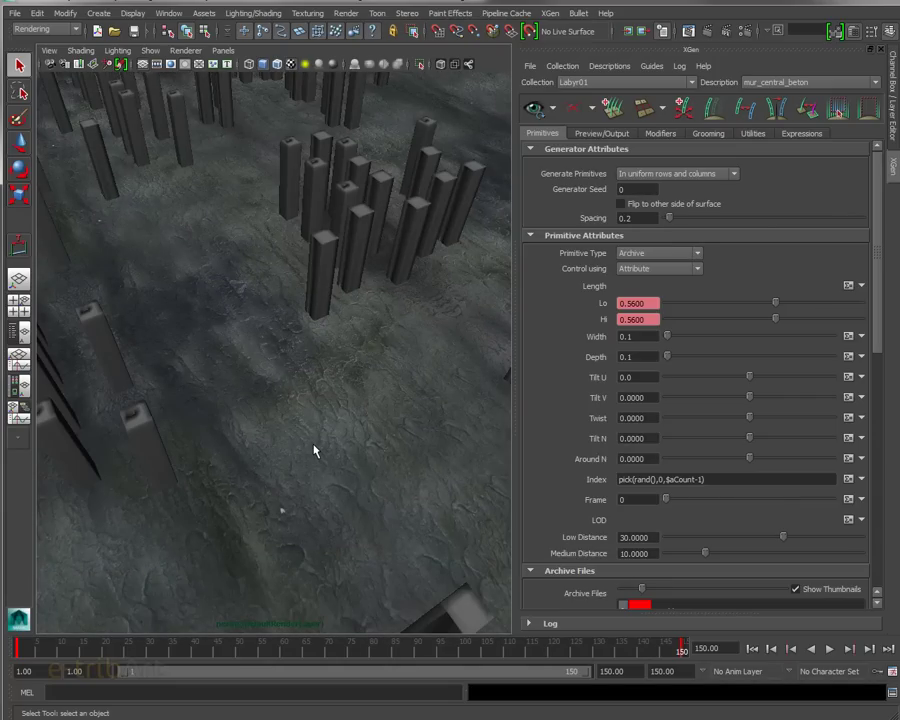
{"action": "left_click", "coordinate": [752, 648]}
{"action": "left_click", "coordinate": [828, 649]}
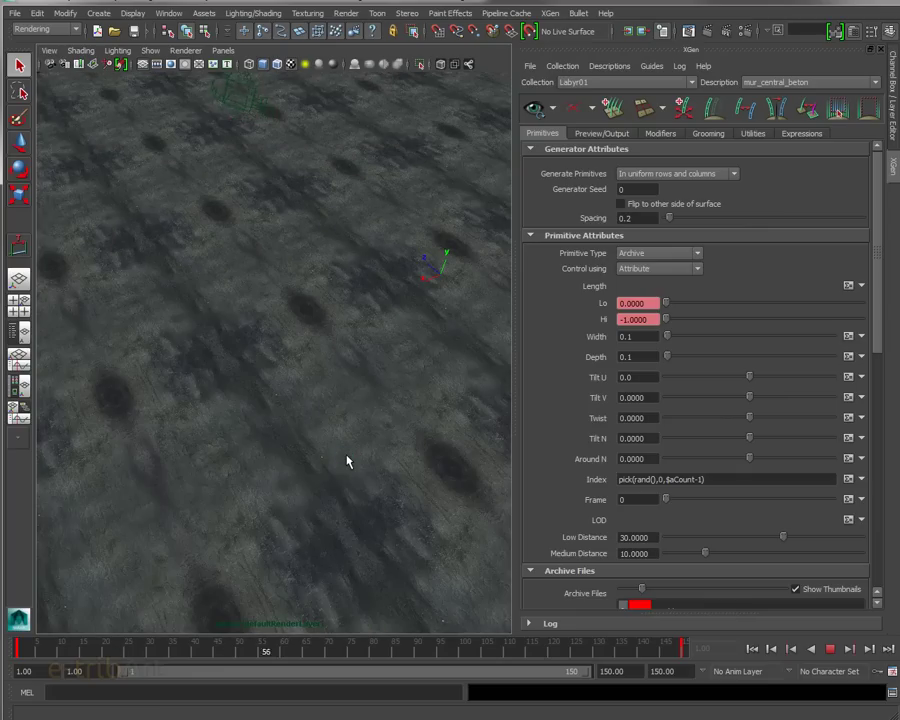
- Set Preview Percent to 25.355, then replay the growth and stop around frame 26
{"action": "left_click", "coordinate": [617, 135]}
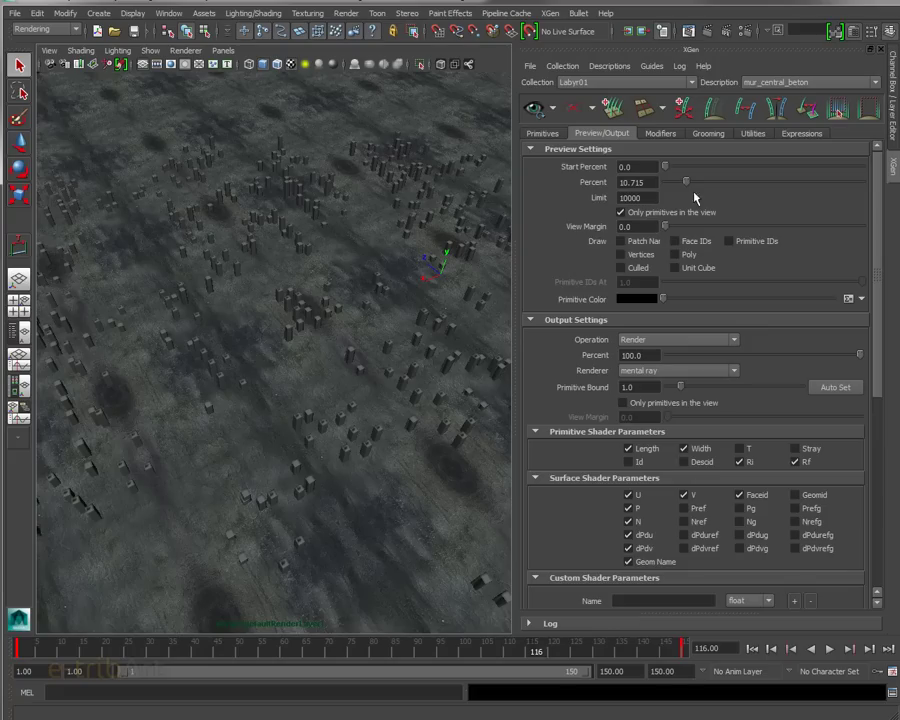
{"action": "left_click_drag", "start_coordinate": [686, 181], "coordinate": [714, 181]}
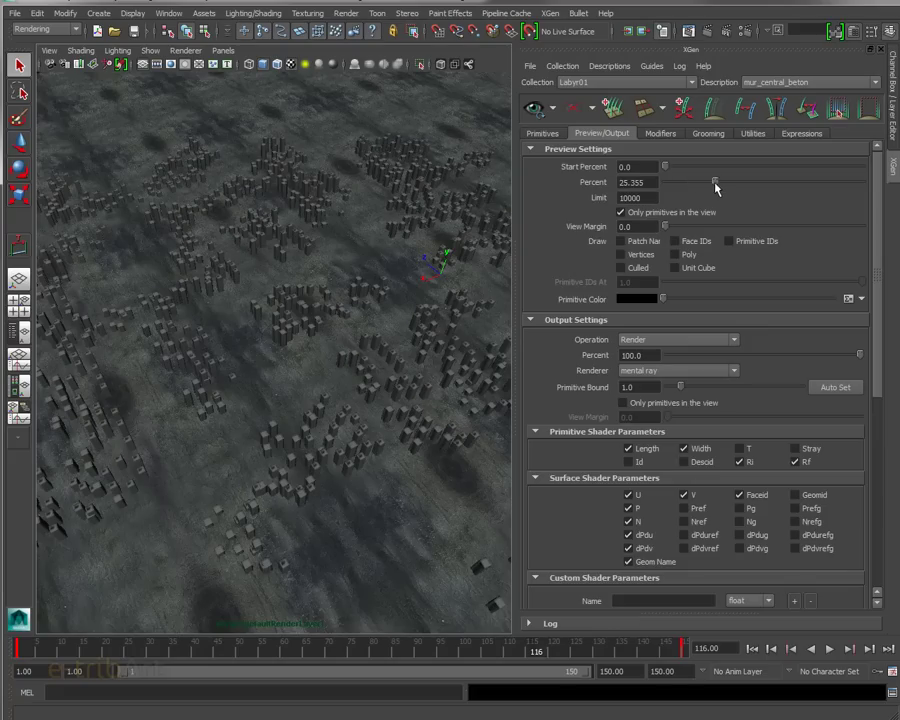
{"action": "left_click", "coordinate": [752, 649]}
{"action": "left_click", "coordinate": [828, 650]}
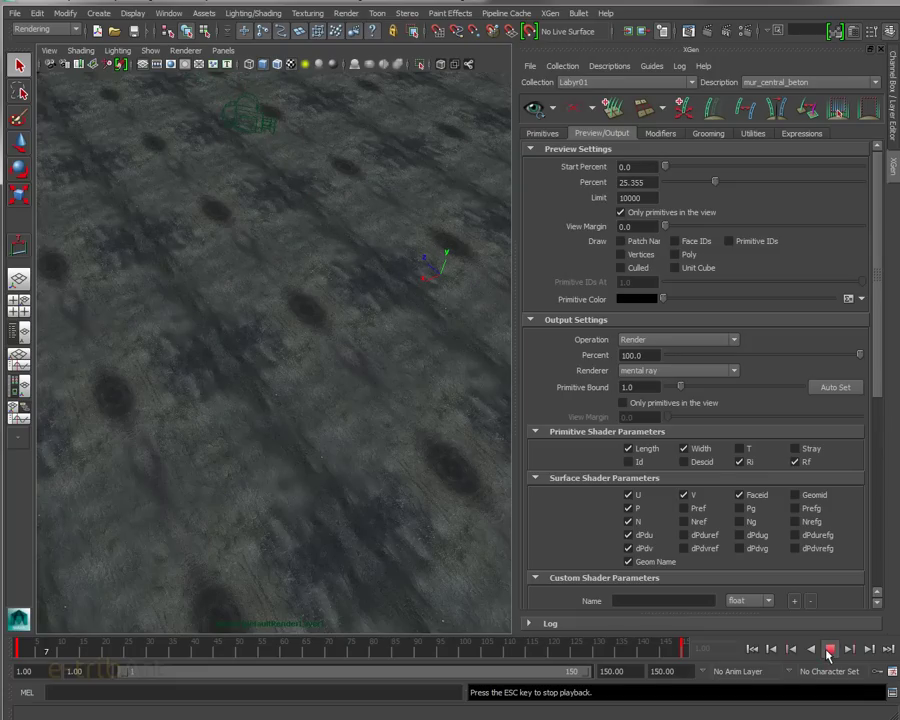
{"action": "left_click", "coordinate": [826, 649]}
{"action": "key", "text": "alt+v"}
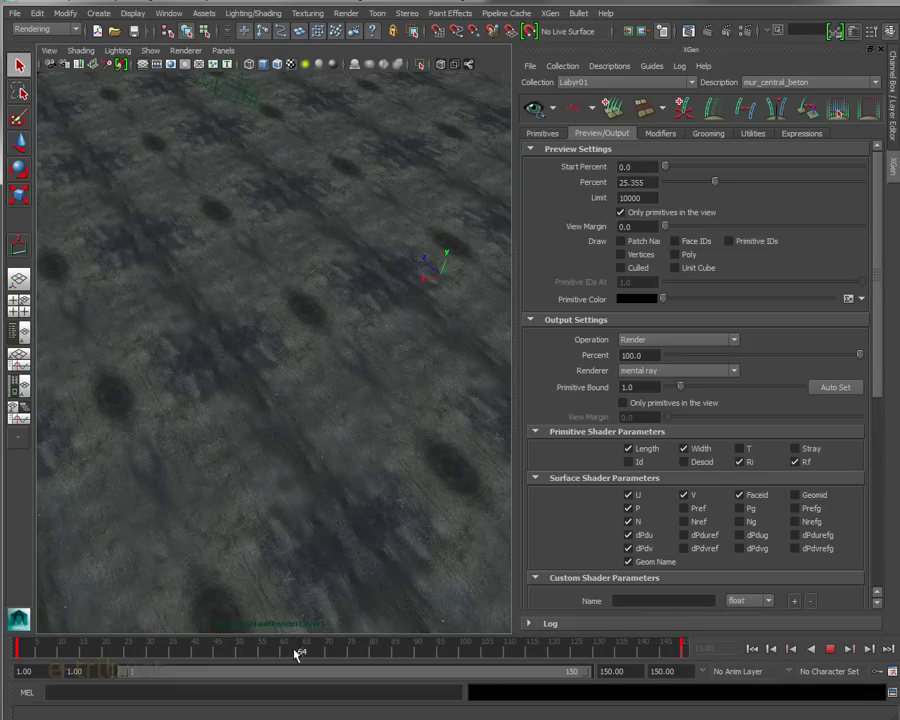
{"action": "mouse_move", "coordinate": [92, 662]}
{"action": "left_mouse_down"}
{"action": "mouse_move", "coordinate": [172, 668]}
{"action": "mouse_move", "coordinate": [132, 668]}
{"action": "left_mouse_up"}
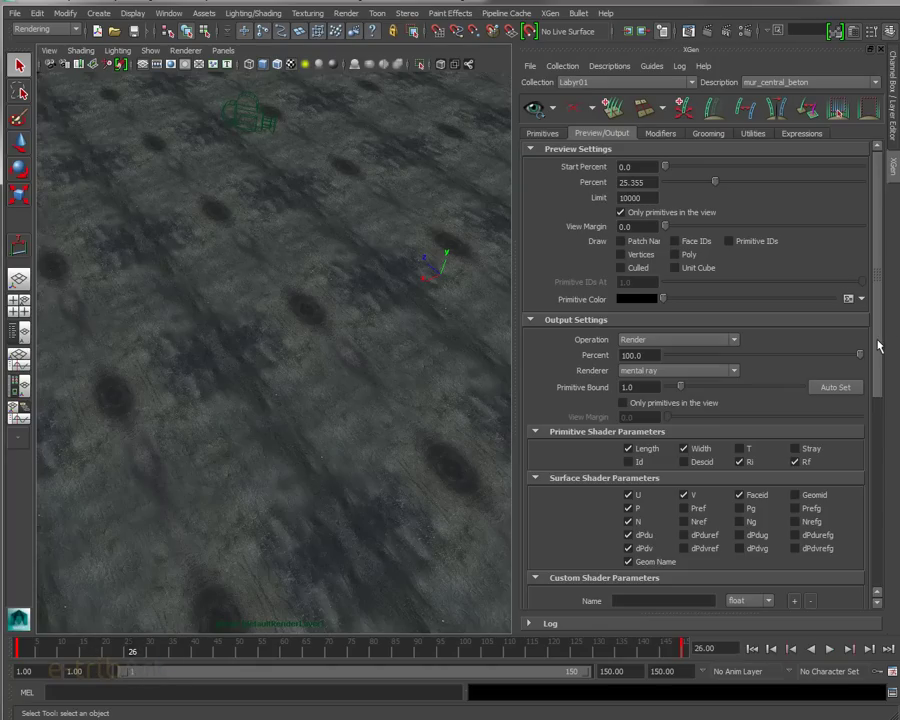
- Raise Length Lo to 0.49 on frame 26, key it, and start playback
{"action": "left_click", "coordinate": [542, 133]}
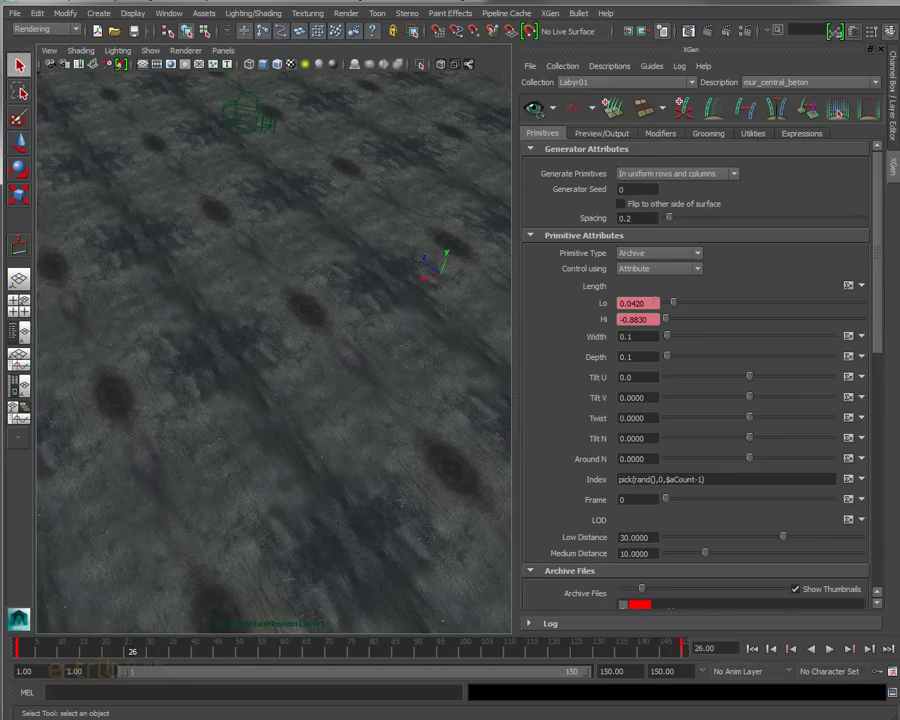
{"action": "left_click_drag", "start_coordinate": [673, 304], "coordinate": [761, 304]}
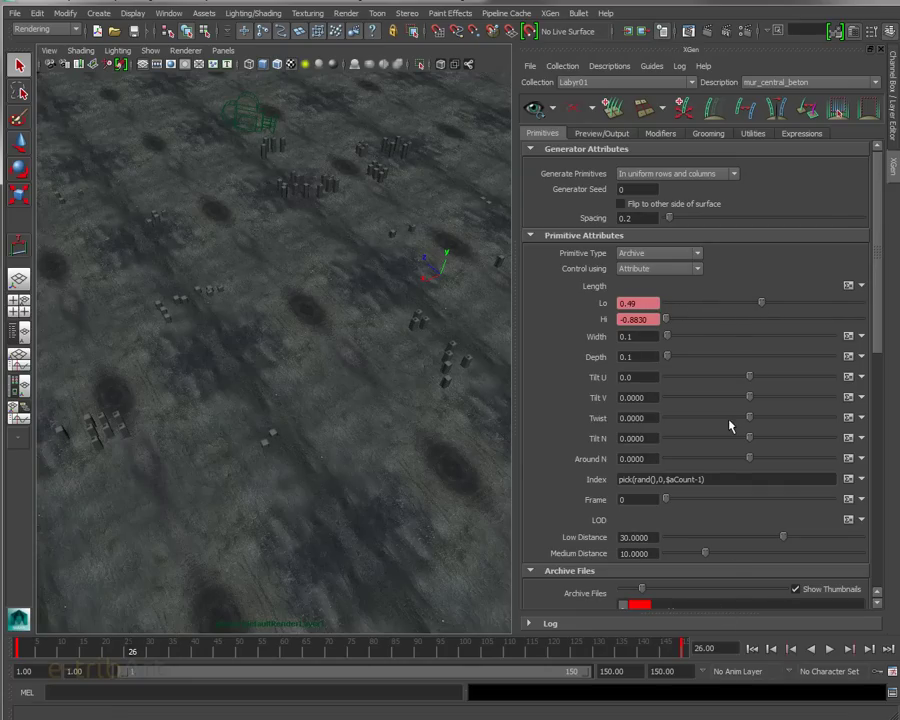
{"action": "right_click", "coordinate": [601, 306]}
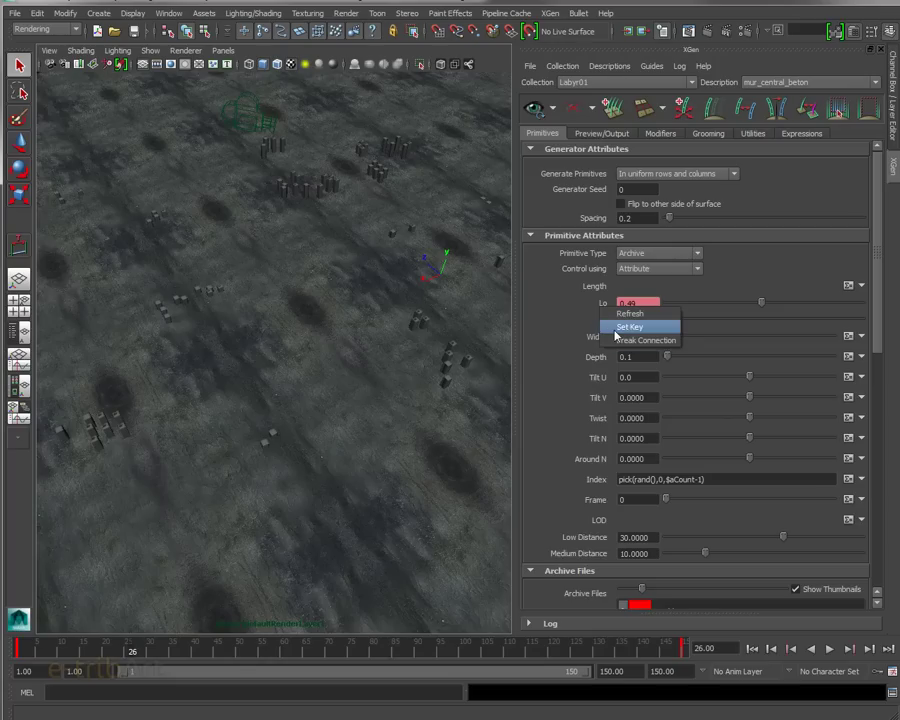
{"action": "left_click", "coordinate": [613, 337]}
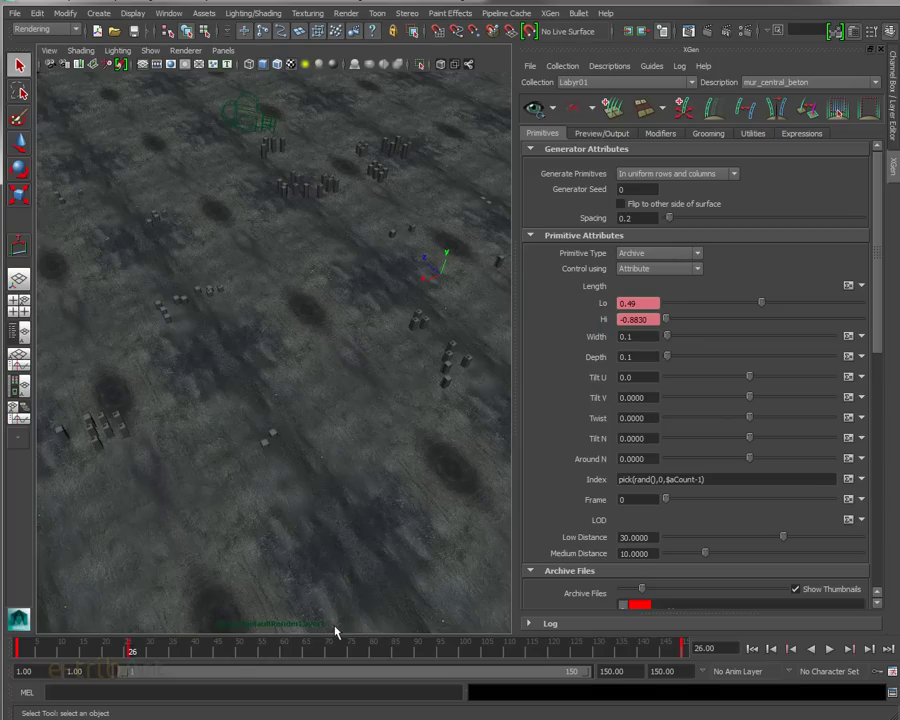
{"action": "key", "text": "alt+v"}
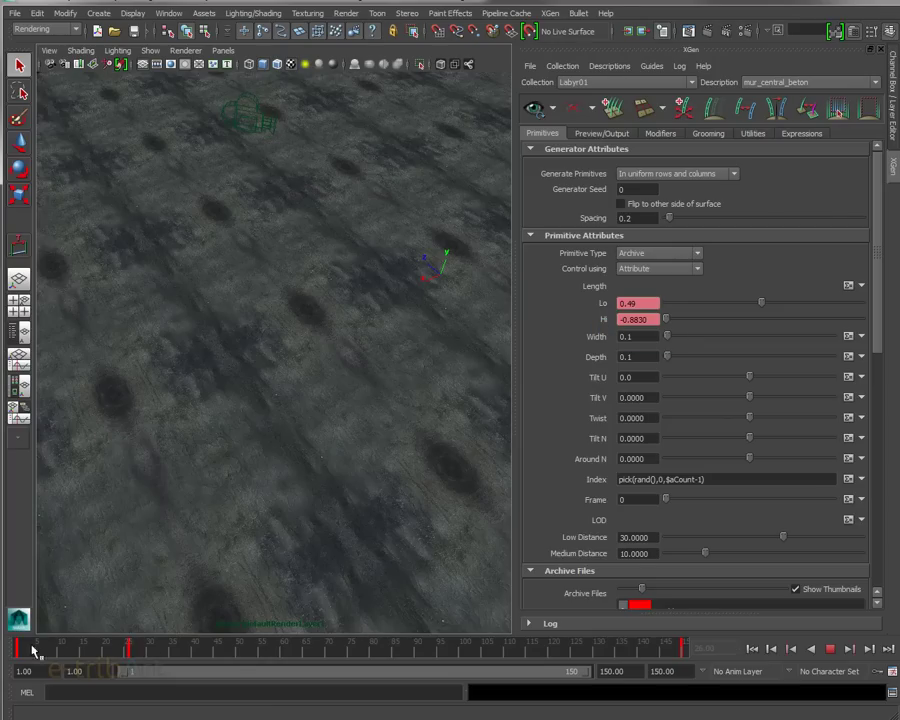
- Scrub to frame 80, replay from the start, and stop at frame 76 with pillars risen
{"action": "left_click_drag", "start_coordinate": [150, 650], "coordinate": [376, 645]}
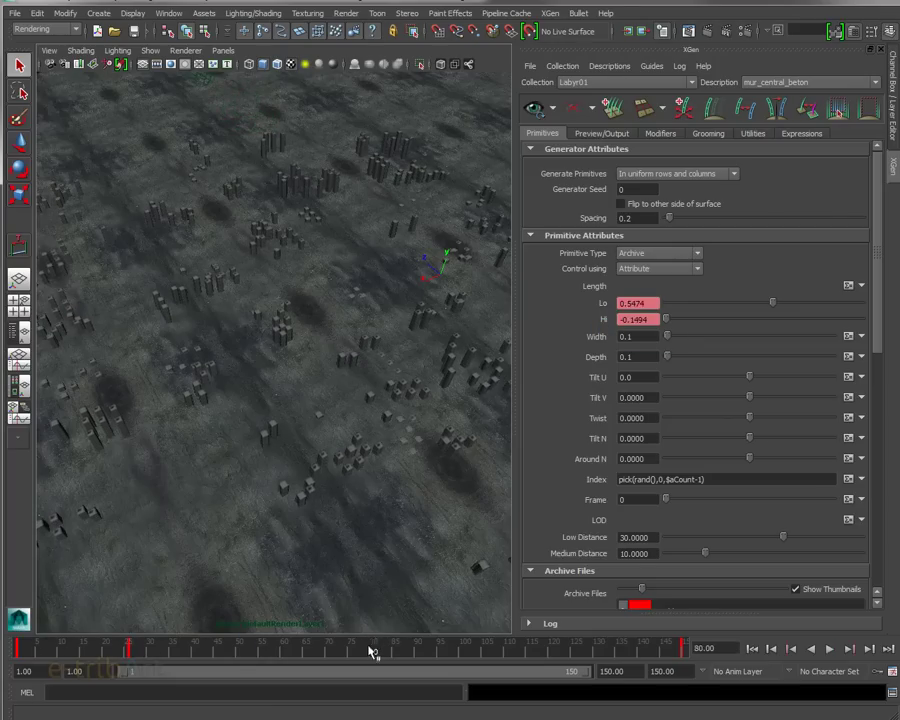
{"action": "left_click", "coordinate": [752, 649]}
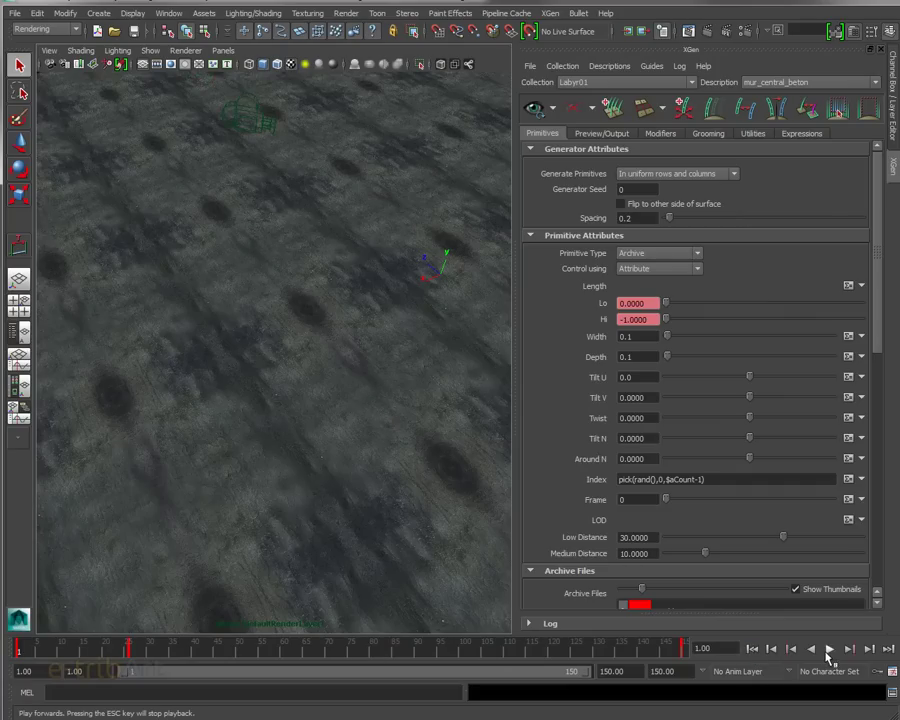
{"action": "left_click", "coordinate": [827, 652]}
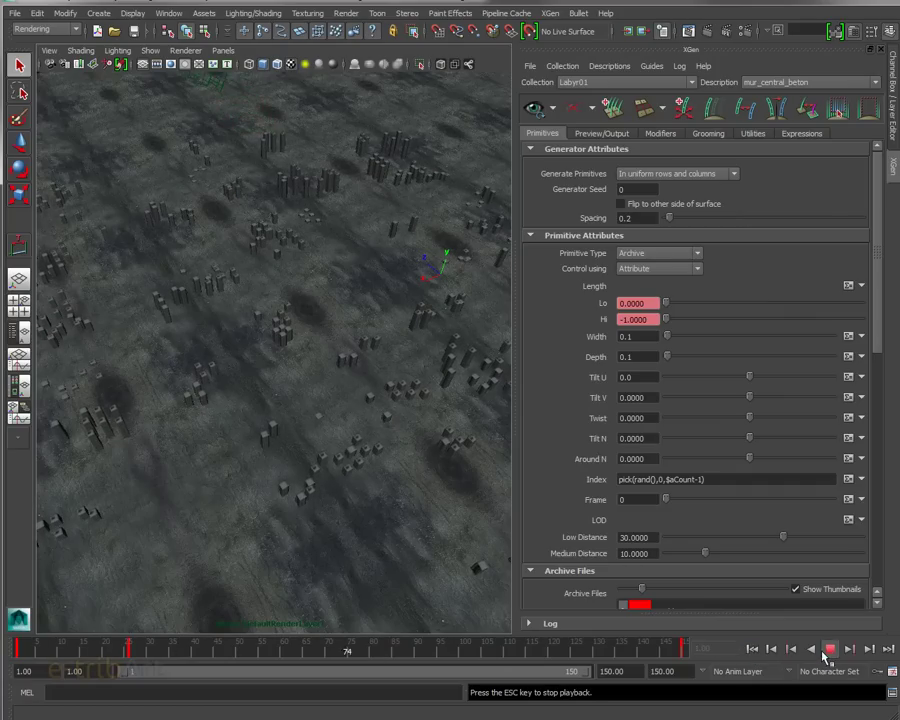
{"action": "left_click", "coordinate": [827, 652]}
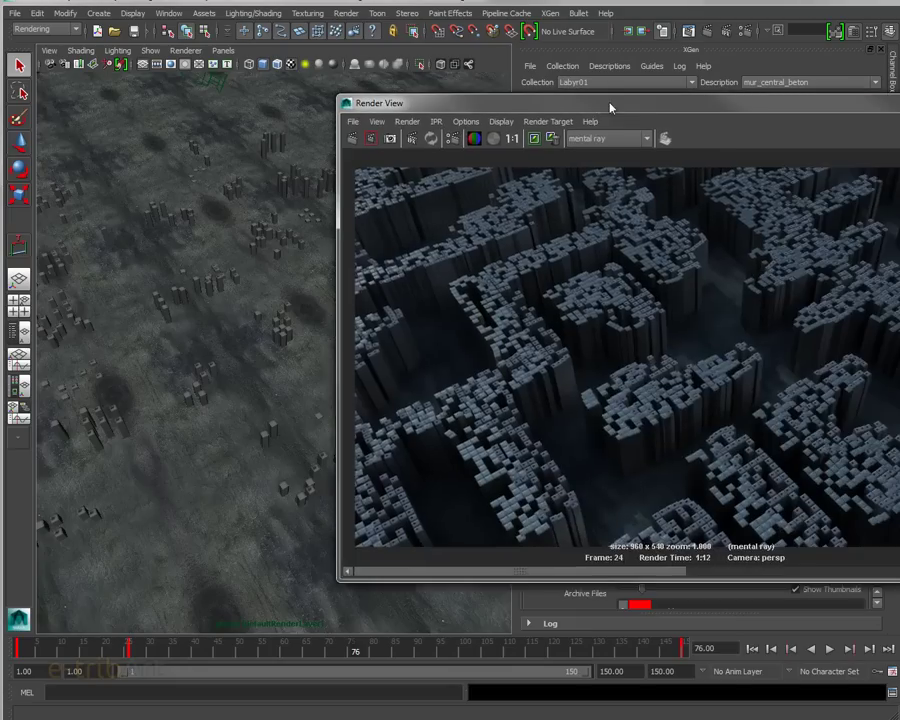
{"action": "left_click_drag", "start_coordinate": [610, 108], "coordinate": [456, 136]}
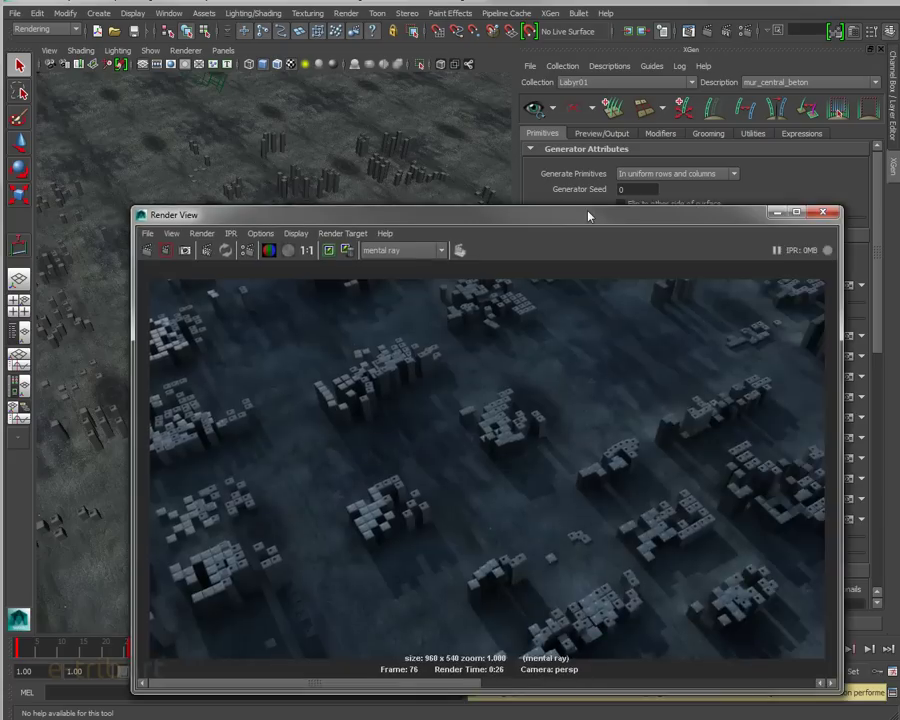
{"action": "left_click_drag", "start_coordinate": [586, 214], "coordinate": [531, 108]}
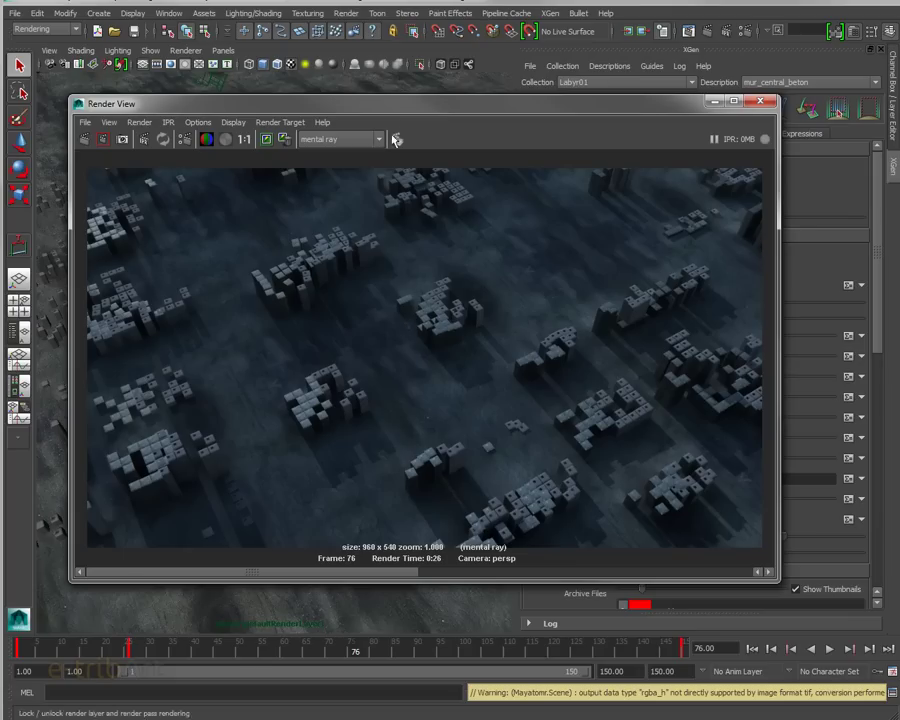
{"action": "left_click_drag", "start_coordinate": [355, 104], "coordinate": [576, 101]}
{"action": "left_click", "coordinate": [576, 110]}
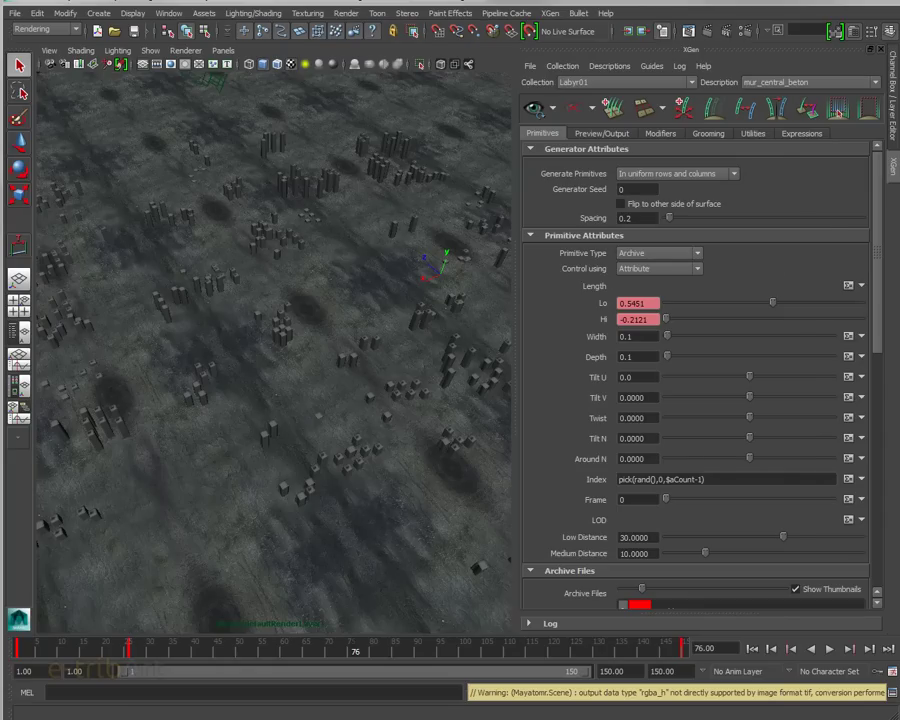
- Select mur_central_beton under Labyr01 in the Outliner and open XGen's File menu
{"action": "key", "text": "shift+o"}
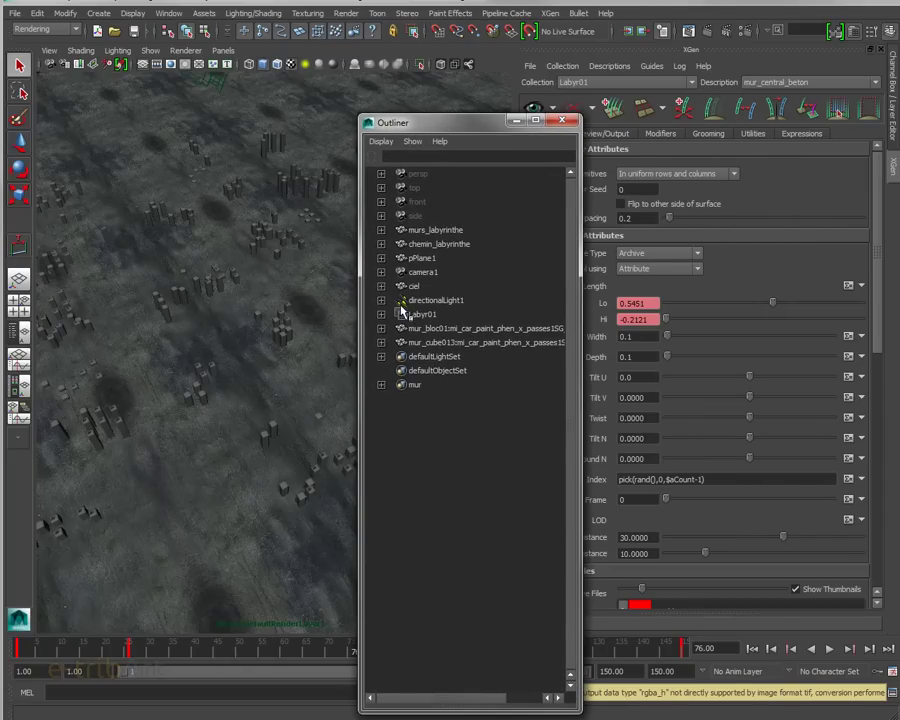
{"action": "left_click", "coordinate": [408, 317]}
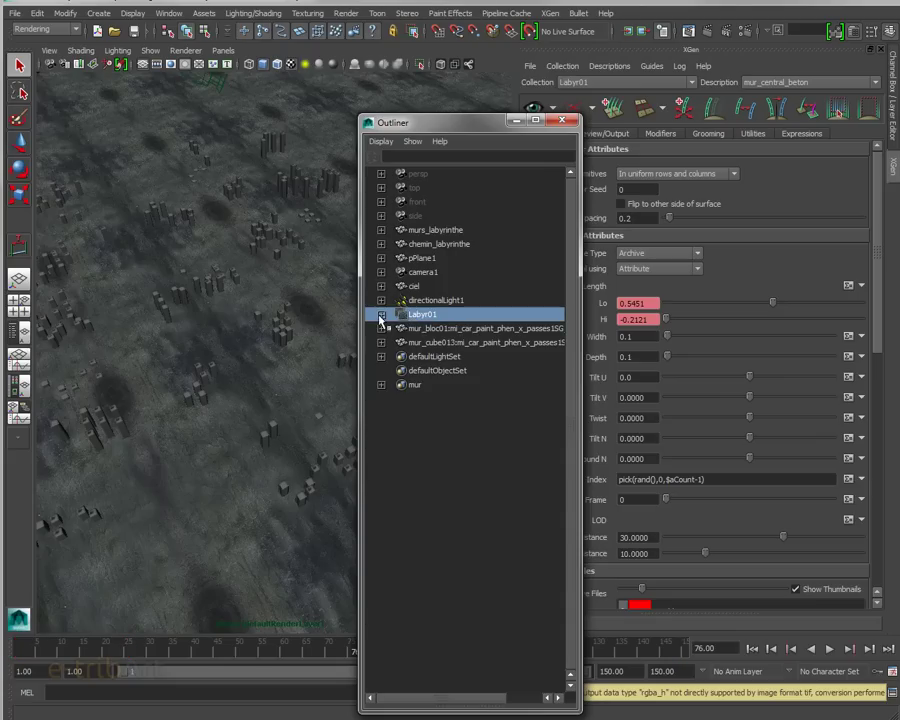
{"action": "left_click", "coordinate": [381, 316]}
{"action": "left_click", "coordinate": [440, 329]}
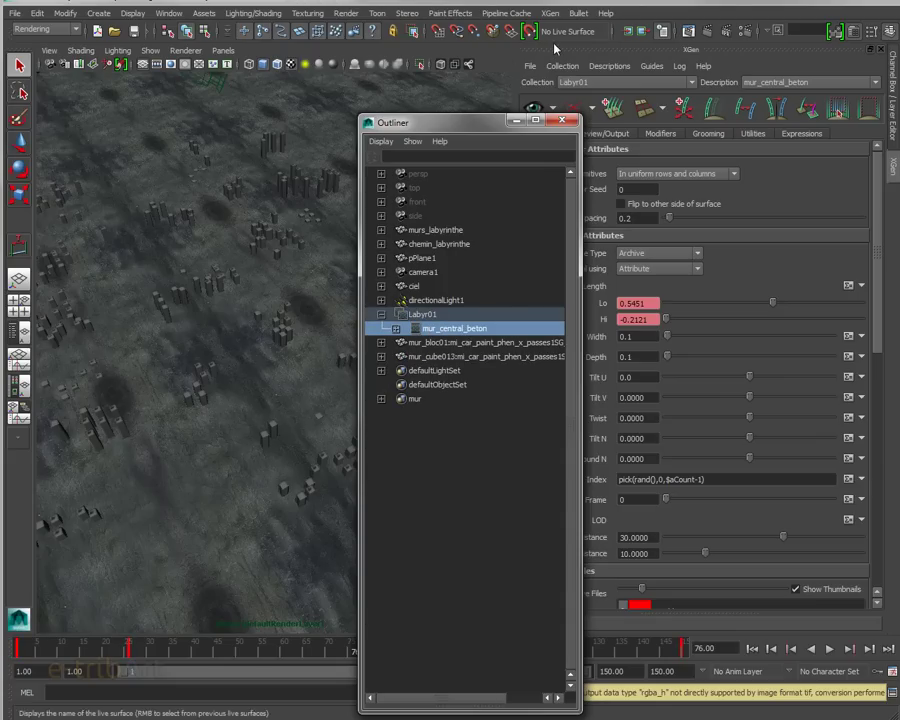
{"action": "left_click_drag", "start_coordinate": [490, 128], "coordinate": [398, 122]}
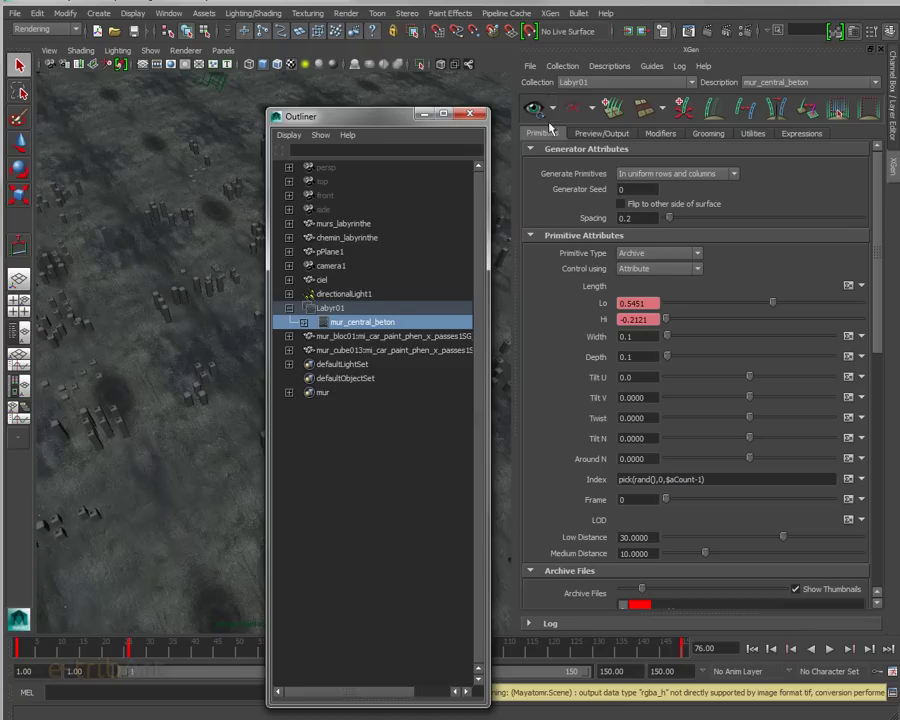
{"action": "left_click", "coordinate": [536, 68]}
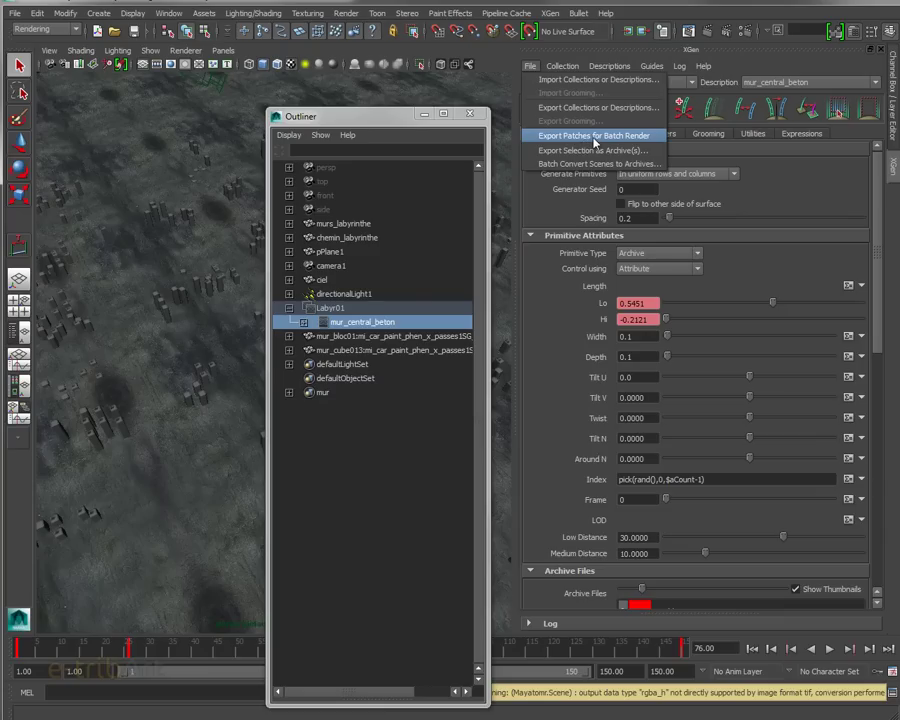
- Export Patches for Batch Render with Animated checked over frames 1–150
{"action": "left_click", "coordinate": [596, 138]}
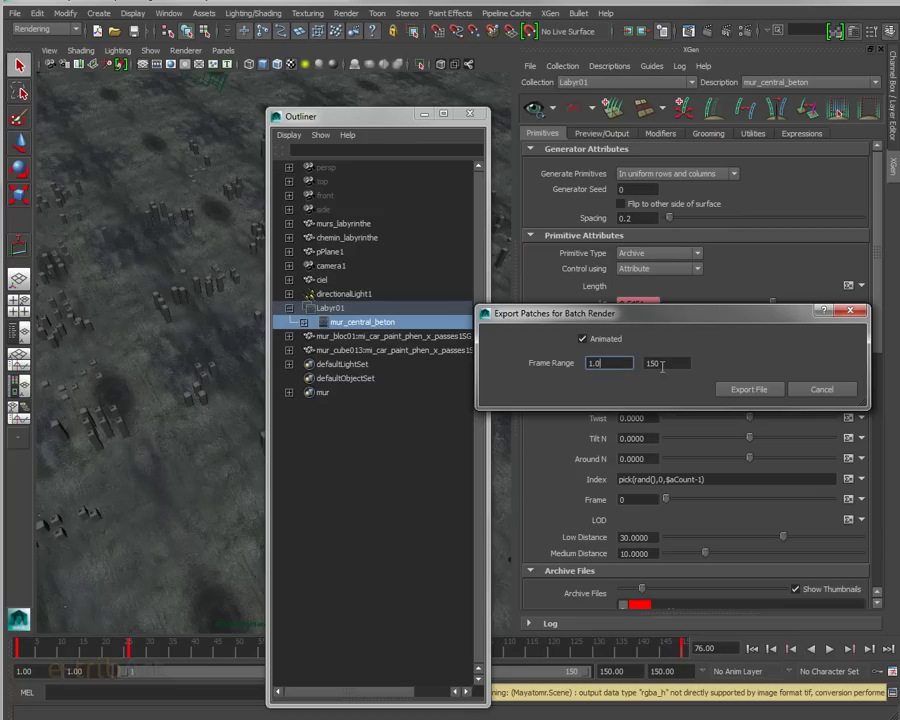
{"action": "left_click", "coordinate": [749, 391]}
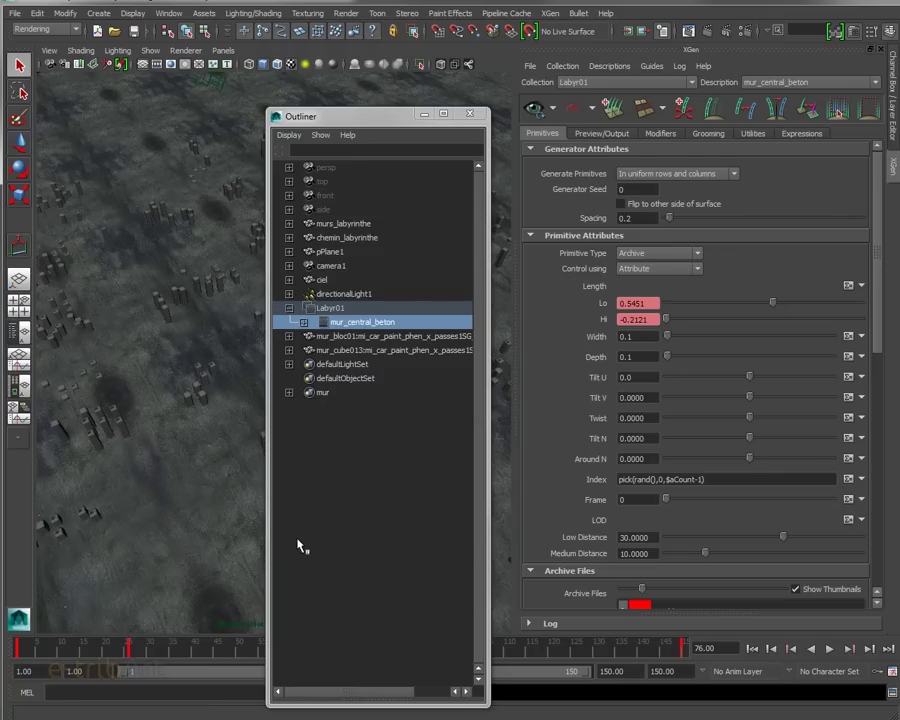
{"action": "left_click_drag", "start_coordinate": [366, 120], "coordinate": [564, 55]}
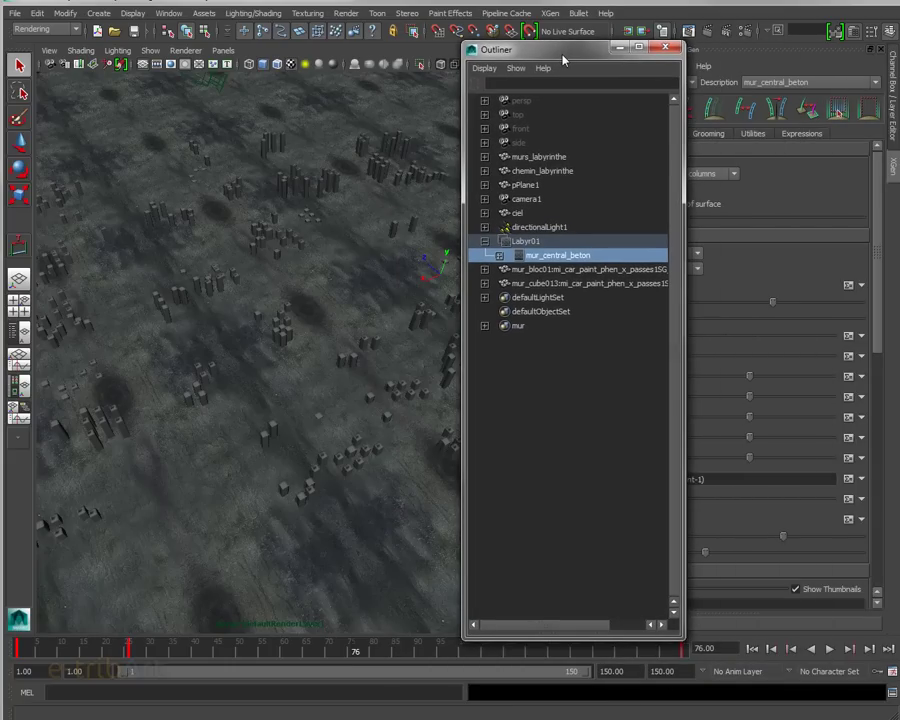
- Set the mental ray Render Mode to Batch Render in the Preview/Output settings
{"action": "left_click_drag", "start_coordinate": [563, 60], "coordinate": [780, 71]}
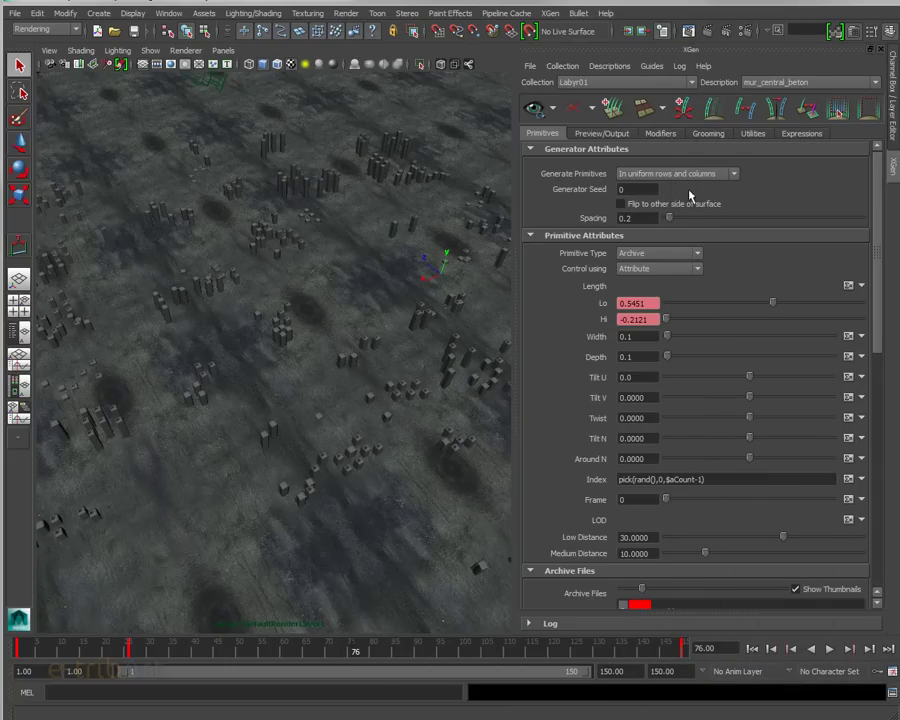
{"action": "left_click", "coordinate": [622, 140]}
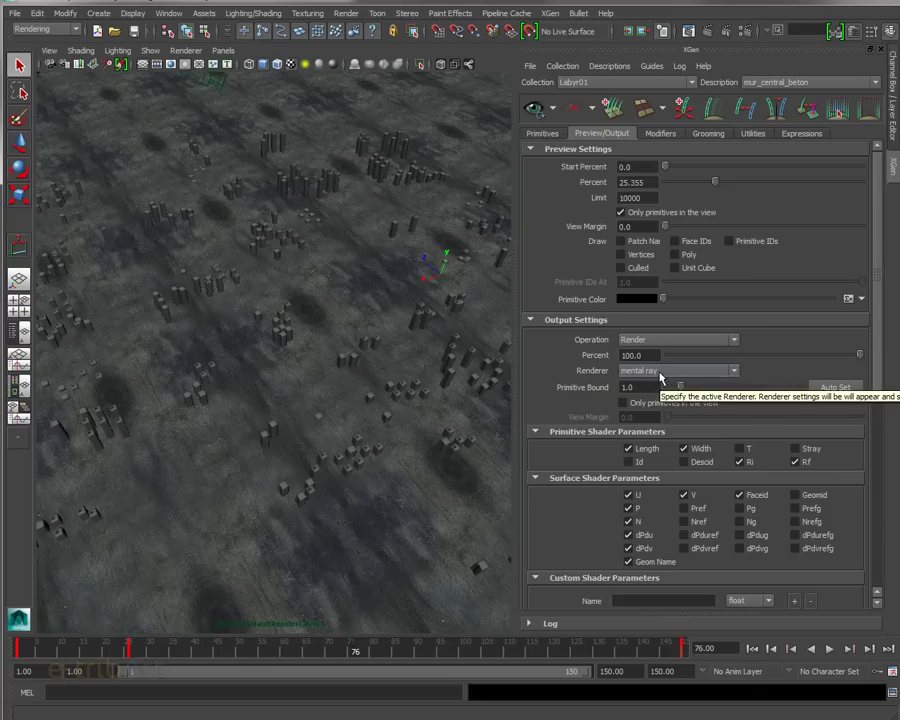
{"action": "mouse_move", "coordinate": [877, 327]}
{"action": "left_mouse_down"}
{"action": "mouse_move", "coordinate": [870, 468]}
{"action": "mouse_move", "coordinate": [843, 481]}
{"action": "left_mouse_up"}
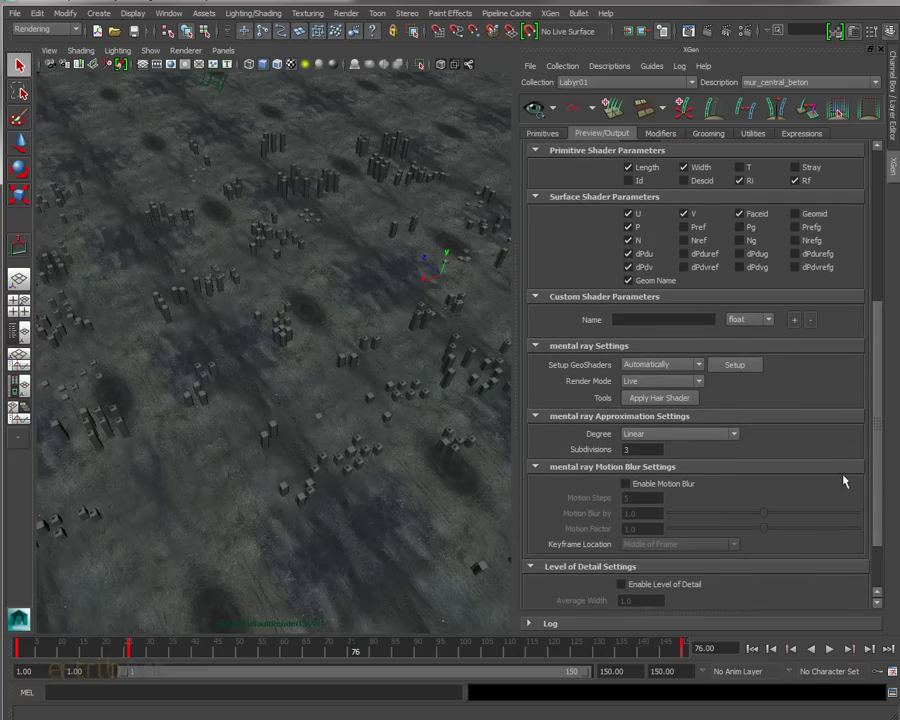
{"action": "left_click", "coordinate": [655, 387]}
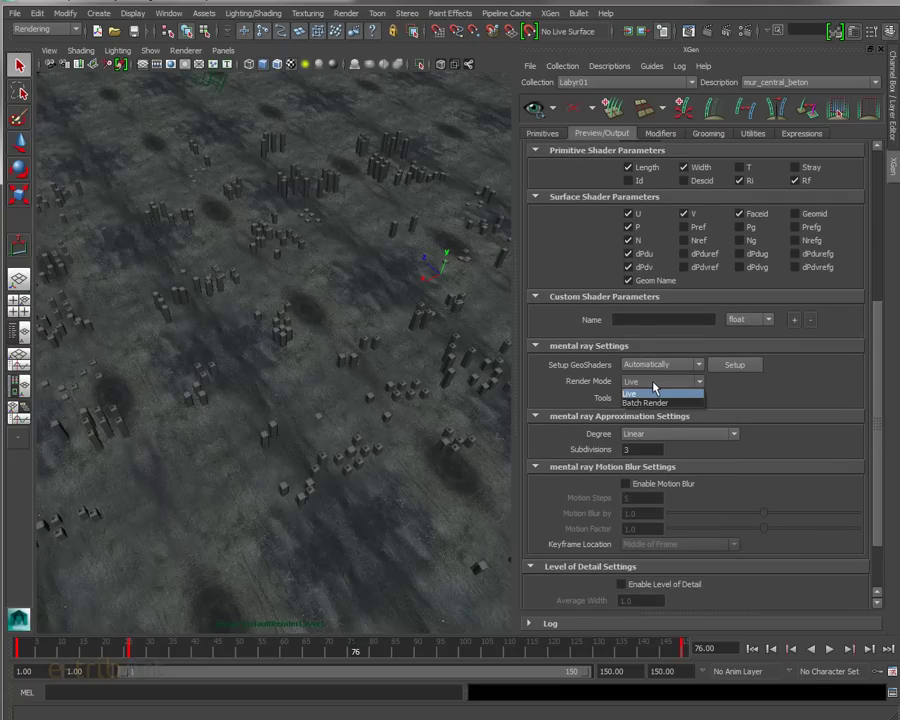
{"action": "left_click", "coordinate": [655, 402]}
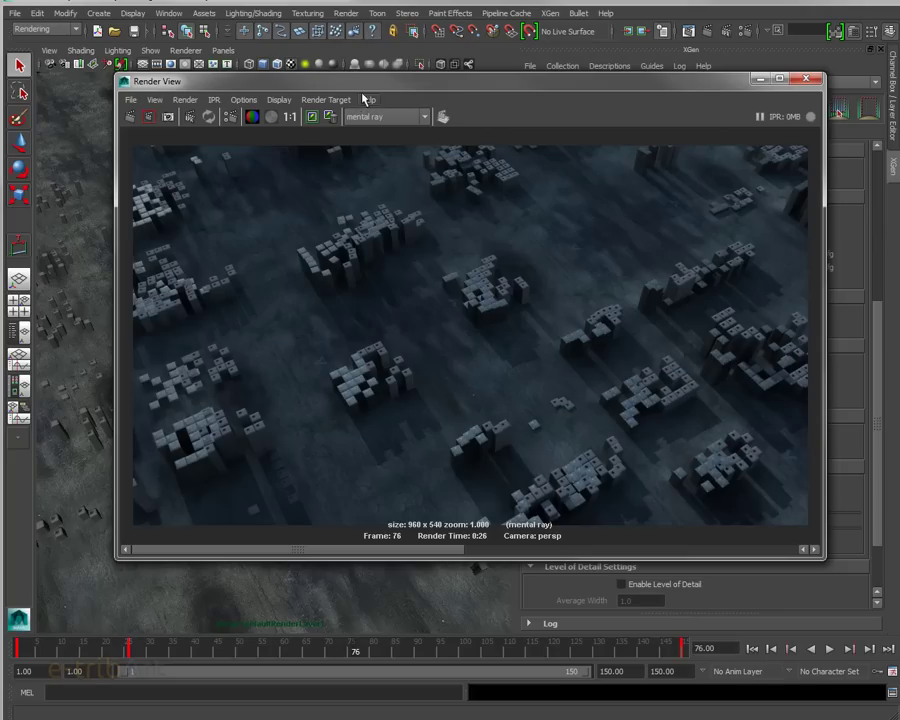
- Drag the Render View window off the viewport by its title bar
{"action": "left_click_drag", "start_coordinate": [366, 90], "coordinate": [383, 83]}
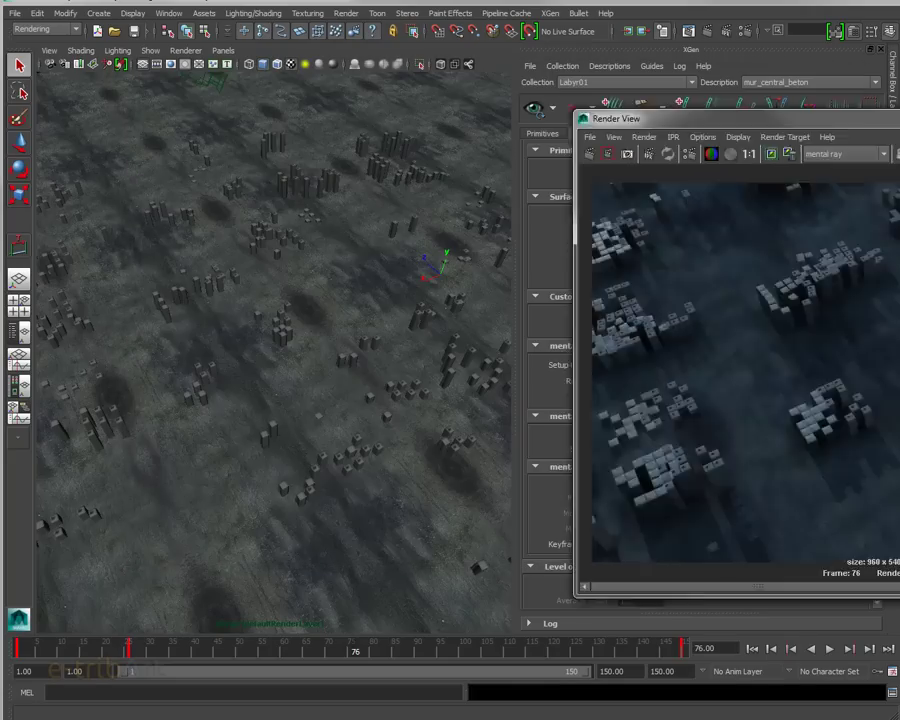
{"action": "left_click_drag", "start_coordinate": [383, 83], "coordinate": [899, 120]}
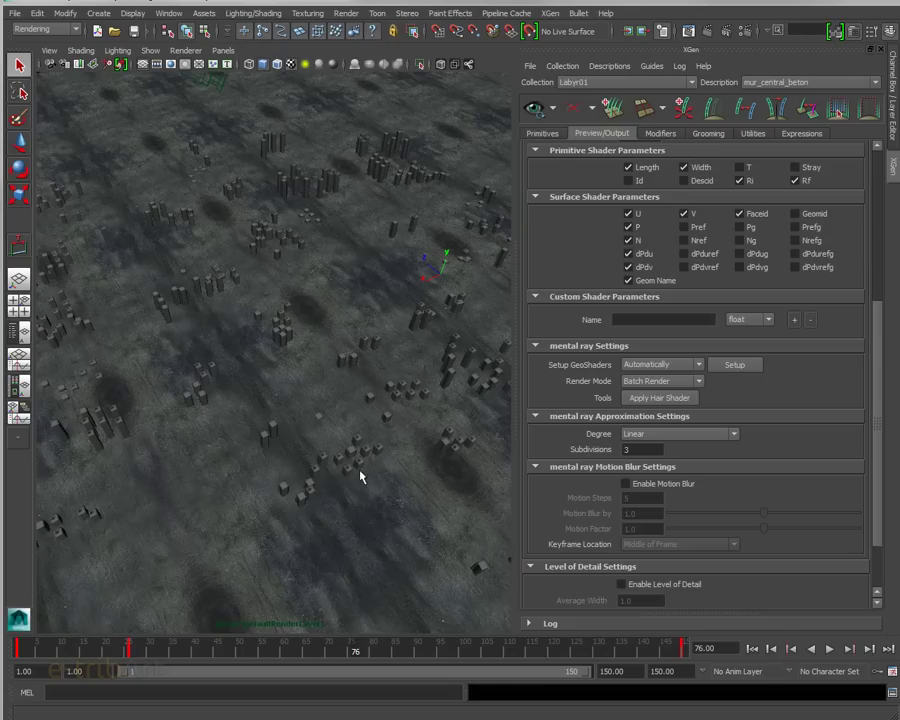
- Orbit the view across the ground, then reposition the FCheck window playing labyrinthe_out_#.jpg at 960x540
{"action": "left_click_drag", "start_coordinate": [361, 477], "coordinate": [342, 453], "text": "alt"}
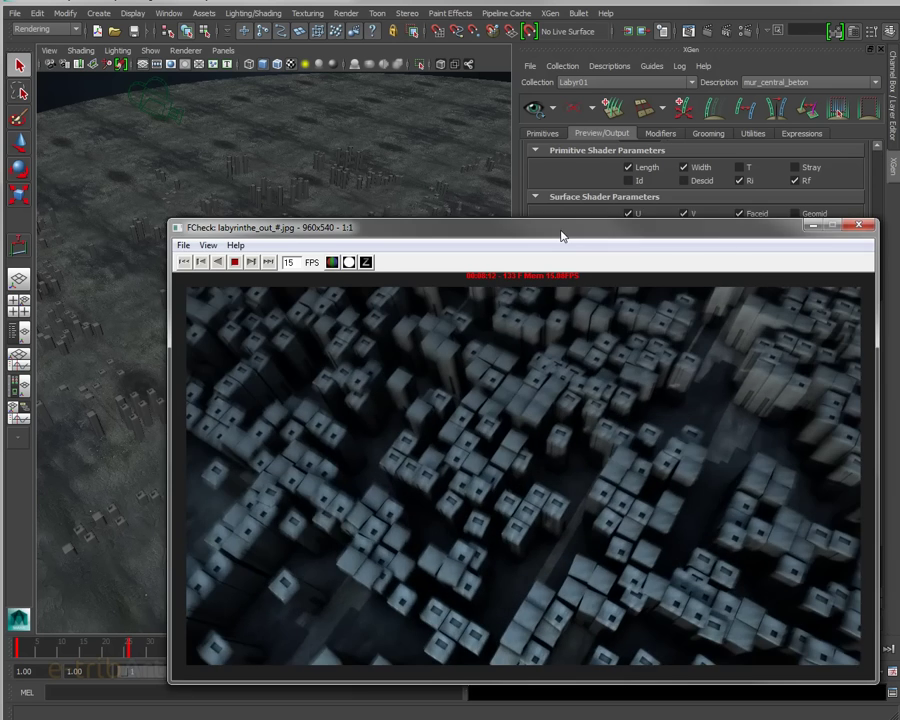
{"action": "left_click_drag", "start_coordinate": [561, 236], "coordinate": [548, 179]}
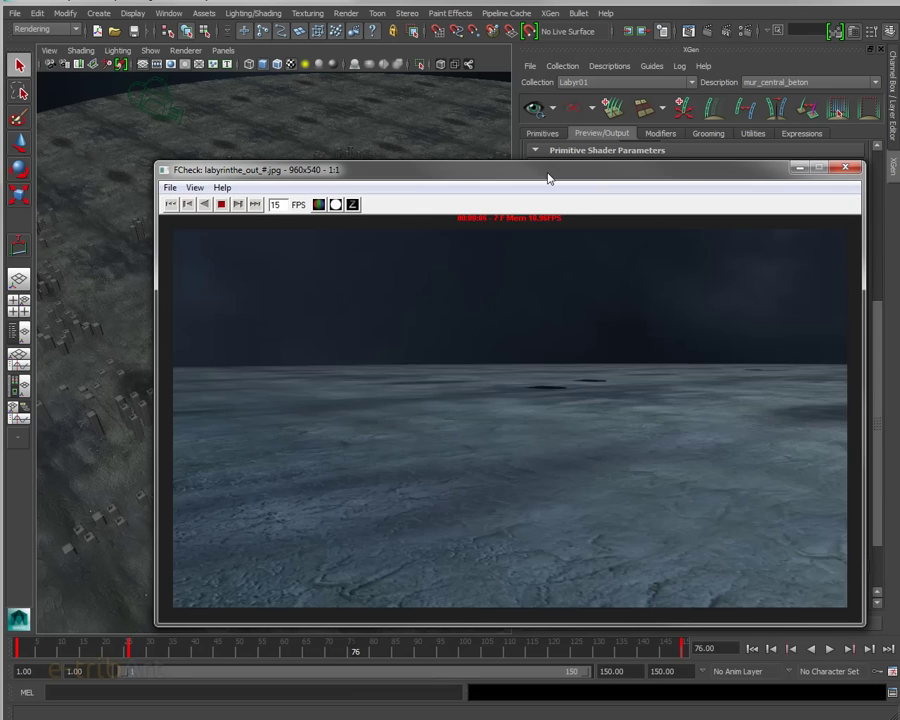